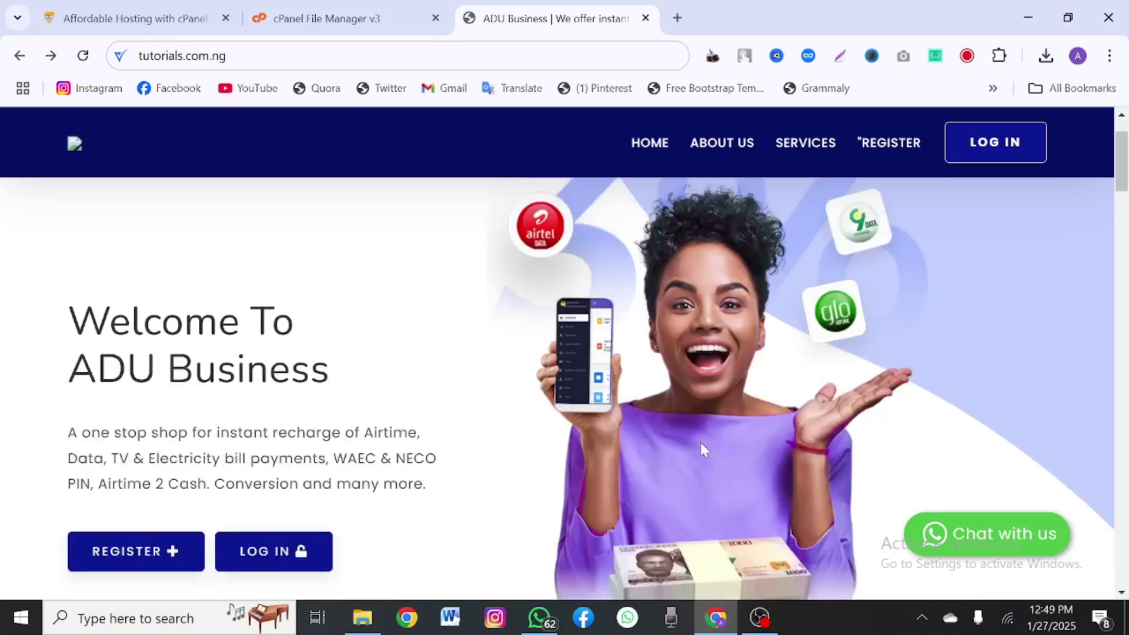
Browse the ADU Business VTU homepage, then open the account registration page.
{"action": "scroll", "coordinate": [701, 449], "scroll_direction": "up", "scroll_amount": 2}
{"action": "scroll", "coordinate": [702, 448], "scroll_direction": "down", "scroll_amount": 4}
{"action": "scroll", "coordinate": [702, 449], "scroll_direction": "up", "scroll_amount": 4}
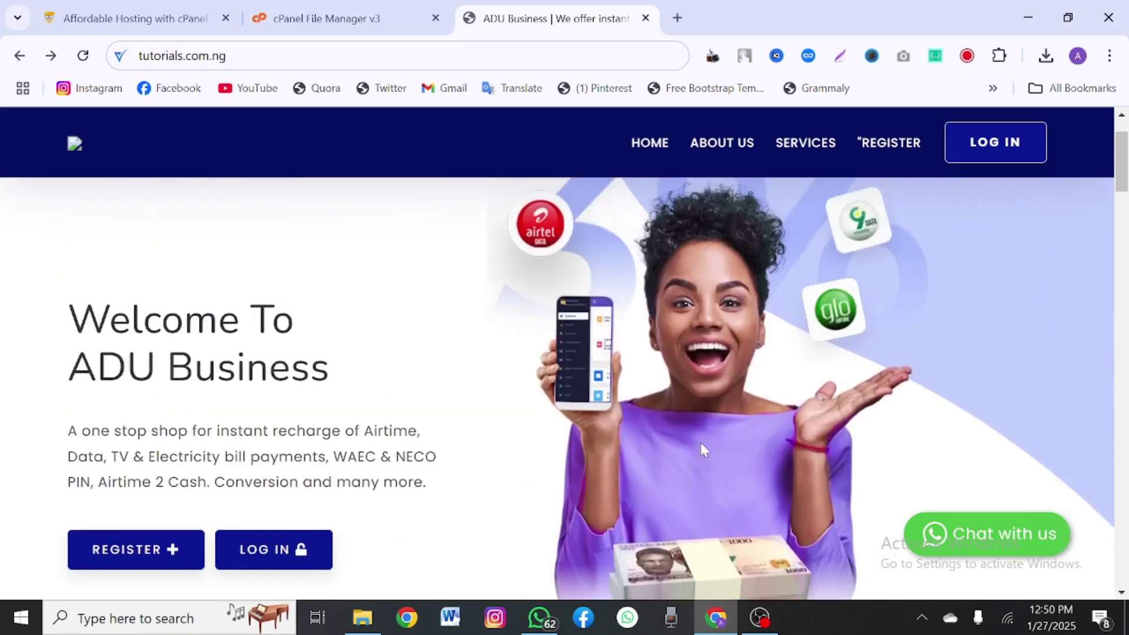
{"action": "scroll", "coordinate": [703, 449], "scroll_direction": "down", "scroll_amount": 8}
{"action": "scroll", "coordinate": [702, 449], "scroll_direction": "down", "scroll_amount": 10}
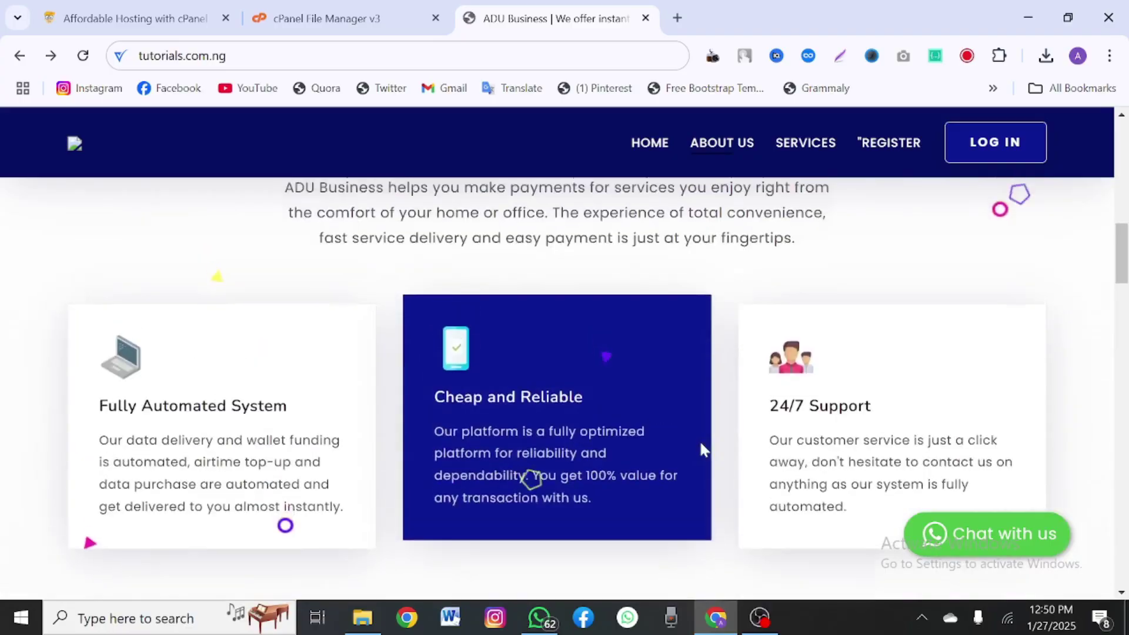
{"action": "scroll", "coordinate": [704, 450], "scroll_direction": "down", "scroll_amount": 10}
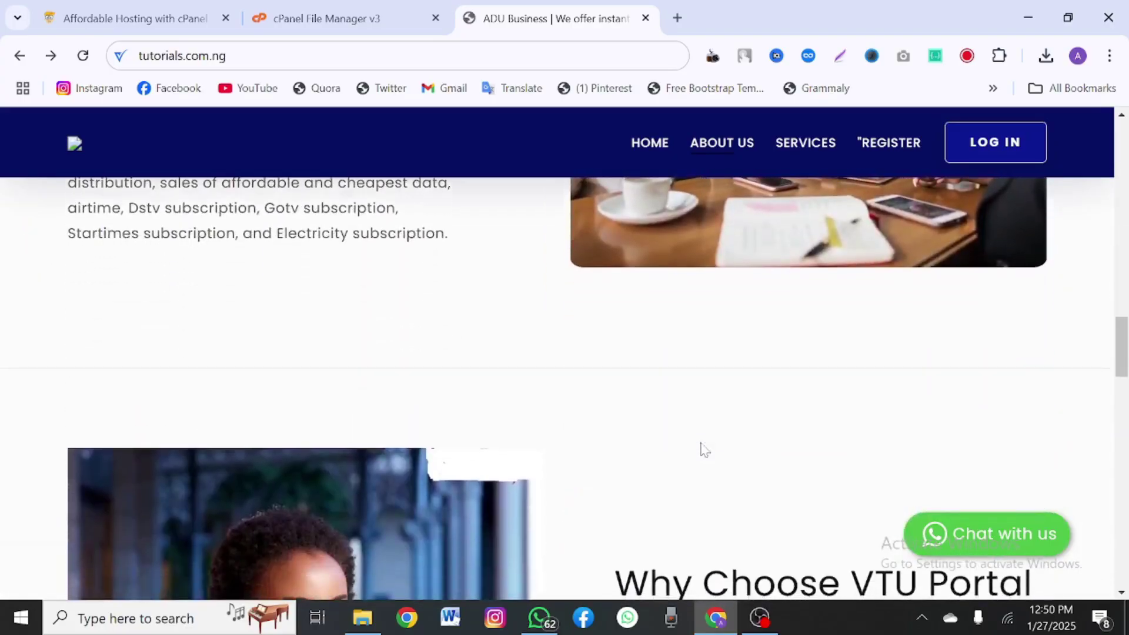
{"action": "scroll", "coordinate": [704, 450], "scroll_direction": "down", "scroll_amount": 10}
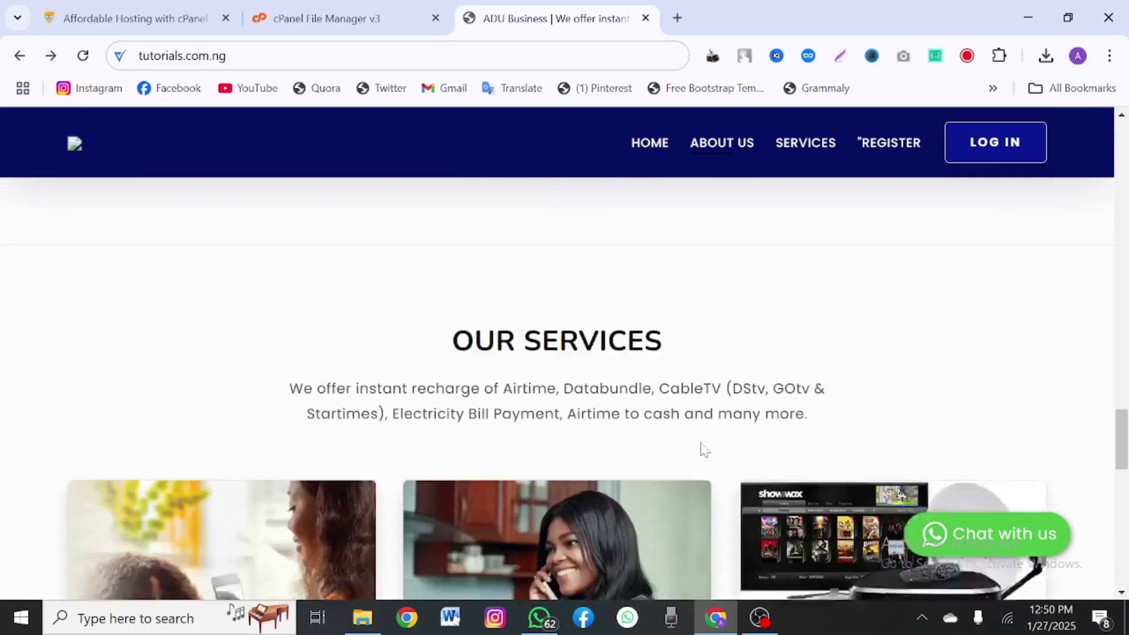
{"action": "scroll", "coordinate": [704, 449], "scroll_direction": "down", "scroll_amount": 5}
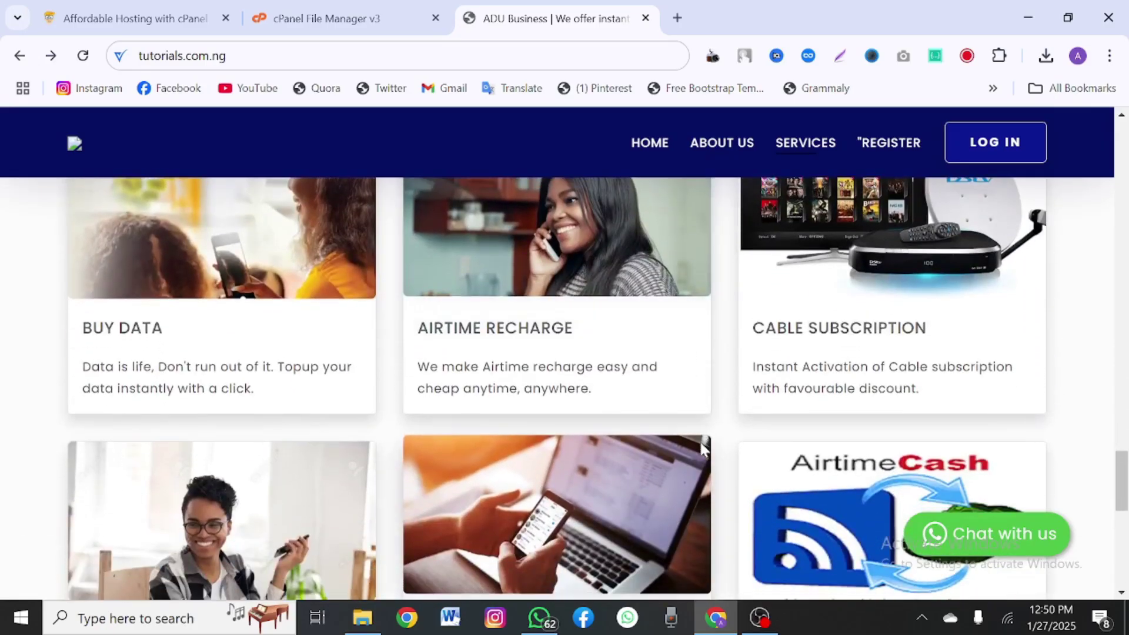
{"action": "scroll", "coordinate": [704, 450], "scroll_direction": "down", "scroll_amount": 2}
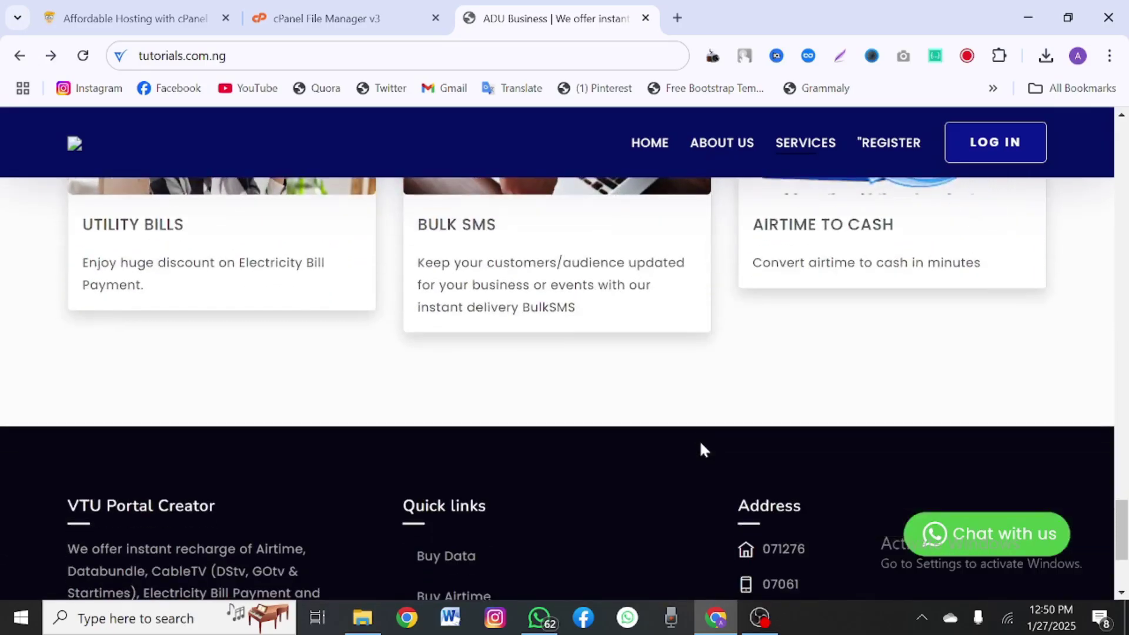
{"action": "scroll", "coordinate": [700, 444], "scroll_direction": "down", "scroll_amount": 2}
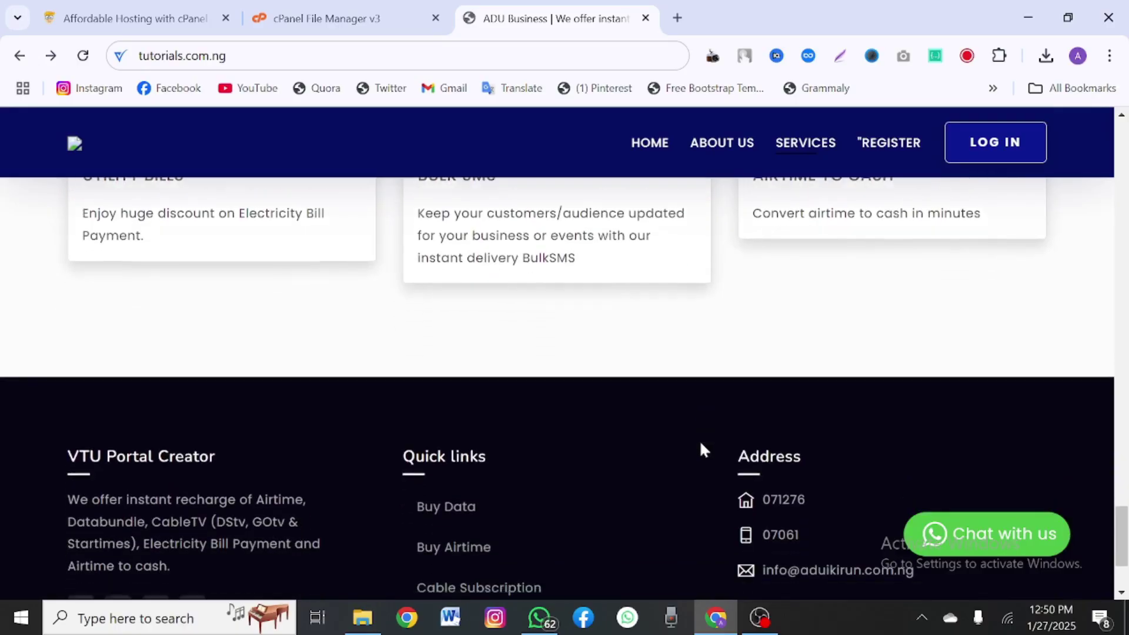
{"action": "scroll", "coordinate": [700, 444], "scroll_direction": "up", "scroll_amount": 4}
{"action": "scroll", "coordinate": [705, 449], "scroll_direction": "up", "scroll_amount": 15}
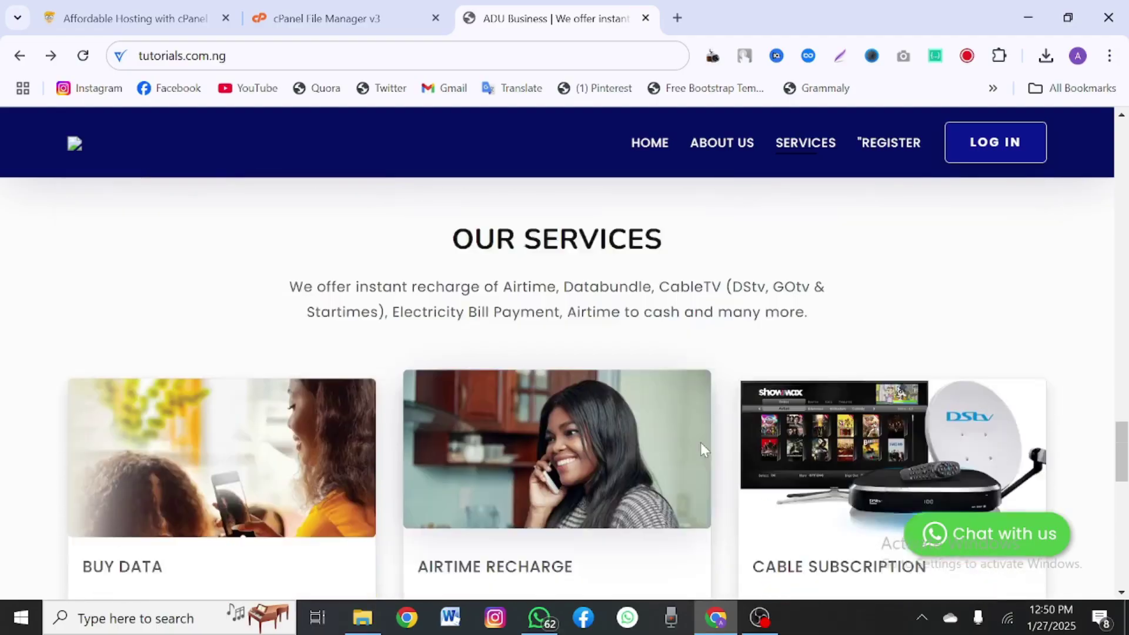
{"action": "scroll", "coordinate": [704, 450], "scroll_direction": "up", "scroll_amount": 10}
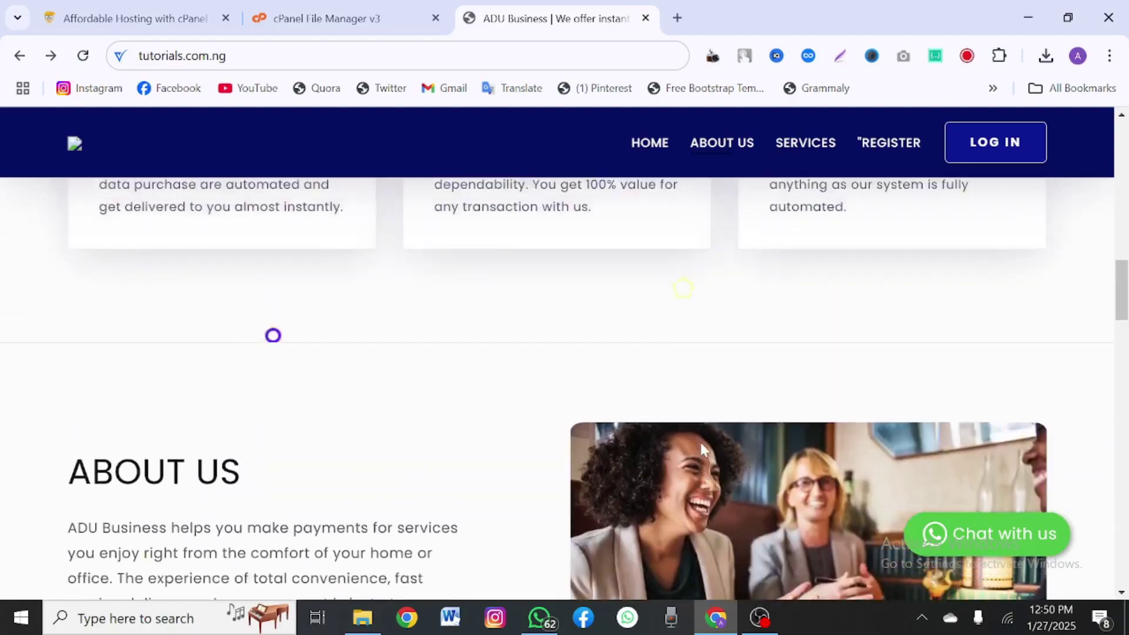
{"action": "scroll", "coordinate": [704, 450], "scroll_direction": "down", "scroll_amount": 10}
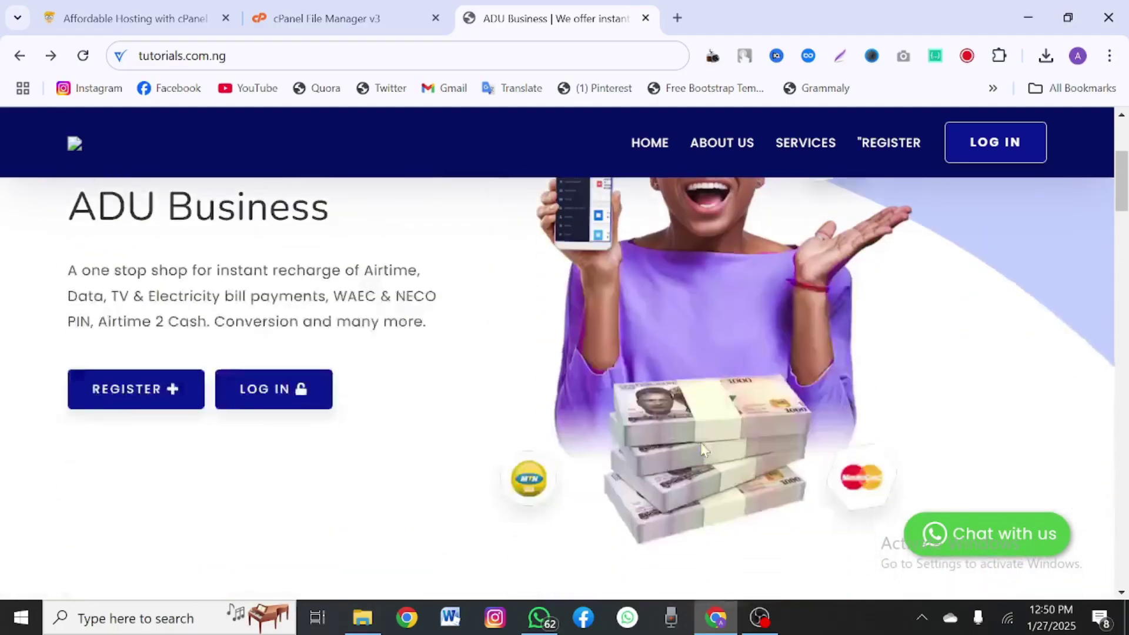
{"action": "scroll", "coordinate": [703, 451], "scroll_direction": "down", "scroll_amount": 2}
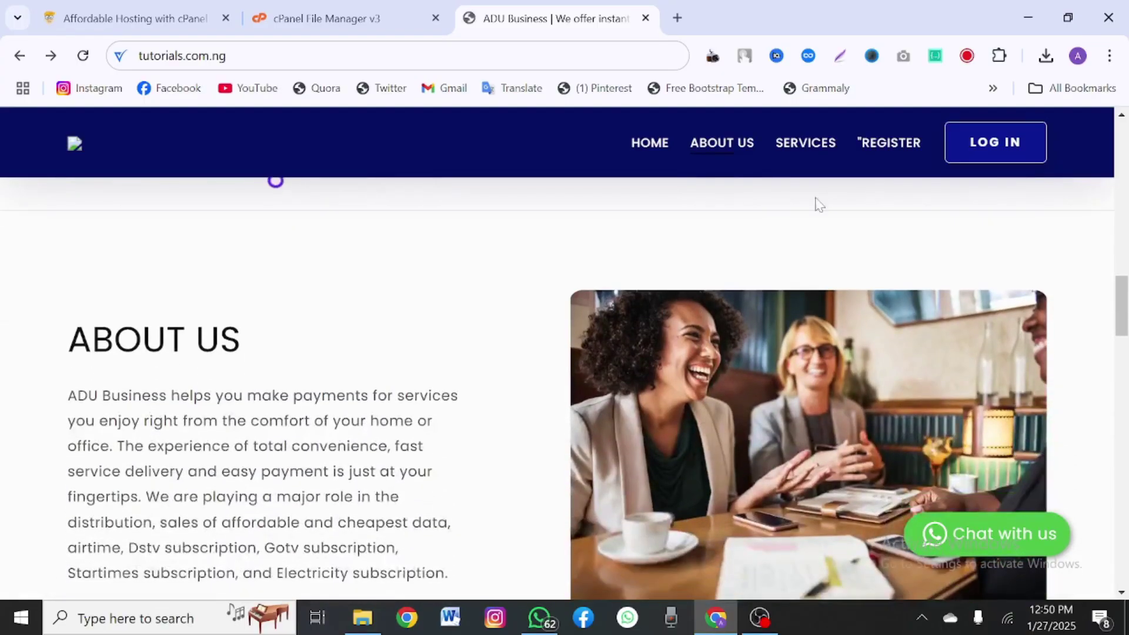
{"action": "left_click", "coordinate": [888, 145]}
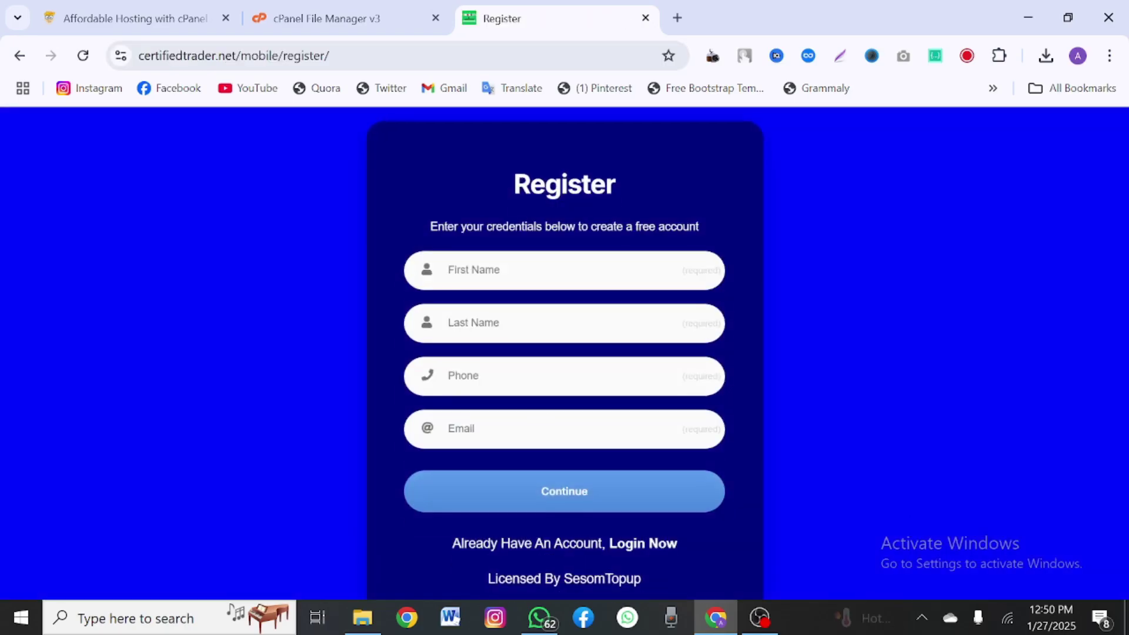
Autofill first name, last name, phone number and e-mail from saved details, then continue.
{"action": "left_click", "coordinate": [448, 269]}
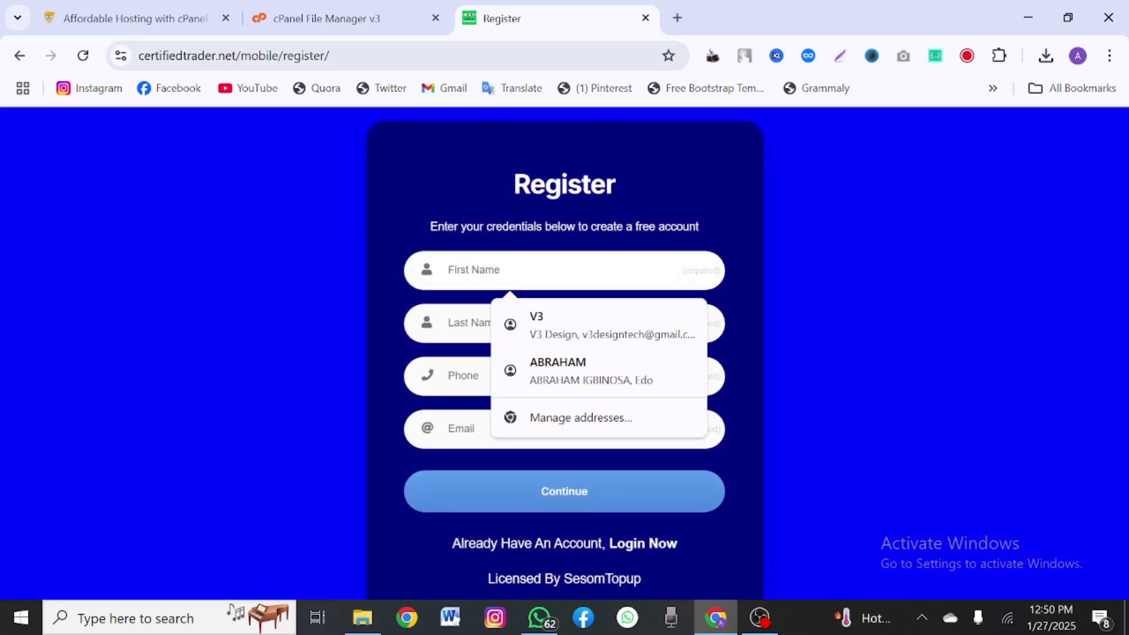
{"action": "key", "text": "Down"}
{"action": "key", "text": "Return"}
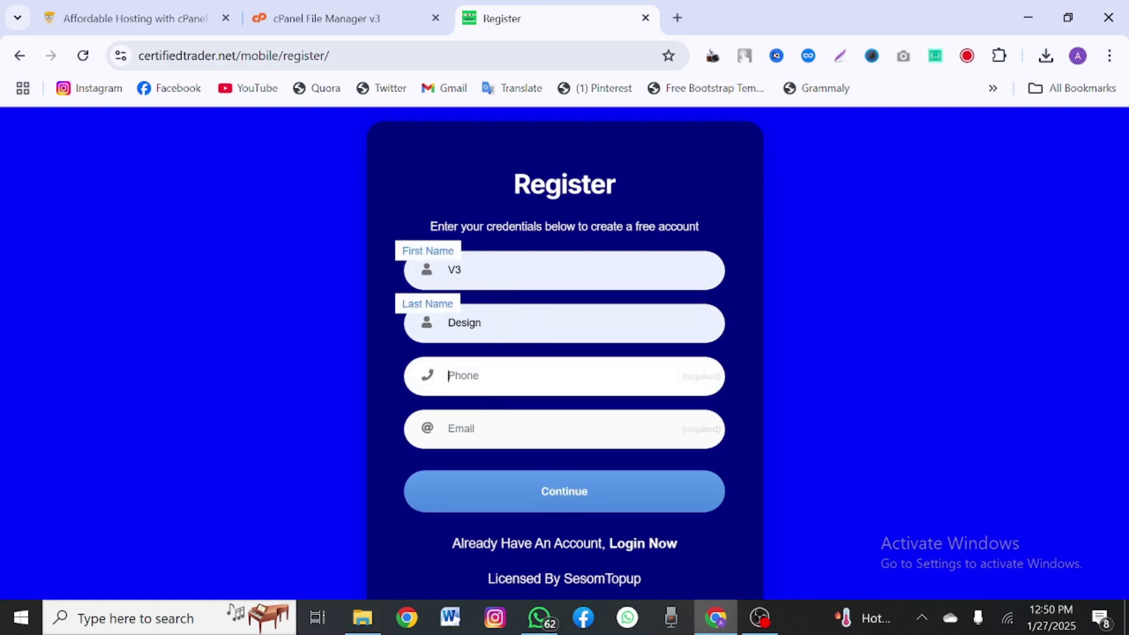
{"action": "key", "text": "Down"}
{"action": "key", "text": "Down"}
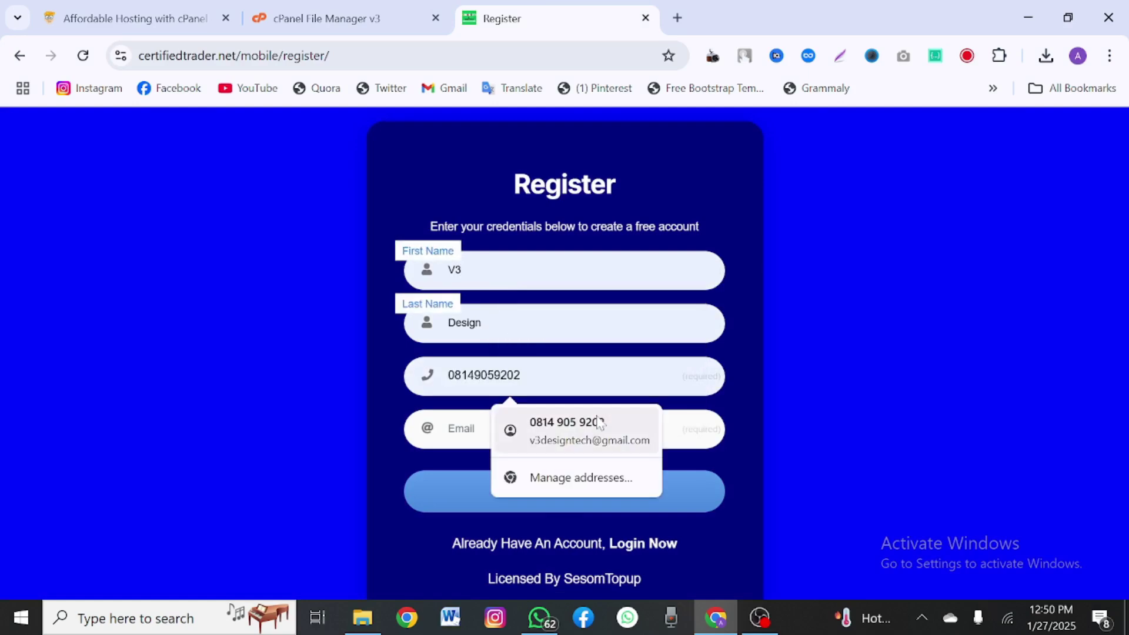
{"action": "key", "text": "Return"}
{"action": "key", "text": "Down"}
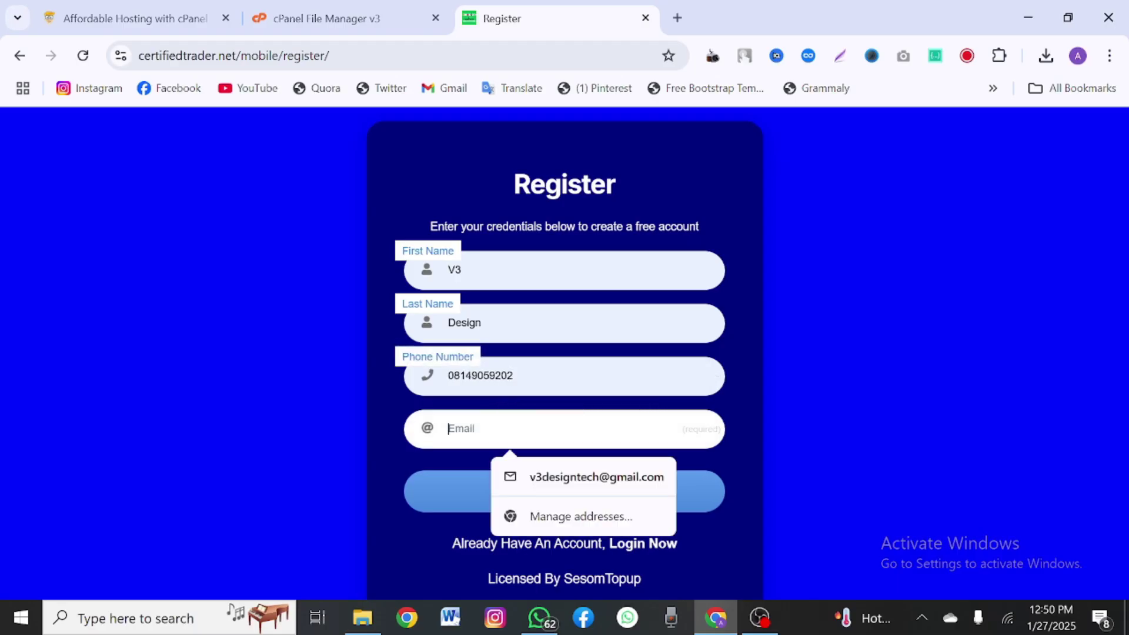
{"action": "key", "text": "Down"}
{"action": "key", "text": "Return"}
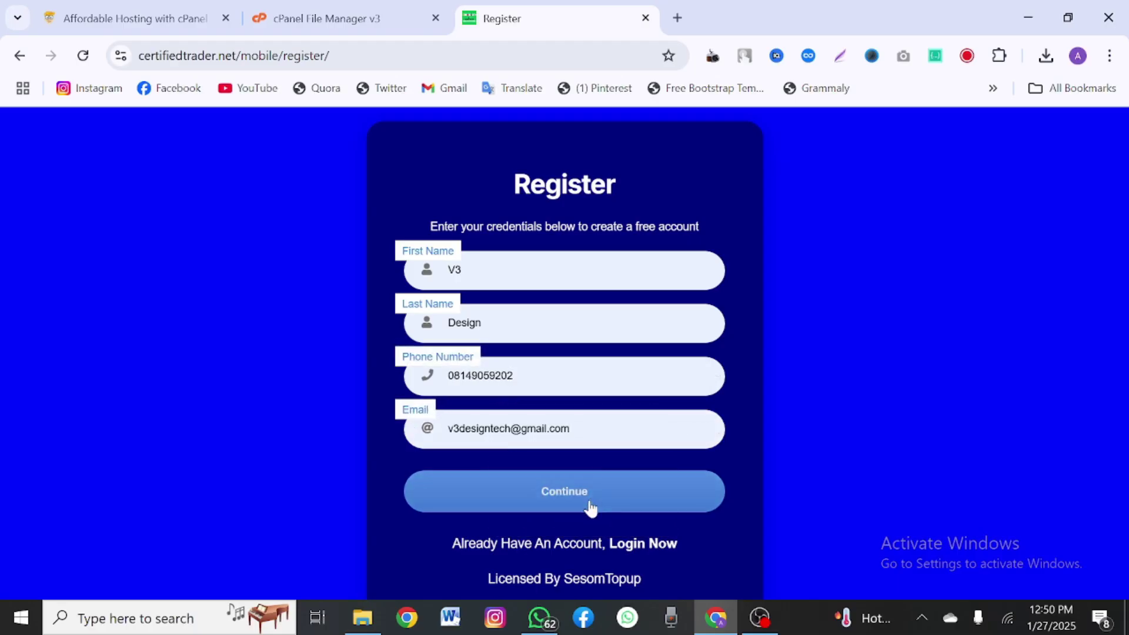
{"action": "left_click", "coordinate": [590, 506]}
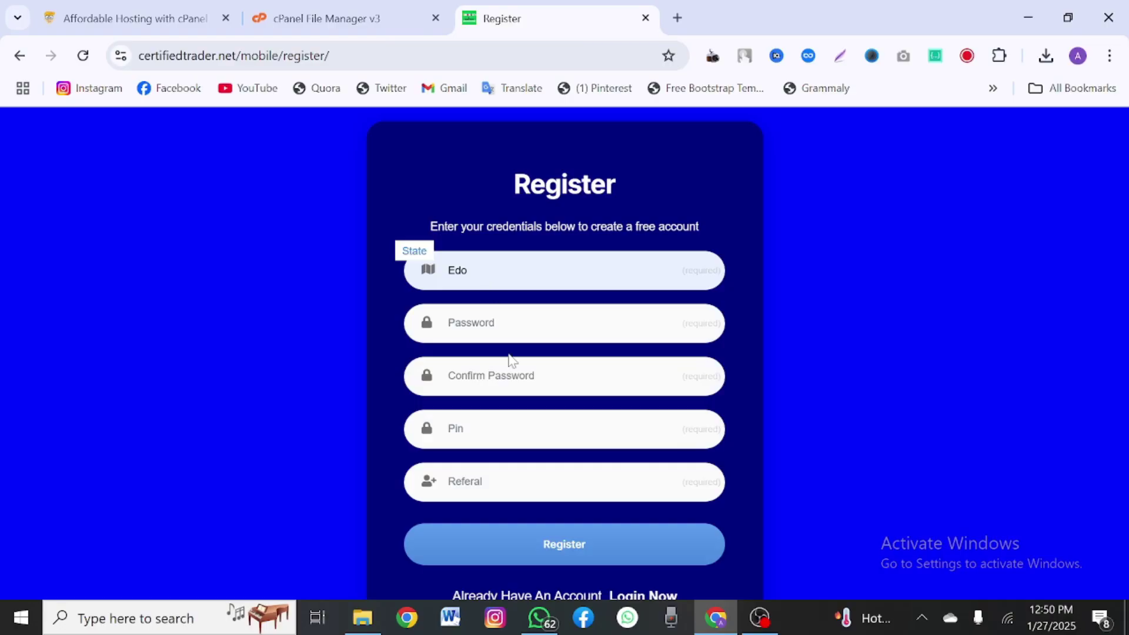
Enter the password, its confirmation and the transaction PIN, with state set to Edo.
{"action": "left_click", "coordinate": [565, 323]}
{"action": "type", "text": "•••"}
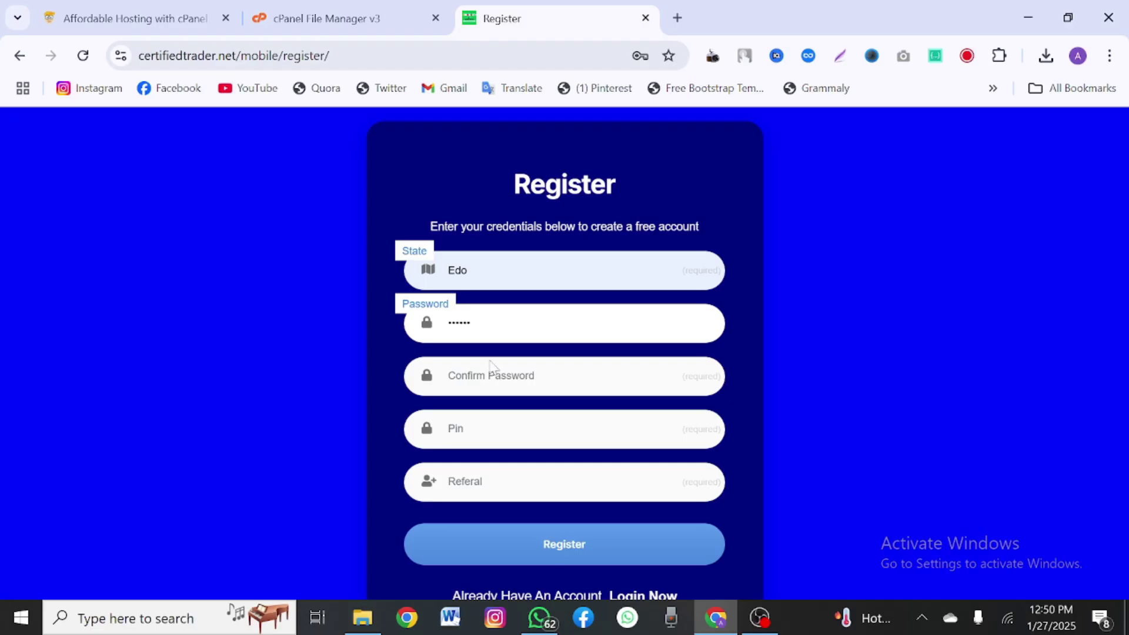
{"action": "type", "text": "•••"}
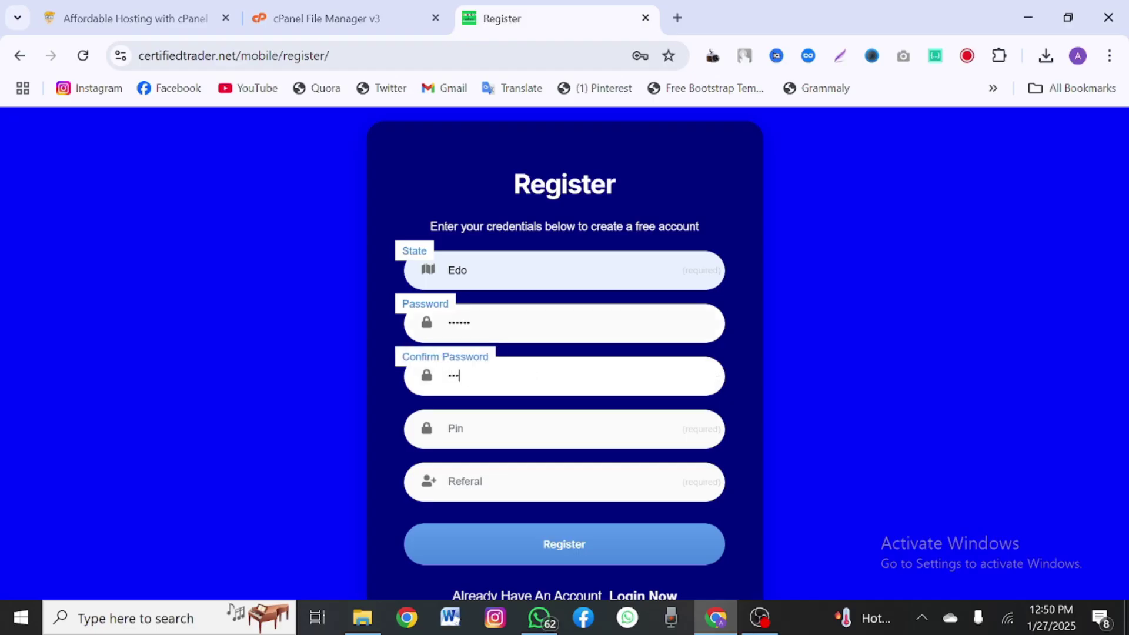
{"action": "scroll", "coordinate": [564, 353], "scroll_direction": "down", "scroll_amount": 1}
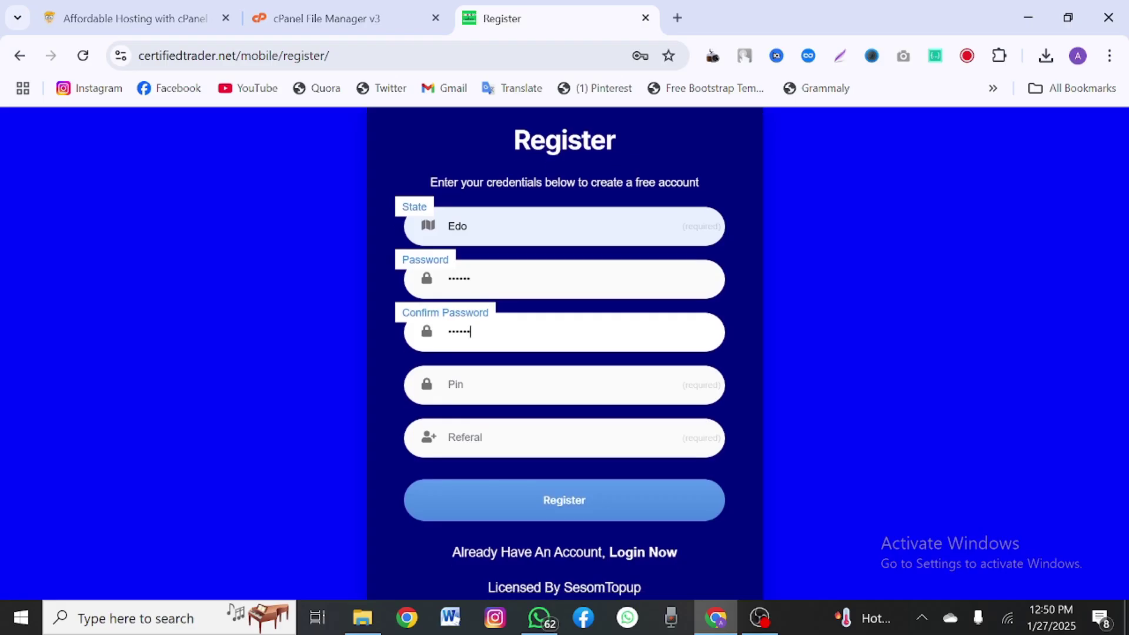
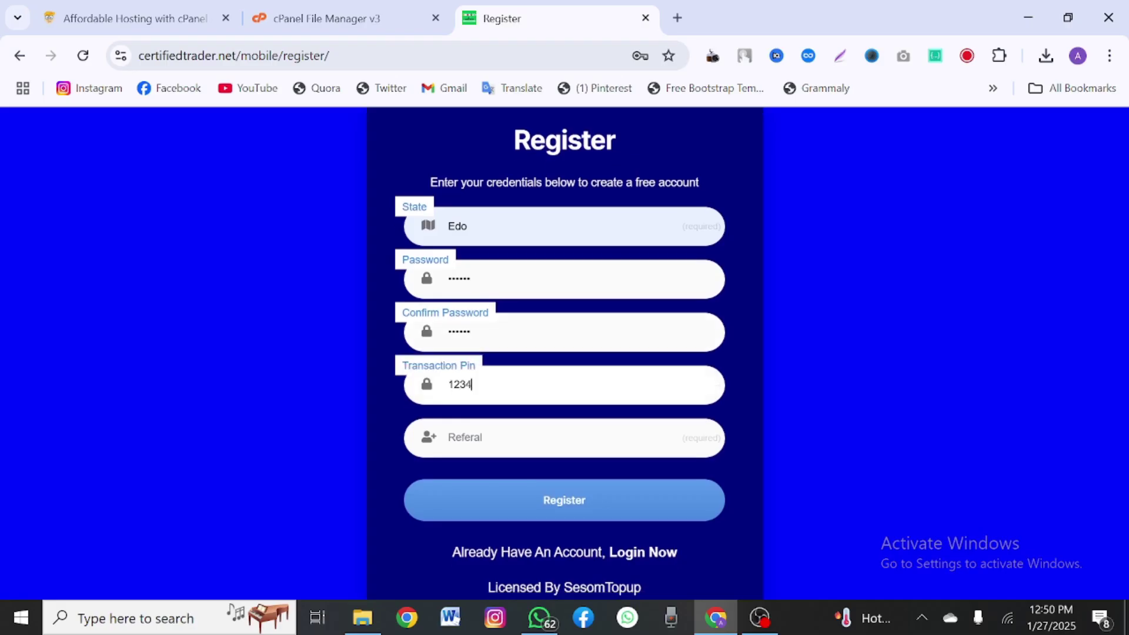
{"action": "key", "text": "Tab"}
Enter a numeric referral and submit, which is rejected because the password needs 8 characters.
{"action": "type", "text": "e"}
{"action": "left_click", "coordinate": [547, 516]}
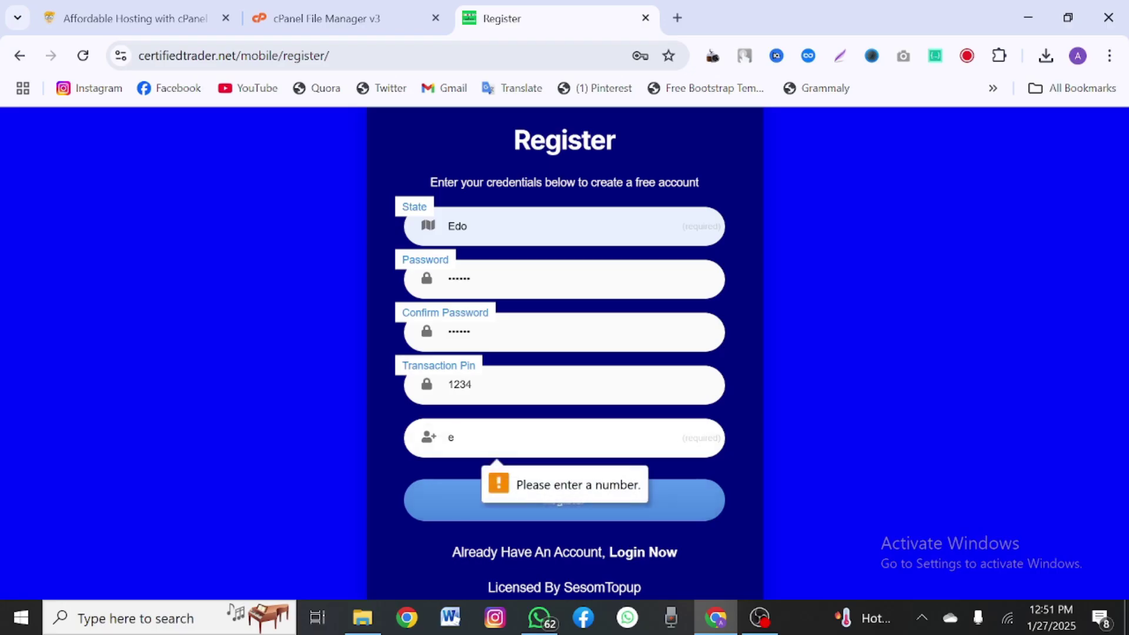
{"action": "type", "text": "2"}
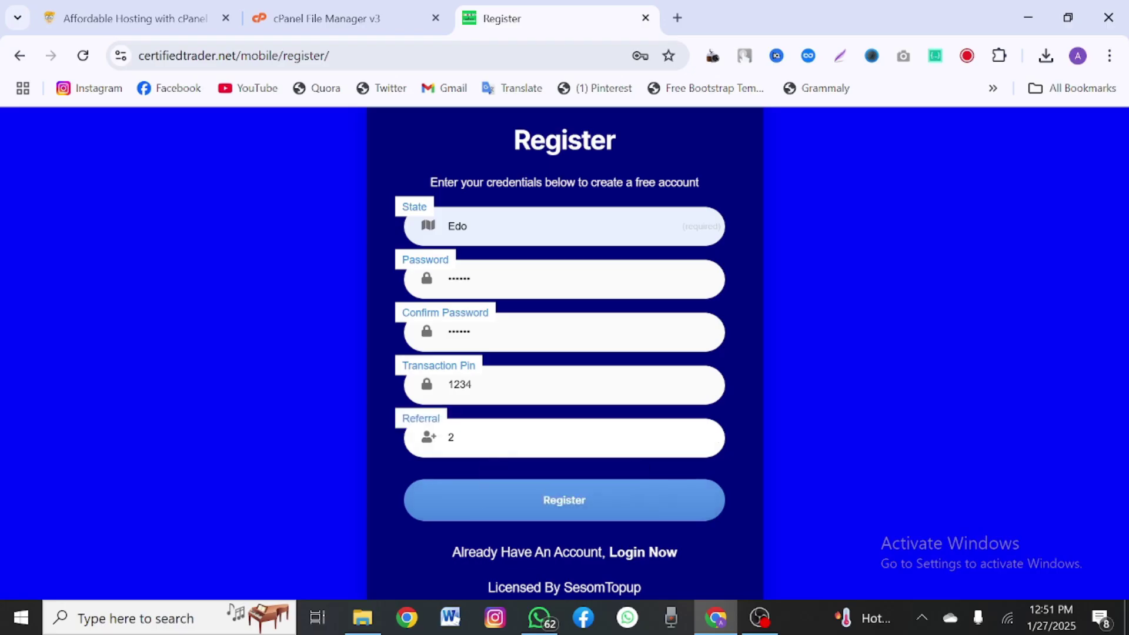
{"action": "left_click", "coordinate": [497, 491]}
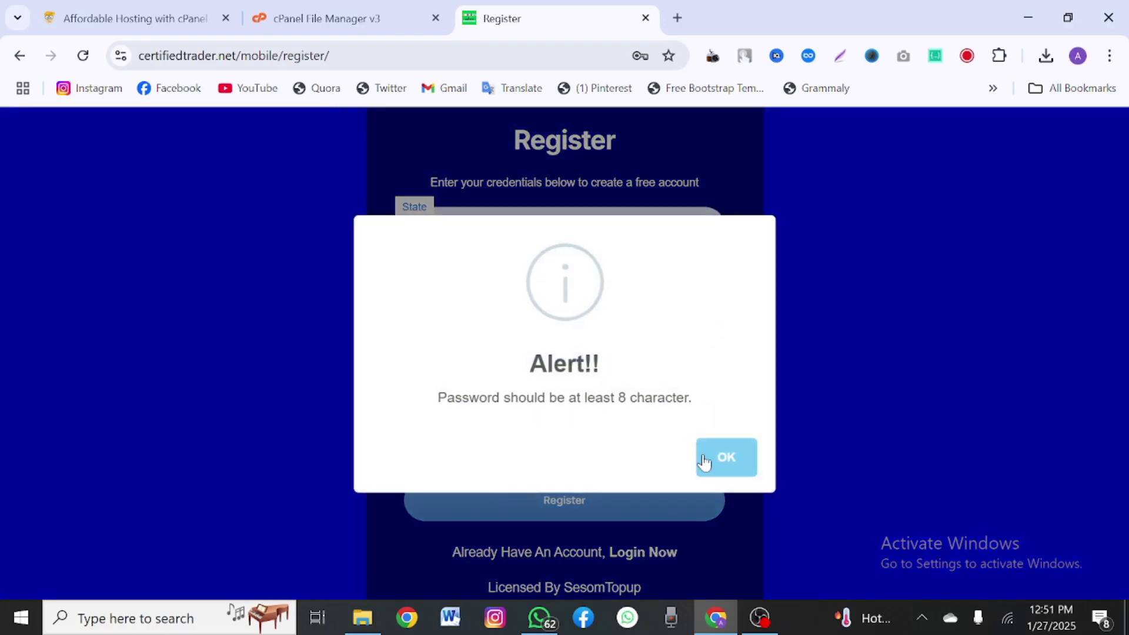
Dismiss the short-password alert, lengthen the password and resubmit to reach Email Verification.
{"action": "left_click", "coordinate": [704, 462]}
{"action": "left_click", "coordinate": [471, 279]}
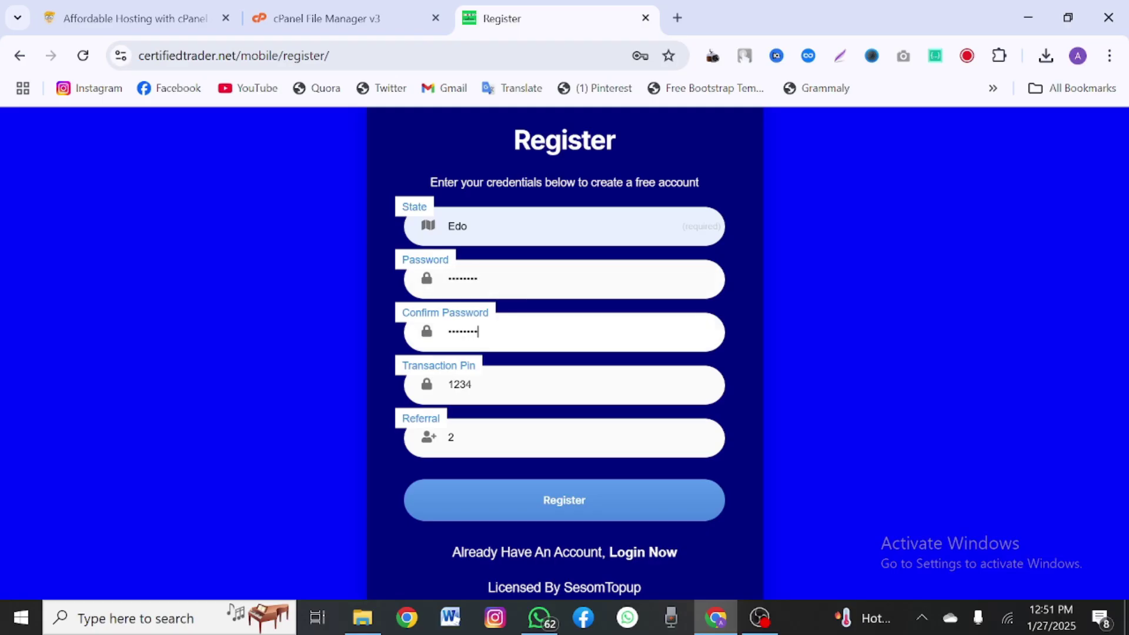
{"action": "scroll", "coordinate": [559, 438], "scroll_direction": "down", "scroll_amount": 1}
{"action": "left_click", "coordinate": [562, 440]}
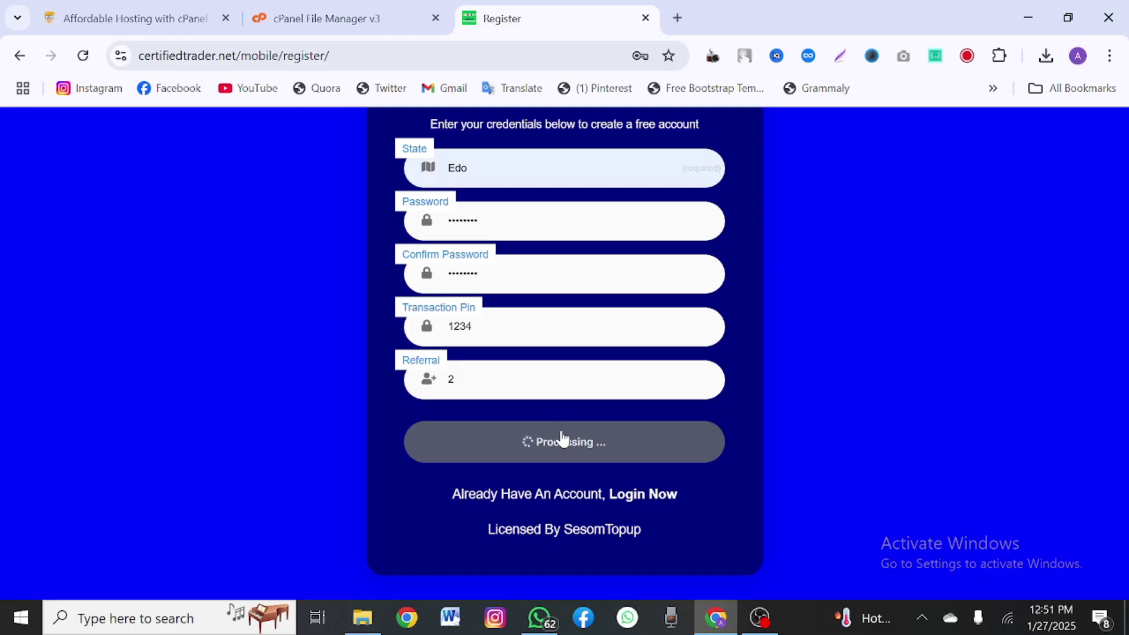
{"action": "scroll", "coordinate": [561, 438], "scroll_direction": "up", "scroll_amount": 1}
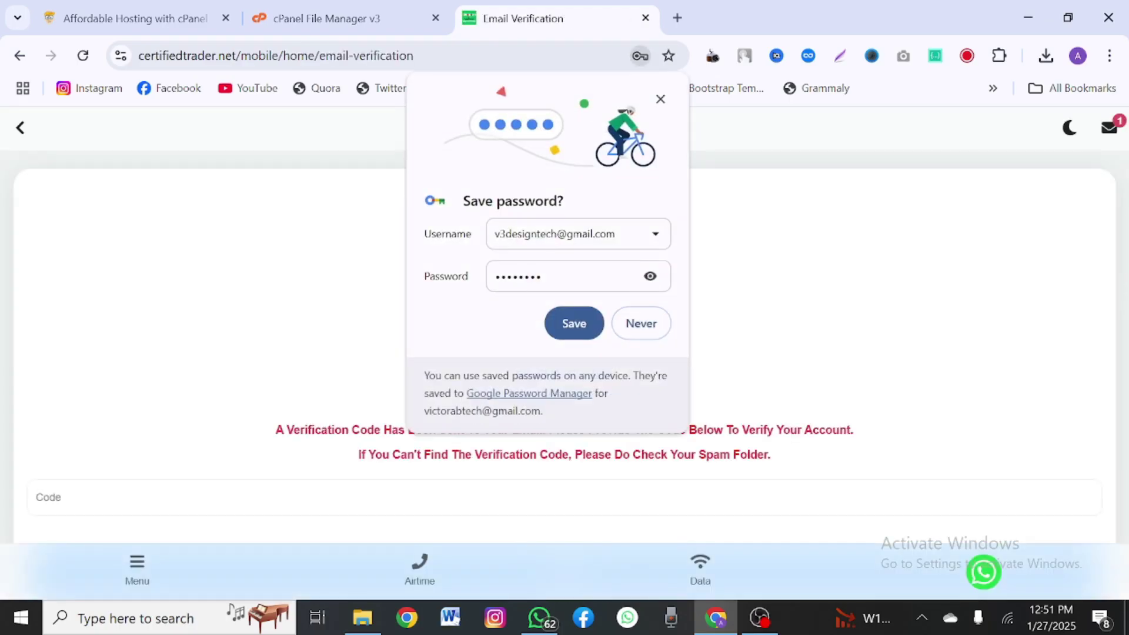
Dismiss the save-password offer and read through the email verification message.
{"action": "left_click", "coordinate": [659, 101]}
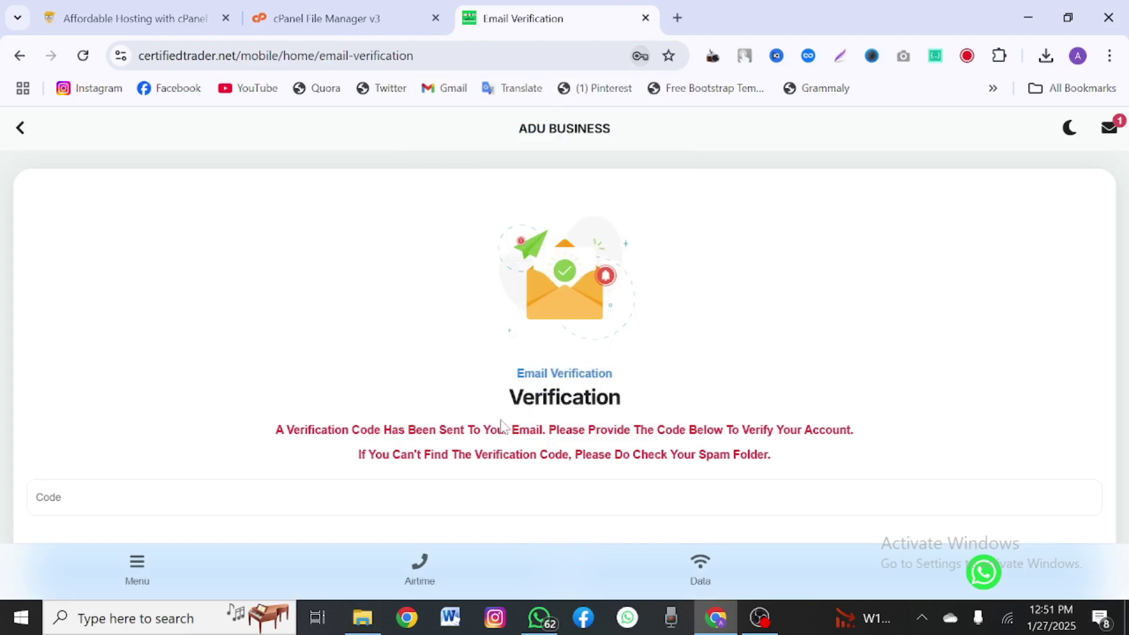
{"action": "left_click_drag", "start_coordinate": [629, 376], "coordinate": [573, 431]}
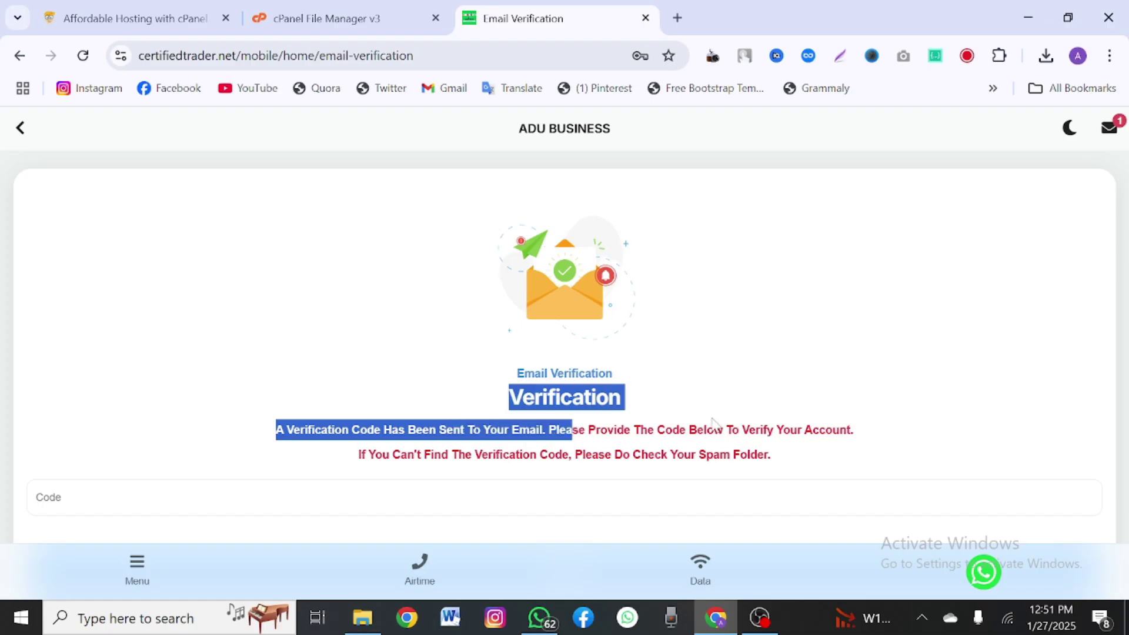
{"action": "left_click", "coordinate": [686, 449]}
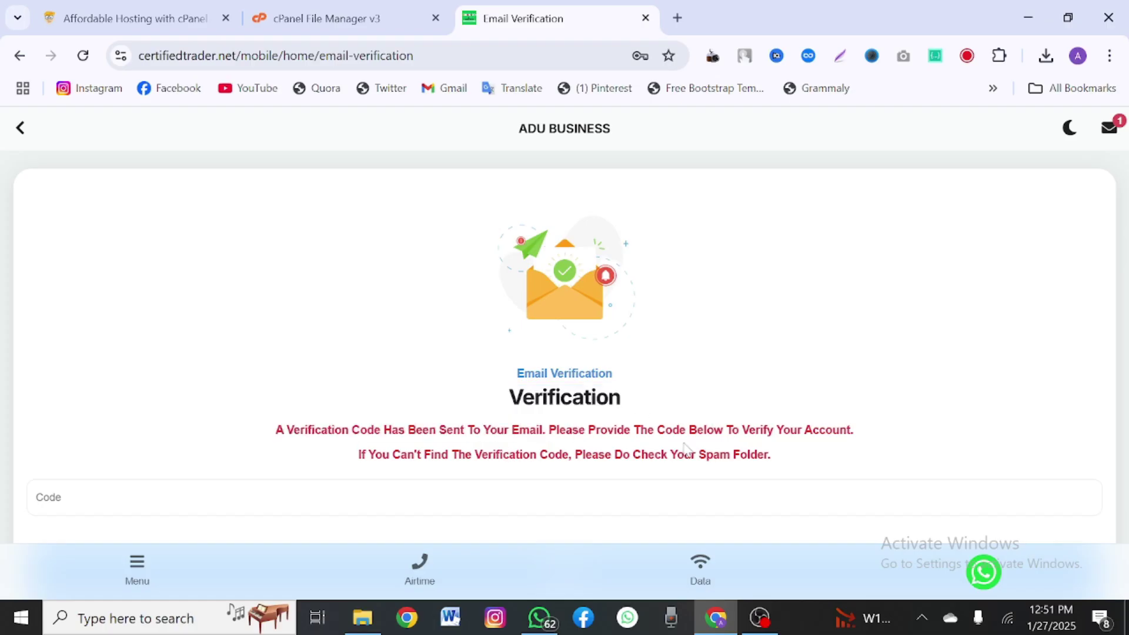
{"action": "scroll", "coordinate": [699, 471], "scroll_direction": "down", "scroll_amount": 2}
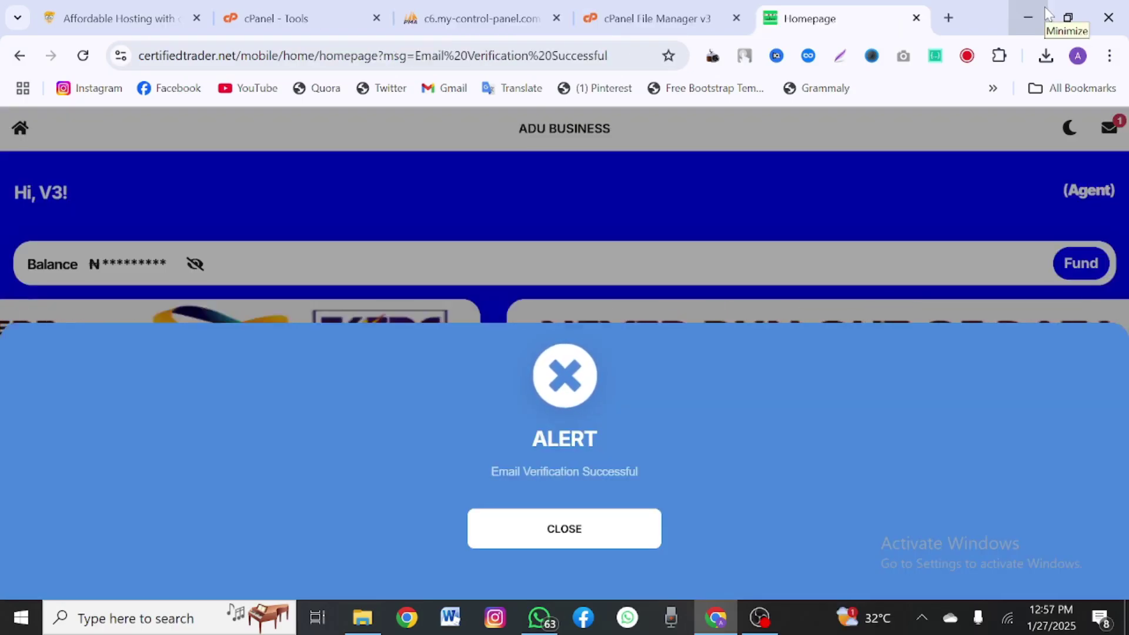
Close the verification success alert and reveal the account balance of ₦0.
{"action": "left_click", "coordinate": [572, 532]}
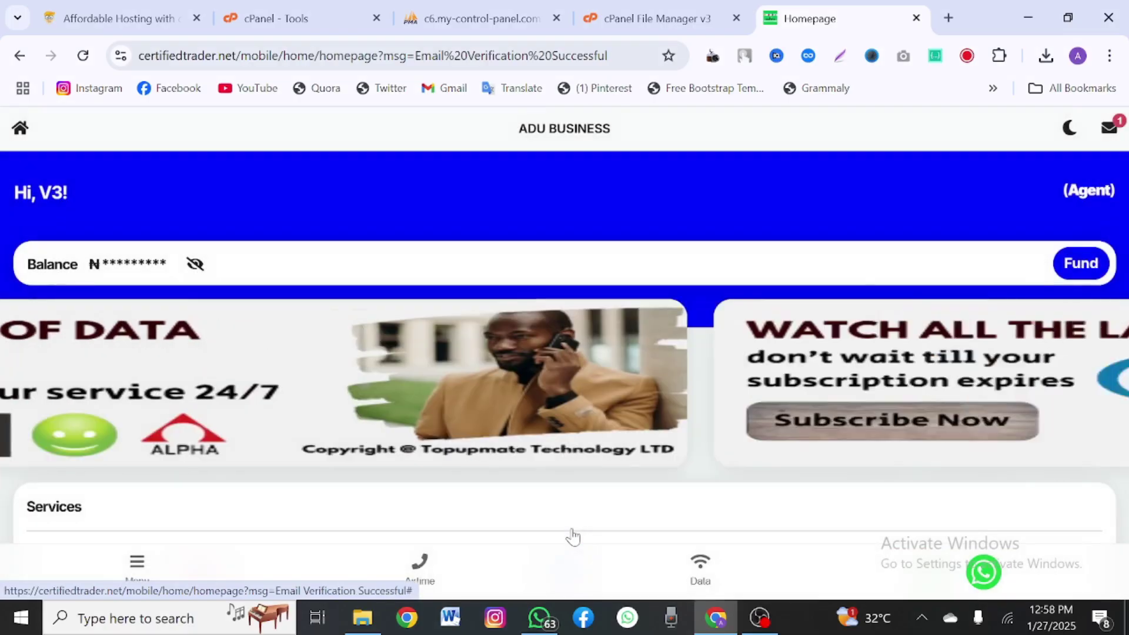
{"action": "scroll", "coordinate": [567, 485], "scroll_direction": "down", "scroll_amount": 3}
{"action": "scroll", "coordinate": [567, 485], "scroll_direction": "down", "scroll_amount": 6}
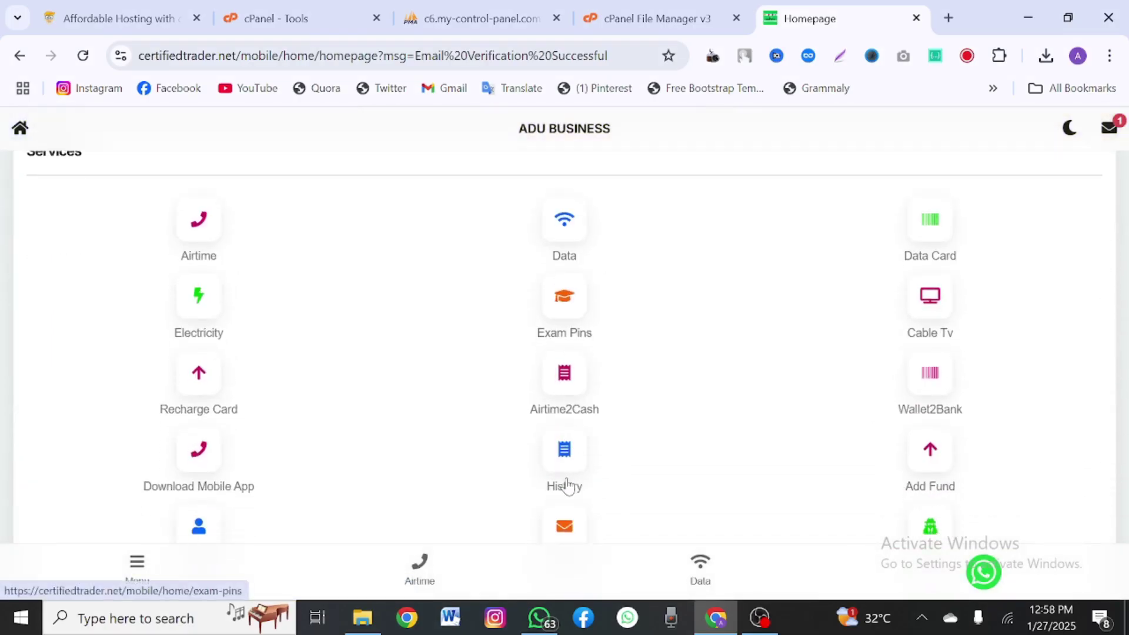
{"action": "scroll", "coordinate": [568, 484], "scroll_direction": "up", "scroll_amount": 7}
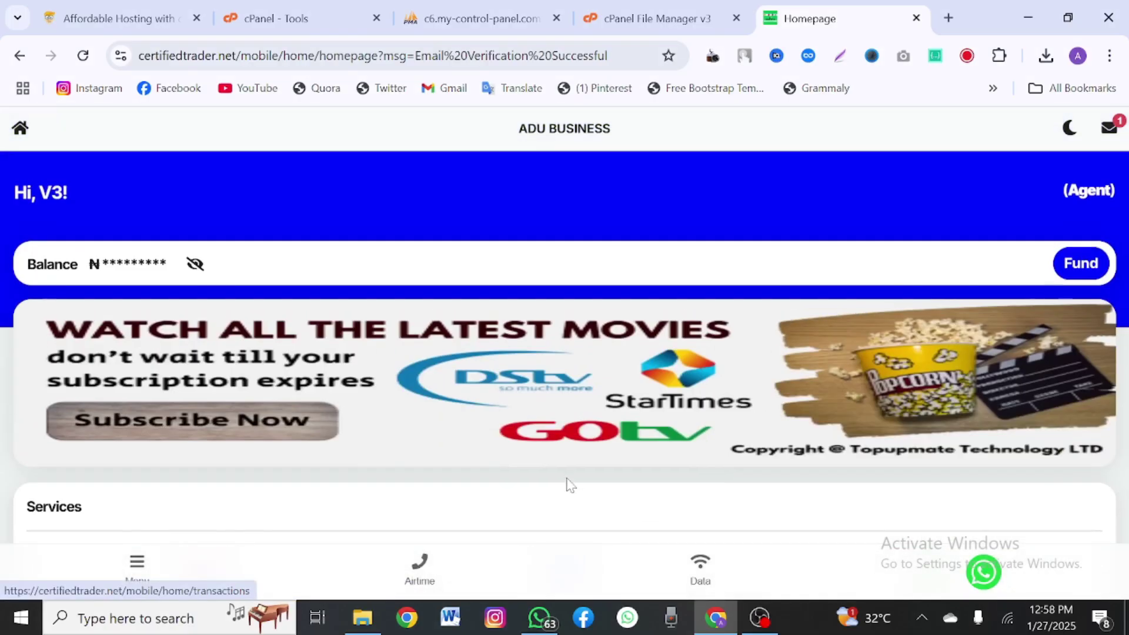
{"action": "left_click", "coordinate": [197, 265]}
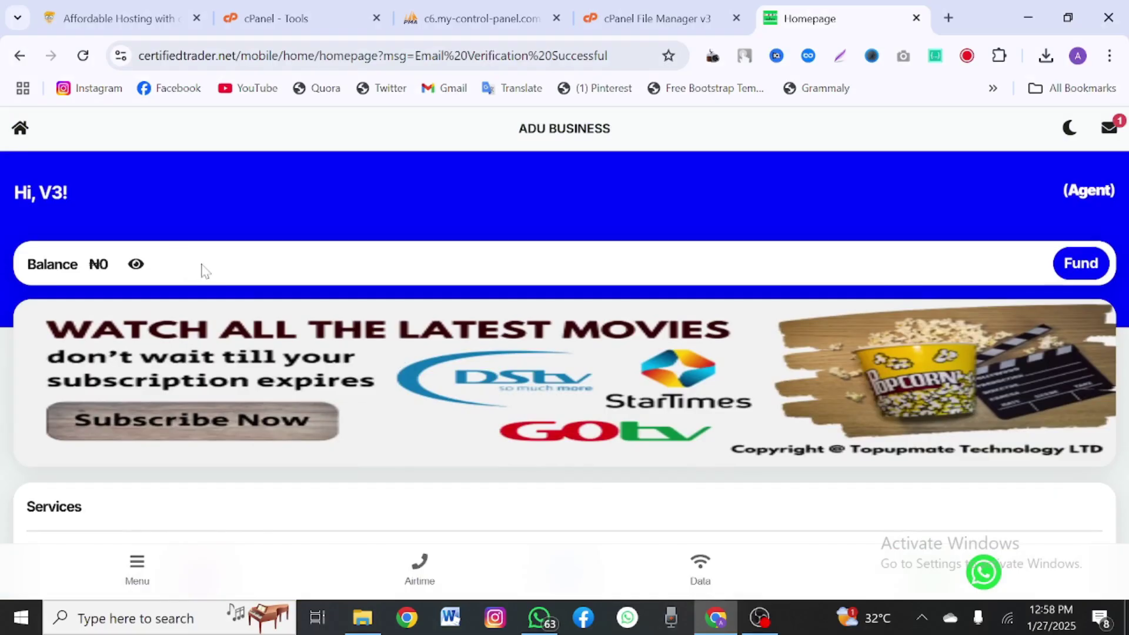
Inspect the banner image to show the homepage in a 339 × 472 DevTools mobile view.
{"action": "right_click", "coordinate": [318, 423]}
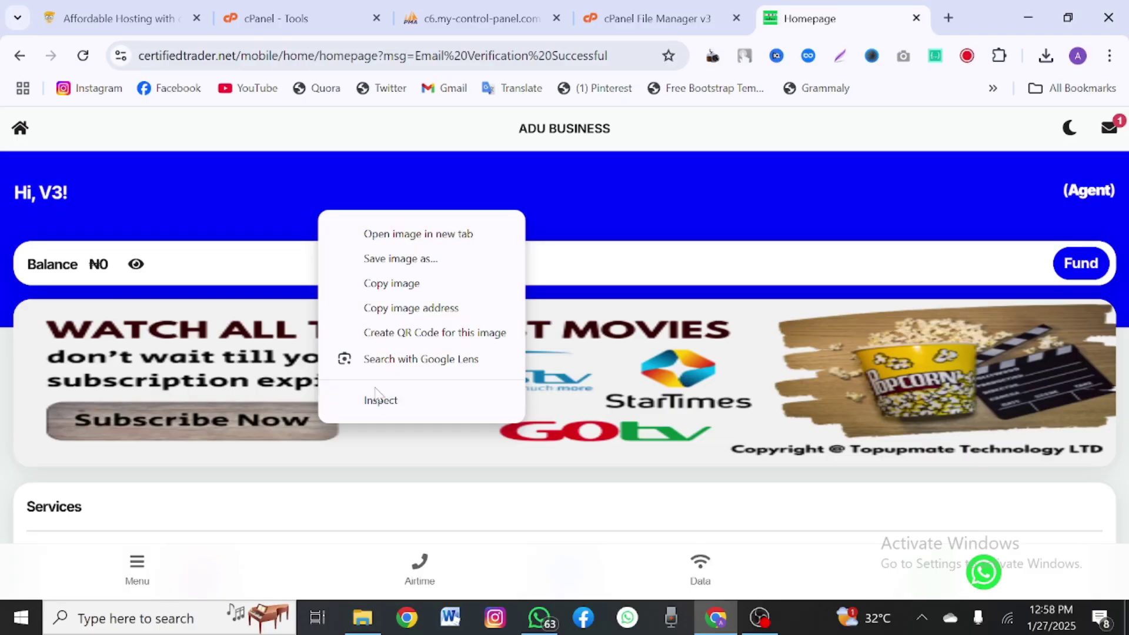
{"action": "left_click", "coordinate": [379, 400]}
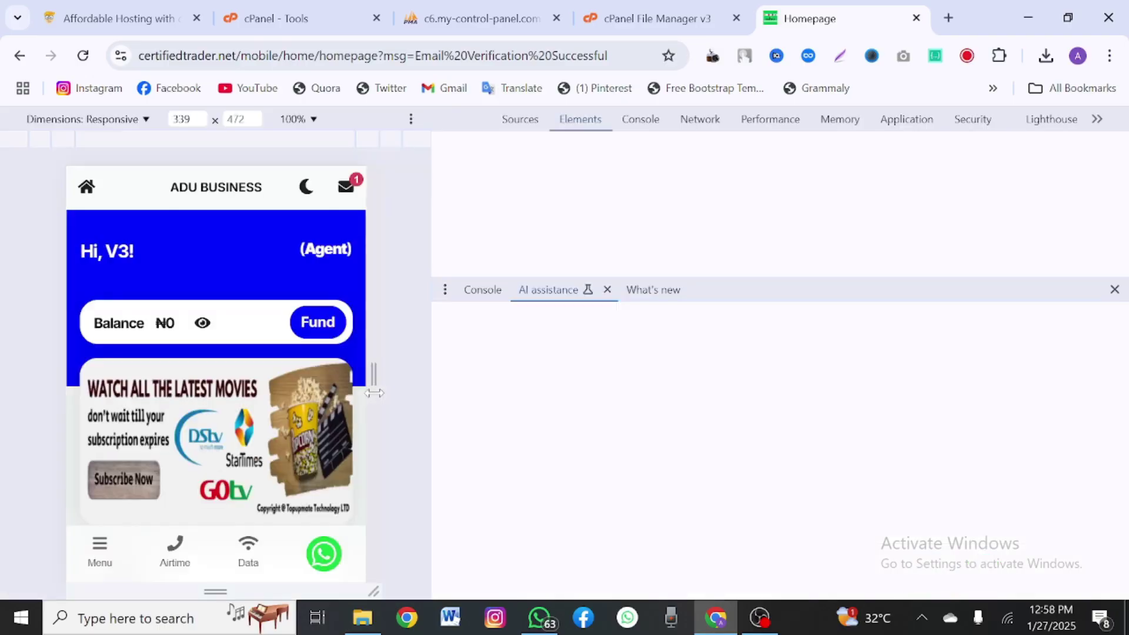
{"action": "scroll", "coordinate": [259, 406], "scroll_direction": "down", "scroll_amount": 5}
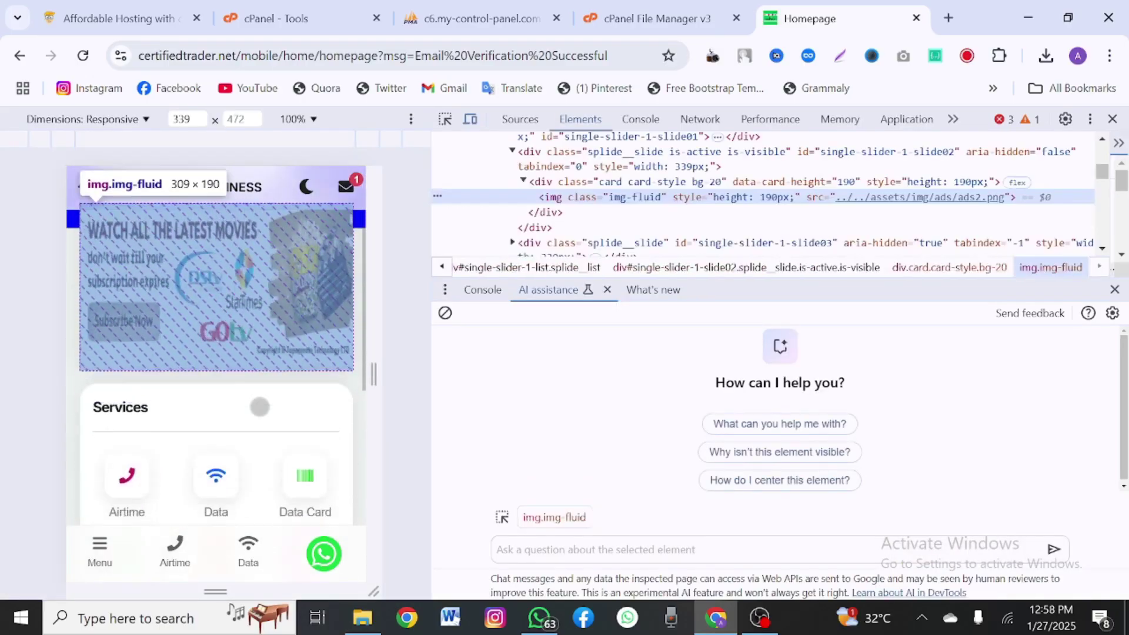
{"action": "scroll", "coordinate": [259, 406], "scroll_direction": "down", "scroll_amount": 2}
{"action": "scroll", "coordinate": [263, 458], "scroll_direction": "down", "scroll_amount": 4}
Scroll the emulated phone page through Airtime, Data, Cable Tv, History and Add Fund services.
{"action": "scroll", "coordinate": [263, 458], "scroll_direction": "up", "scroll_amount": 7}
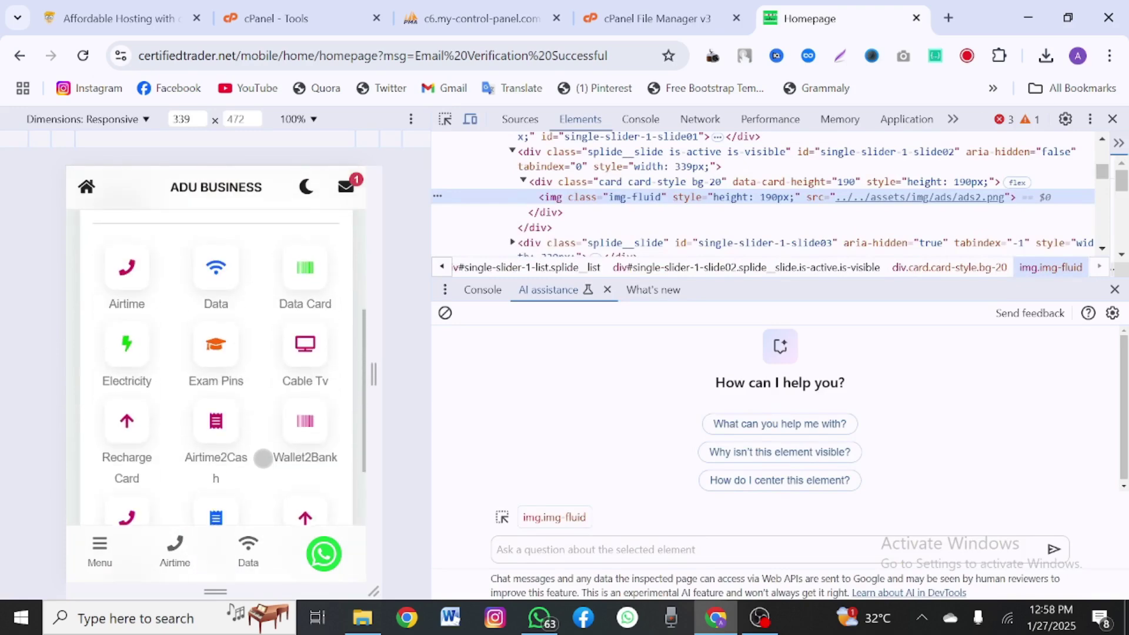
{"action": "scroll", "coordinate": [263, 458], "scroll_direction": "down", "scroll_amount": 2}
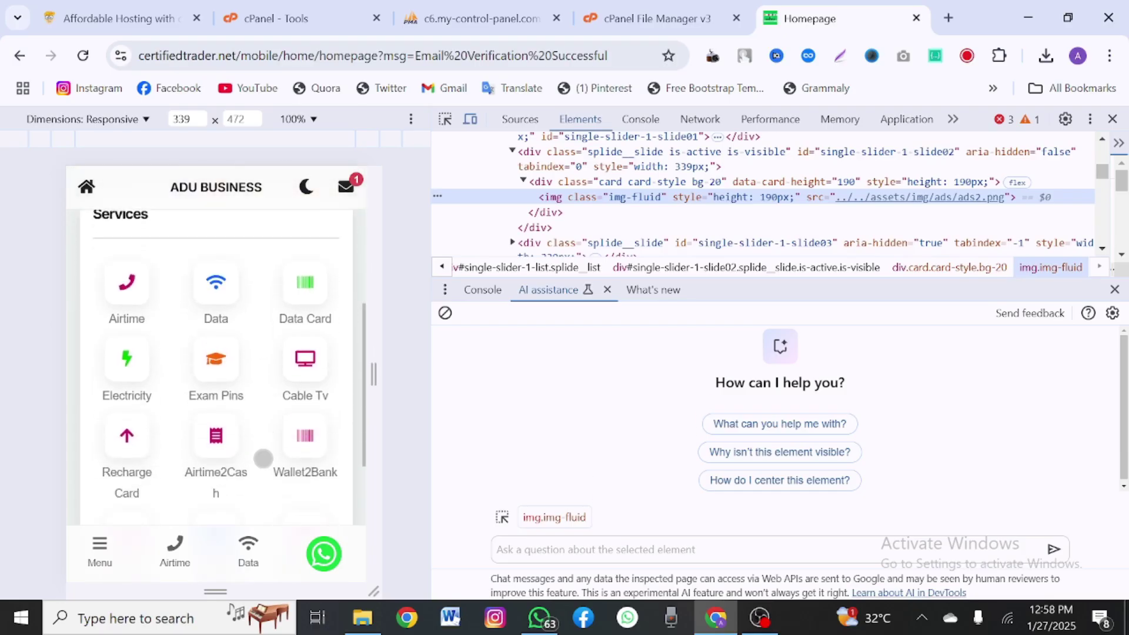
{"action": "scroll", "coordinate": [263, 458], "scroll_direction": "down", "scroll_amount": 4}
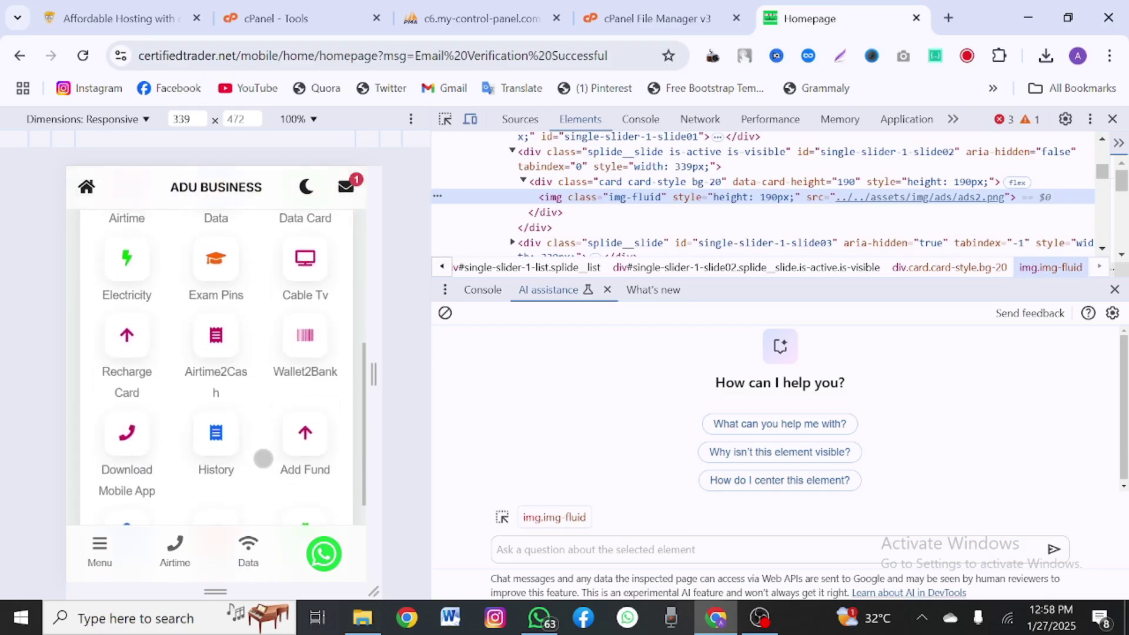
{"action": "scroll", "coordinate": [187, 456], "scroll_direction": "up", "scroll_amount": 5}
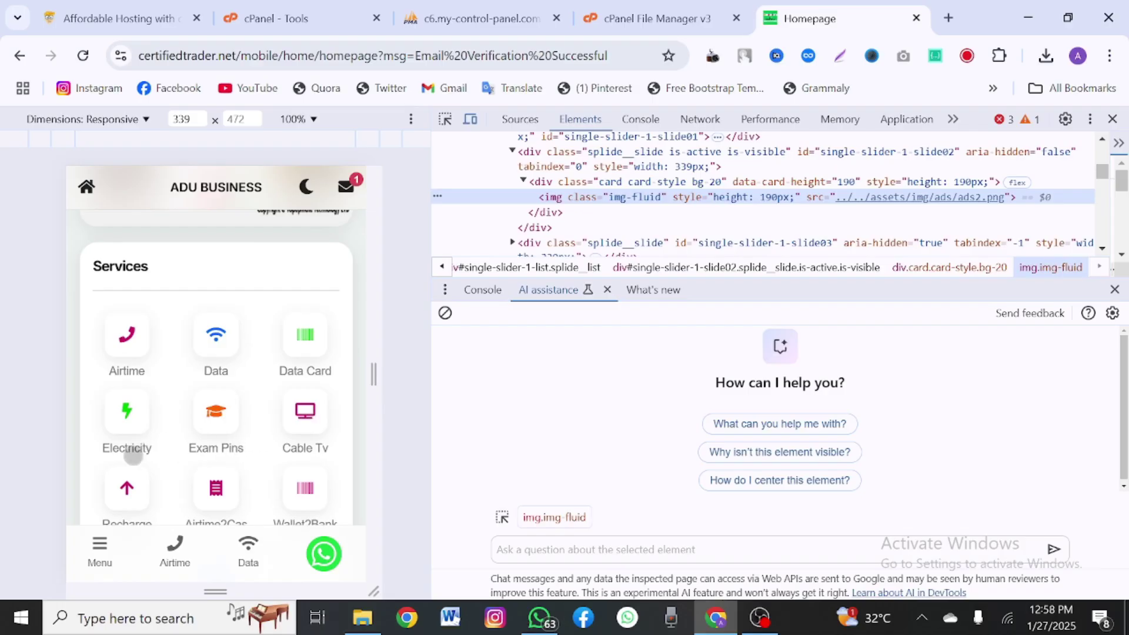
{"action": "scroll", "coordinate": [133, 454], "scroll_direction": "down", "scroll_amount": 3}
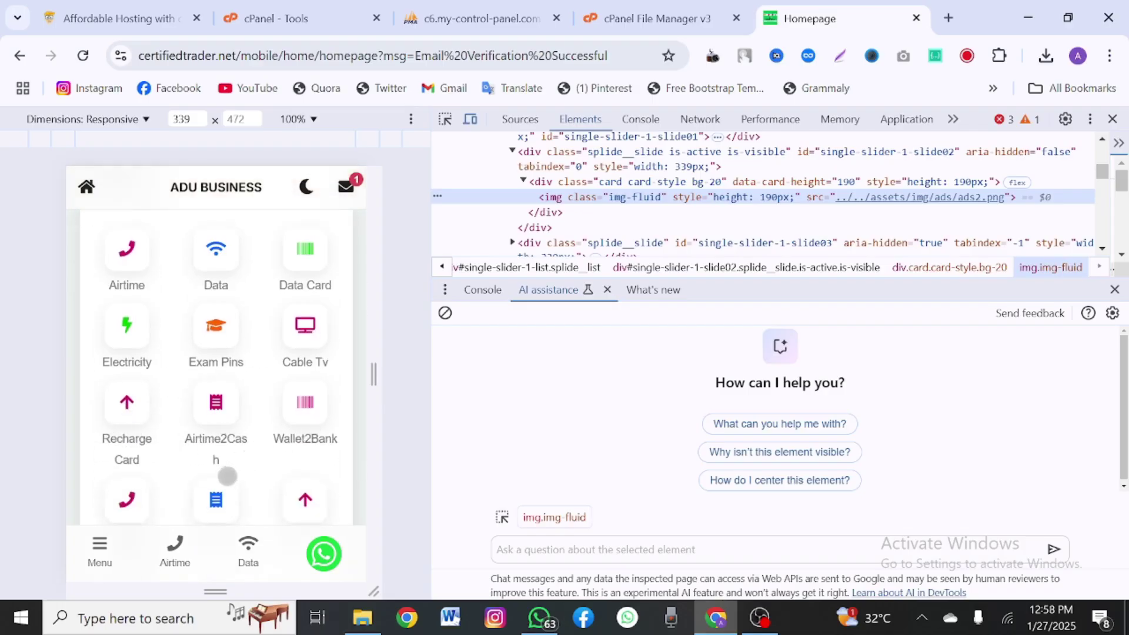
{"action": "scroll", "coordinate": [113, 496], "scroll_direction": "down", "scroll_amount": 3}
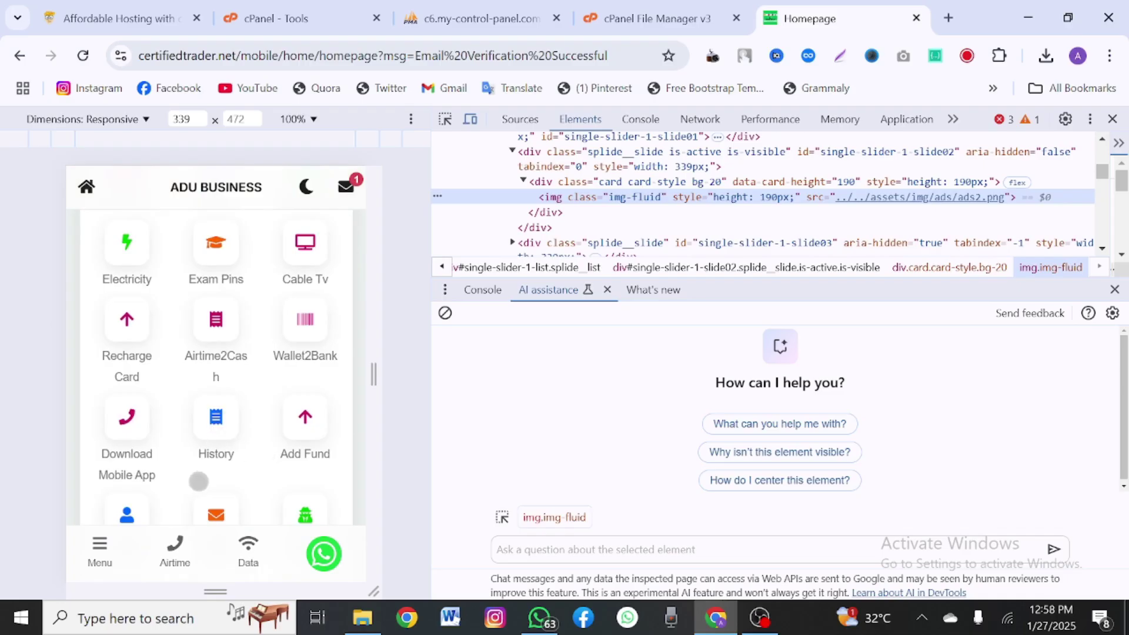
{"action": "scroll", "coordinate": [198, 480], "scroll_direction": "down", "scroll_amount": 4}
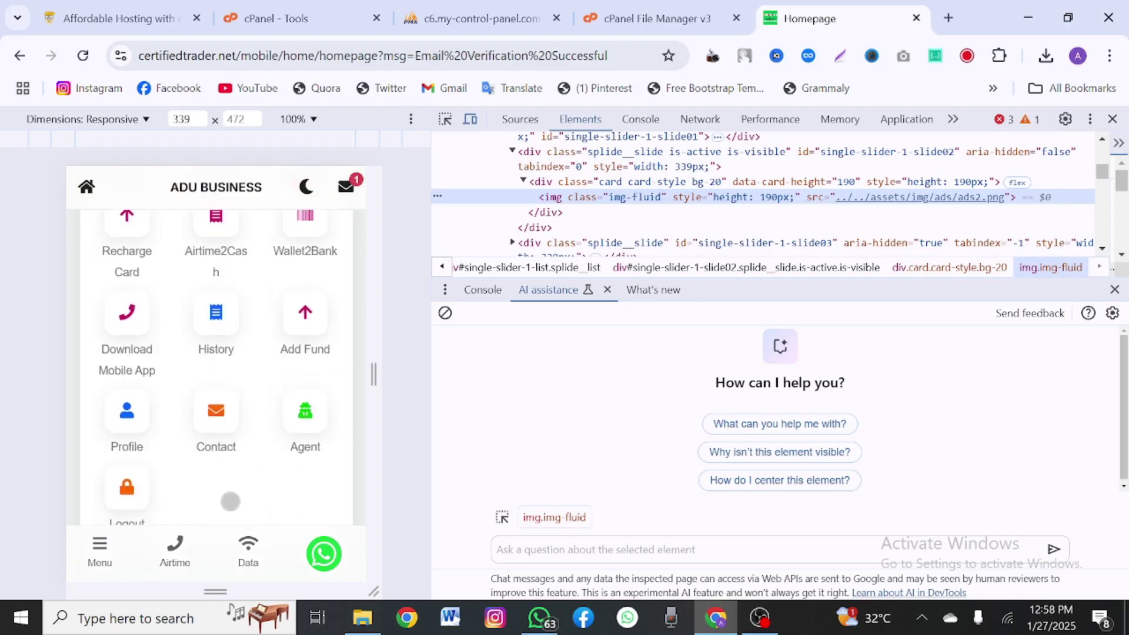
{"action": "scroll", "coordinate": [230, 501], "scroll_direction": "up", "scroll_amount": 10}
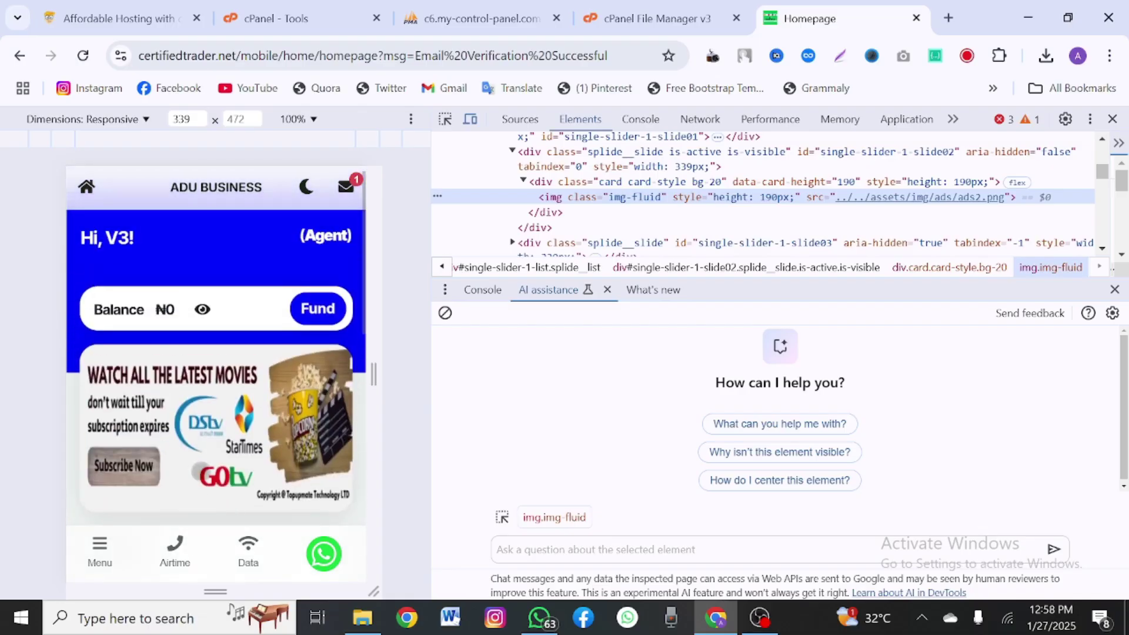
{"action": "scroll", "coordinate": [163, 366], "scroll_direction": "down", "scroll_amount": 10}
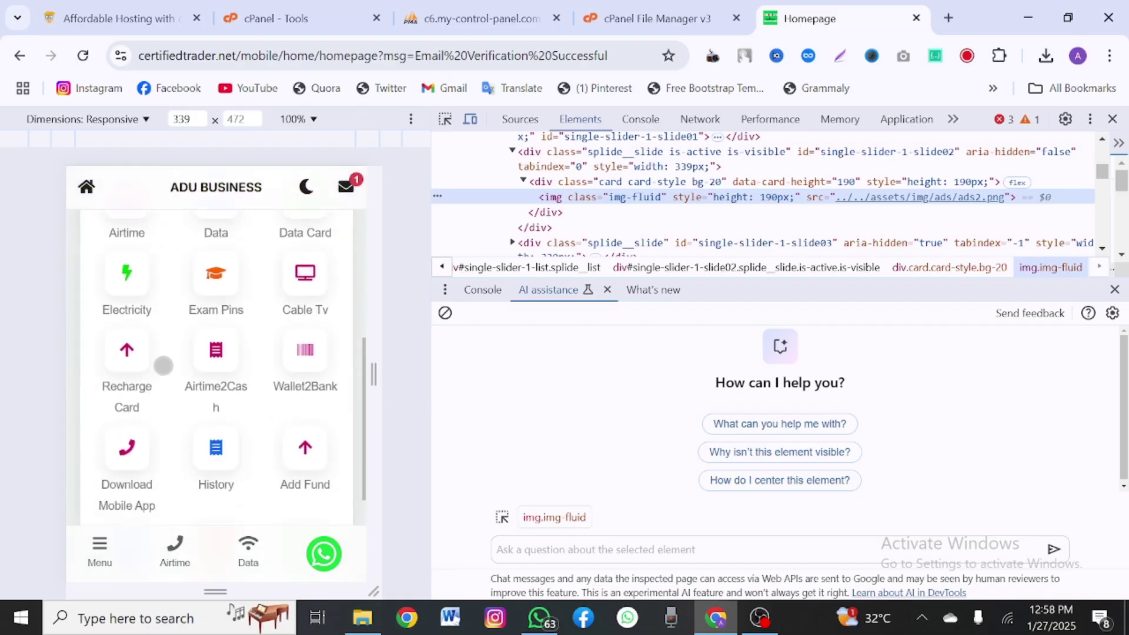
Open the side navigation menu, browse it, and close it again.
{"action": "left_click", "coordinate": [99, 550]}
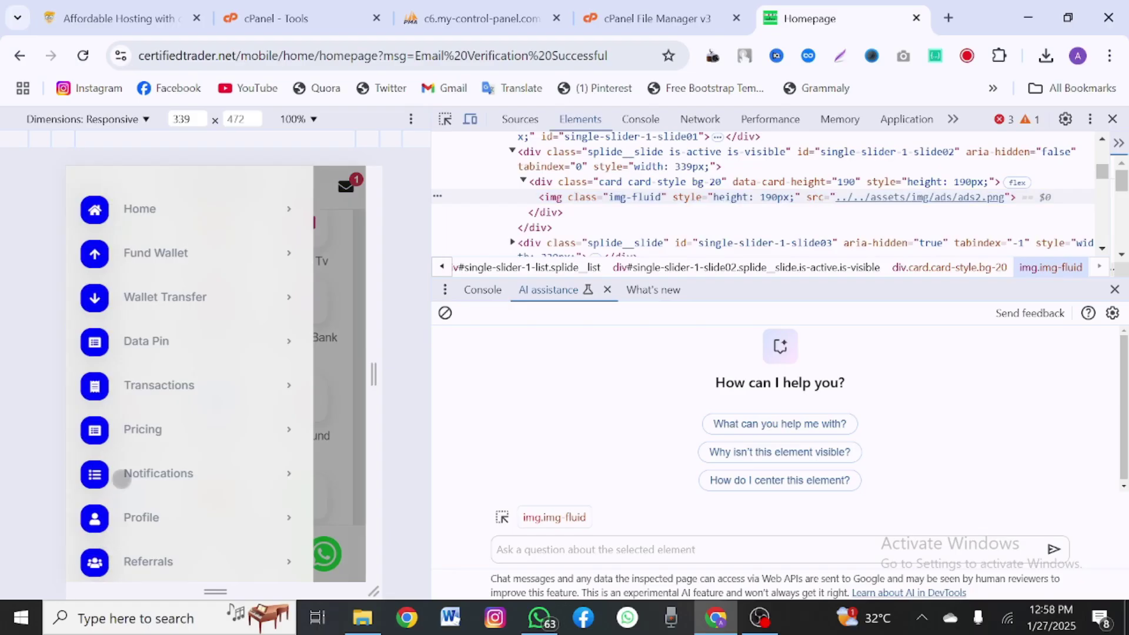
{"action": "scroll", "coordinate": [120, 486], "scroll_direction": "down", "scroll_amount": 1}
{"action": "scroll", "coordinate": [127, 470], "scroll_direction": "up", "scroll_amount": 1}
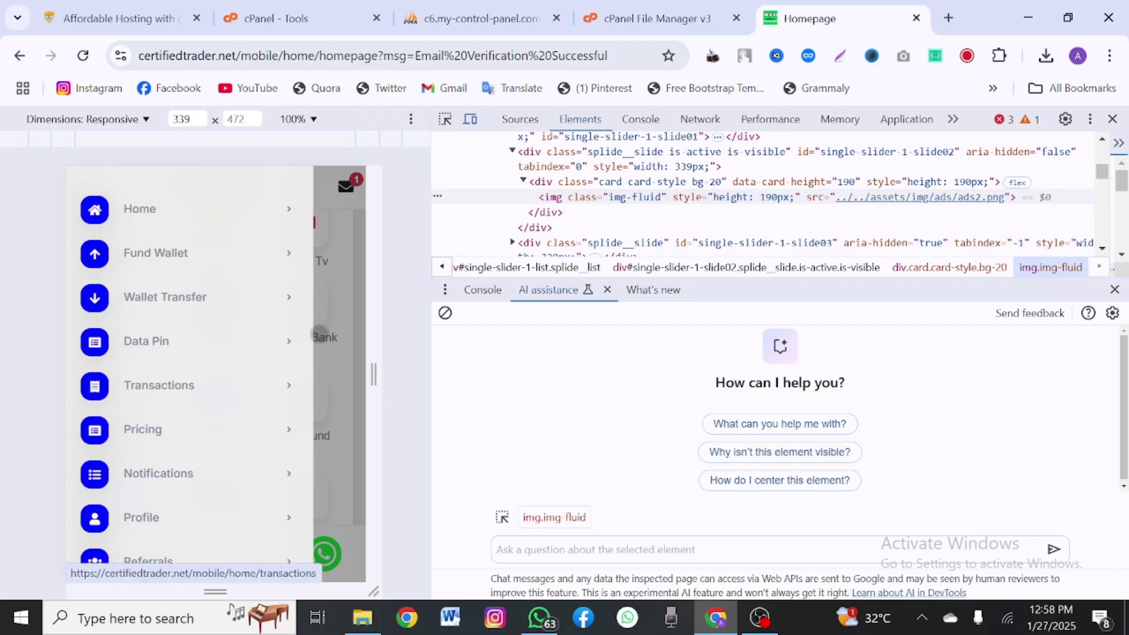
{"action": "left_click", "coordinate": [320, 334]}
Switch to the Asura Hosting Affordable Website Hosting tab.
{"action": "scroll", "coordinate": [308, 434], "scroll_direction": "up", "scroll_amount": 5}
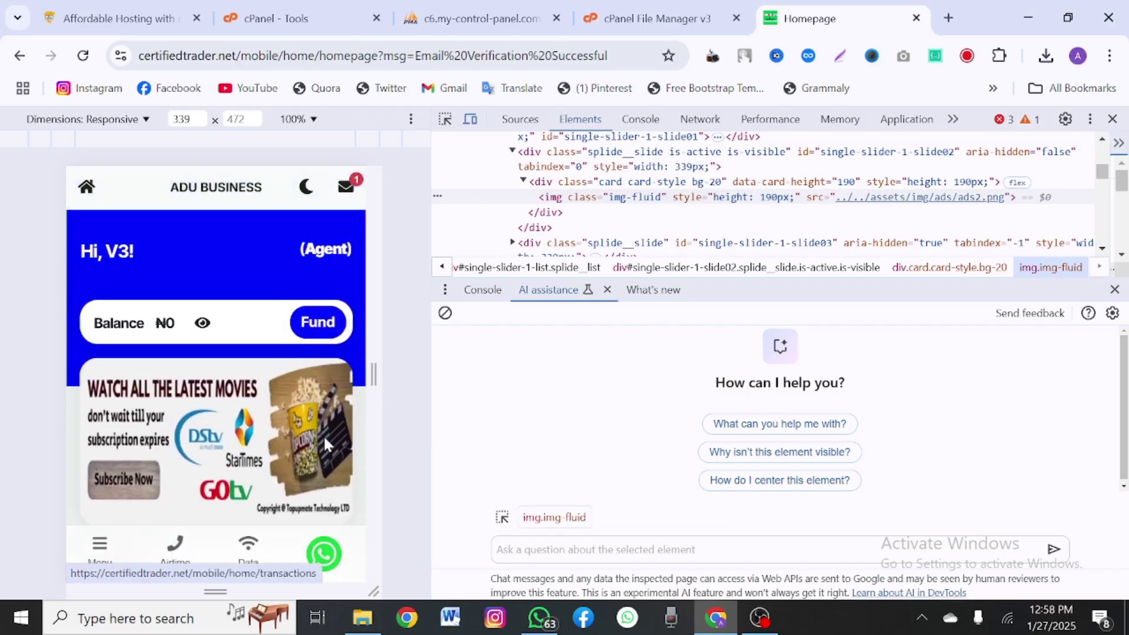
{"action": "scroll", "coordinate": [324, 441], "scroll_direction": "down", "scroll_amount": 8}
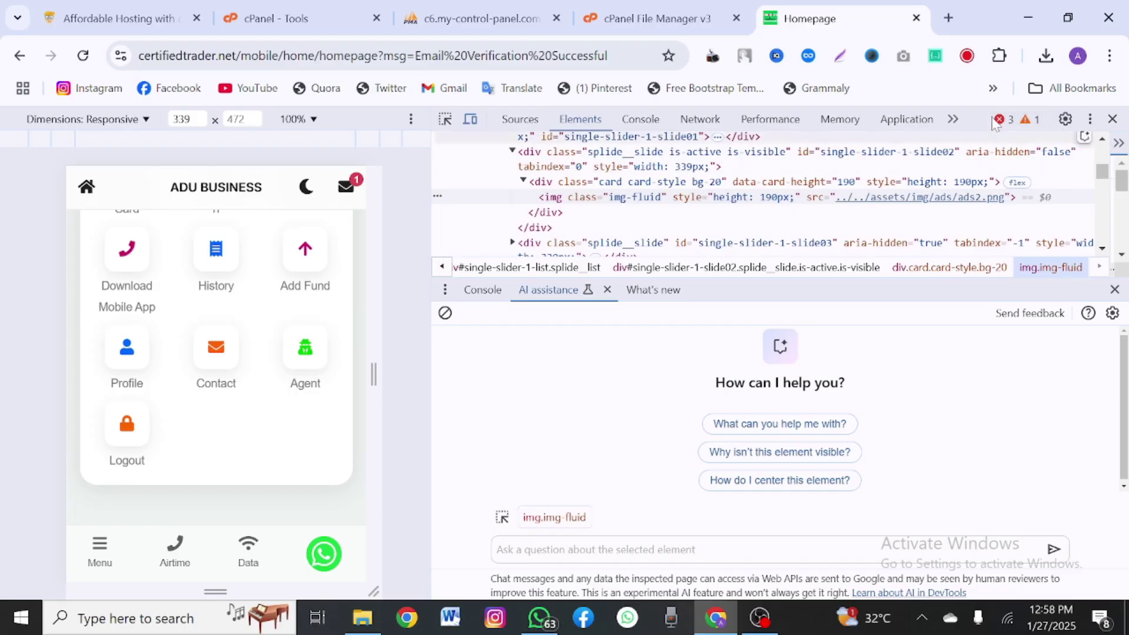
{"action": "key", "text": "ctrl+Tab"}
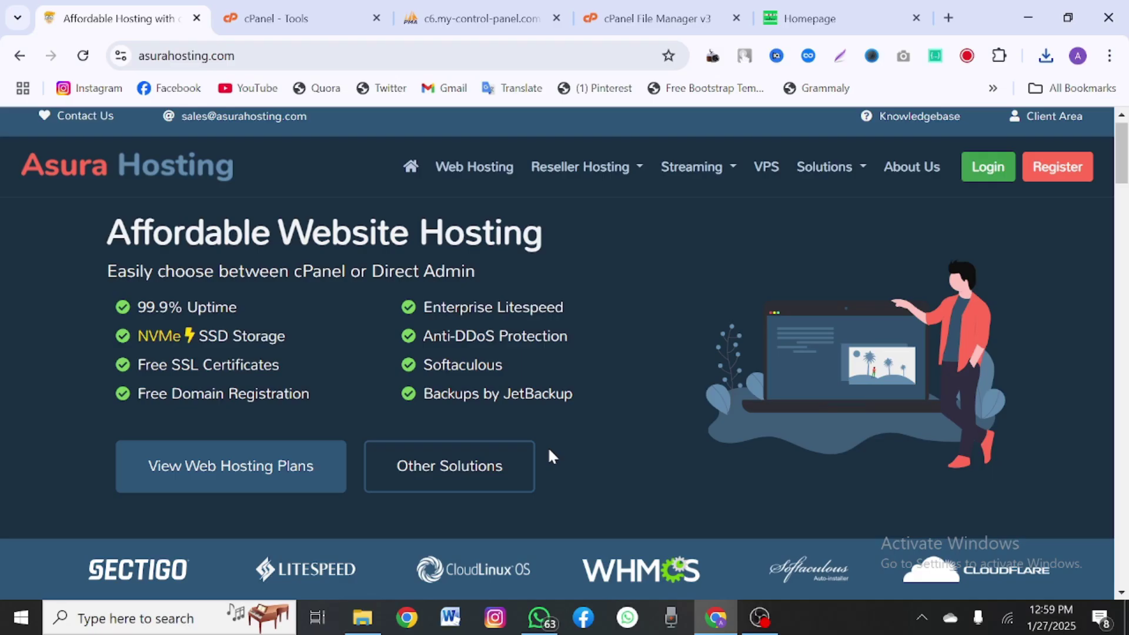
{"action": "scroll", "coordinate": [383, 449], "scroll_direction": "down", "scroll_amount": 2}
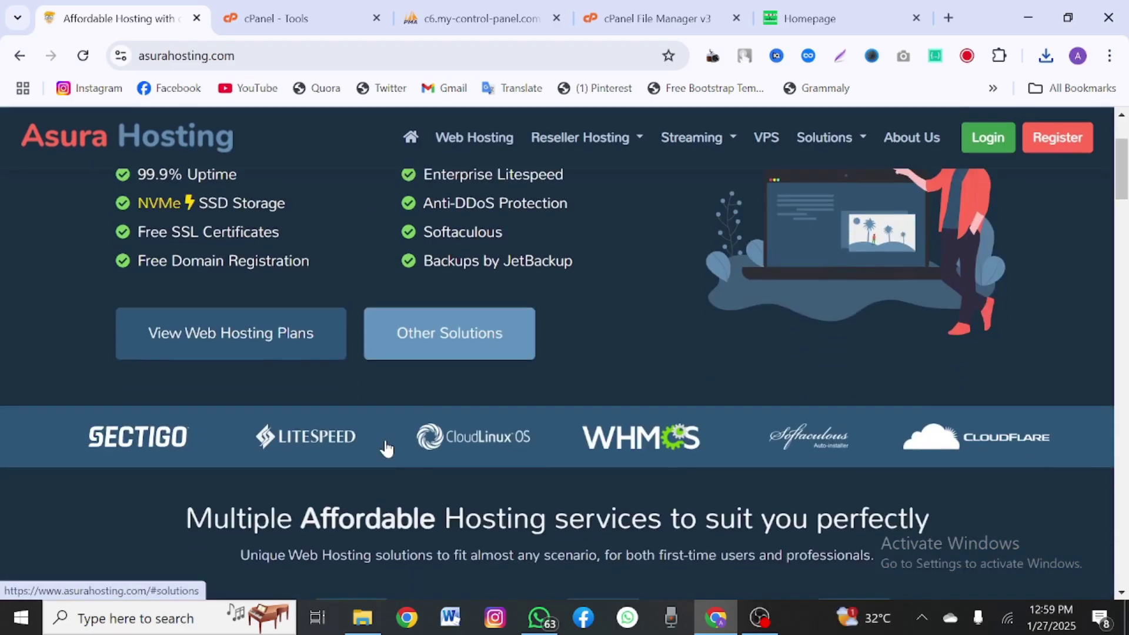
{"action": "scroll", "coordinate": [382, 449], "scroll_direction": "up", "scroll_amount": 2}
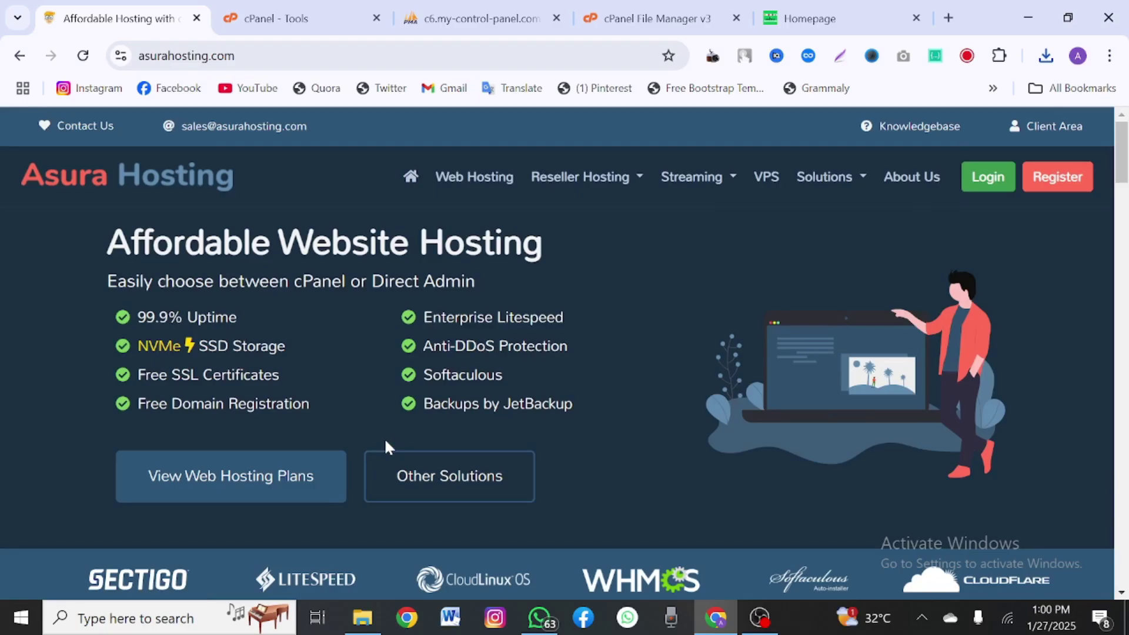
{"action": "scroll", "coordinate": [385, 447], "scroll_direction": "down", "scroll_amount": 1}
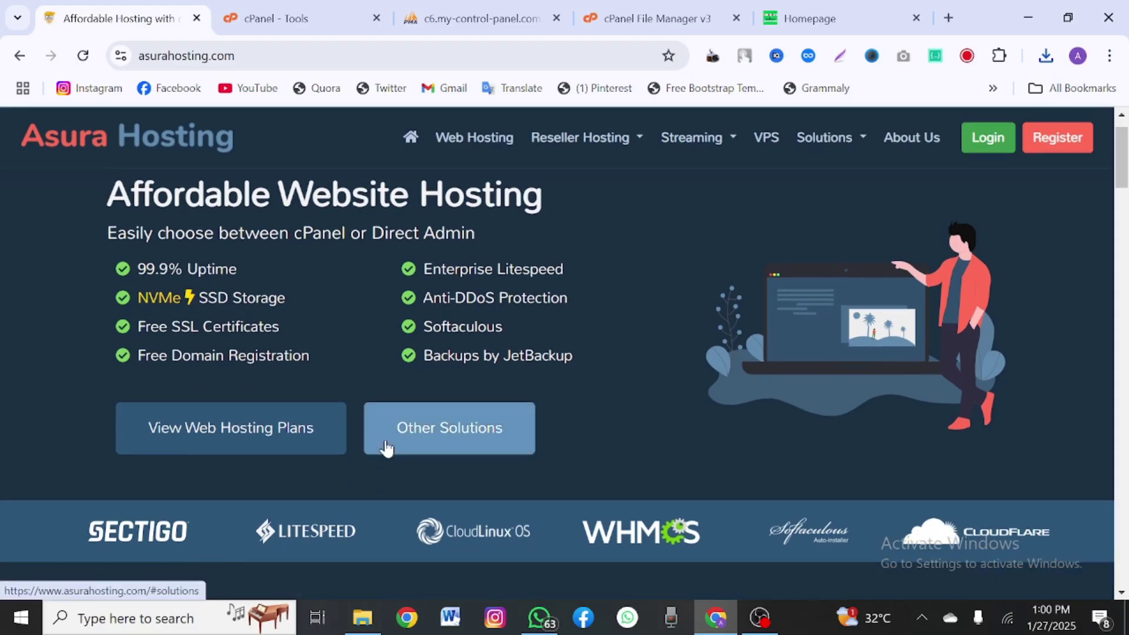
{"action": "scroll", "coordinate": [375, 315], "scroll_direction": "up", "scroll_amount": 1}
{"action": "scroll", "coordinate": [375, 315], "scroll_direction": "down", "scroll_amount": 3}
{"action": "scroll", "coordinate": [376, 315], "scroll_direction": "up", "scroll_amount": 3}
{"action": "scroll", "coordinate": [377, 316], "scroll_direction": "down", "scroll_amount": 8}
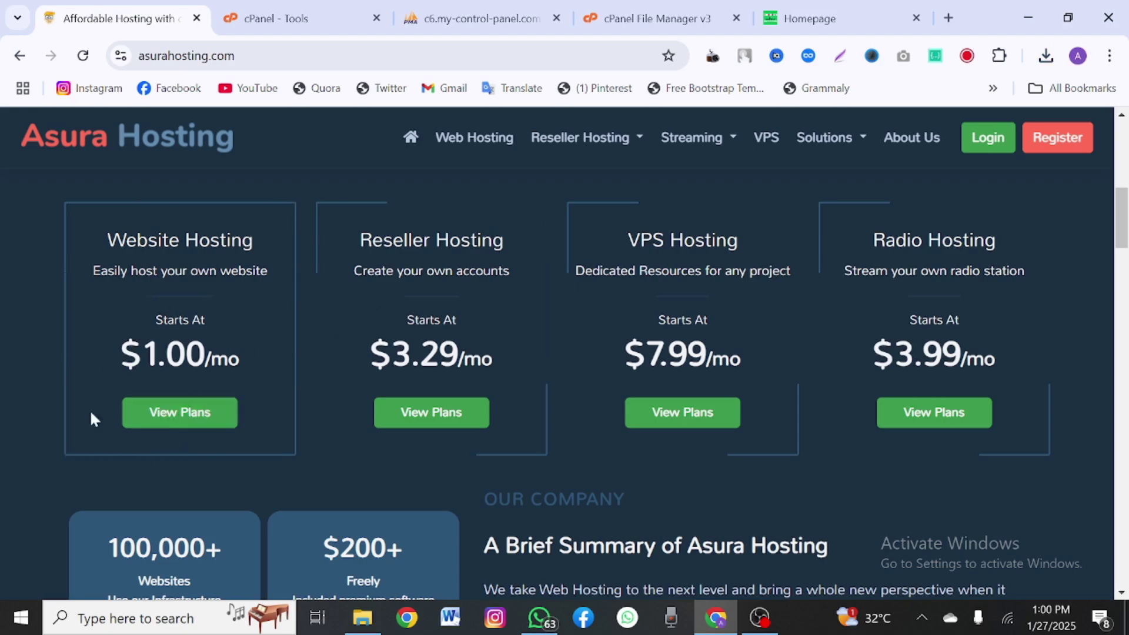
{"action": "scroll", "coordinate": [556, 353], "scroll_direction": "up", "scroll_amount": 2}
{"action": "scroll", "coordinate": [181, 340], "scroll_direction": "down", "scroll_amount": 18}
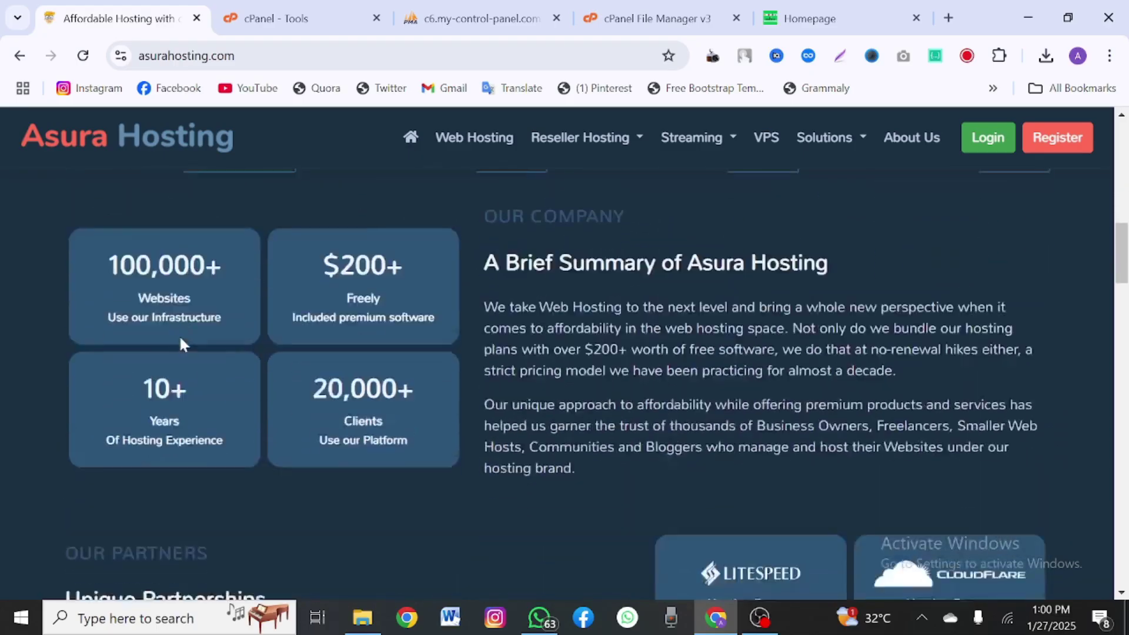
{"action": "scroll", "coordinate": [199, 311], "scroll_direction": "down", "scroll_amount": 15}
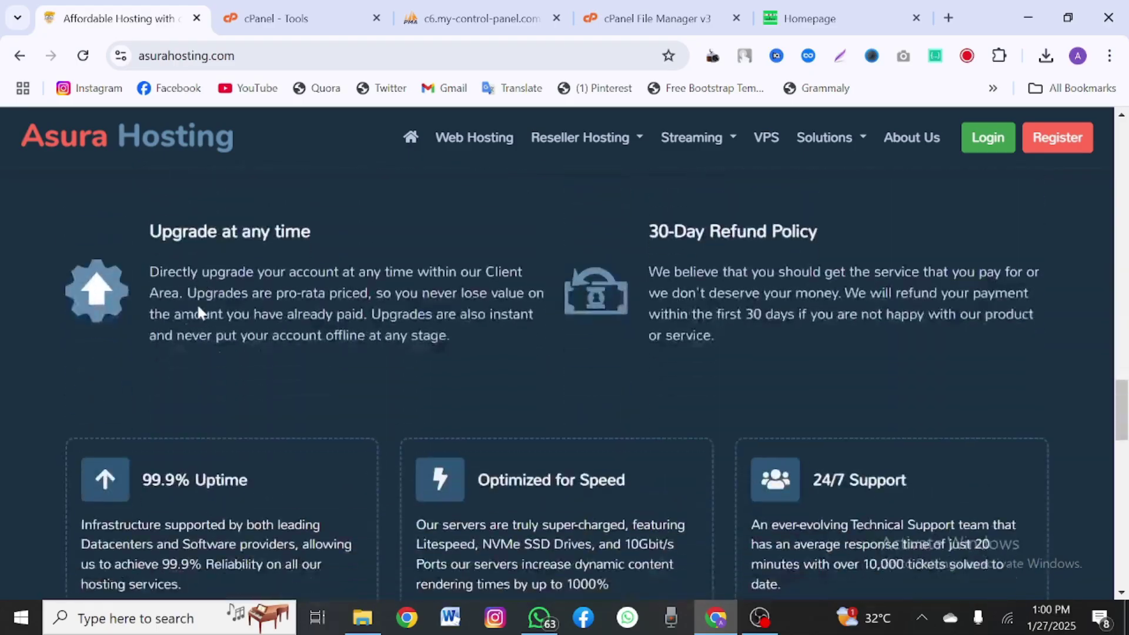
{"action": "scroll", "coordinate": [198, 312], "scroll_direction": "down", "scroll_amount": 10}
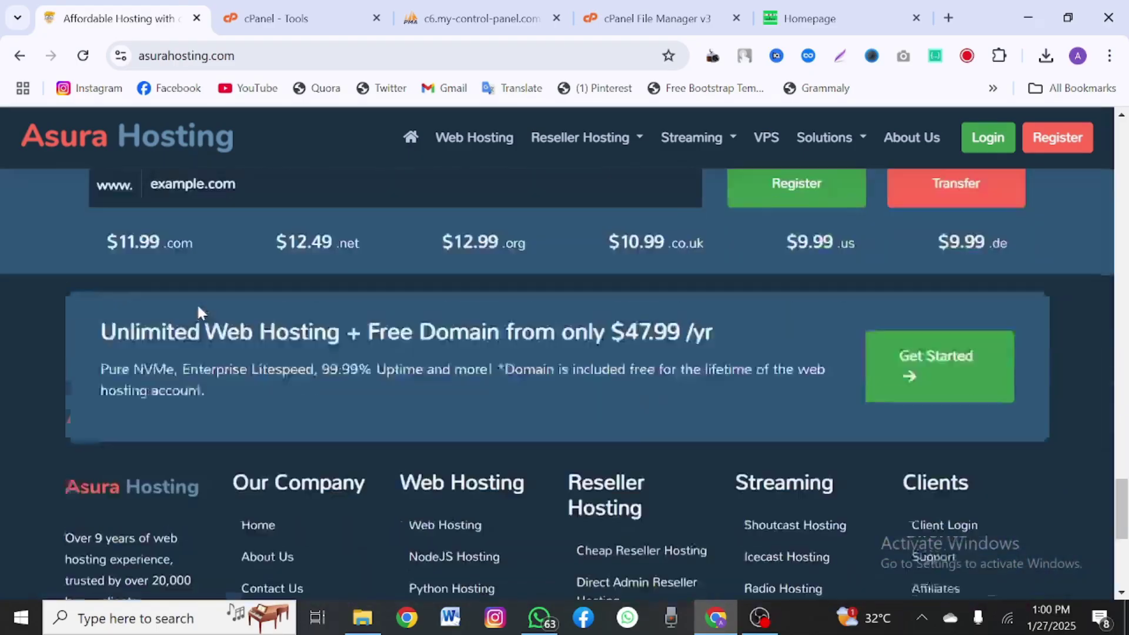
{"action": "scroll", "coordinate": [198, 312], "scroll_direction": "up", "scroll_amount": 15}
{"action": "scroll", "coordinate": [198, 312], "scroll_direction": "up", "scroll_amount": 15}
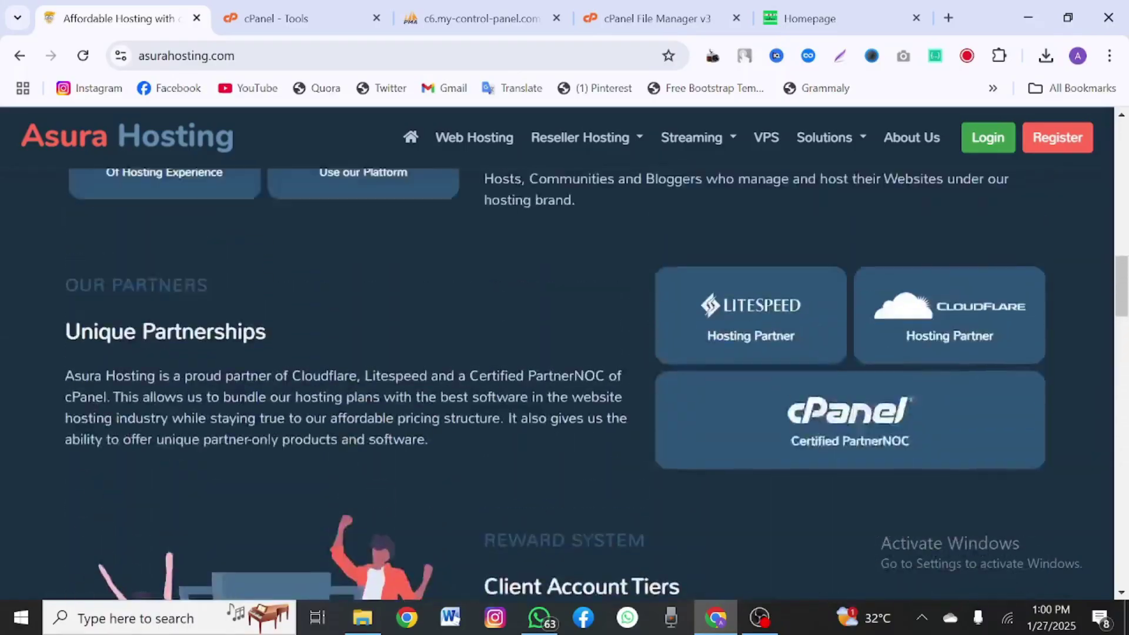
{"action": "scroll", "coordinate": [198, 312], "scroll_direction": "down", "scroll_amount": 15}
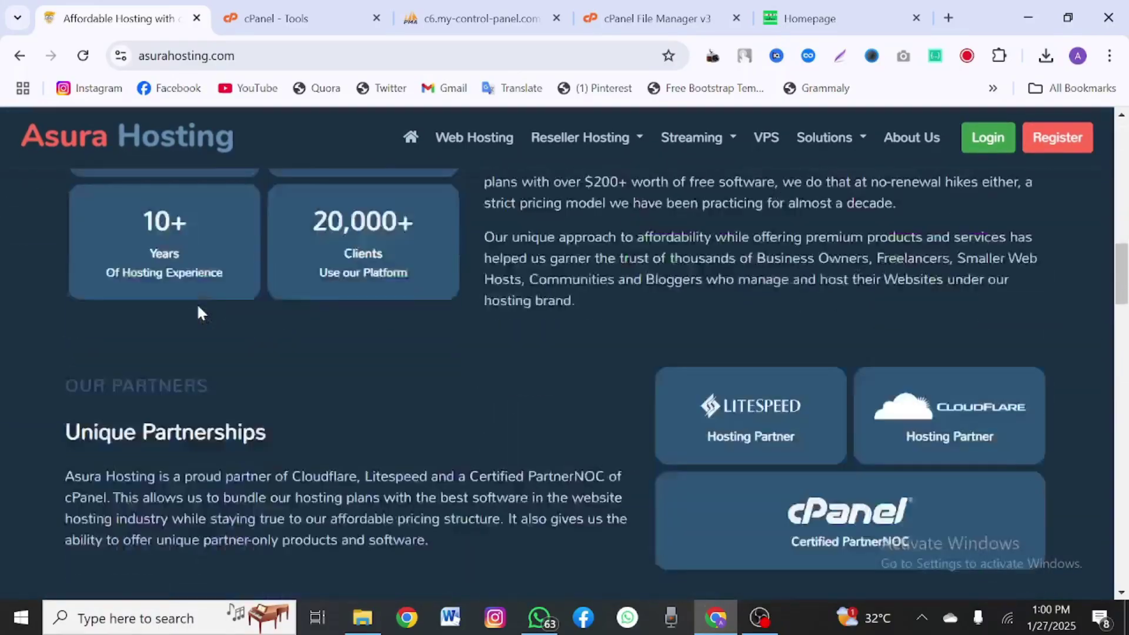
{"action": "scroll", "coordinate": [197, 302], "scroll_direction": "down", "scroll_amount": 5}
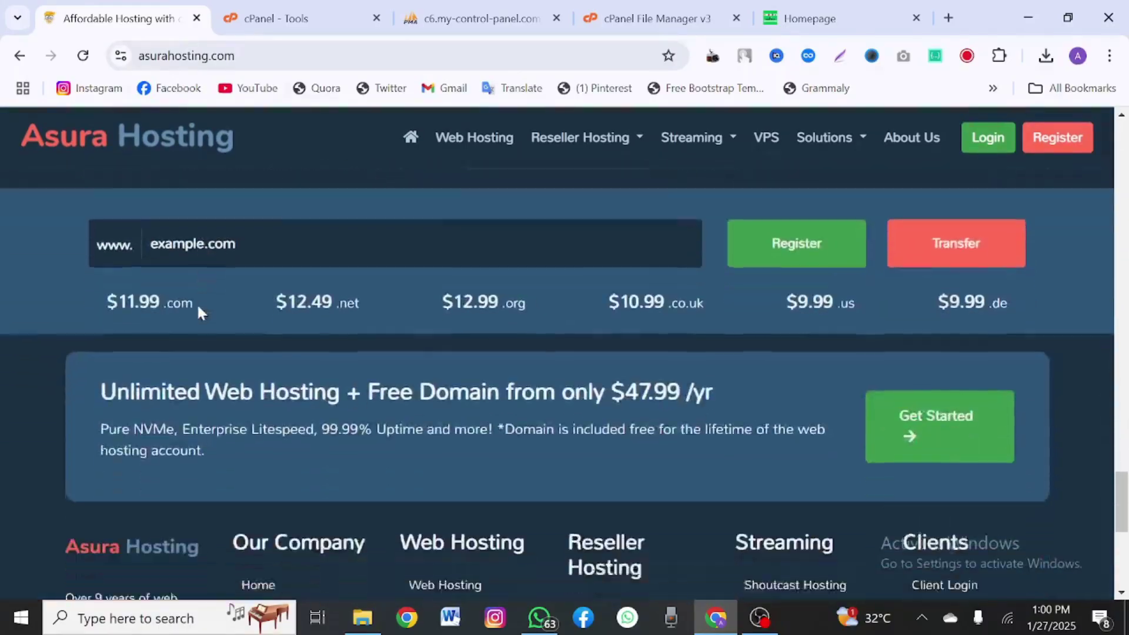
Search for the domain v3data.com, which turns out to be unavailable.
{"action": "left_click", "coordinate": [224, 238]}
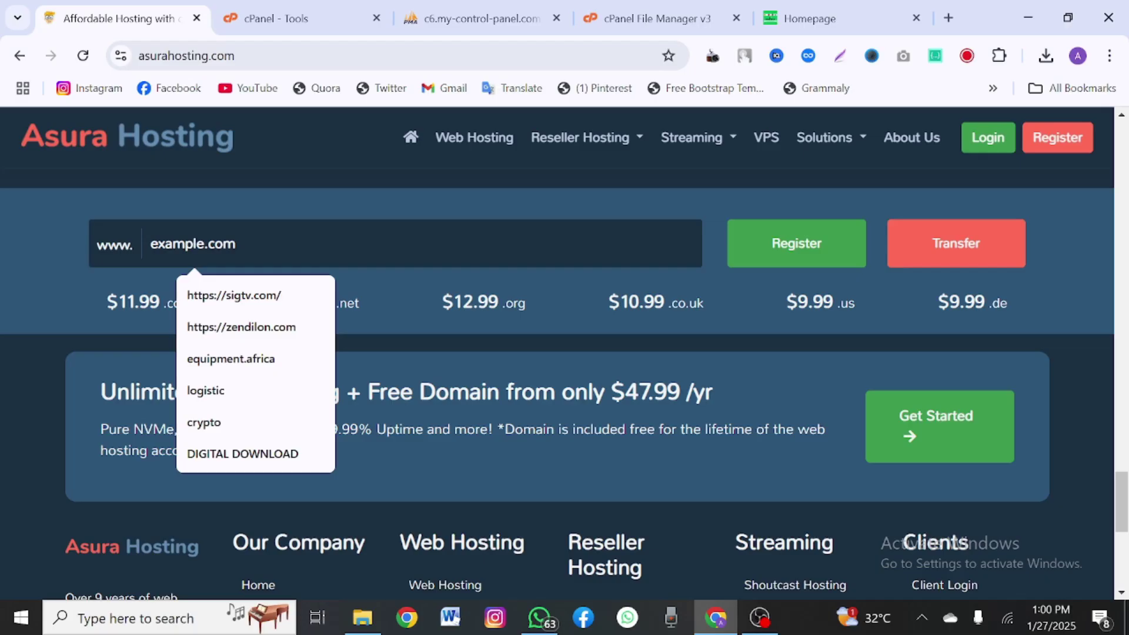
{"action": "type", "text": "3"}
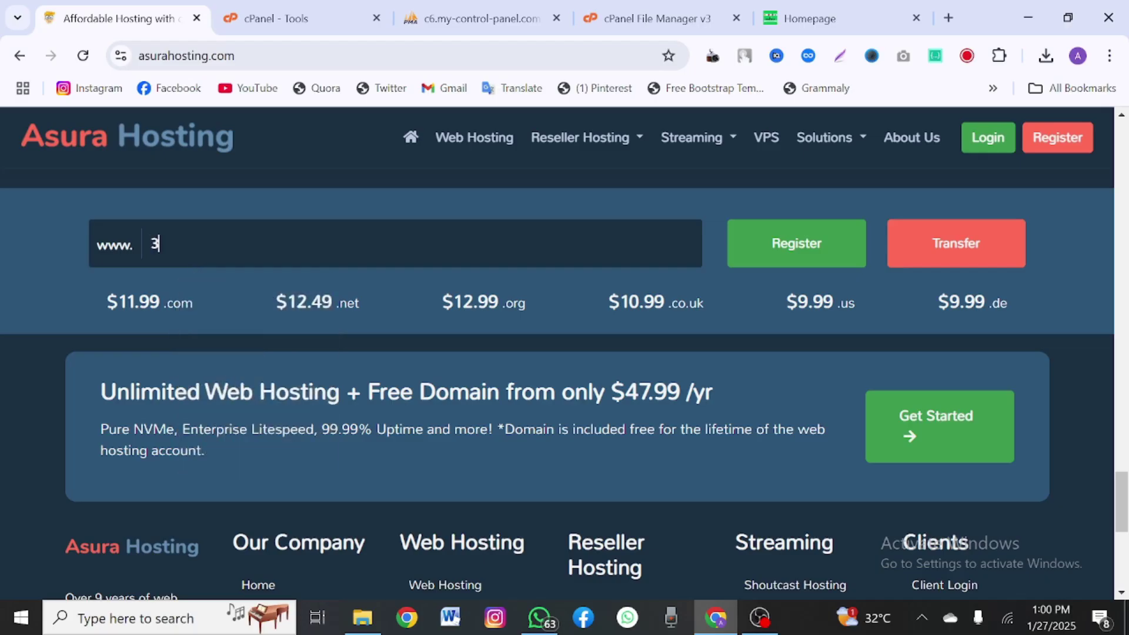
{"action": "type", "text": "v3data.com"}
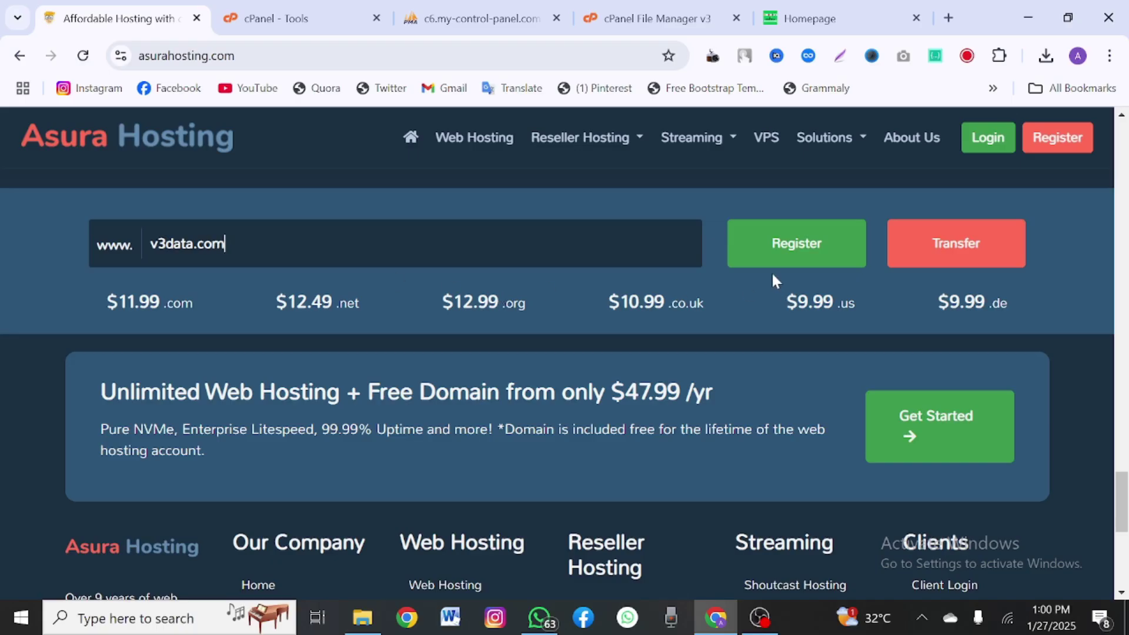
{"action": "left_click", "coordinate": [770, 256]}
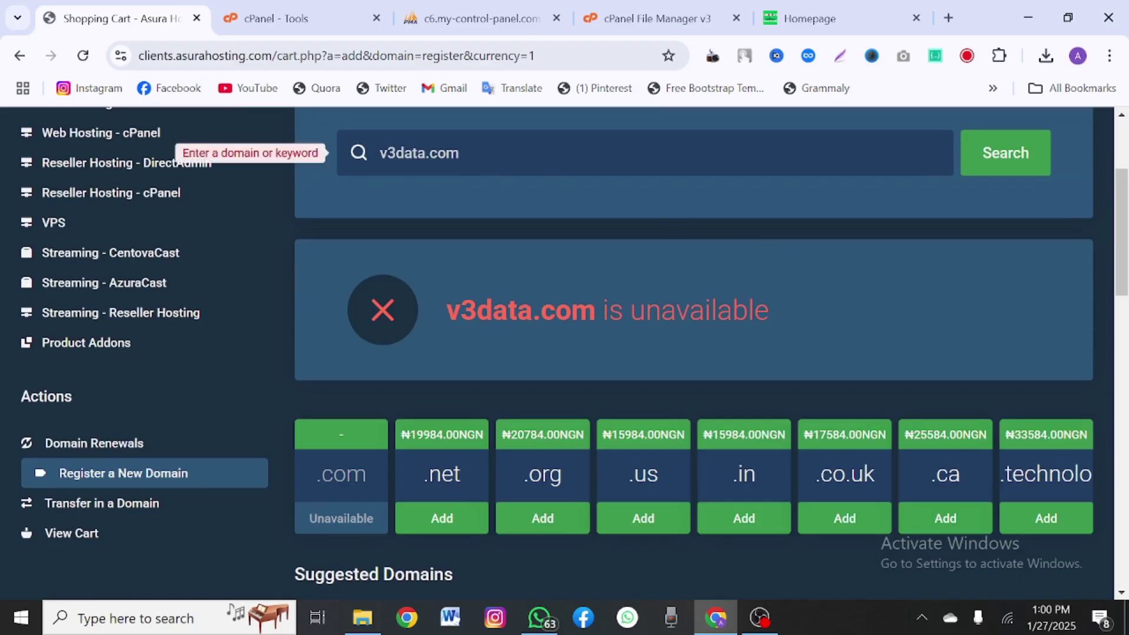
Search v3ddata.com instead and highlight its ₦19184.00NGN availability price.
{"action": "type", "text": "d"}
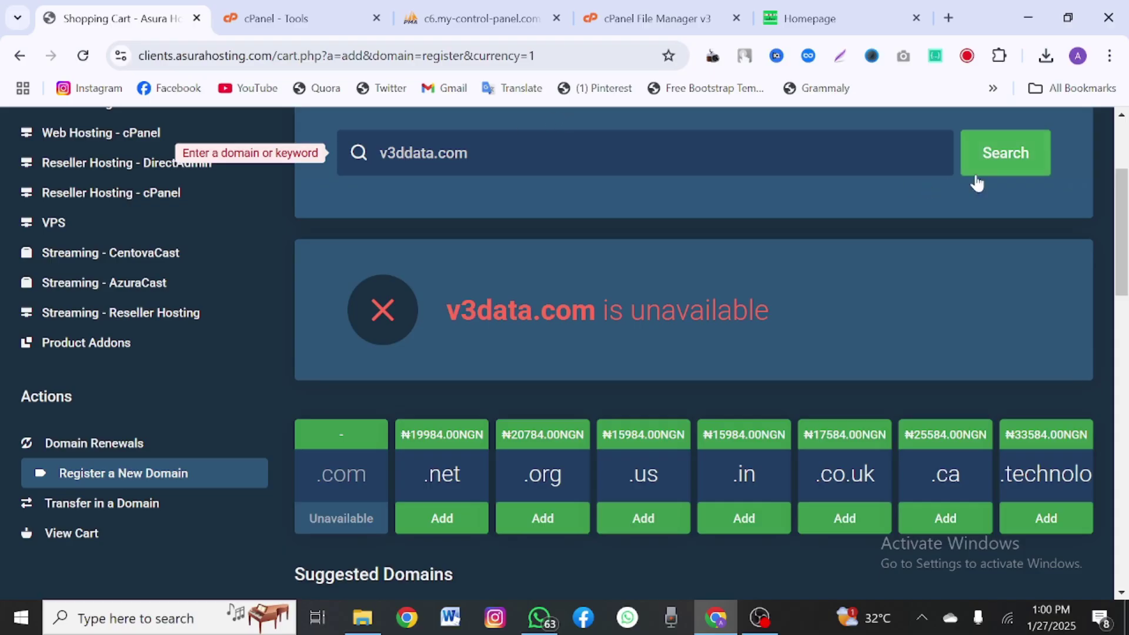
{"action": "left_click", "coordinate": [976, 174]}
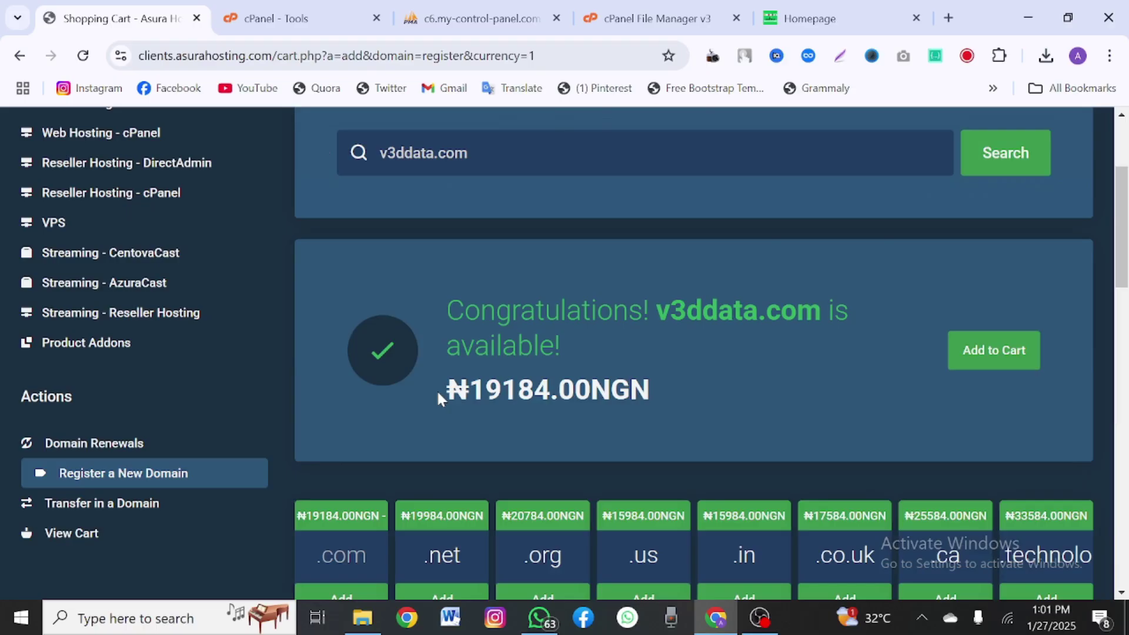
{"action": "left_click_drag", "start_coordinate": [441, 399], "coordinate": [941, 395]}
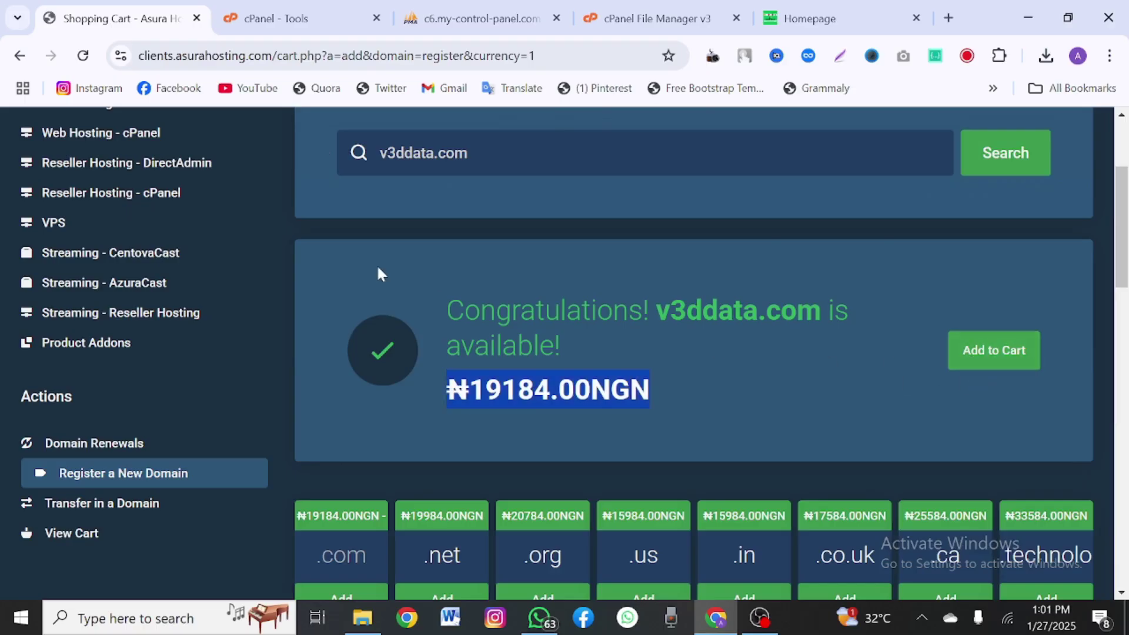
{"action": "scroll", "coordinate": [376, 270], "scroll_direction": "up", "scroll_amount": 3}
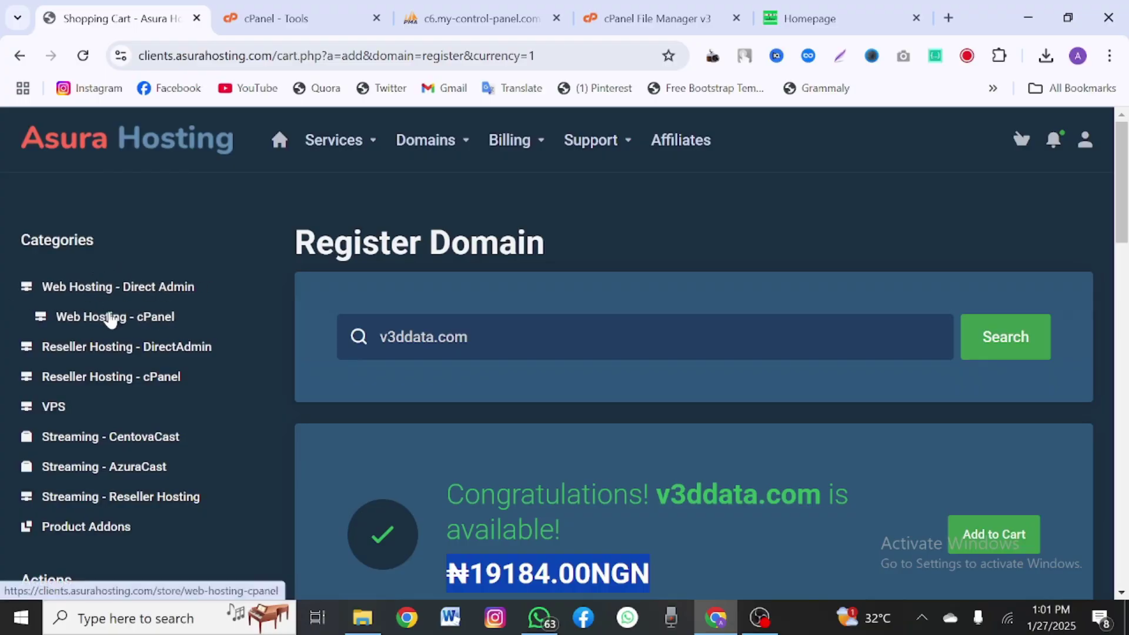
Review Web Hosting - cPanel plans: Starter ₦22064.00NGN annually, Unlimited ₦4784.00NGN, Unlimited Plus ₦8240.00NGN.
{"action": "left_click", "coordinate": [139, 317]}
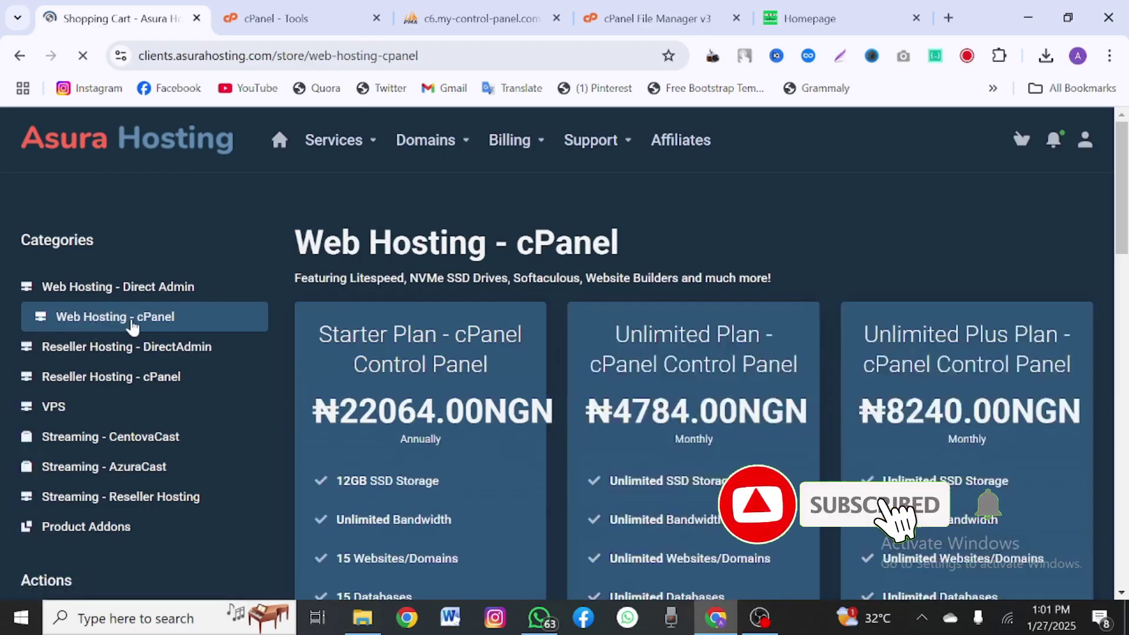
{"action": "scroll", "coordinate": [133, 326], "scroll_direction": "down", "scroll_amount": 3}
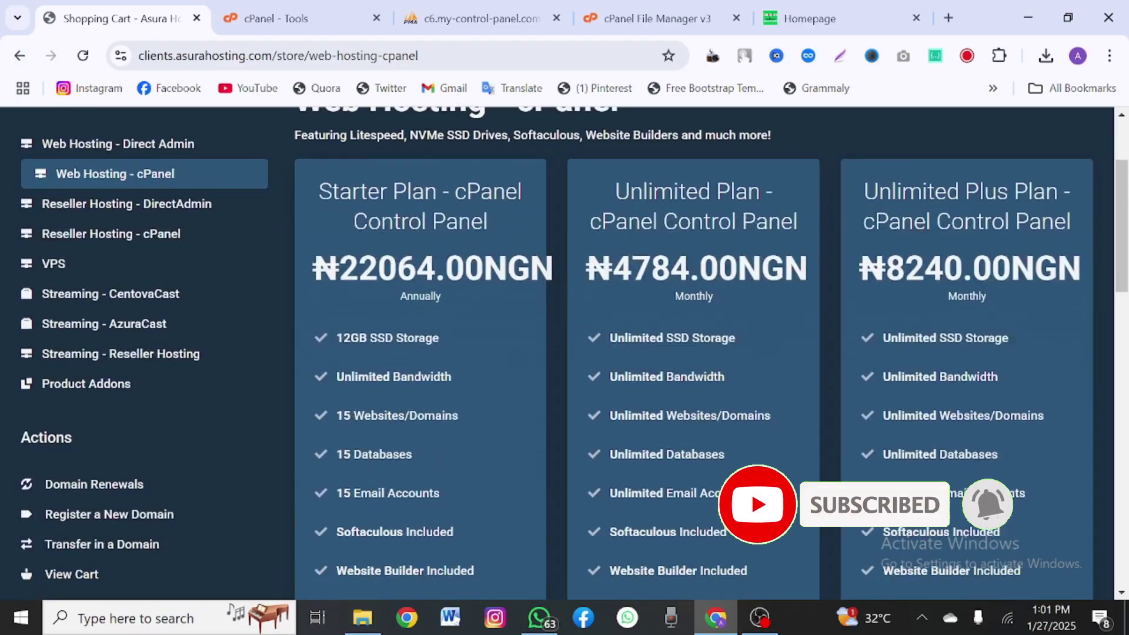
{"action": "scroll", "coordinate": [365, 288], "scroll_direction": "up", "scroll_amount": 1}
{"action": "scroll", "coordinate": [364, 288], "scroll_direction": "down", "scroll_amount": 2}
{"action": "left_click_drag", "start_coordinate": [353, 231], "coordinate": [520, 253]}
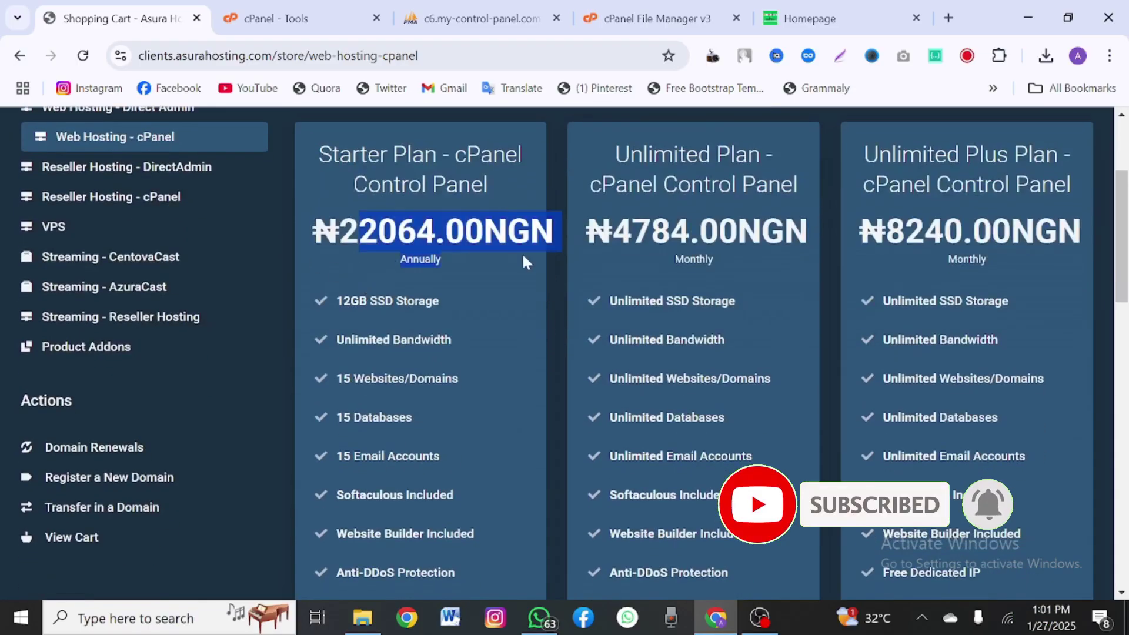
{"action": "scroll", "coordinate": [521, 256], "scroll_direction": "down", "scroll_amount": 3}
{"action": "scroll", "coordinate": [491, 438], "scroll_direction": "down", "scroll_amount": 4}
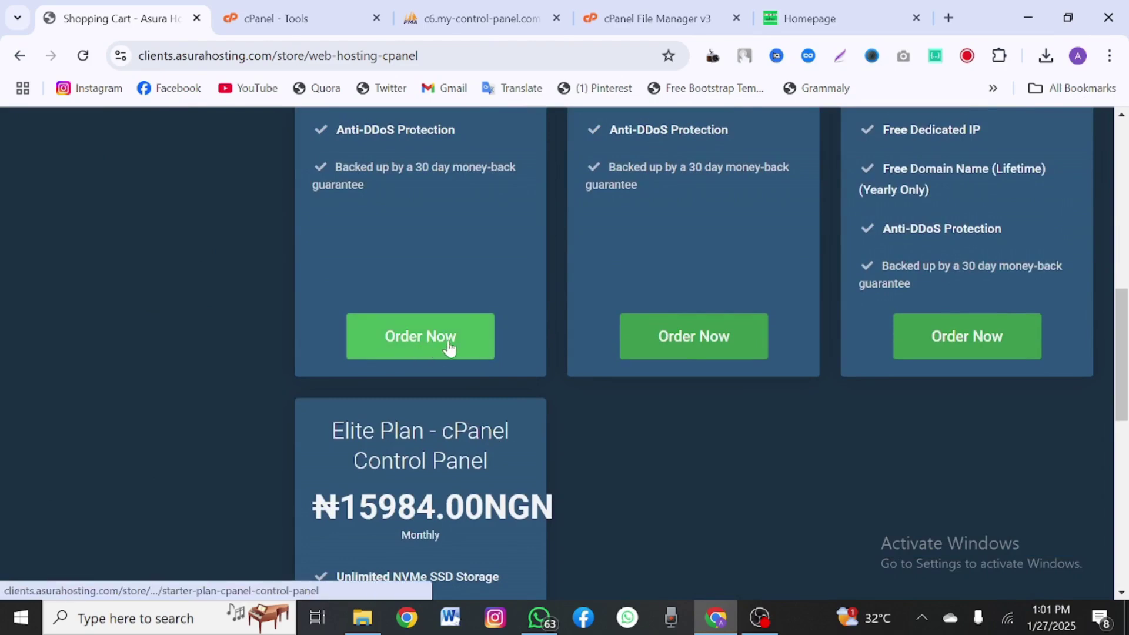
{"action": "scroll", "coordinate": [449, 347], "scroll_direction": "up", "scroll_amount": 7}
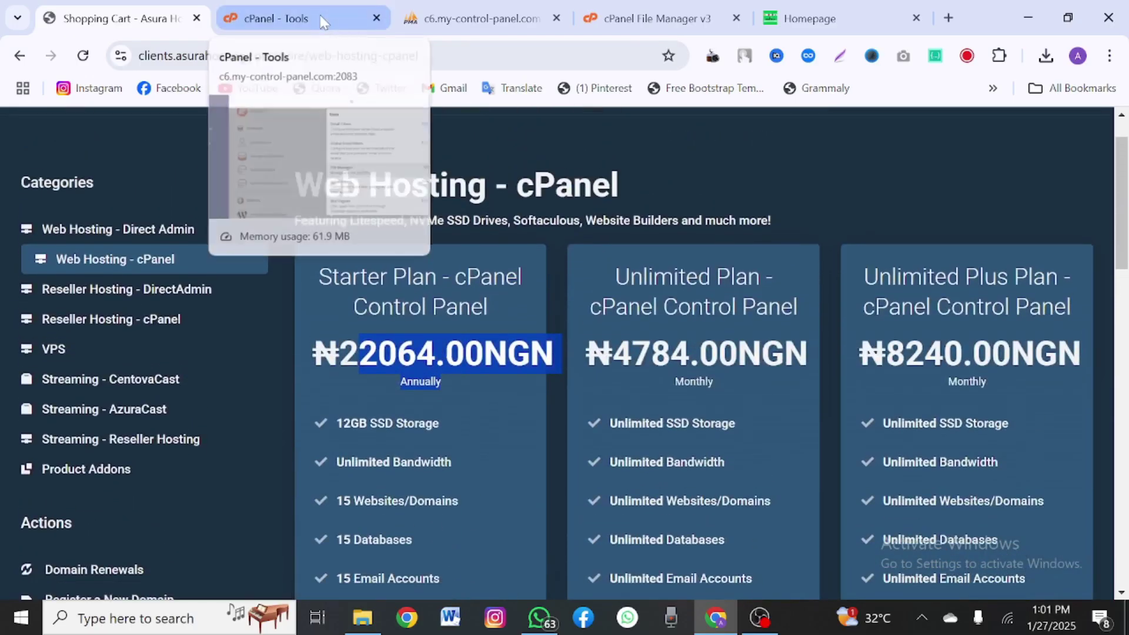
Switch to the cPanel Tools tab and find the Databases section with phpMyAdmin.
{"action": "left_click", "coordinate": [322, 22]}
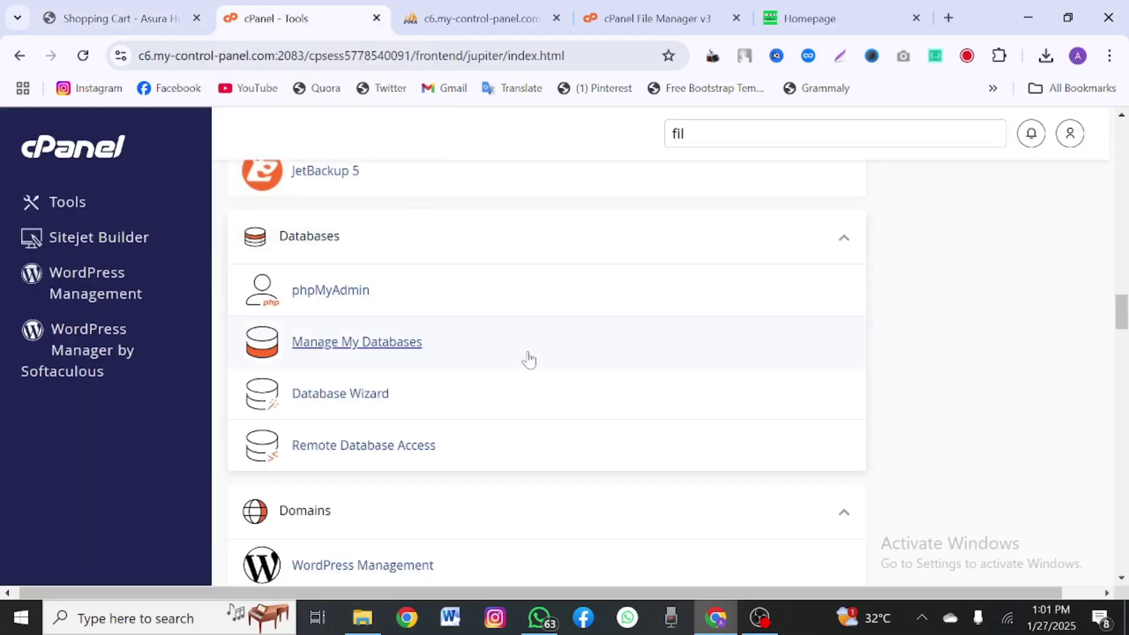
{"action": "scroll", "coordinate": [528, 359], "scroll_direction": "up", "scroll_amount": 3}
{"action": "scroll", "coordinate": [528, 359], "scroll_direction": "down", "scroll_amount": 2}
{"action": "scroll", "coordinate": [529, 360], "scroll_direction": "down", "scroll_amount": 3}
{"action": "scroll", "coordinate": [527, 352], "scroll_direction": "up", "scroll_amount": 2}
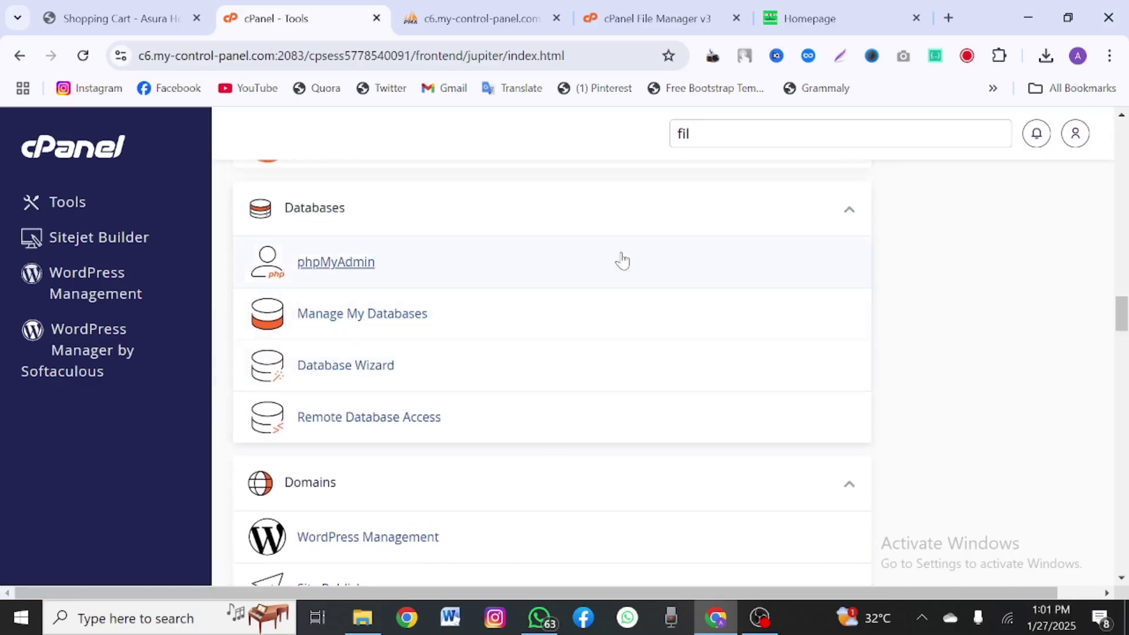
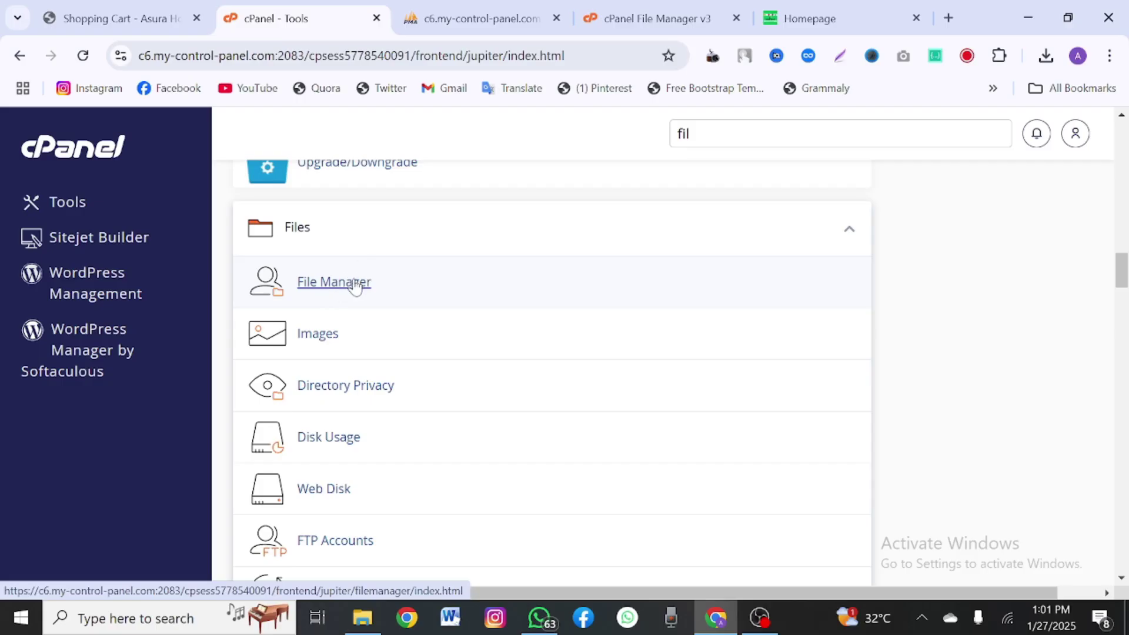
Switch to the File Manager tab and browse the tutorials.com.ng and public_html folders.
{"action": "right_click", "coordinate": [355, 286]}
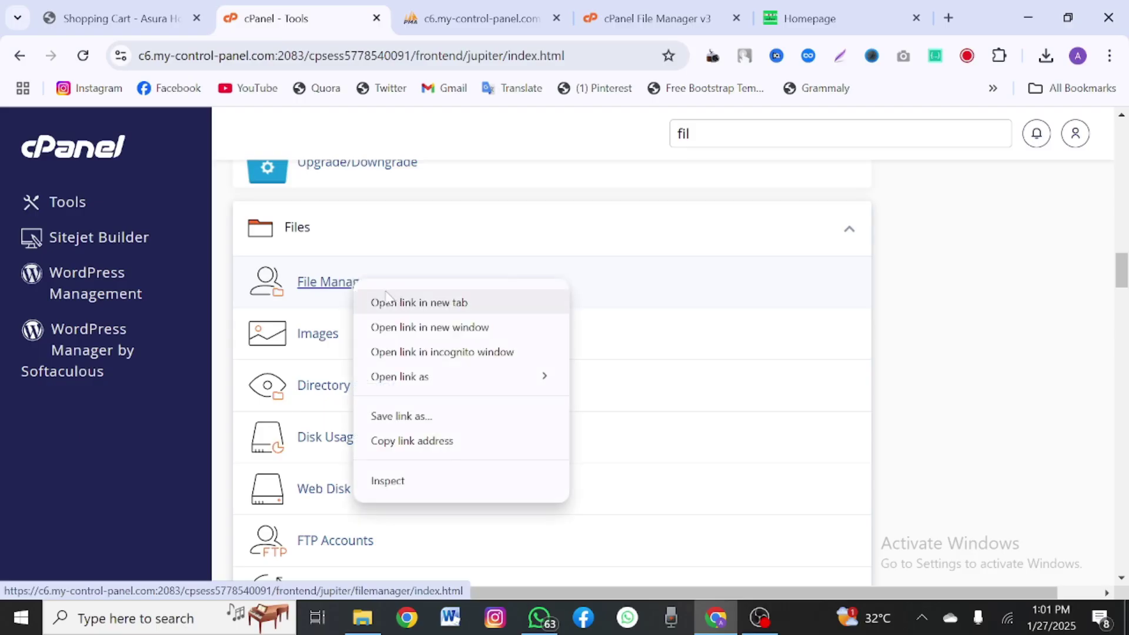
{"action": "left_click", "coordinate": [395, 244]}
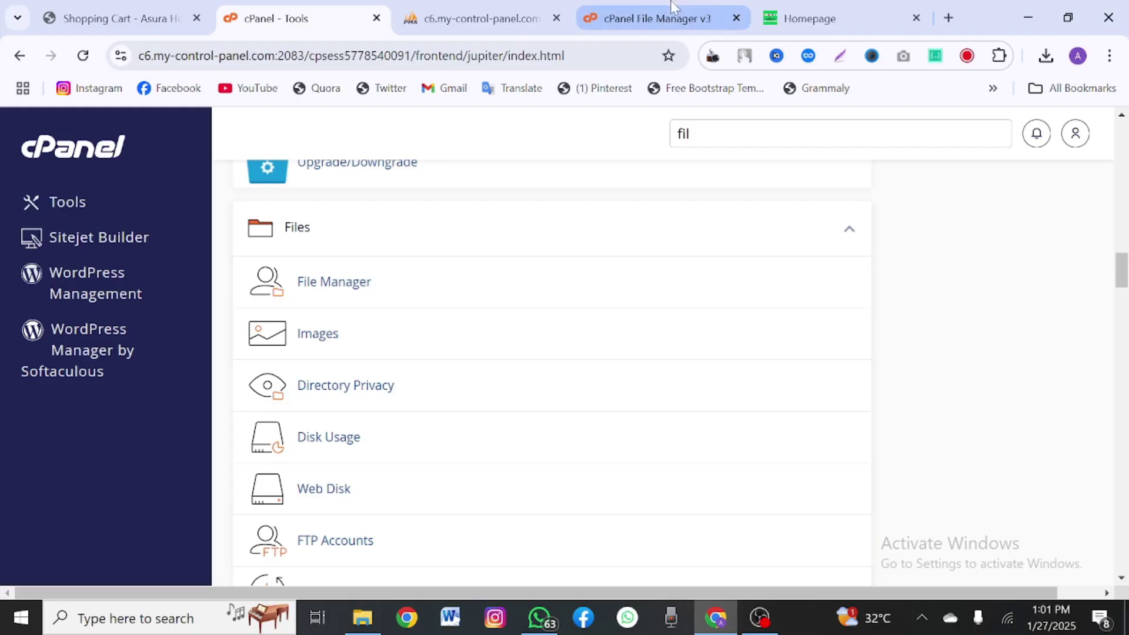
{"action": "left_click", "coordinate": [674, 7]}
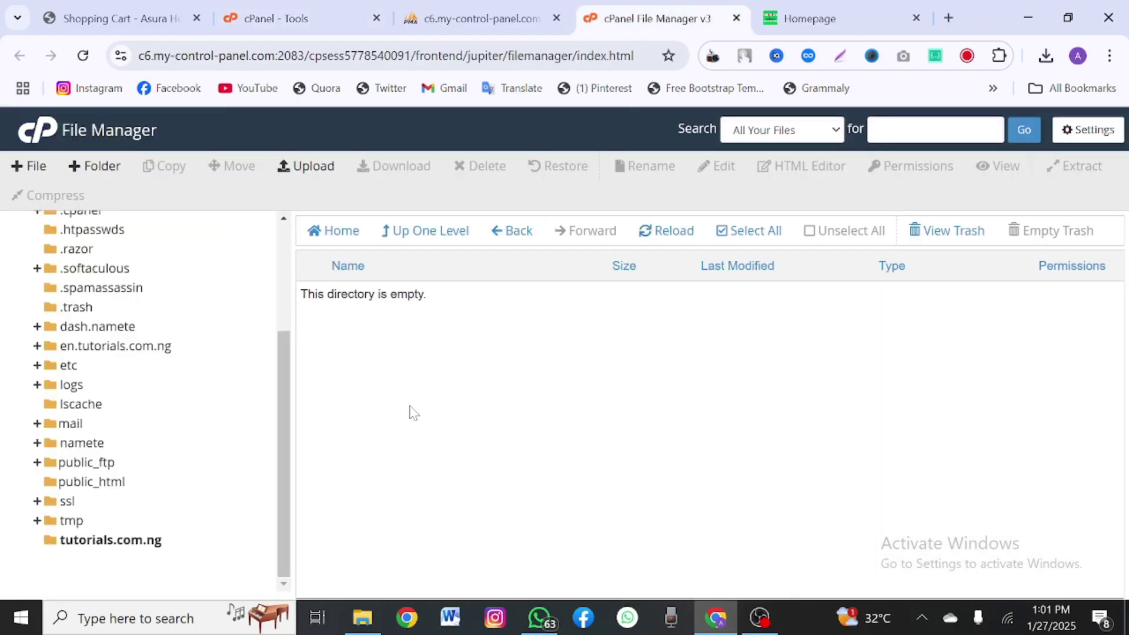
{"action": "left_click", "coordinate": [171, 537]}
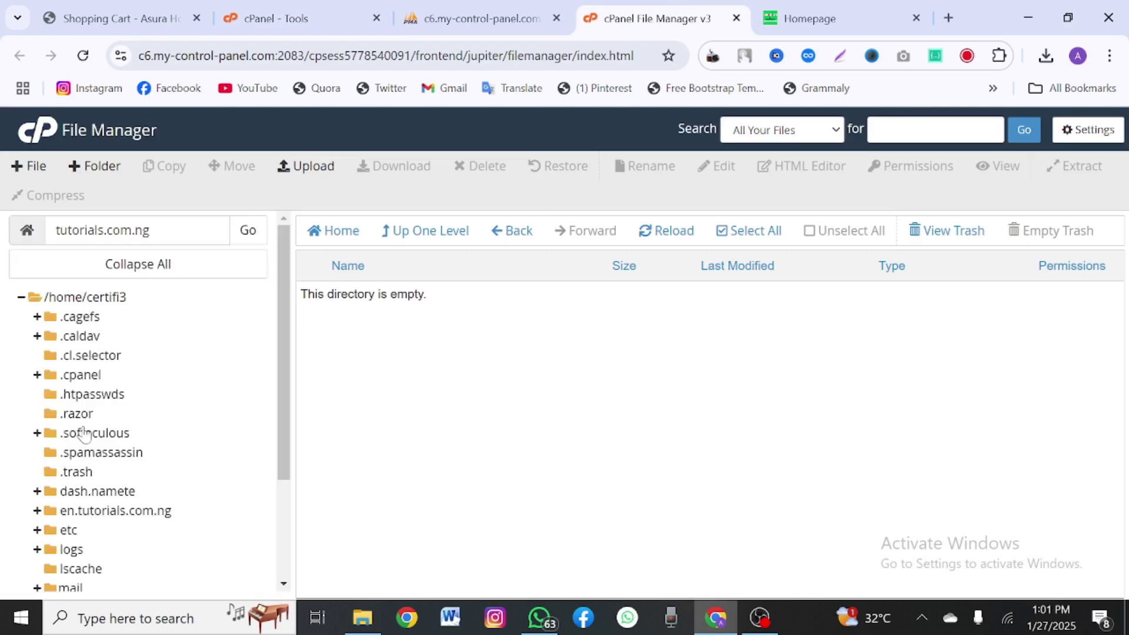
{"action": "scroll", "coordinate": [100, 424], "scroll_direction": "down", "scroll_amount": 3}
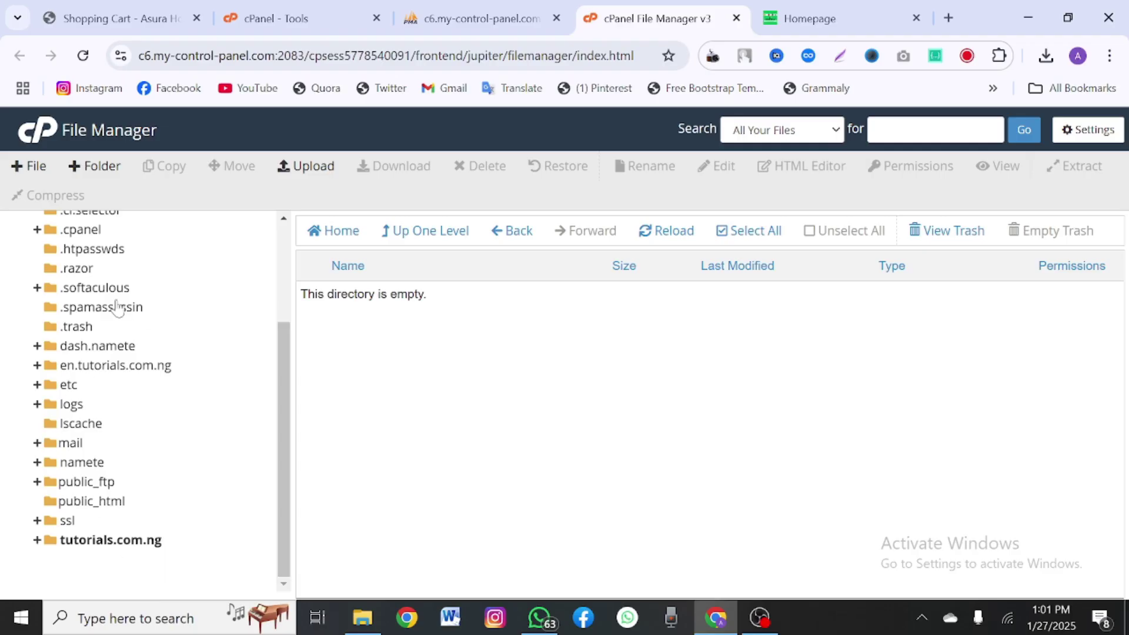
{"action": "left_click", "coordinate": [82, 505]}
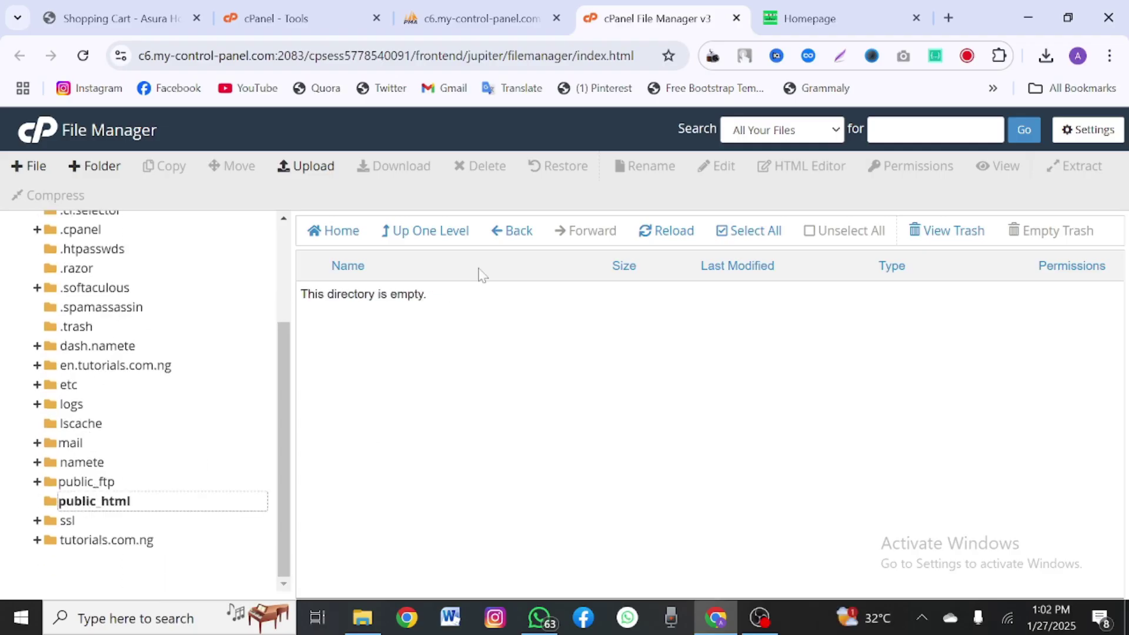
{"action": "left_click", "coordinate": [123, 18]}
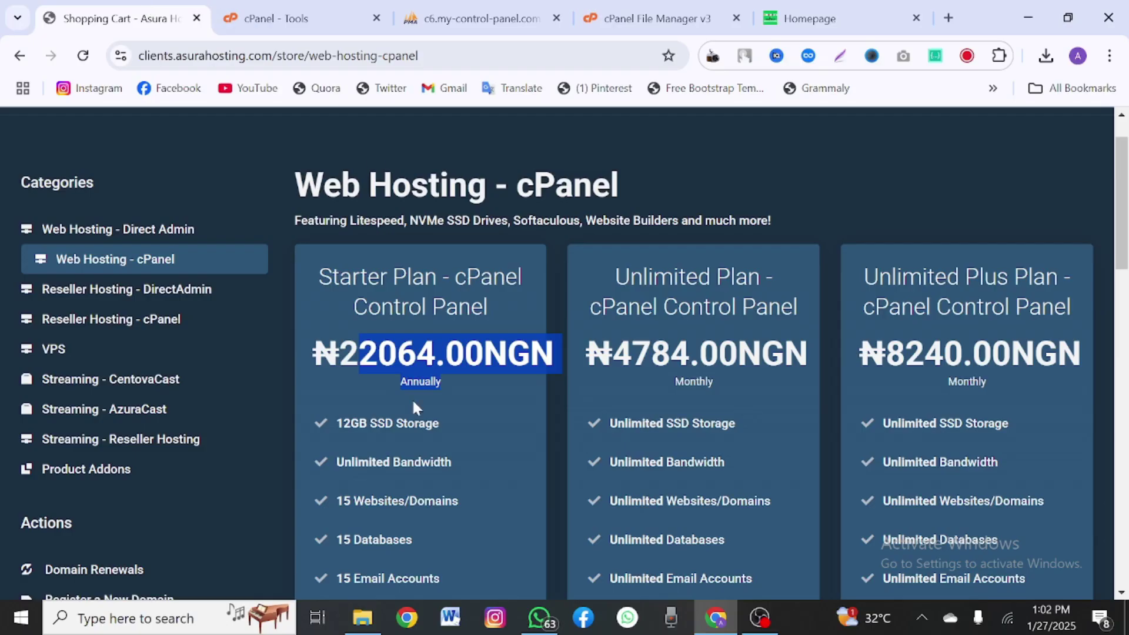
{"action": "scroll", "coordinate": [413, 406], "scroll_direction": "down", "scroll_amount": 2}
{"action": "scroll", "coordinate": [413, 402], "scroll_direction": "down", "scroll_amount": 1}
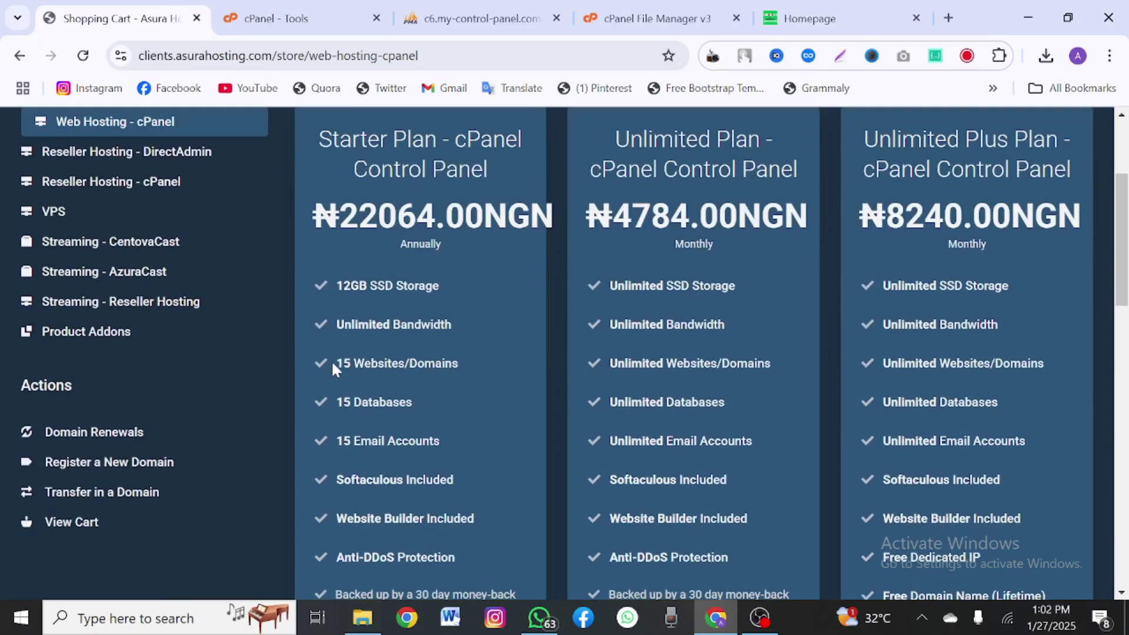
{"action": "left_click_drag", "start_coordinate": [333, 363], "coordinate": [477, 368]}
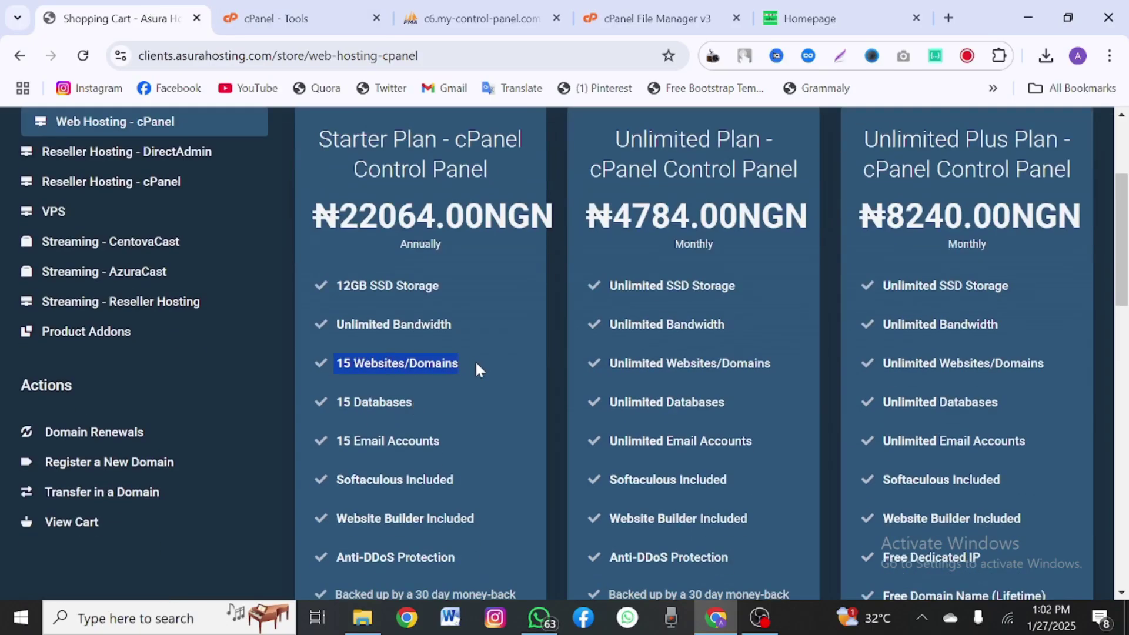
{"action": "left_click", "coordinate": [475, 361]}
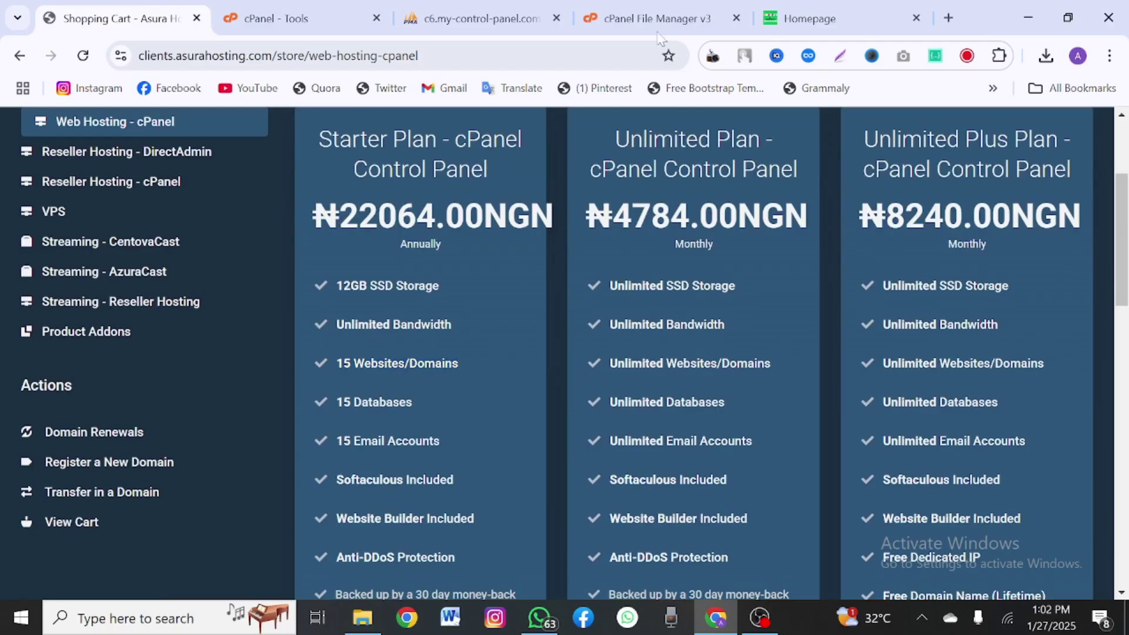
{"action": "left_click", "coordinate": [630, 2]}
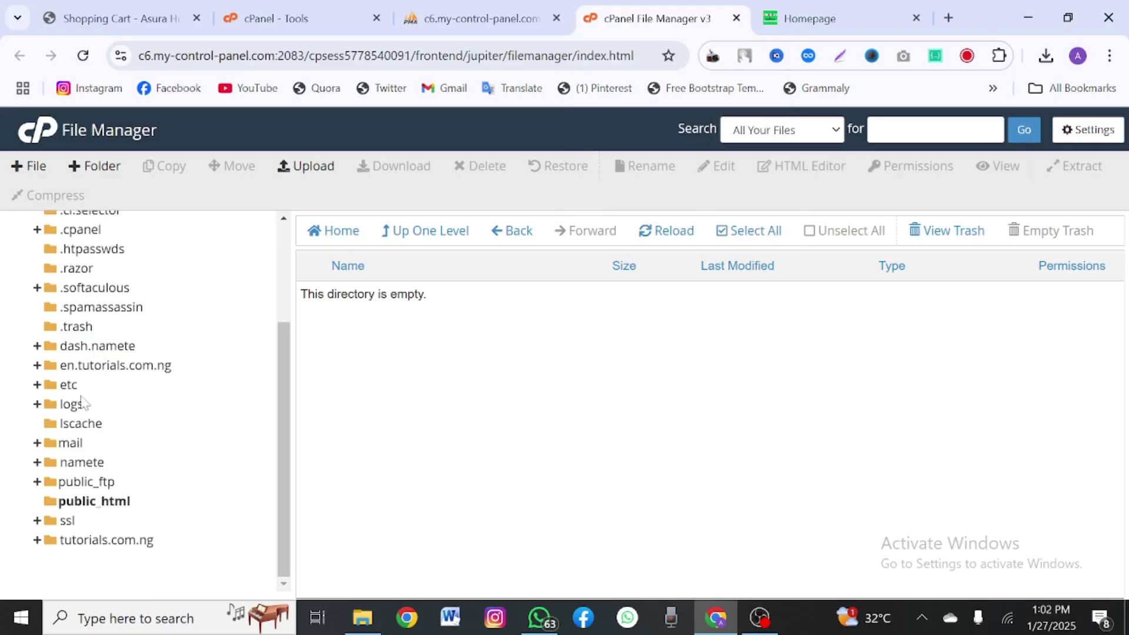
Select the core and tmp folders in tutorials.com.ng and check the .trash folder path.
{"action": "left_click", "coordinate": [120, 504]}
{"action": "left_click", "coordinate": [115, 541]}
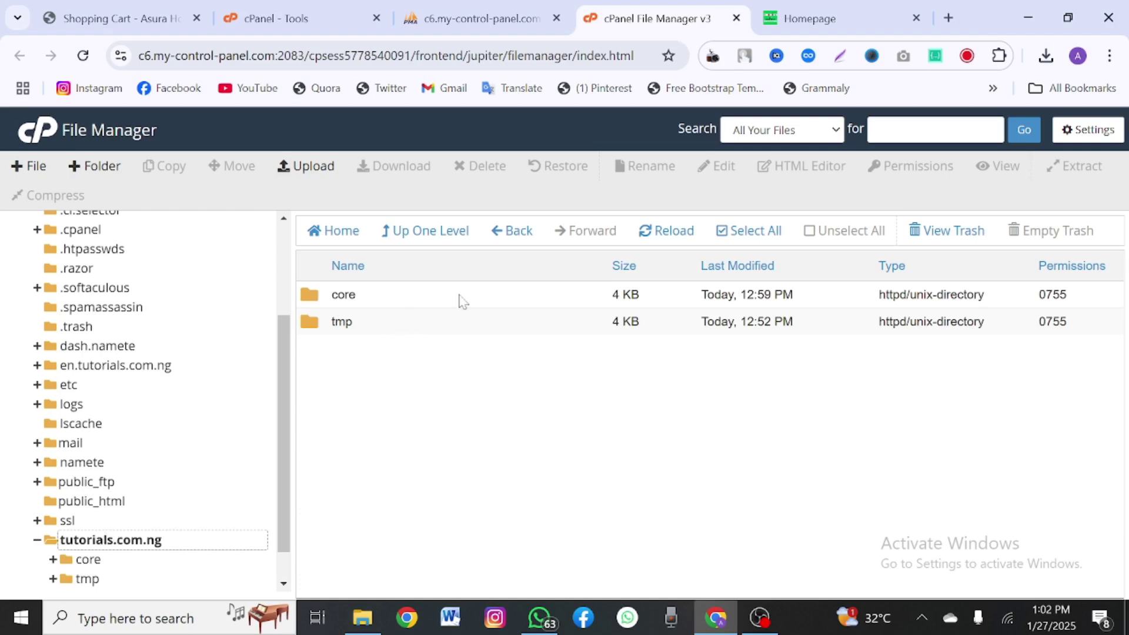
{"action": "left_click", "coordinate": [652, 235]}
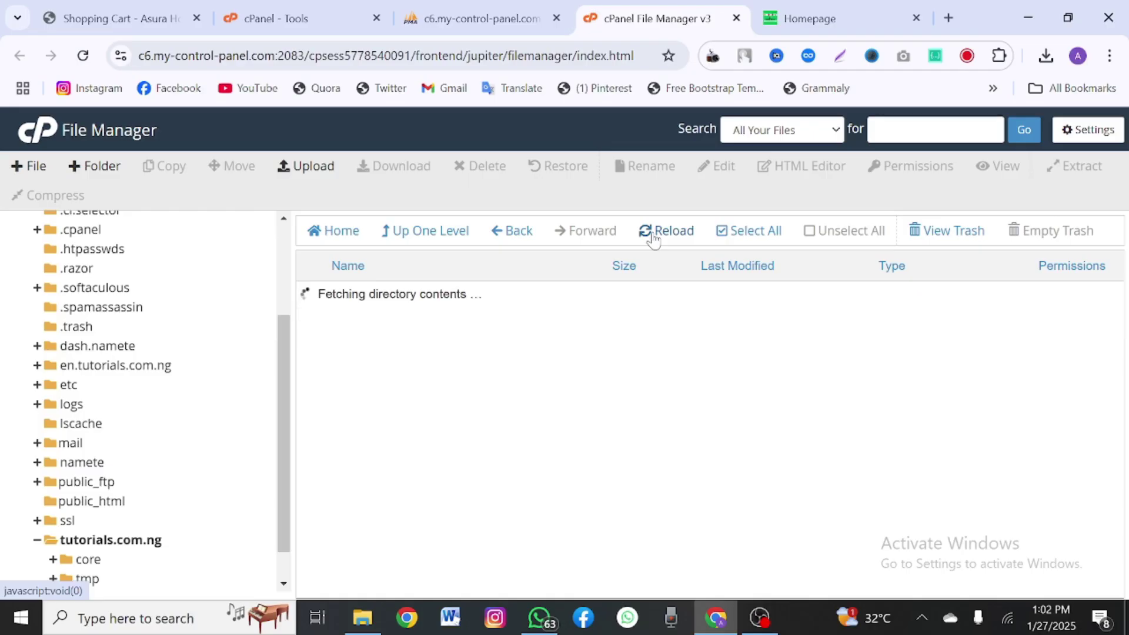
{"action": "left_click", "coordinate": [739, 232]}
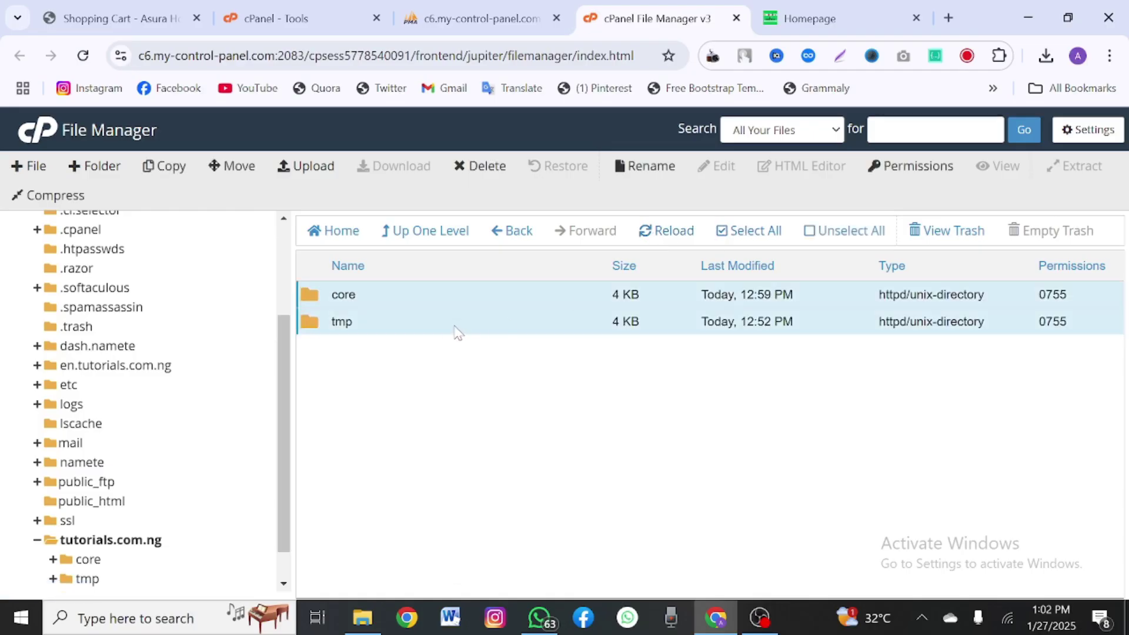
{"action": "right_click", "coordinate": [458, 330]}
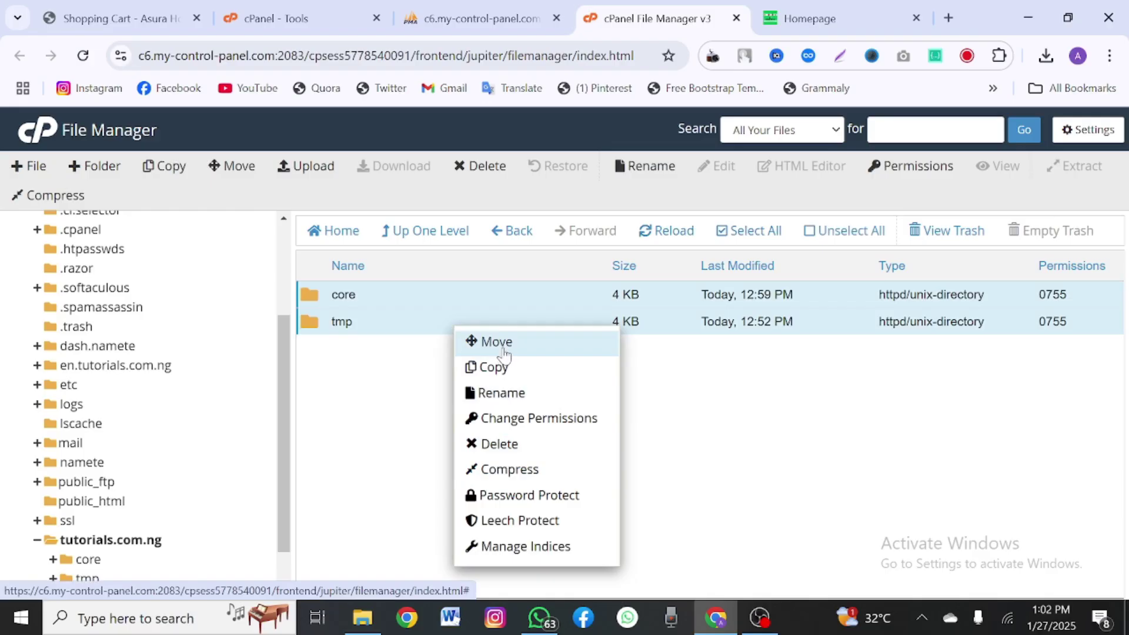
{"action": "scroll", "coordinate": [177, 435], "scroll_direction": "up", "scroll_amount": 5}
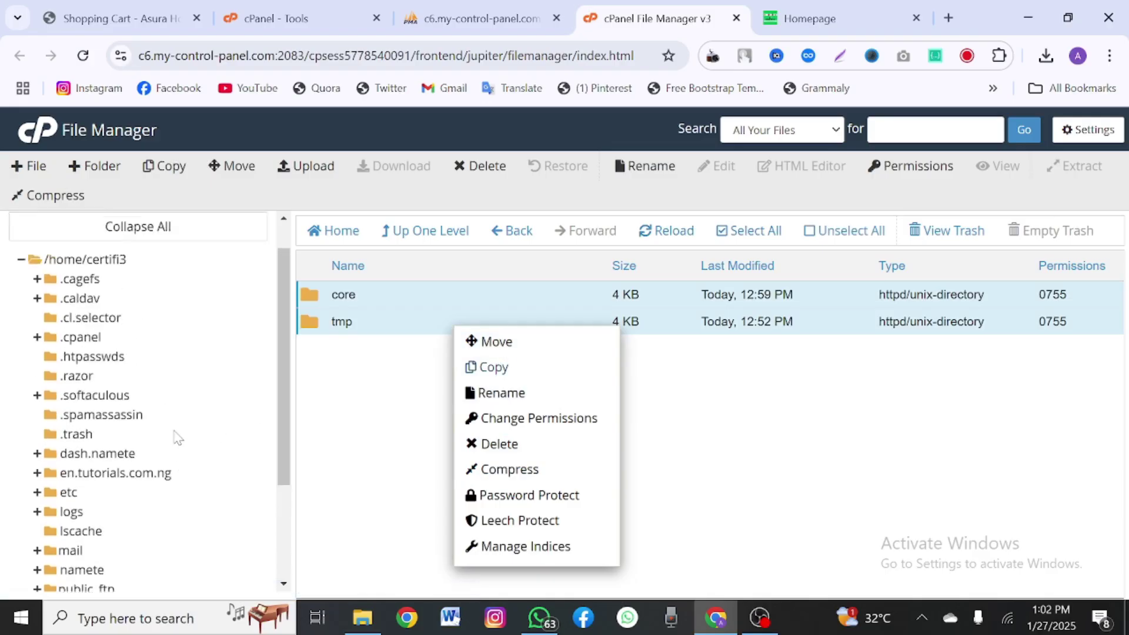
{"action": "scroll", "coordinate": [76, 382], "scroll_direction": "down", "scroll_amount": 1}
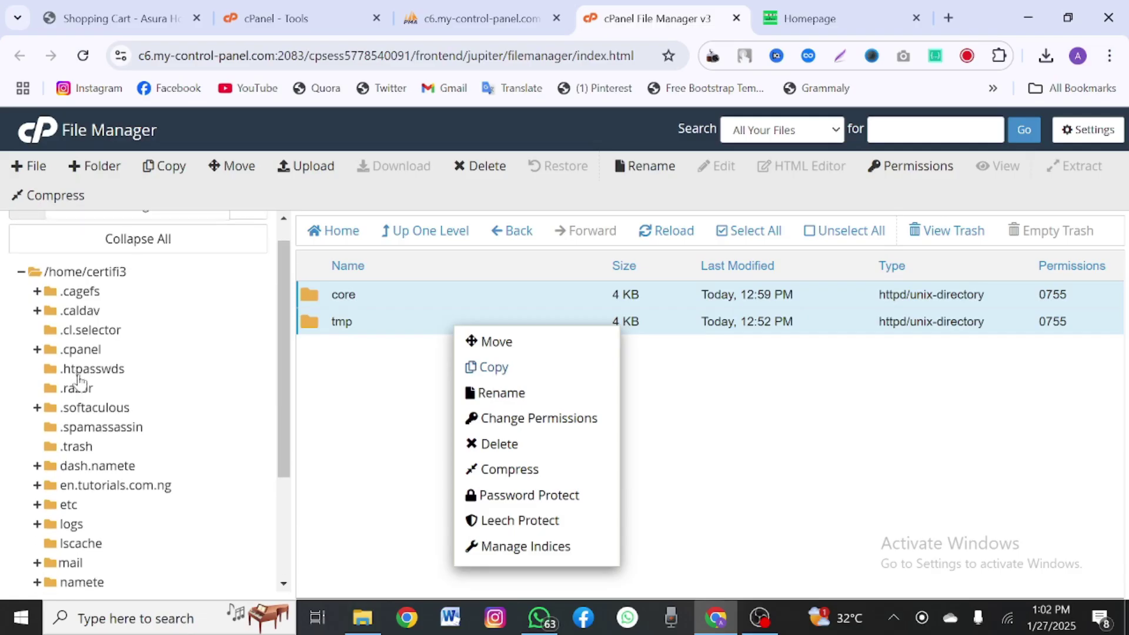
{"action": "left_click", "coordinate": [81, 441]}
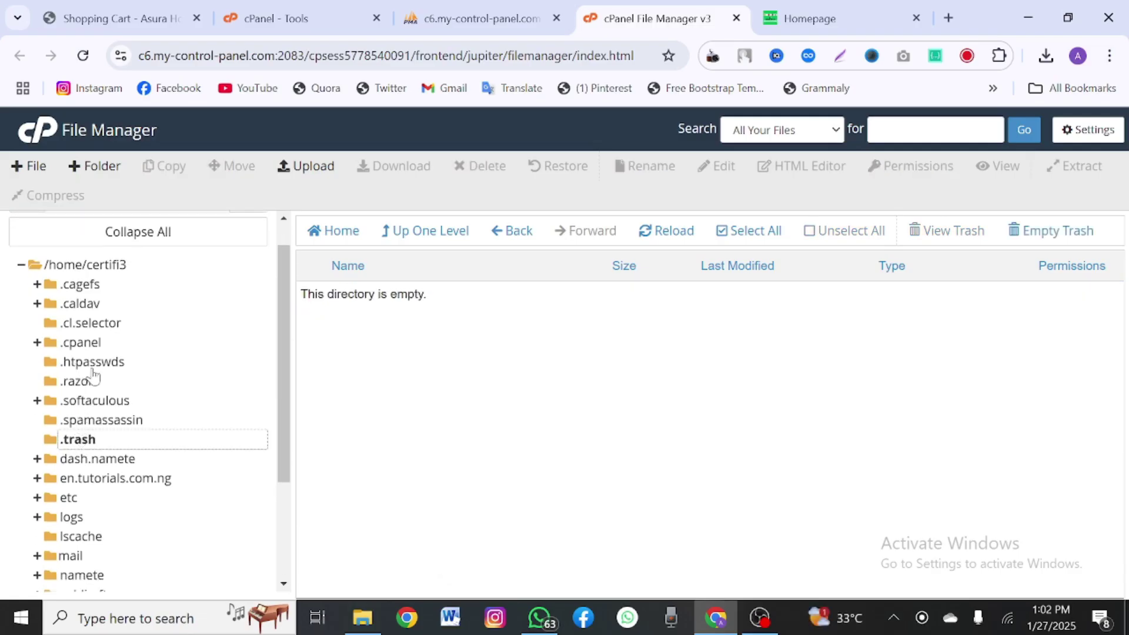
{"action": "left_click_drag", "start_coordinate": [92, 231], "coordinate": [12, 231]}
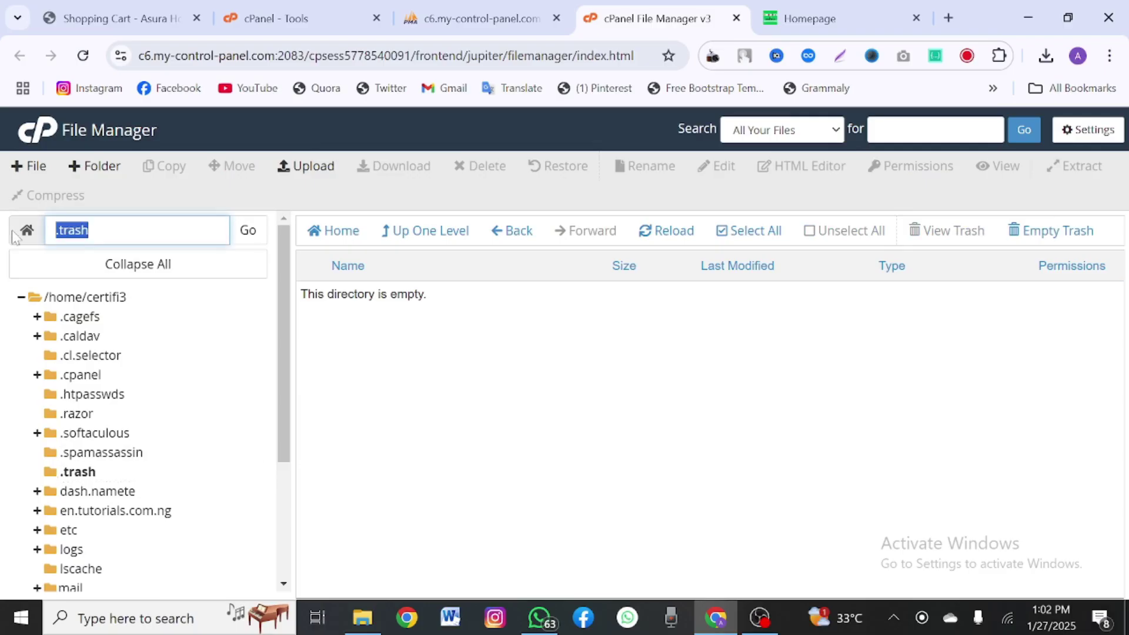
{"action": "left_click", "coordinate": [15, 237]}
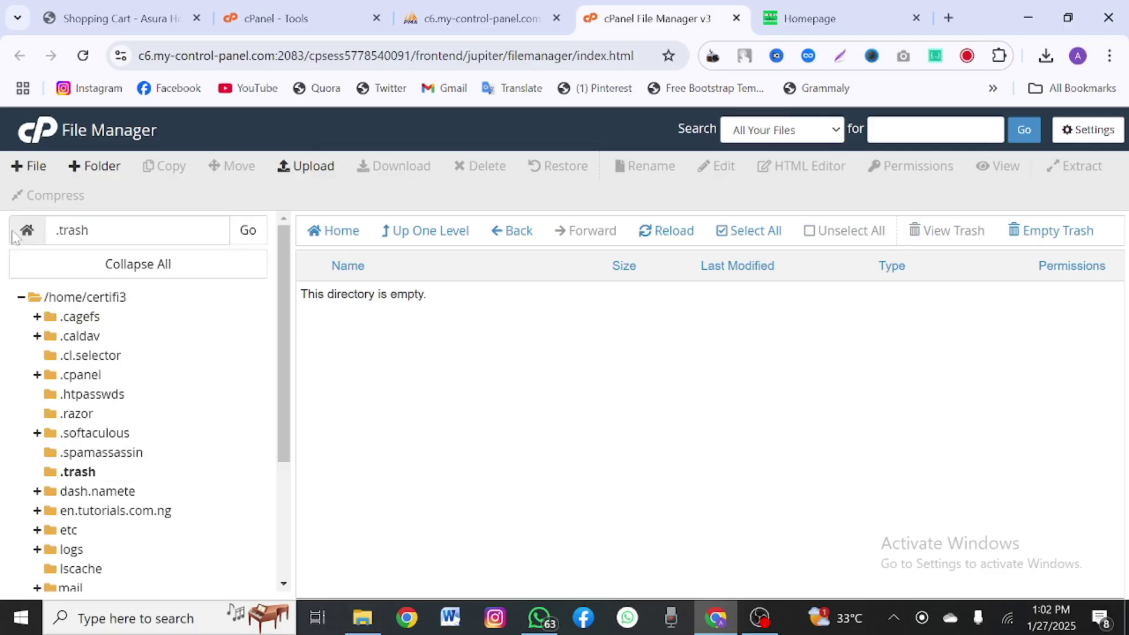
{"action": "left_click_drag", "start_coordinate": [91, 230], "coordinate": [53, 231]}
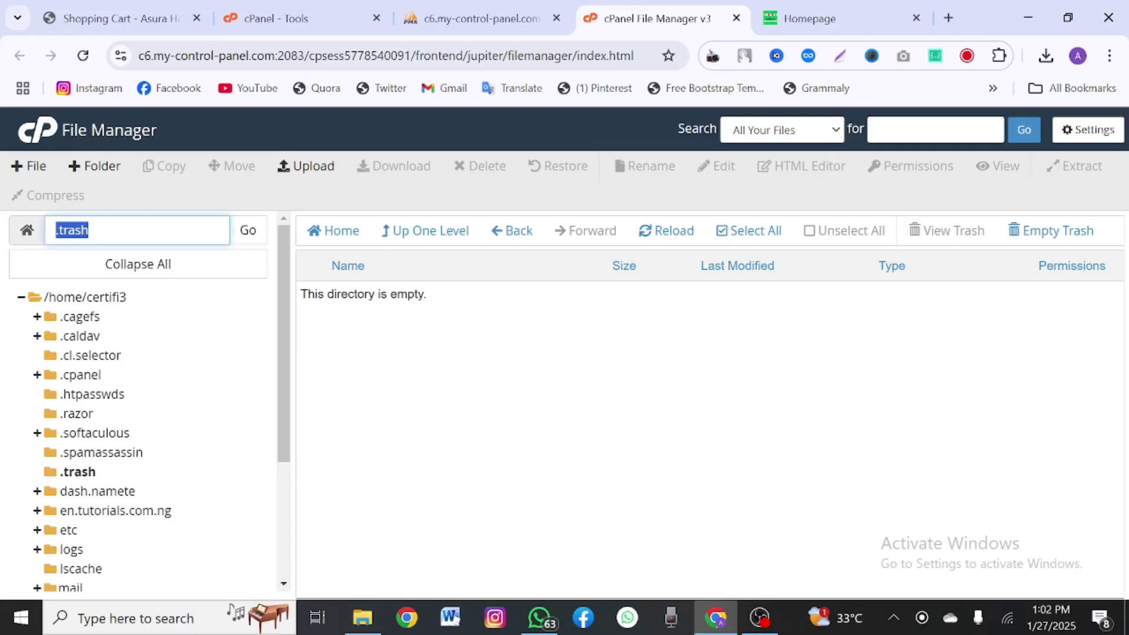
Move core and tmp to the /.trash destination, leaving tutorials.com.ng empty.
{"action": "scroll", "coordinate": [109, 415], "scroll_direction": "down", "scroll_amount": 3}
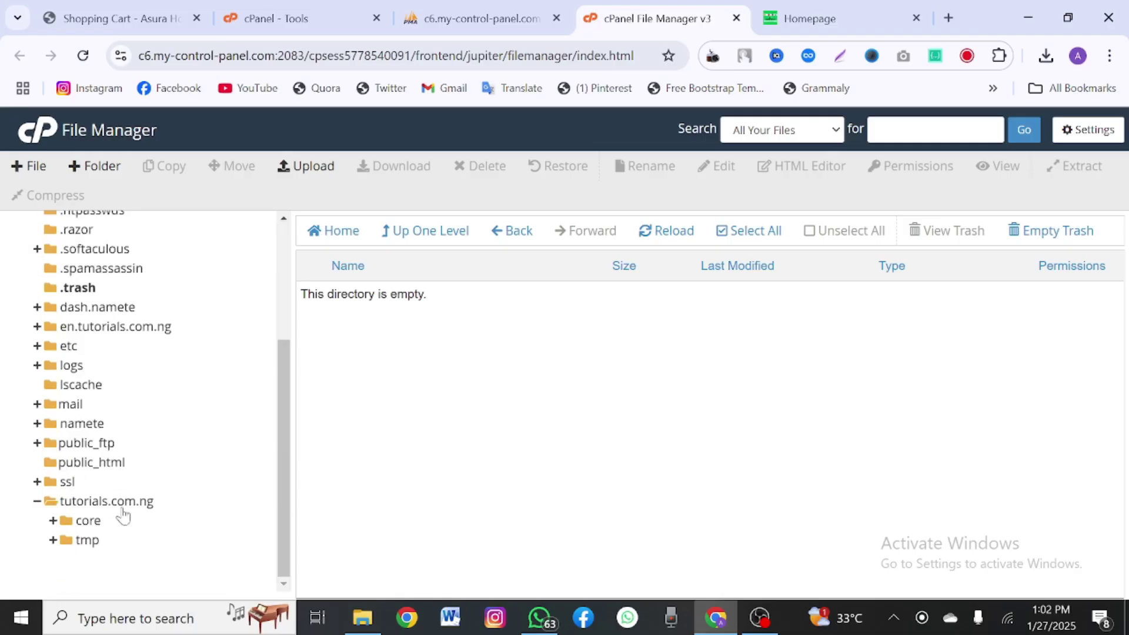
{"action": "left_click", "coordinate": [119, 502]}
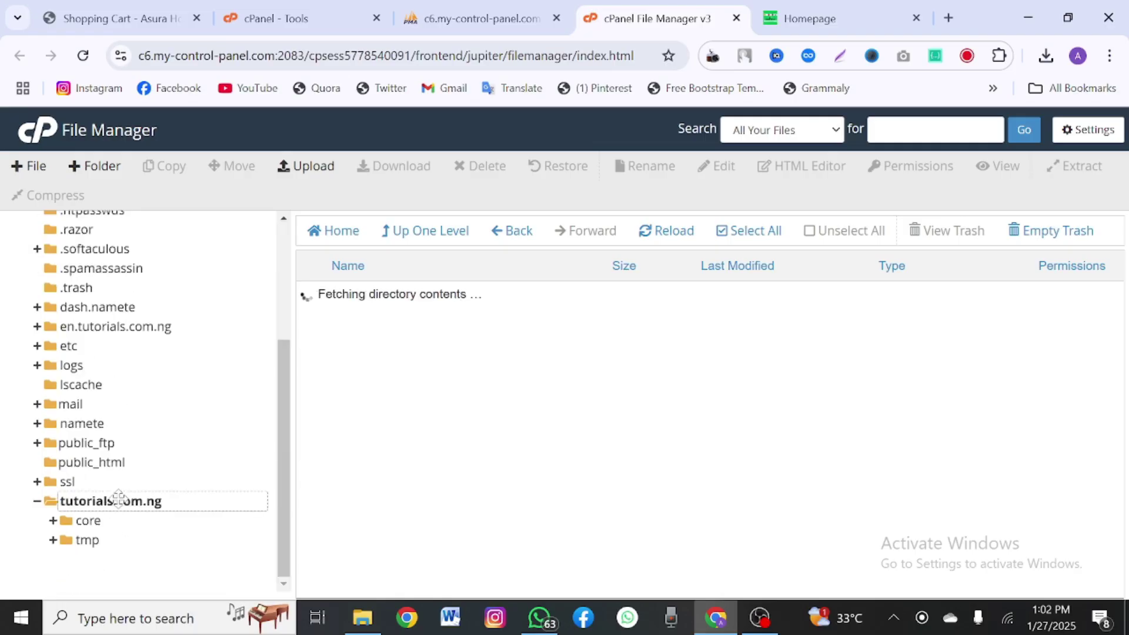
{"action": "left_click", "coordinate": [732, 234]}
{"action": "right_click", "coordinate": [639, 316]}
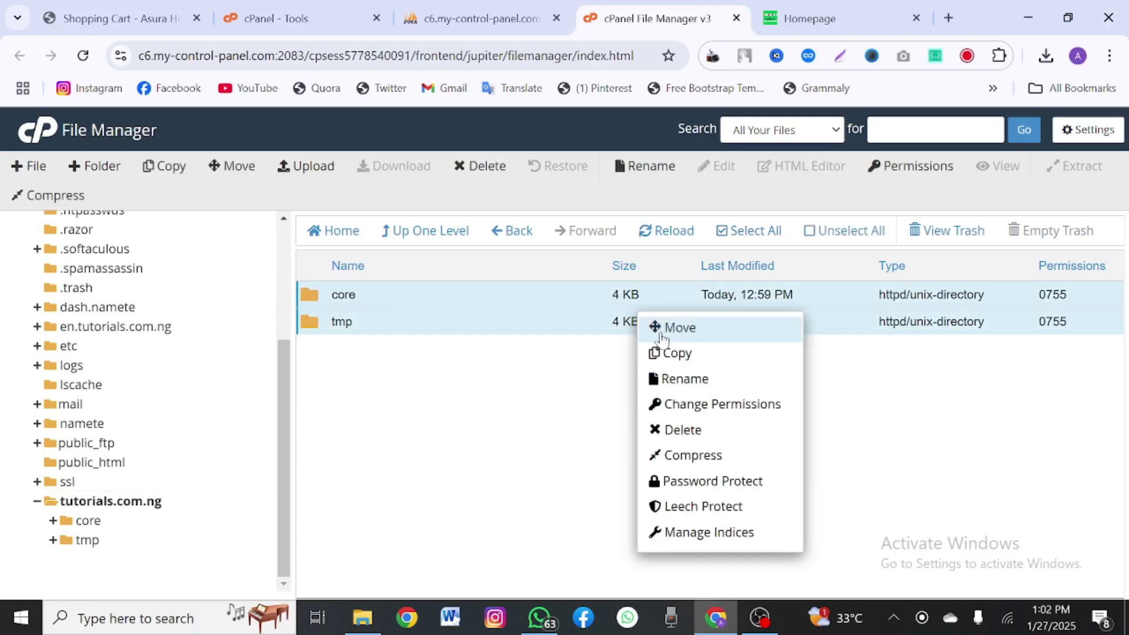
{"action": "left_click", "coordinate": [652, 327]}
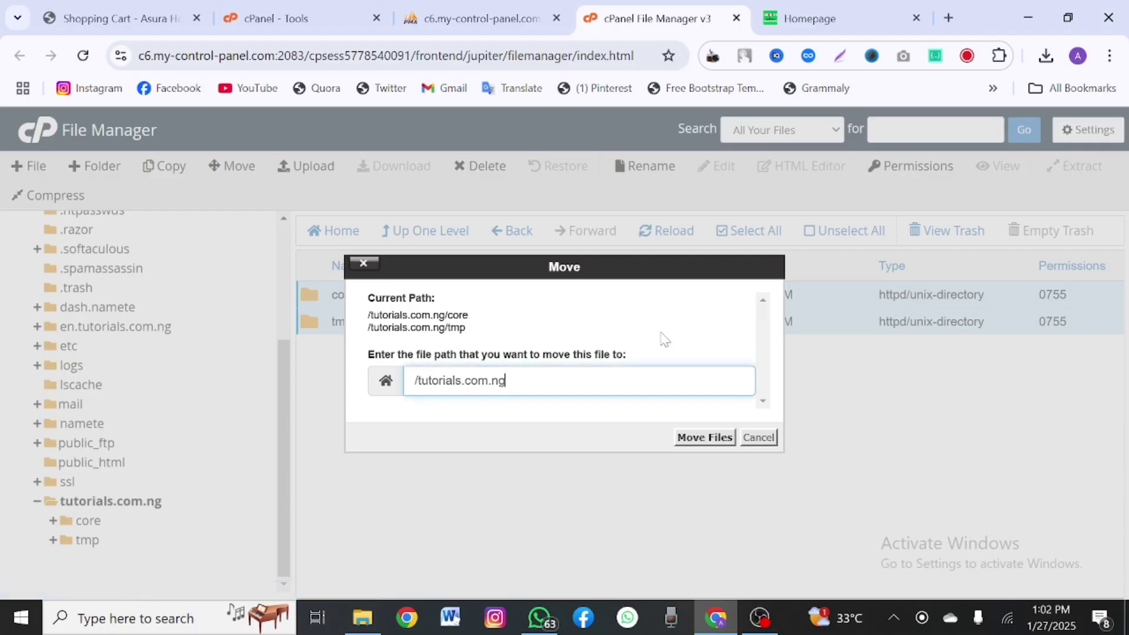
{"action": "key", "text": "ctrl+a"}
{"action": "type", "text": ".trash"}
{"action": "key", "text": "Home"}
{"action": "type", "text": "/"}
{"action": "left_click", "coordinate": [721, 436]}
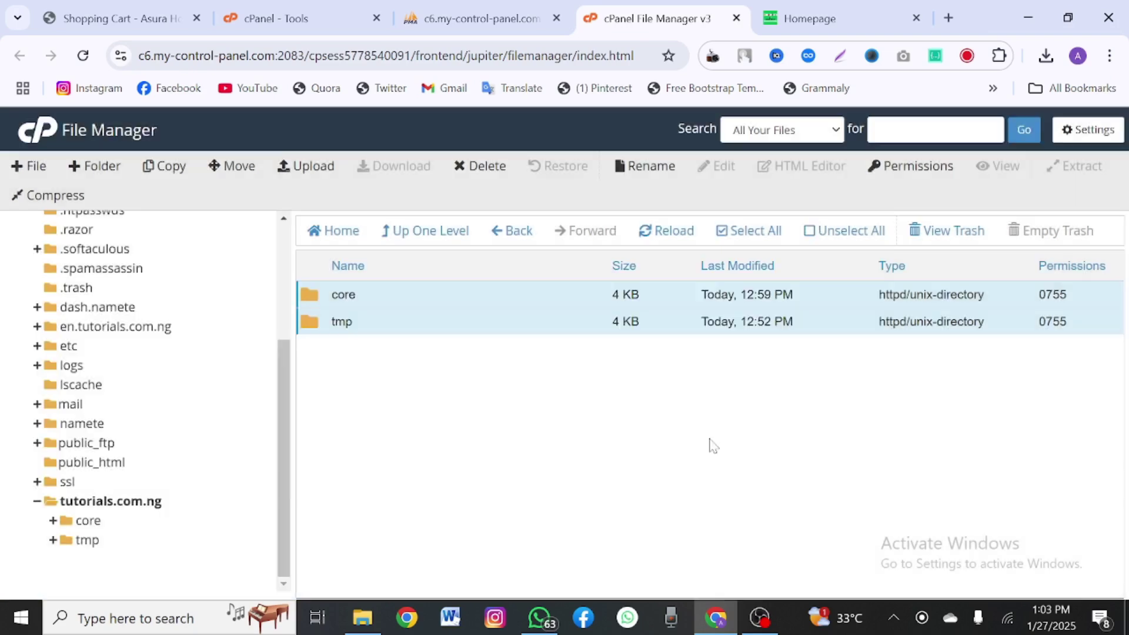
{"action": "scroll", "coordinate": [91, 586], "scroll_direction": "down", "scroll_amount": 3}
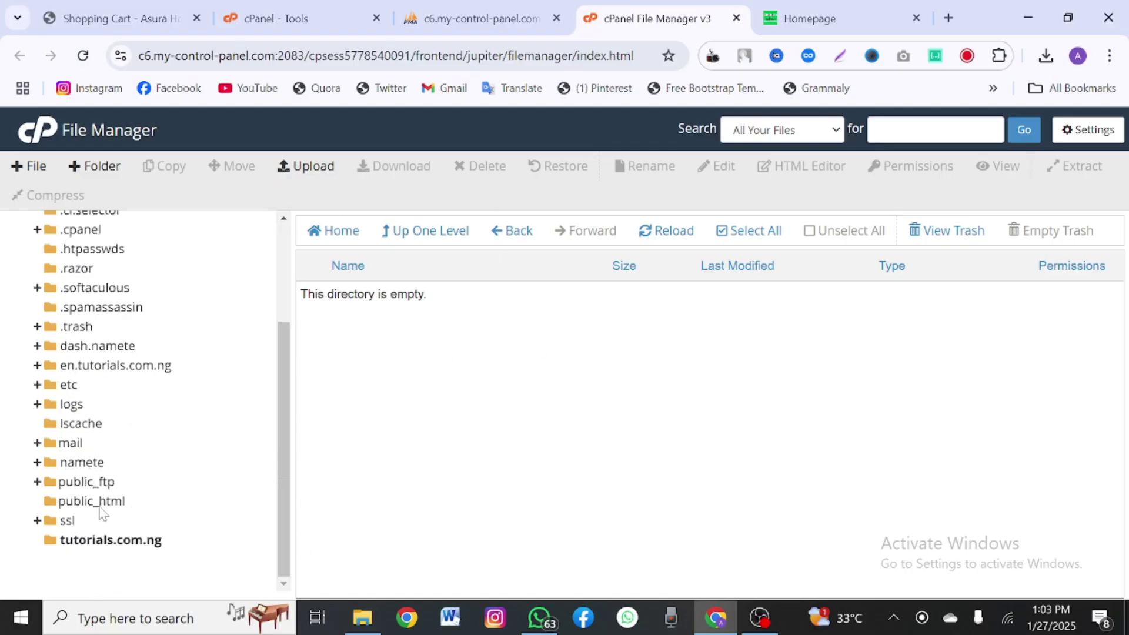
{"action": "left_click", "coordinate": [330, 172]}
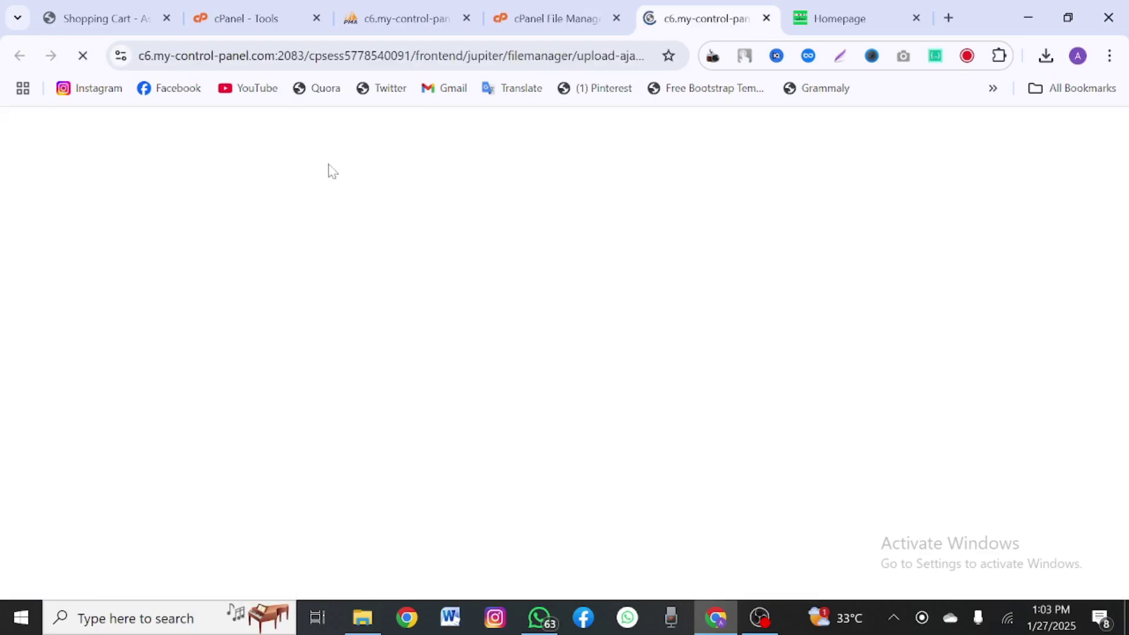
Place the Music folder window over the browser and drag the VTU WEBSITE archive onto the upload page.
{"action": "left_click", "coordinate": [361, 617]}
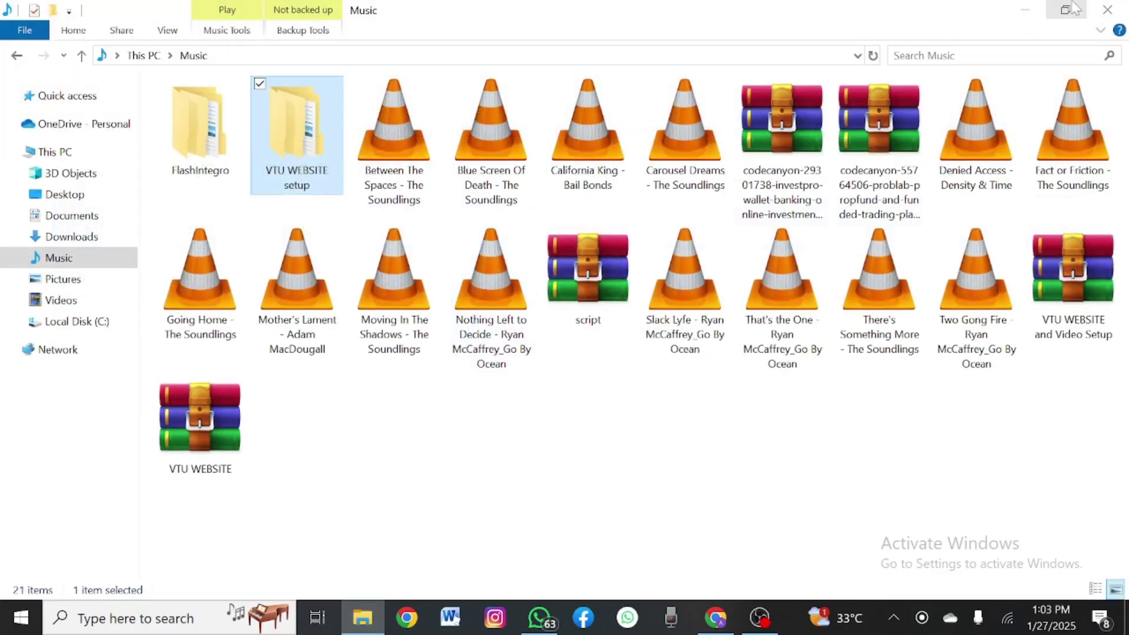
{"action": "left_click", "coordinate": [1067, 10]}
{"action": "scroll", "coordinate": [588, 382], "scroll_direction": "down", "scroll_amount": 3}
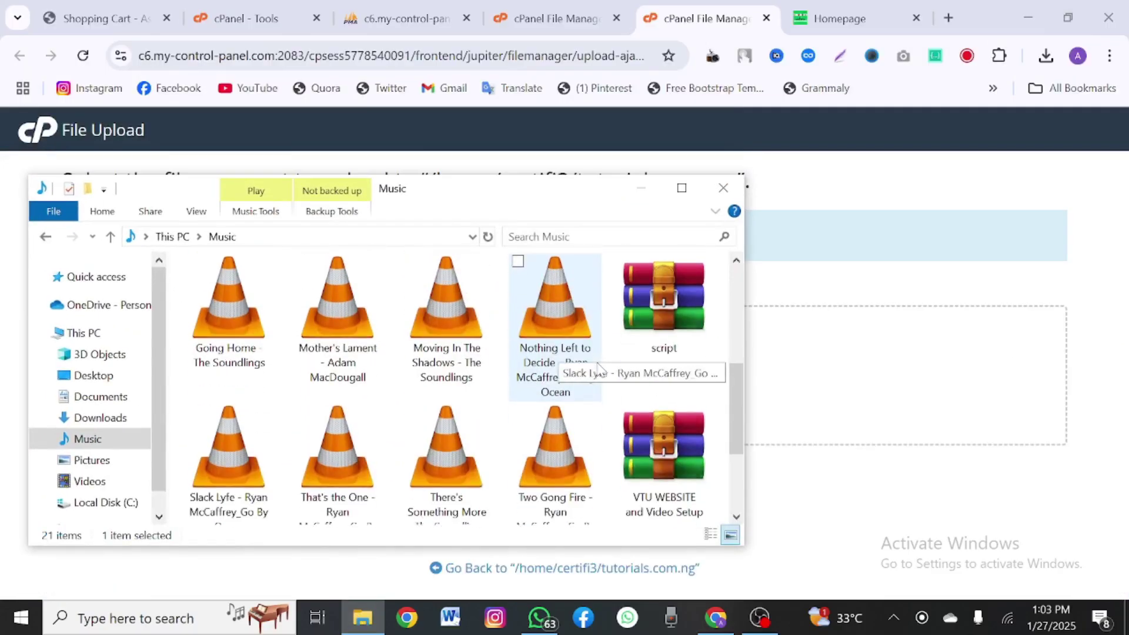
{"action": "scroll", "coordinate": [597, 520], "scroll_direction": "down", "scroll_amount": 2}
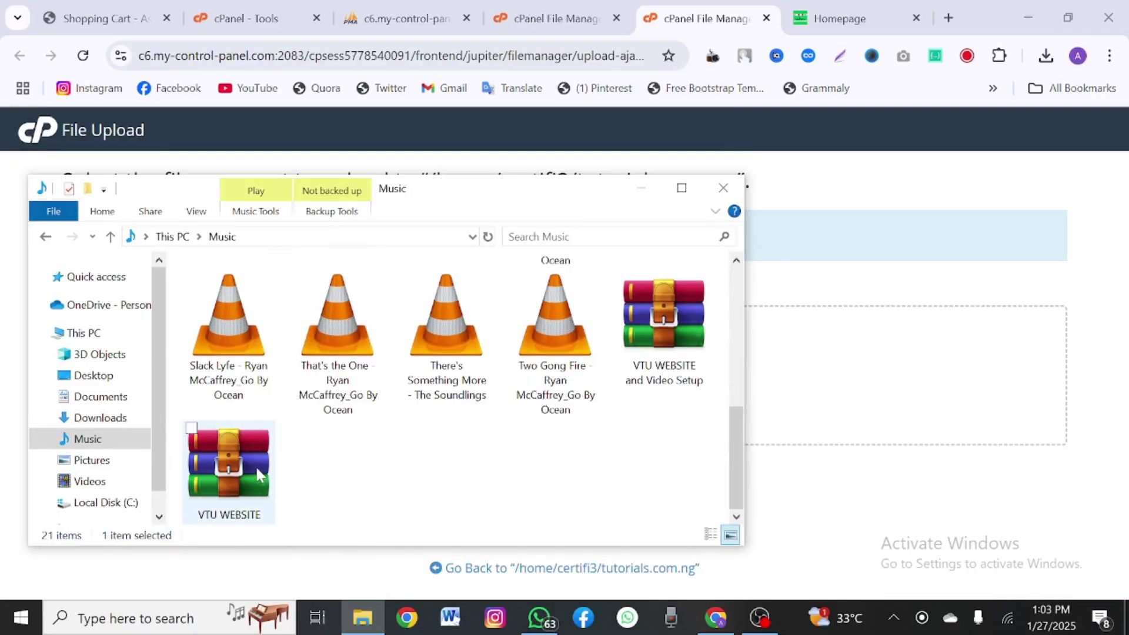
{"action": "left_click_drag", "start_coordinate": [255, 465], "coordinate": [883, 396]}
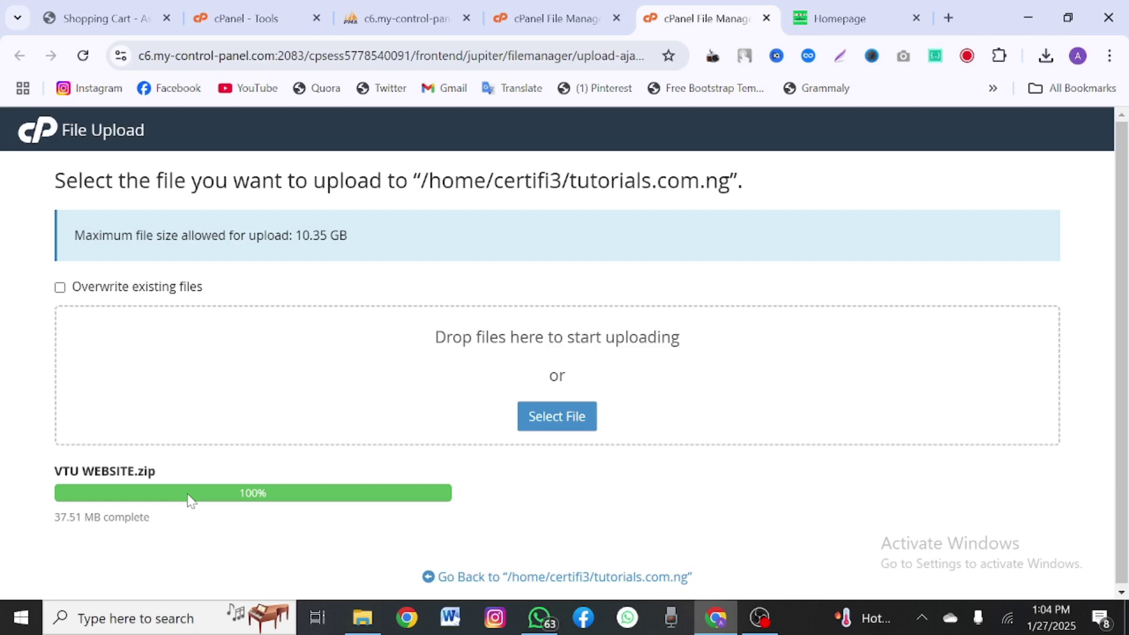
Extract VTU WEBSITE.zip into the tutorials.com.ng folder.
{"action": "left_click", "coordinate": [544, 576]}
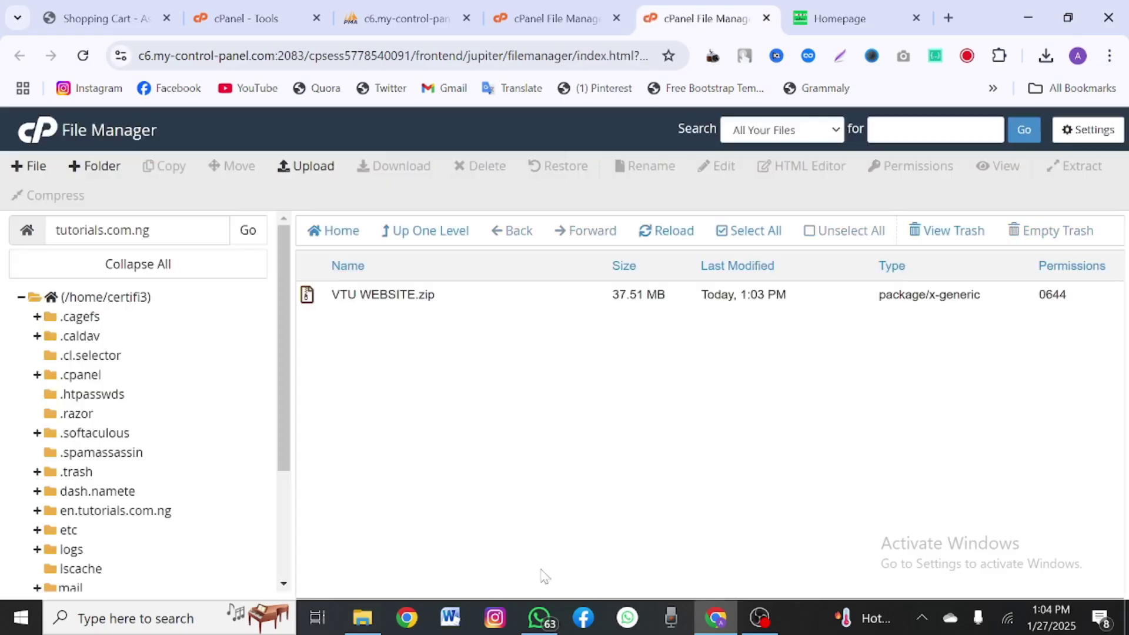
{"action": "left_click", "coordinate": [475, 294]}
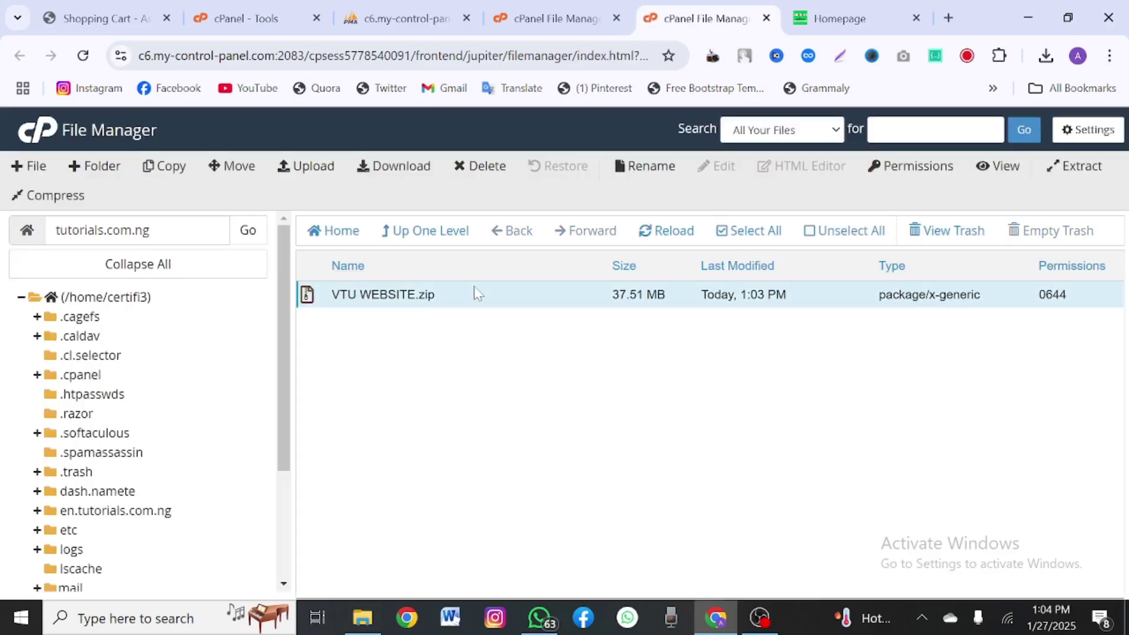
{"action": "right_click", "coordinate": [475, 295]}
{"action": "left_click", "coordinate": [520, 482]}
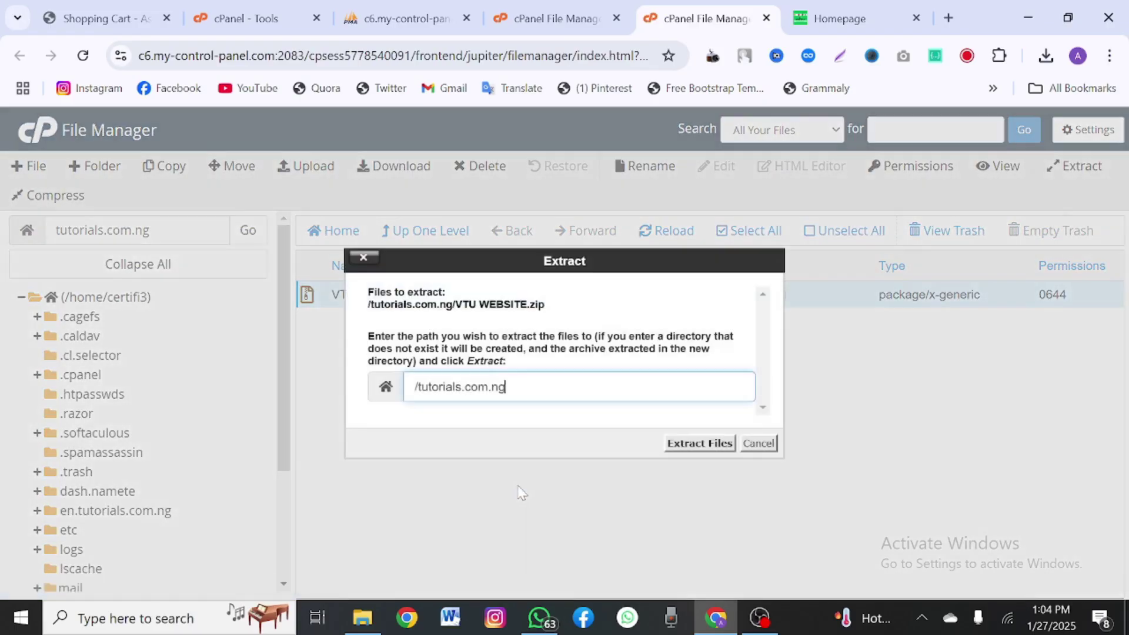
{"action": "left_click", "coordinate": [695, 442]}
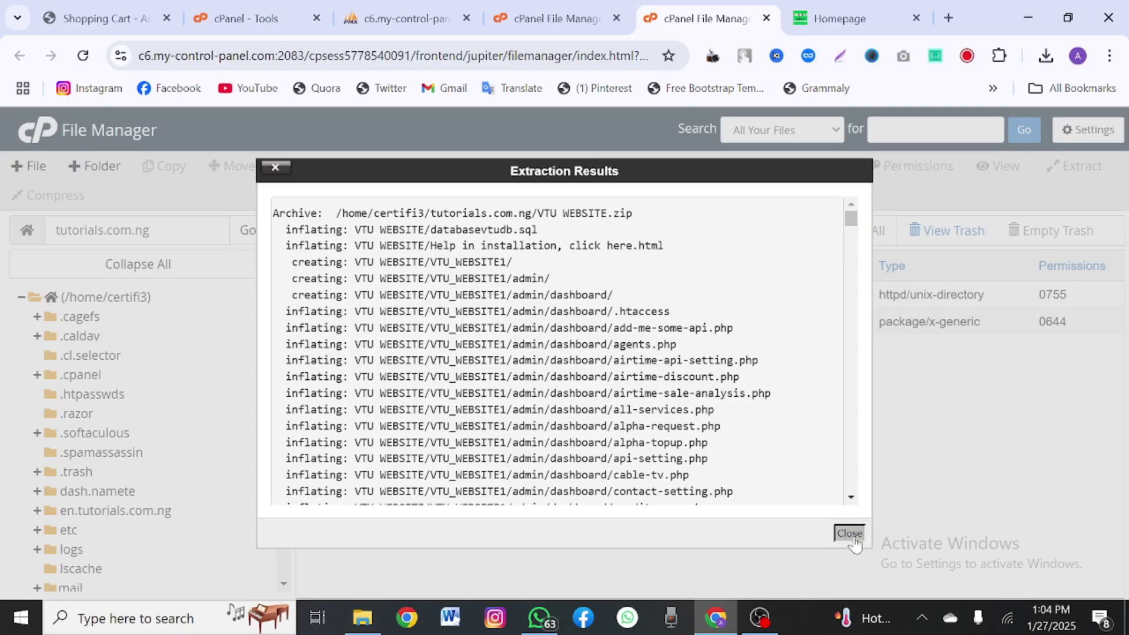
{"action": "left_click", "coordinate": [849, 532]}
Download databasevtudb.sql from the VTU WEBSITE folder and open VTU_WEBSITE1.
{"action": "double_click", "coordinate": [529, 300]}
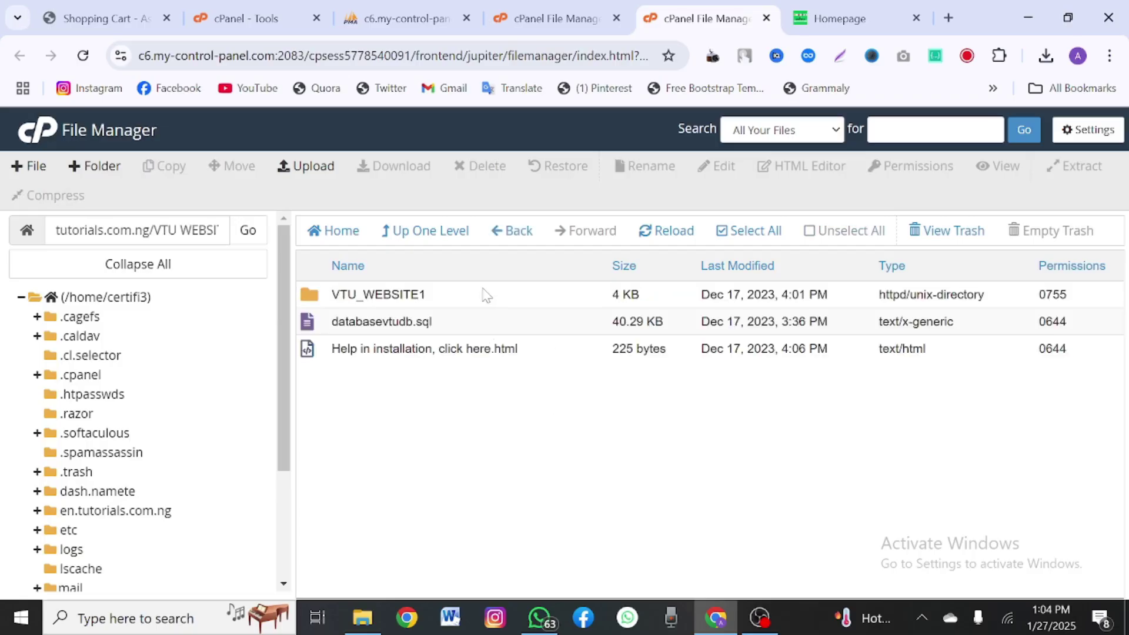
{"action": "left_click", "coordinate": [469, 331]}
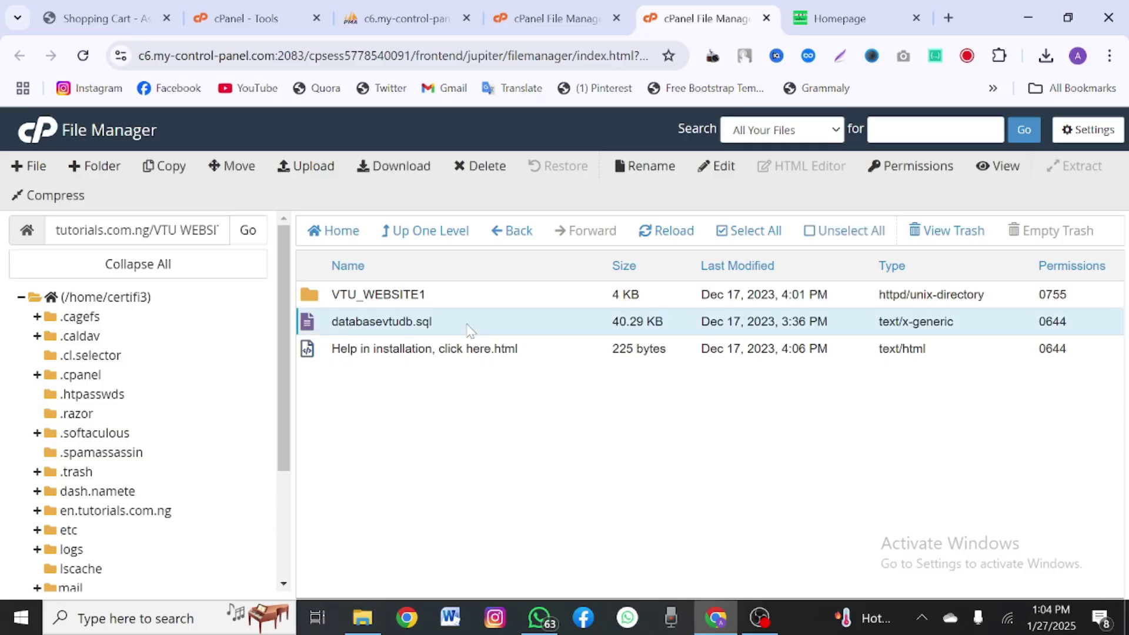
{"action": "left_click", "coordinate": [388, 166]}
{"action": "left_click", "coordinate": [462, 298]}
{"action": "double_click", "coordinate": [463, 298]}
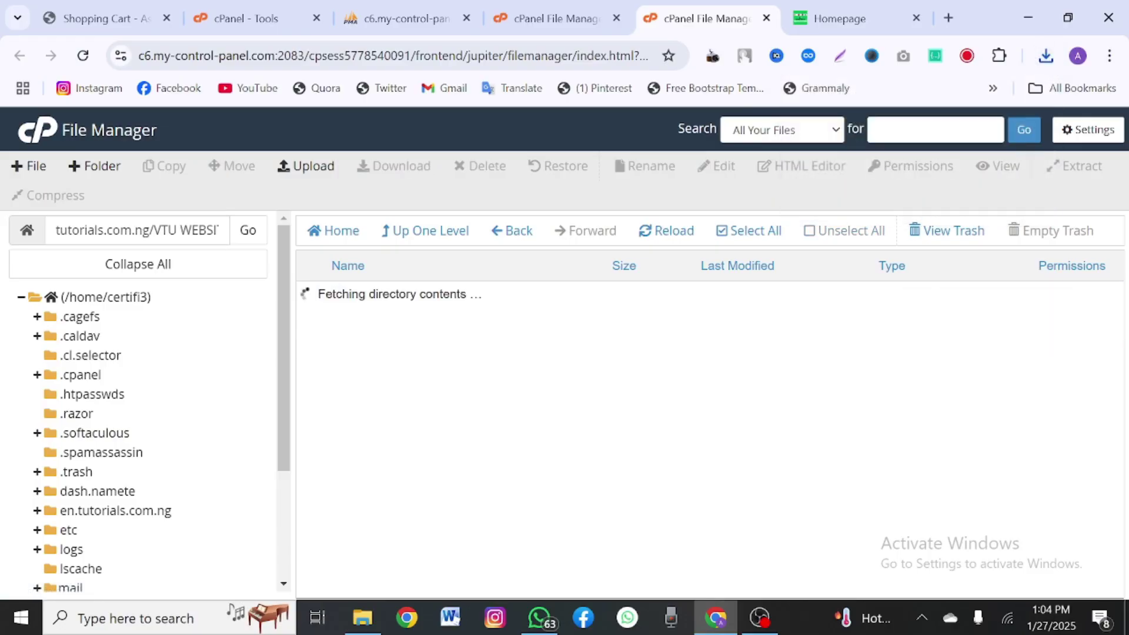
Select all items in VTU_WEBSITE1 and move them to /tutorials.com.ng.
{"action": "left_click", "coordinate": [756, 230]}
{"action": "right_click", "coordinate": [451, 352]}
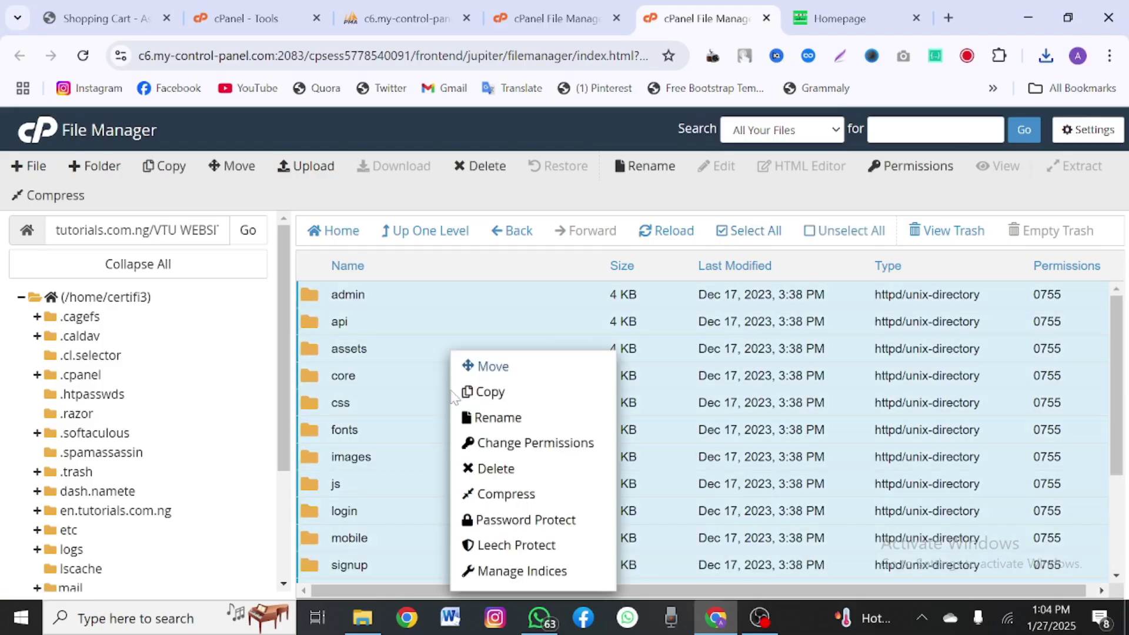
{"action": "left_click", "coordinate": [493, 365]}
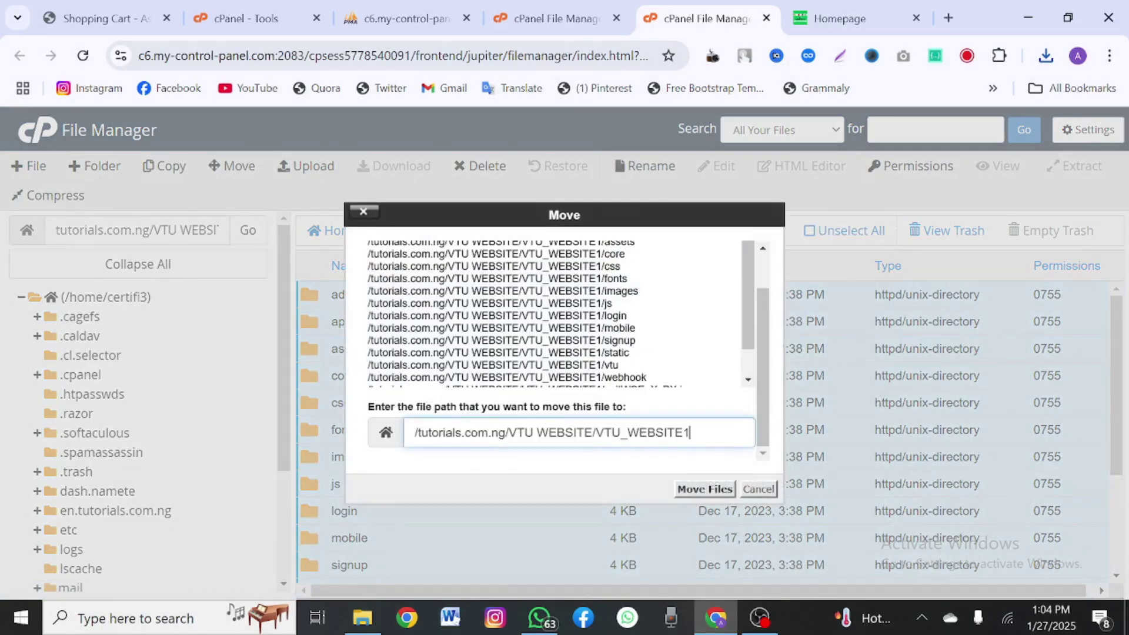
{"action": "left_click_drag", "start_coordinate": [505, 432], "coordinate": [747, 471]}
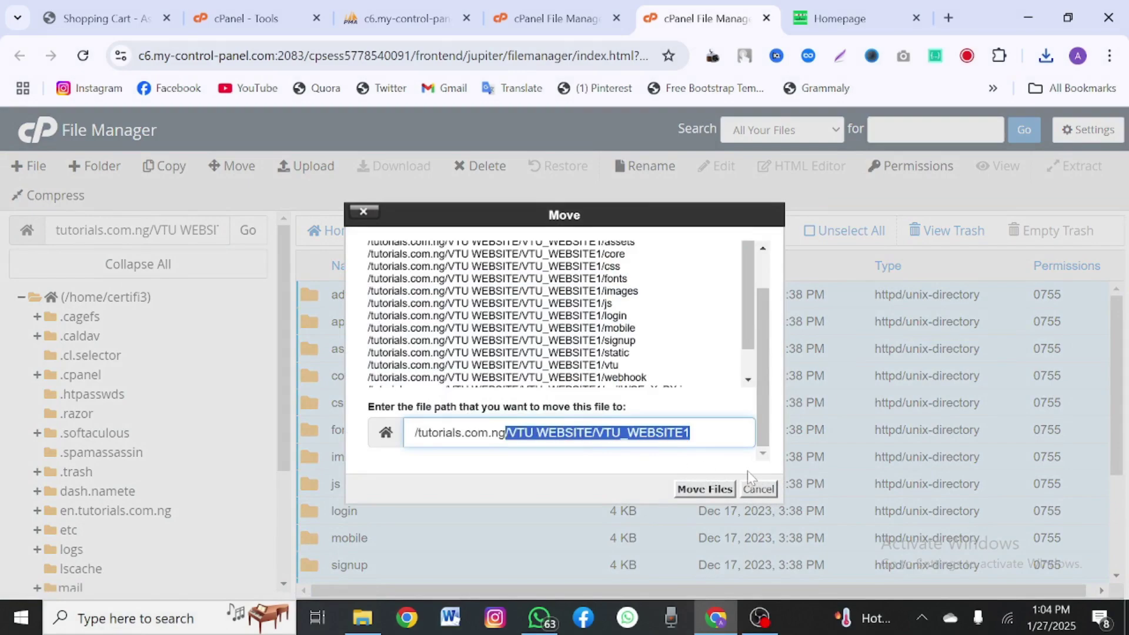
{"action": "key", "text": "BackSpace"}
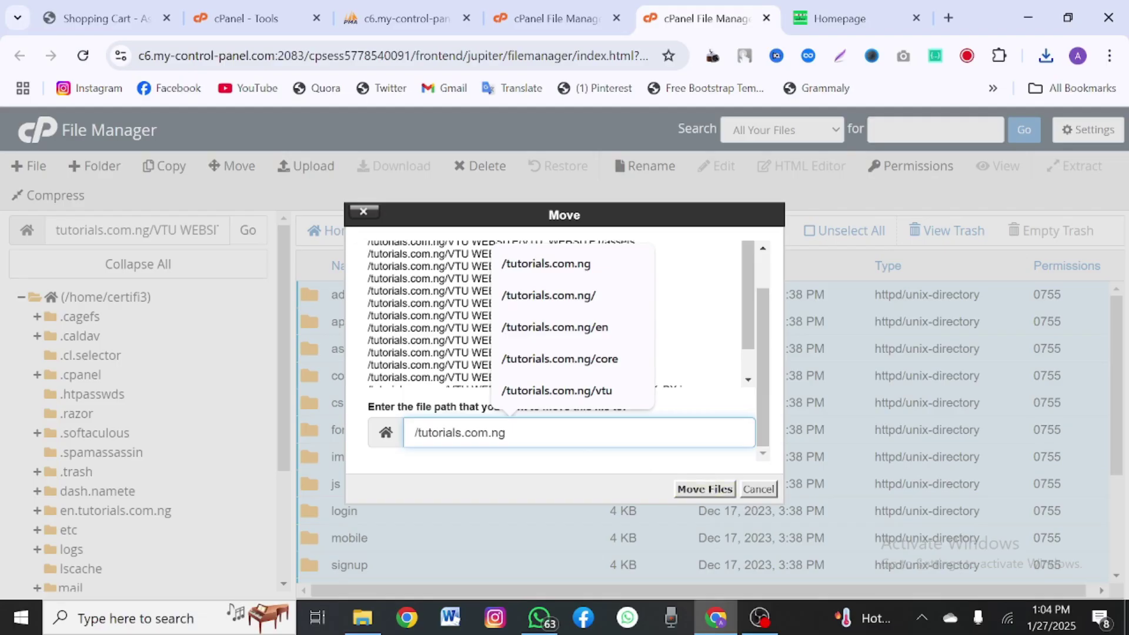
{"action": "left_click_drag", "start_coordinate": [505, 433], "coordinate": [427, 433]}
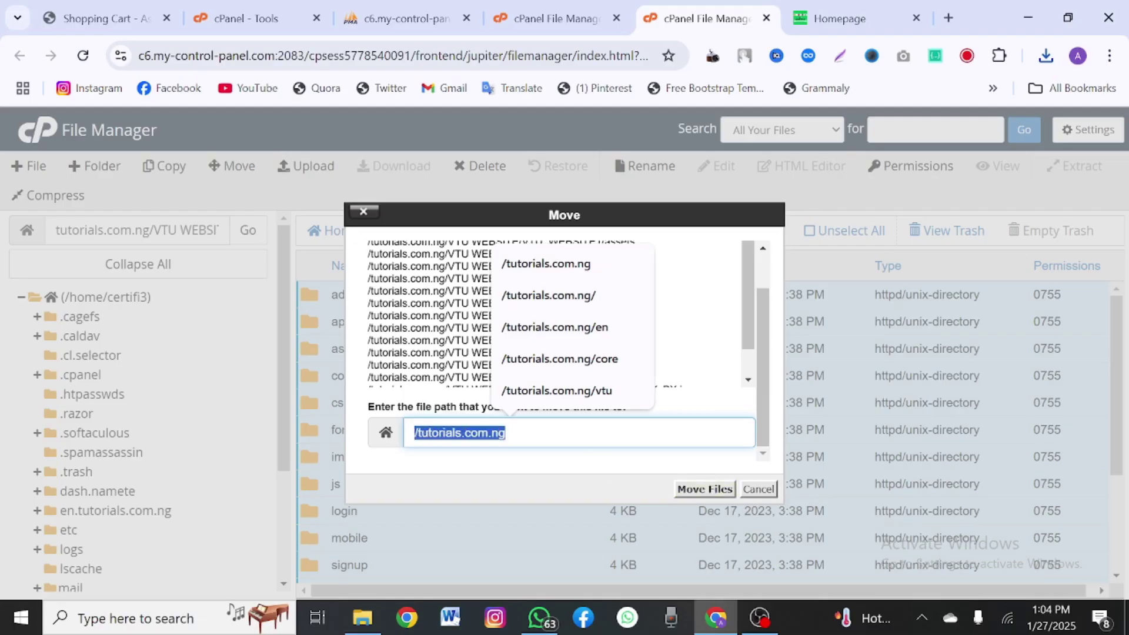
{"action": "left_click", "coordinate": [705, 490]}
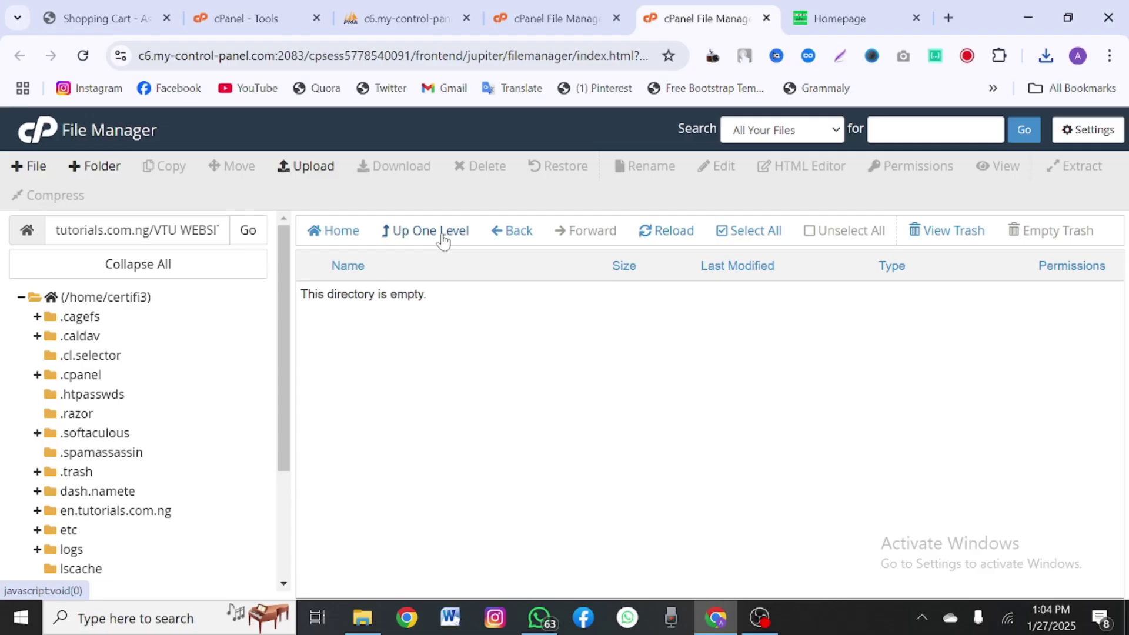
Go up two levels to tutorials.com.ng, open core then Models, and select Model.php.
{"action": "left_click", "coordinate": [441, 235]}
{"action": "left_click", "coordinate": [441, 236]}
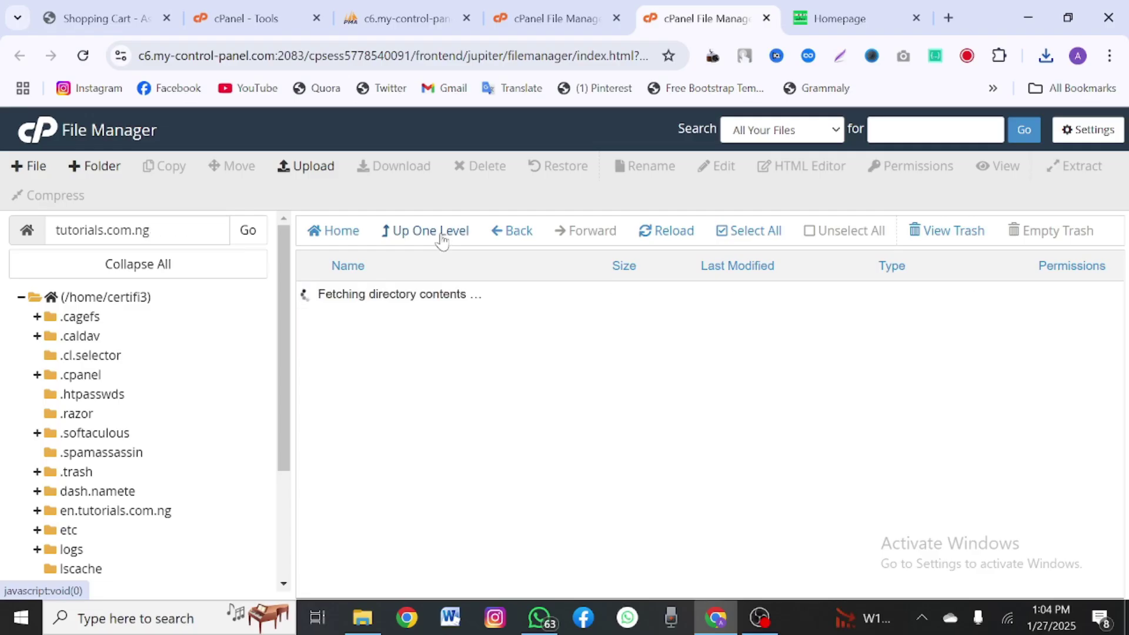
{"action": "scroll", "coordinate": [522, 469], "scroll_direction": "down", "scroll_amount": 3}
{"action": "scroll", "coordinate": [522, 469], "scroll_direction": "up", "scroll_amount": 2}
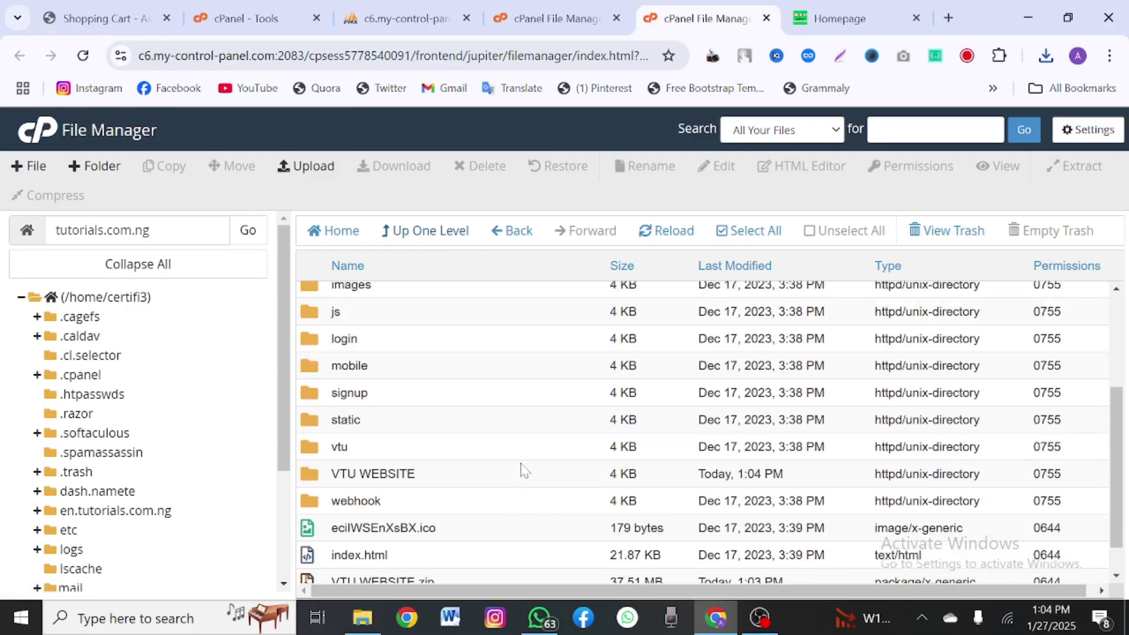
{"action": "scroll", "coordinate": [522, 469], "scroll_direction": "up", "scroll_amount": 2}
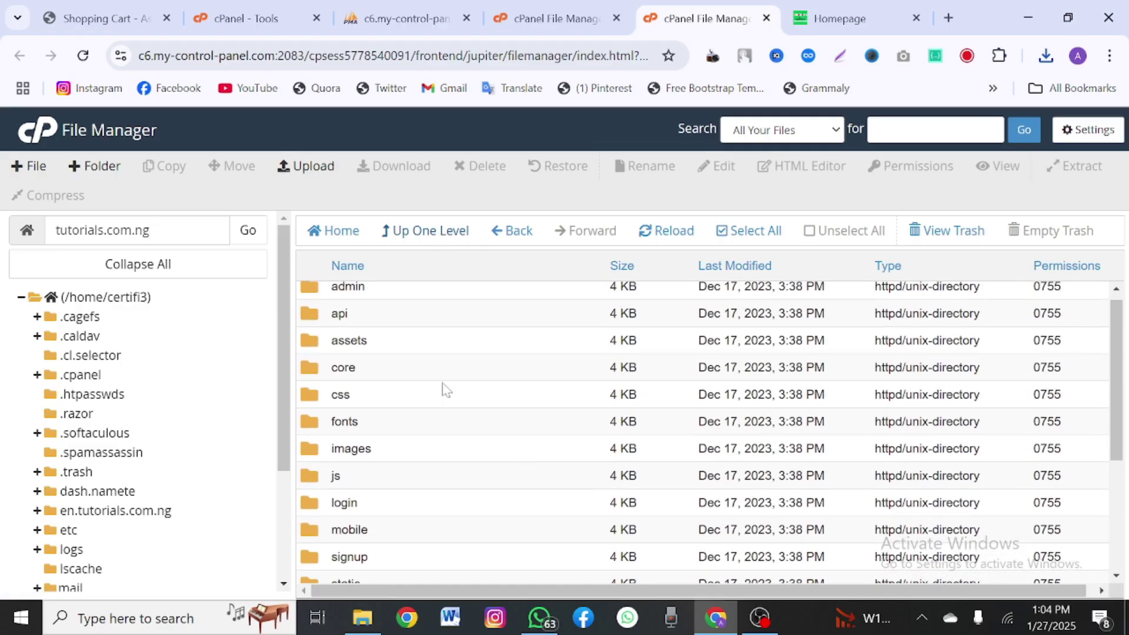
{"action": "double_click", "coordinate": [427, 377]}
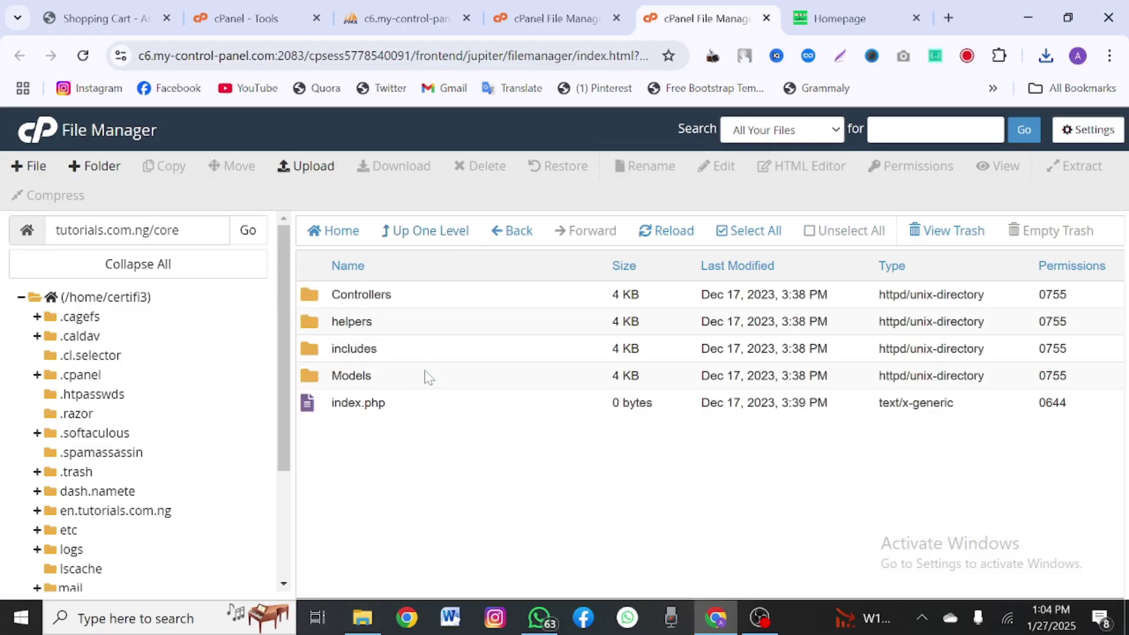
{"action": "double_click", "coordinate": [425, 376]}
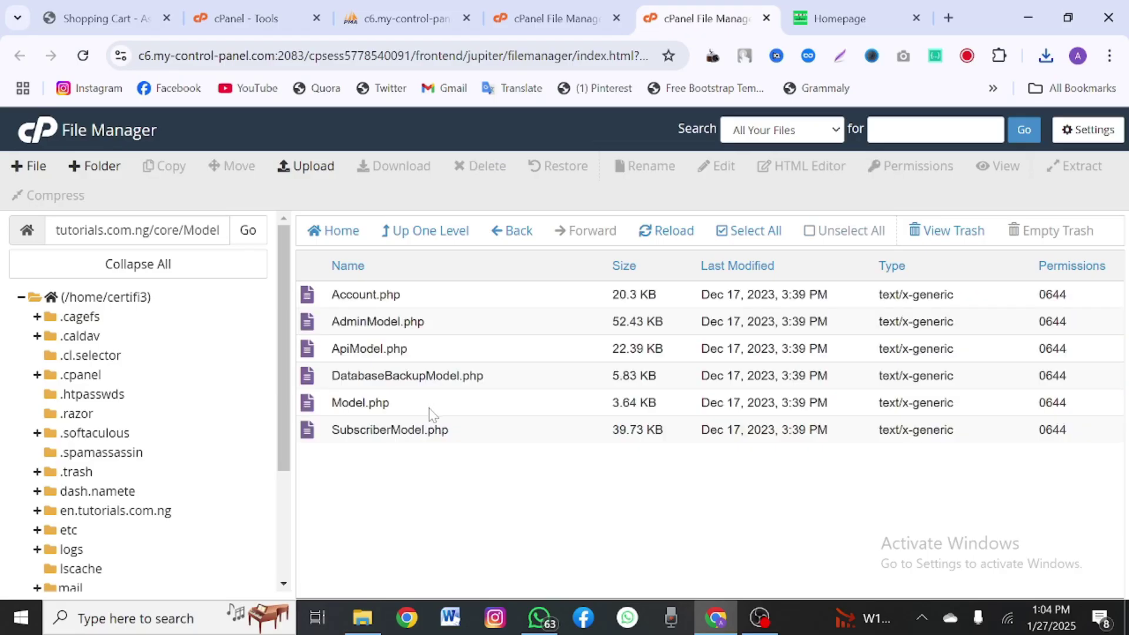
{"action": "left_click", "coordinate": [429, 412]}
{"action": "right_click", "coordinate": [429, 413]}
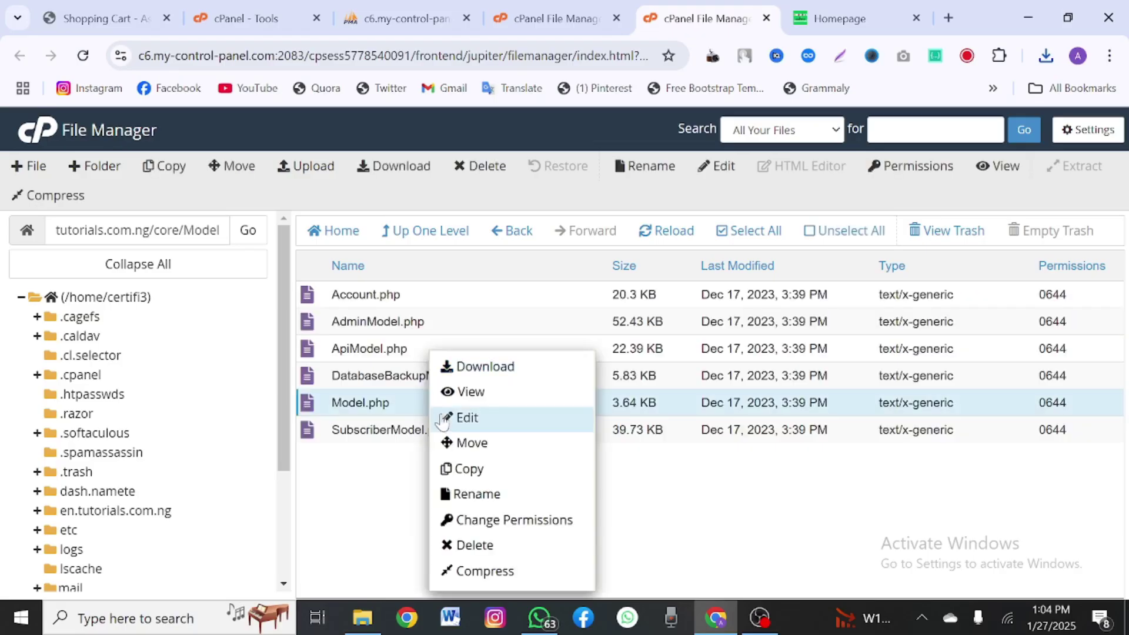
Open Model.php in the code editor and delete part of the support email on line 17.
{"action": "left_click", "coordinate": [464, 417]}
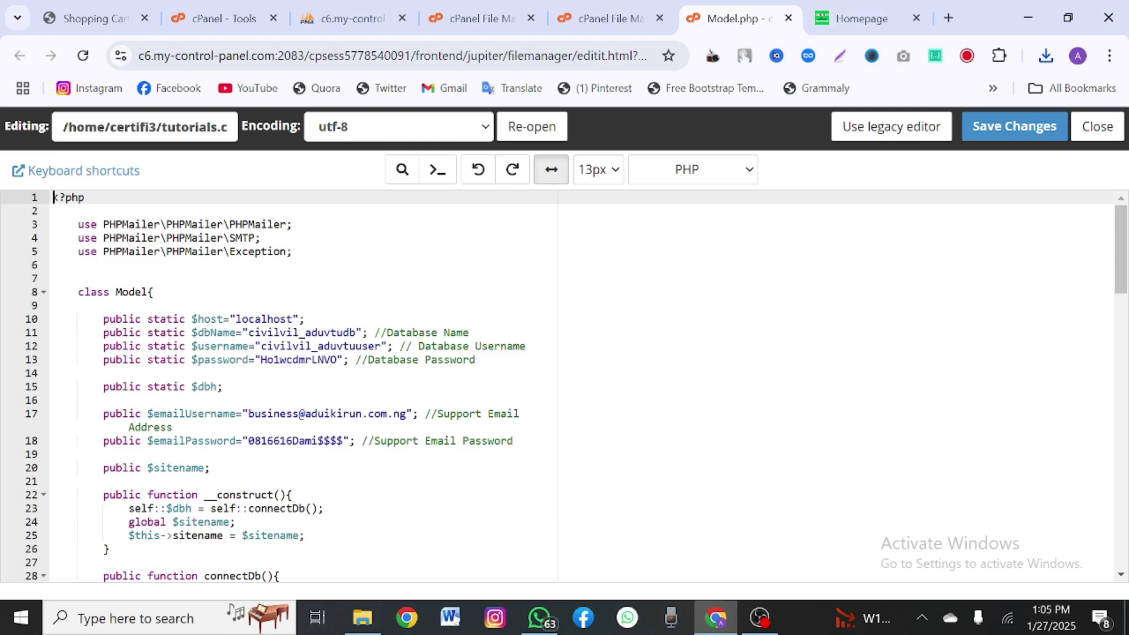
{"action": "left_click_drag", "start_coordinate": [400, 414], "coordinate": [286, 415]}
{"action": "key", "text": "BackSpace"}
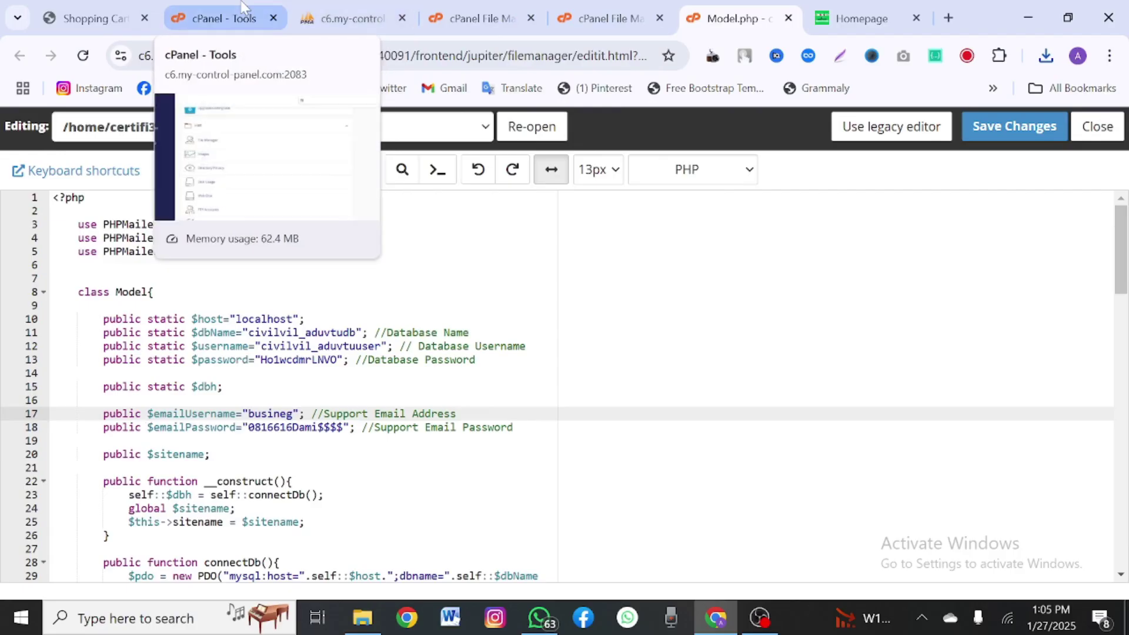
{"action": "left_click", "coordinate": [218, 17]}
Search cPanel tools for 'data' and open the Database Wizard in a new tab.
{"action": "left_click", "coordinate": [735, 134]}
{"action": "key", "text": "ctrl+a"}
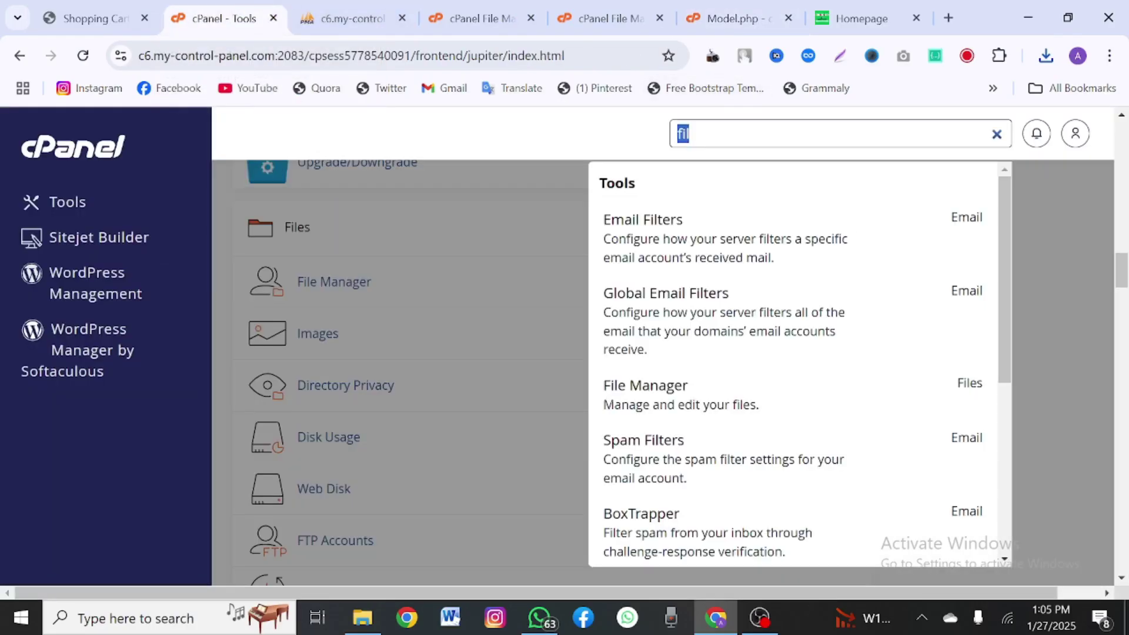
{"action": "type", "text": "data"}
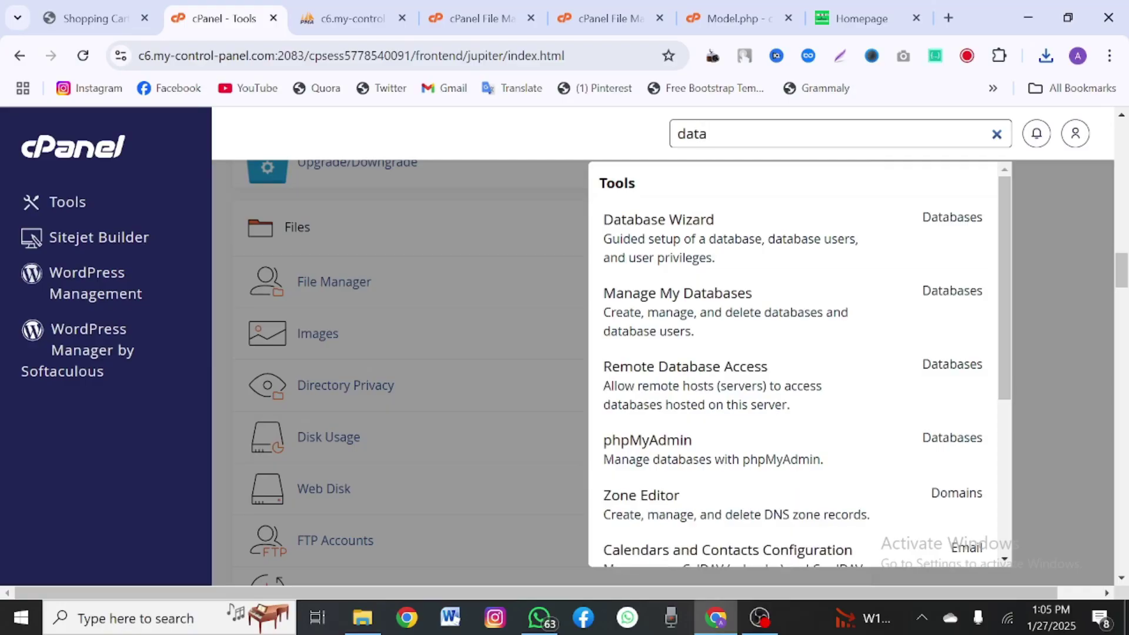
{"action": "right_click", "coordinate": [704, 253]}
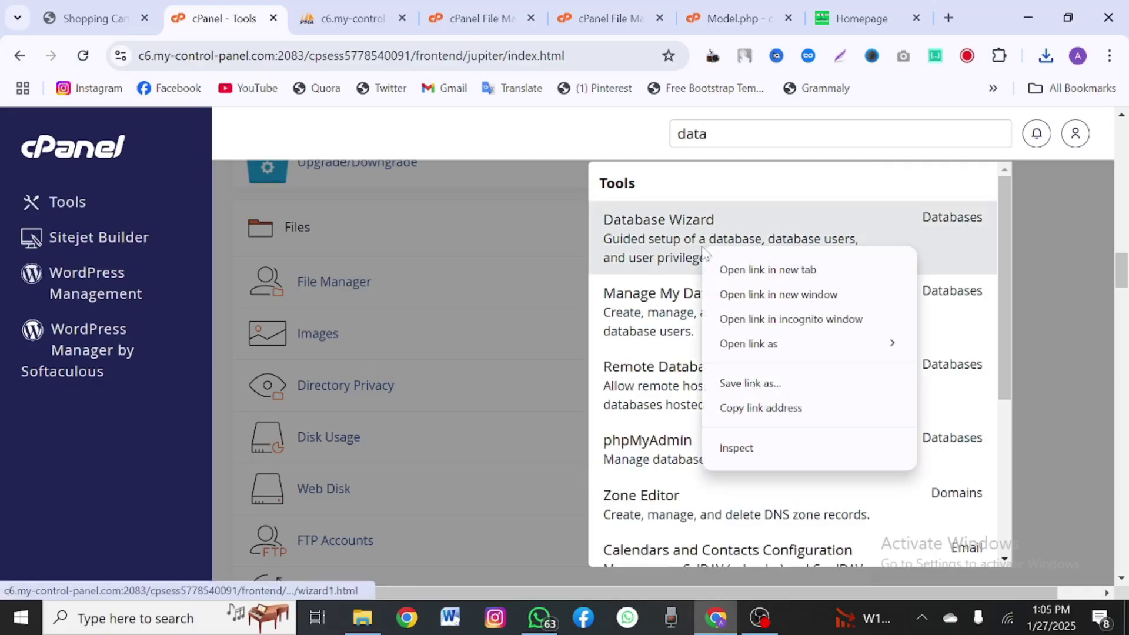
{"action": "left_click", "coordinate": [738, 271]}
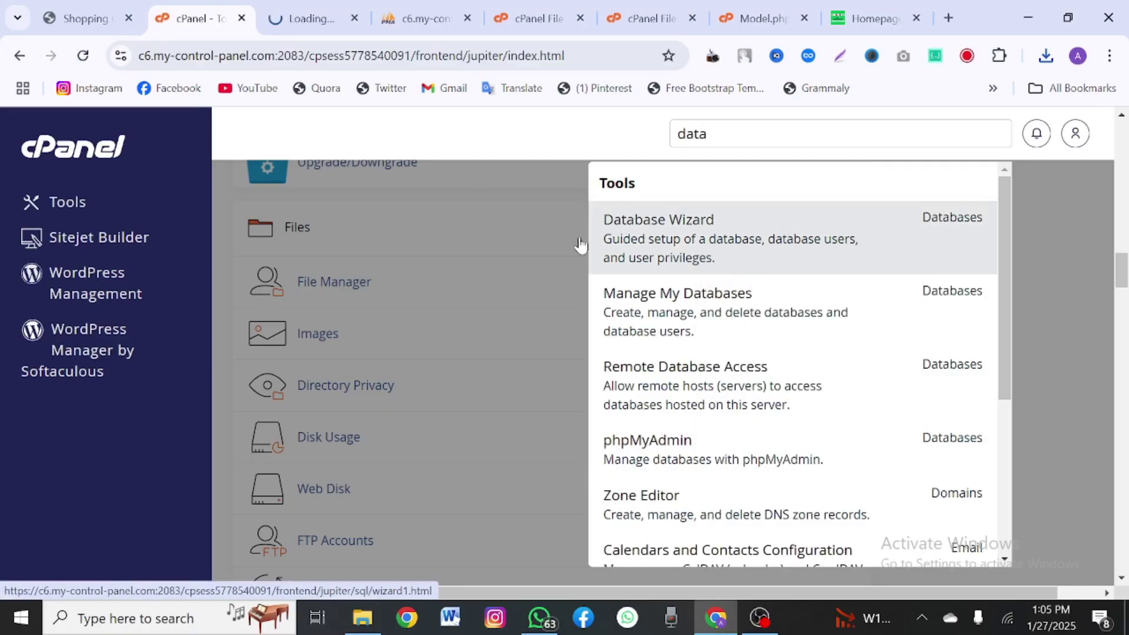
{"action": "left_click", "coordinate": [291, 6]}
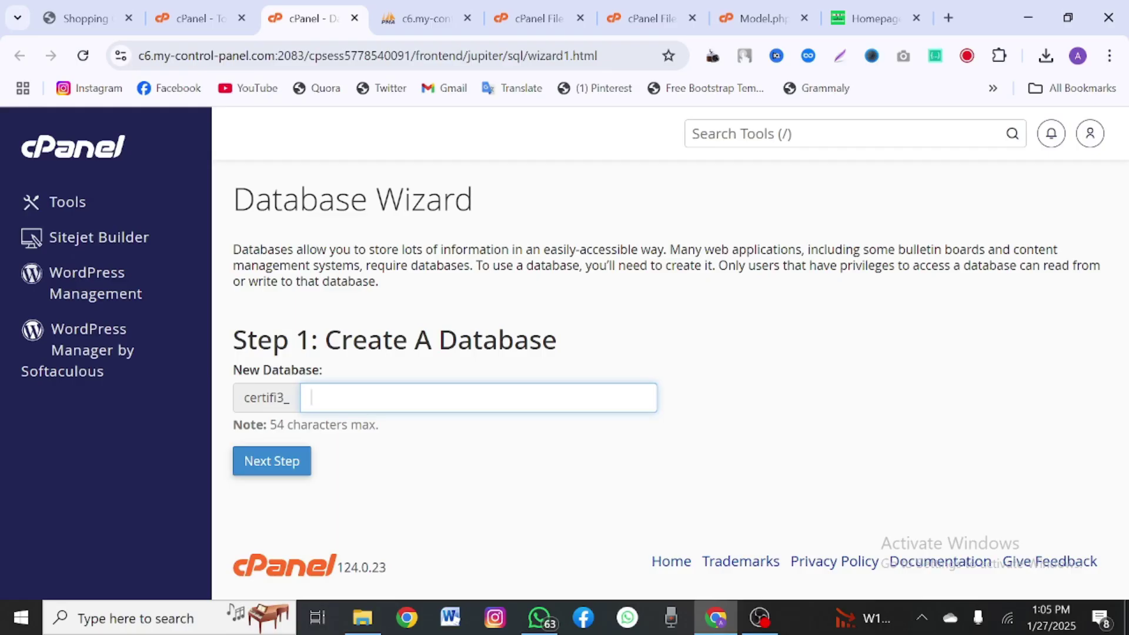
Create the certifi3_11 database and a certifi3_11 user with the pasted password.
{"action": "type", "text": "11"}
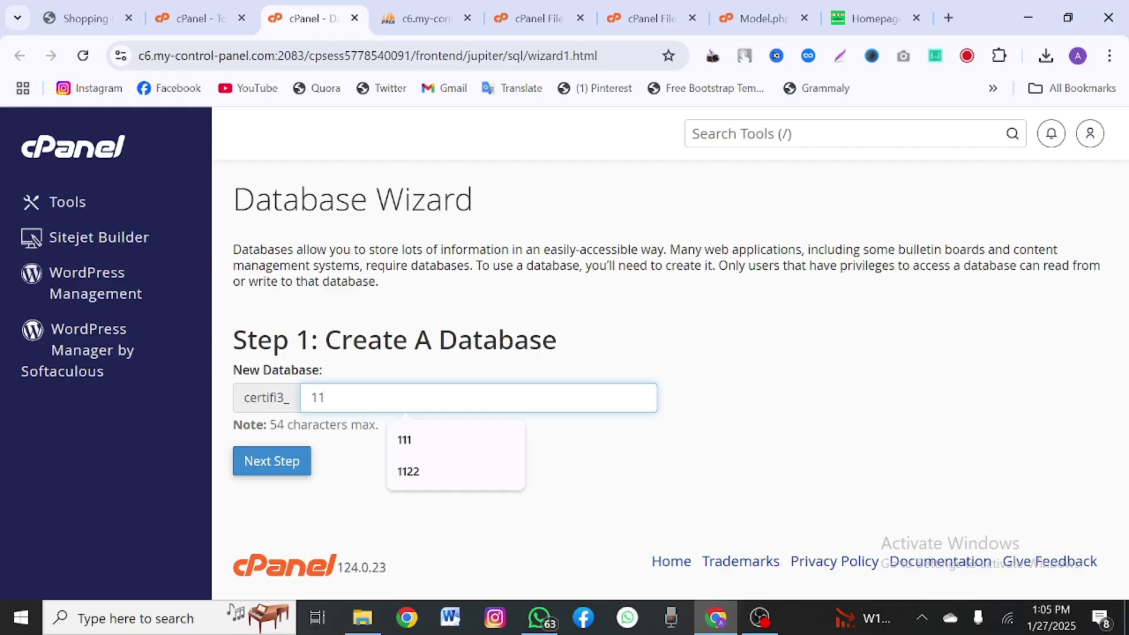
{"action": "left_click", "coordinate": [246, 464]}
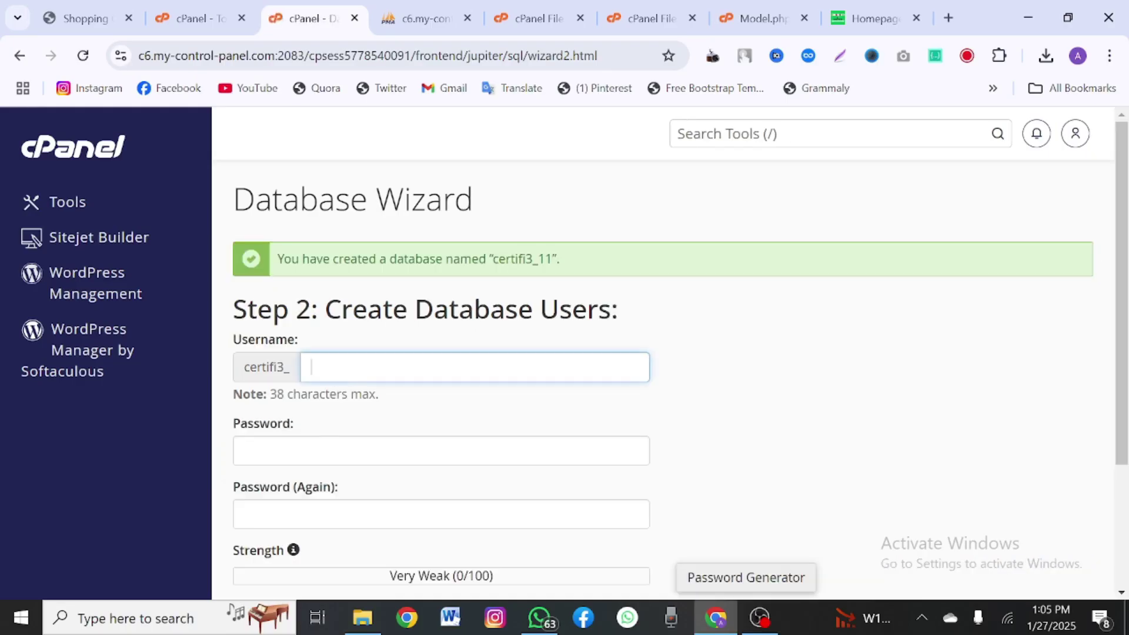
{"action": "type", "text": "11"}
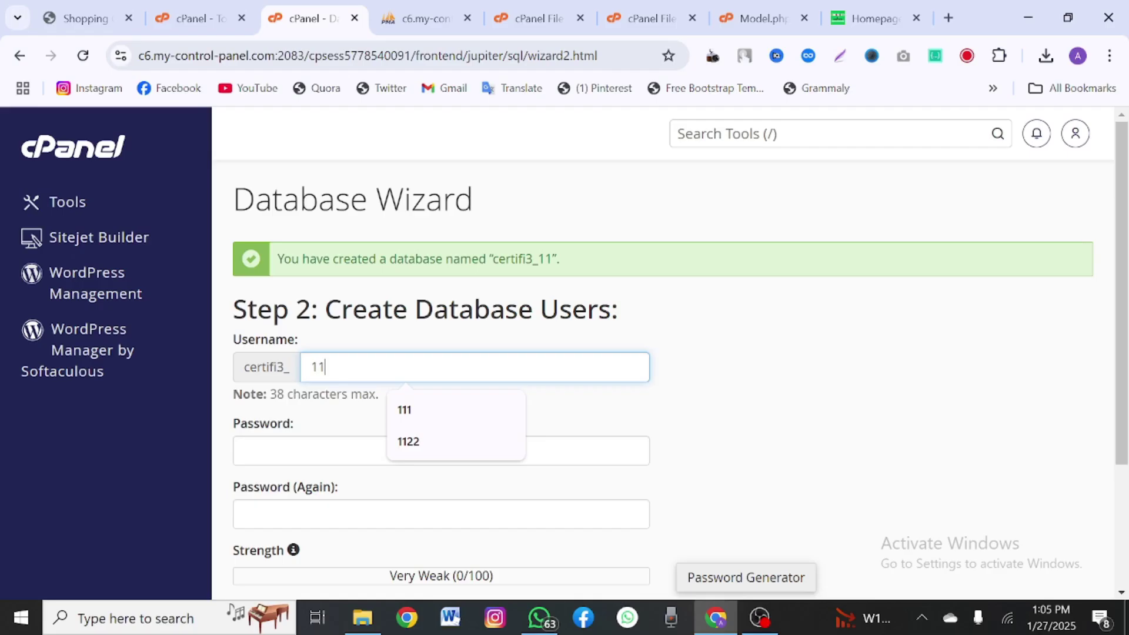
{"action": "left_click_drag", "start_coordinate": [554, 259], "coordinate": [492, 258]}
{"action": "key", "text": "ctrl+c"}
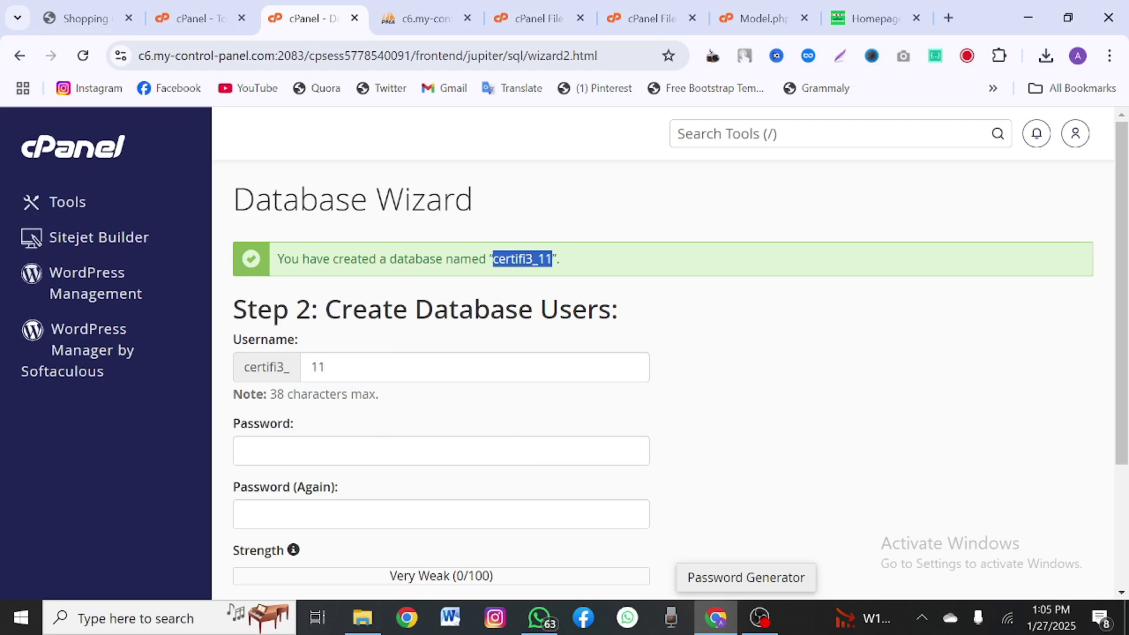
{"action": "scroll", "coordinate": [663, 353], "scroll_direction": "down", "scroll_amount": 1}
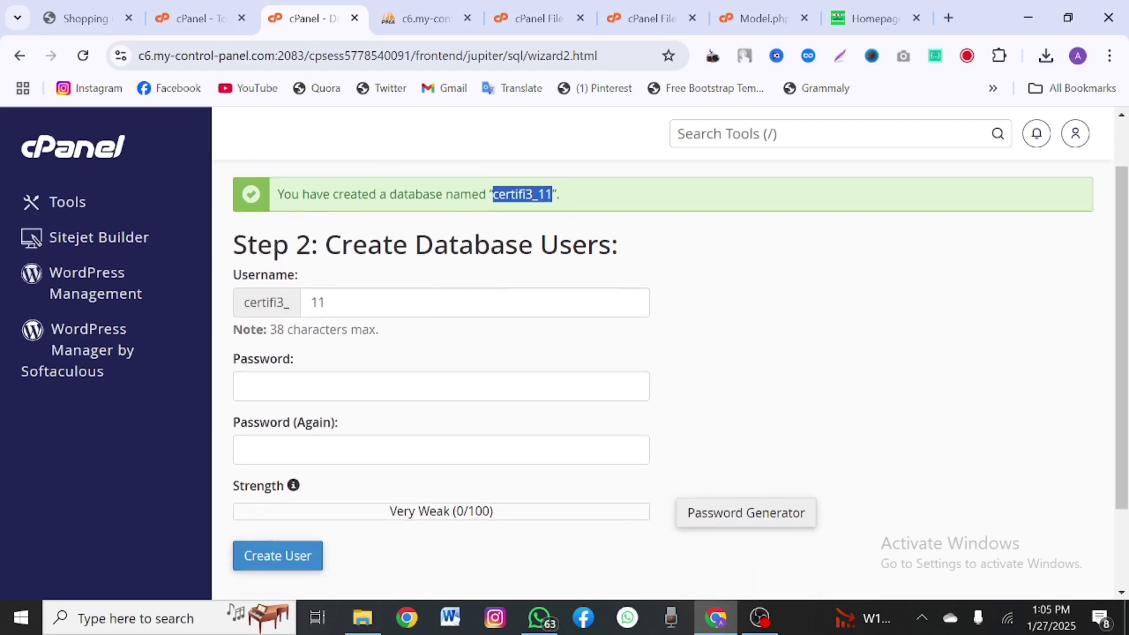
{"action": "left_click", "coordinate": [441, 383]}
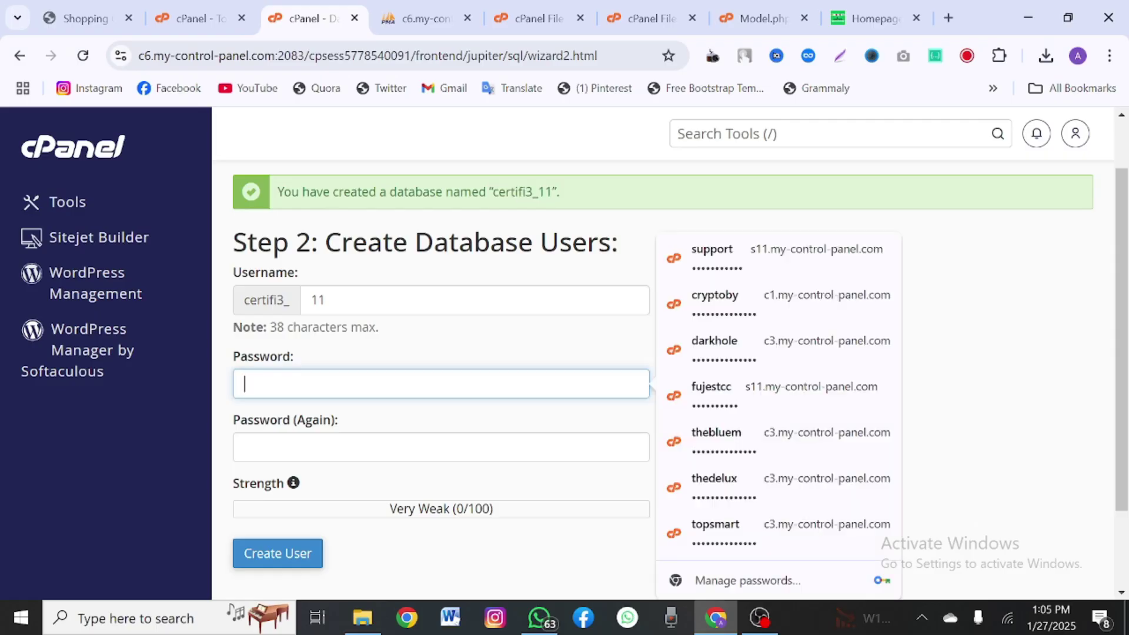
{"action": "key", "text": "ctrl+v"}
{"action": "scroll", "coordinate": [440, 400], "scroll_direction": "down", "scroll_amount": 1}
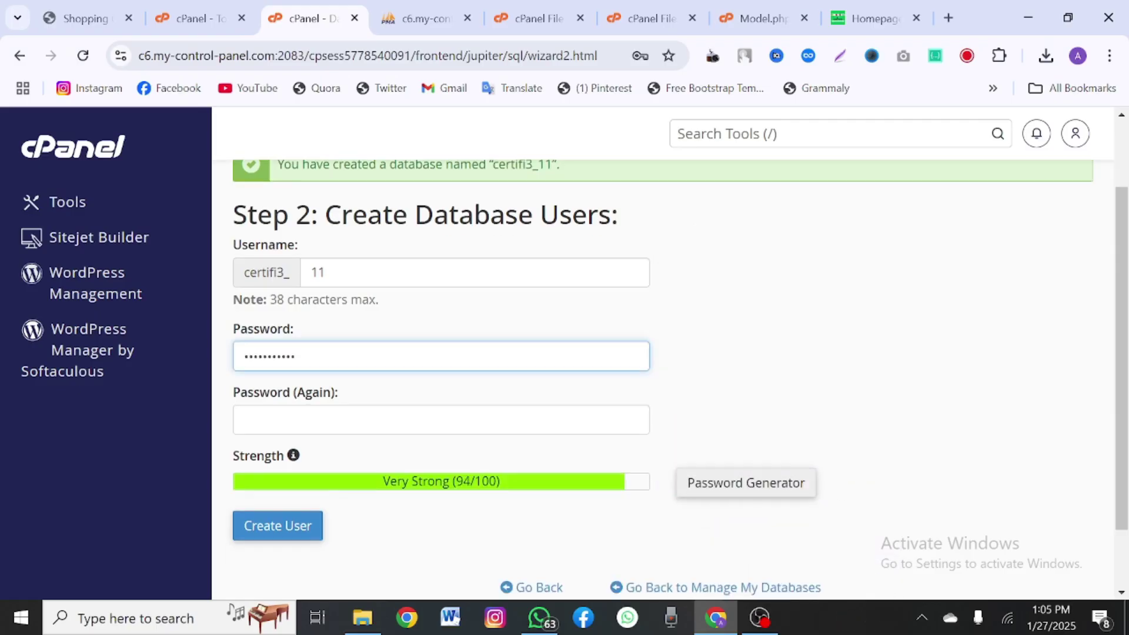
{"action": "left_click", "coordinate": [427, 412]}
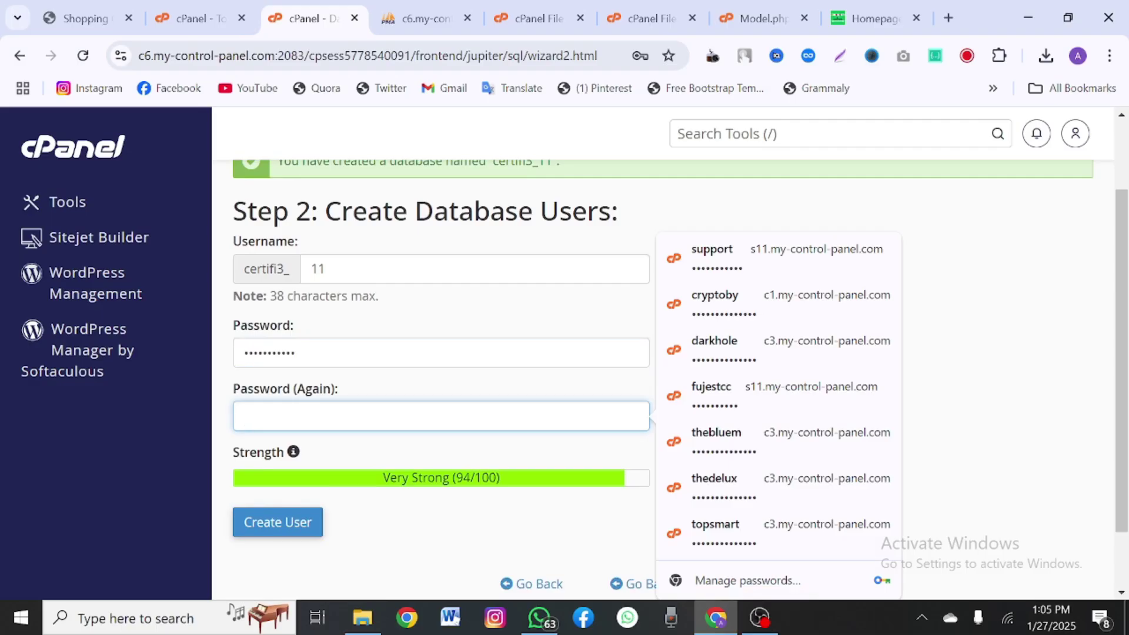
{"action": "key", "text": "ctrl+v"}
{"action": "scroll", "coordinate": [300, 448], "scroll_direction": "down", "scroll_amount": 1}
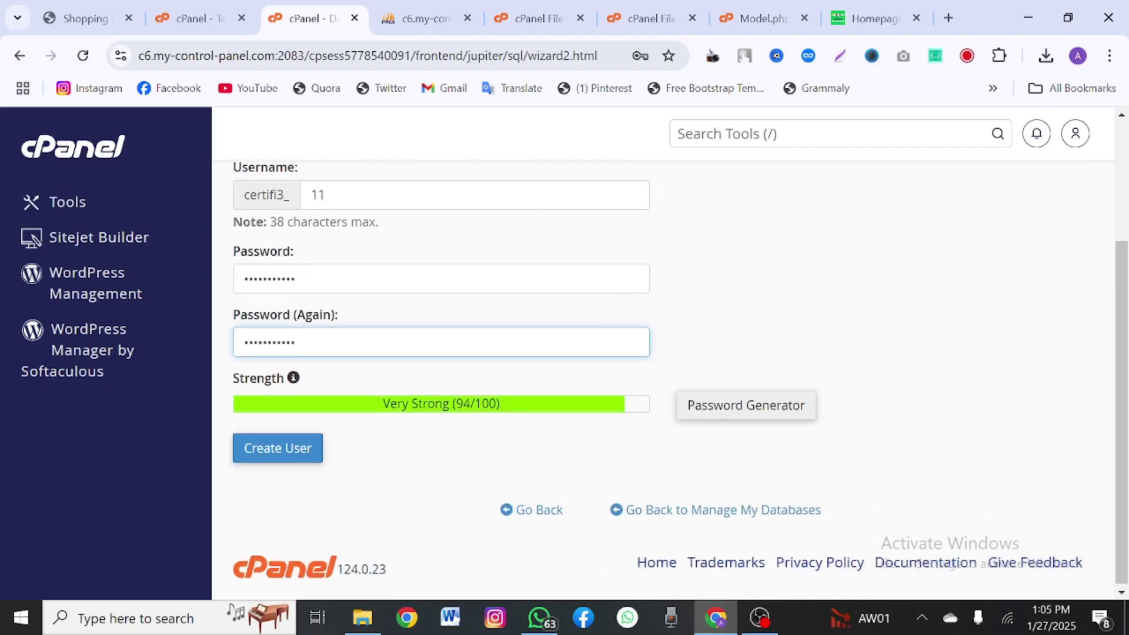
{"action": "left_click", "coordinate": [300, 448]}
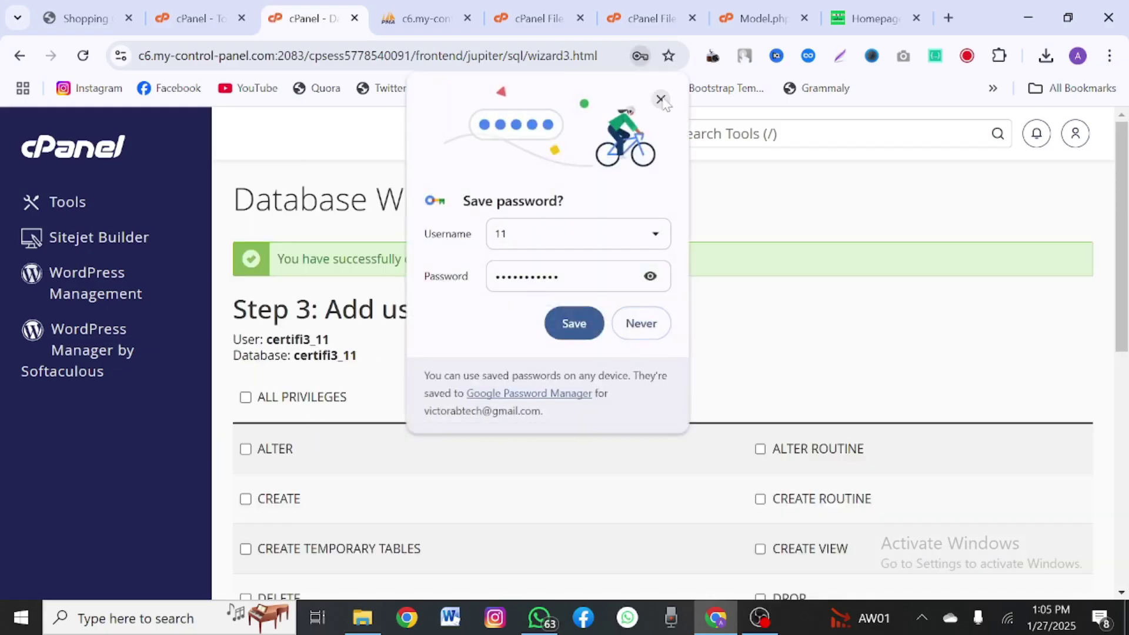
Grant the user ALL PRIVILEGES on the certifi3_11 database.
{"action": "left_click", "coordinate": [661, 100]}
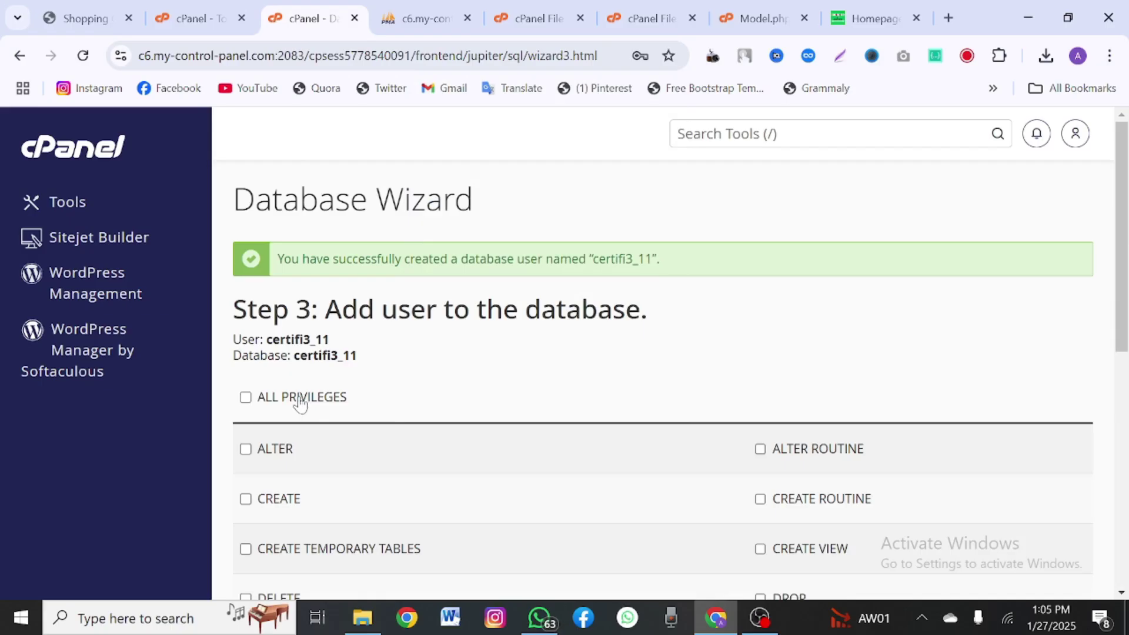
{"action": "left_click", "coordinate": [300, 402]}
{"action": "scroll", "coordinate": [299, 403], "scroll_direction": "down", "scroll_amount": 8}
{"action": "left_click", "coordinate": [295, 392]}
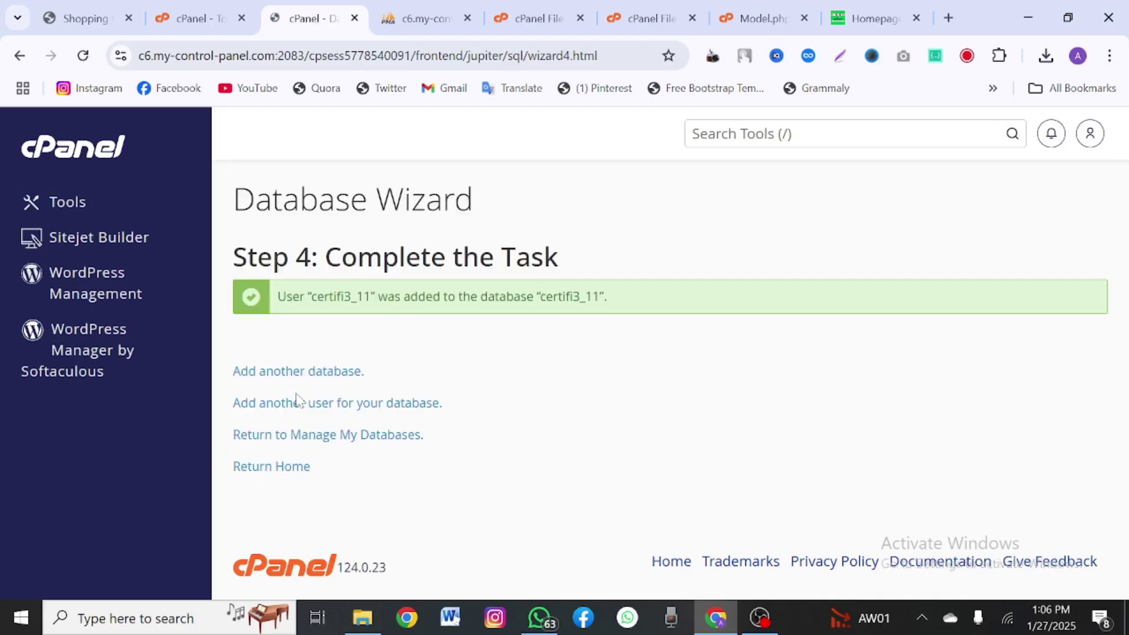
{"action": "left_click", "coordinate": [749, 2]}
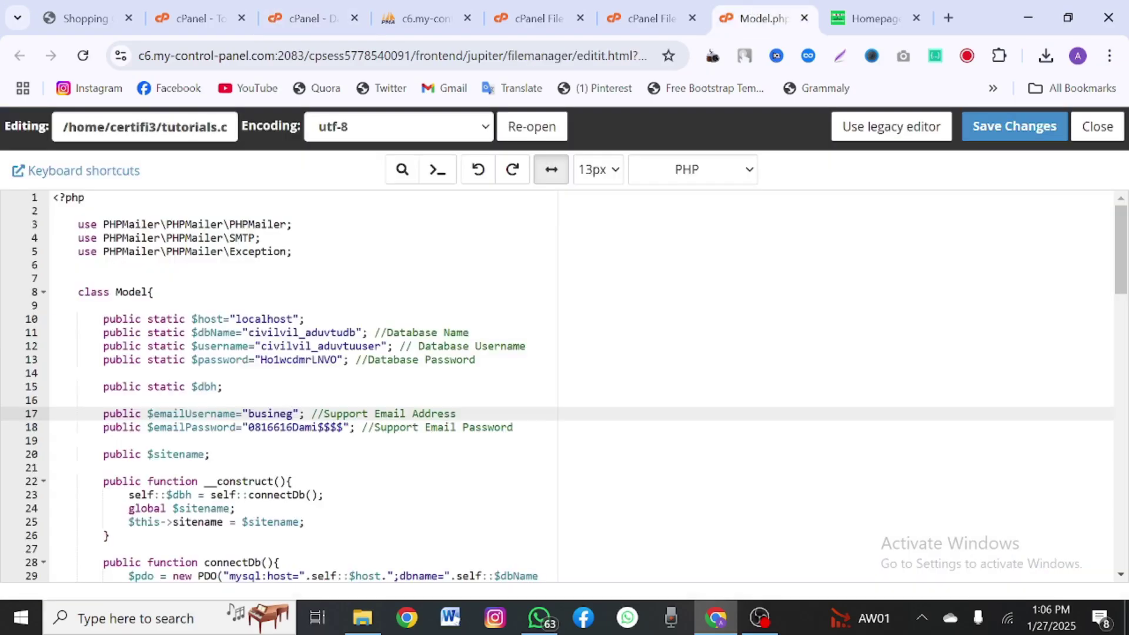
Copy the new database name and paste certifi3_11 over the database name on line 11.
{"action": "left_click_drag", "start_coordinate": [356, 333], "coordinate": [299, 332]}
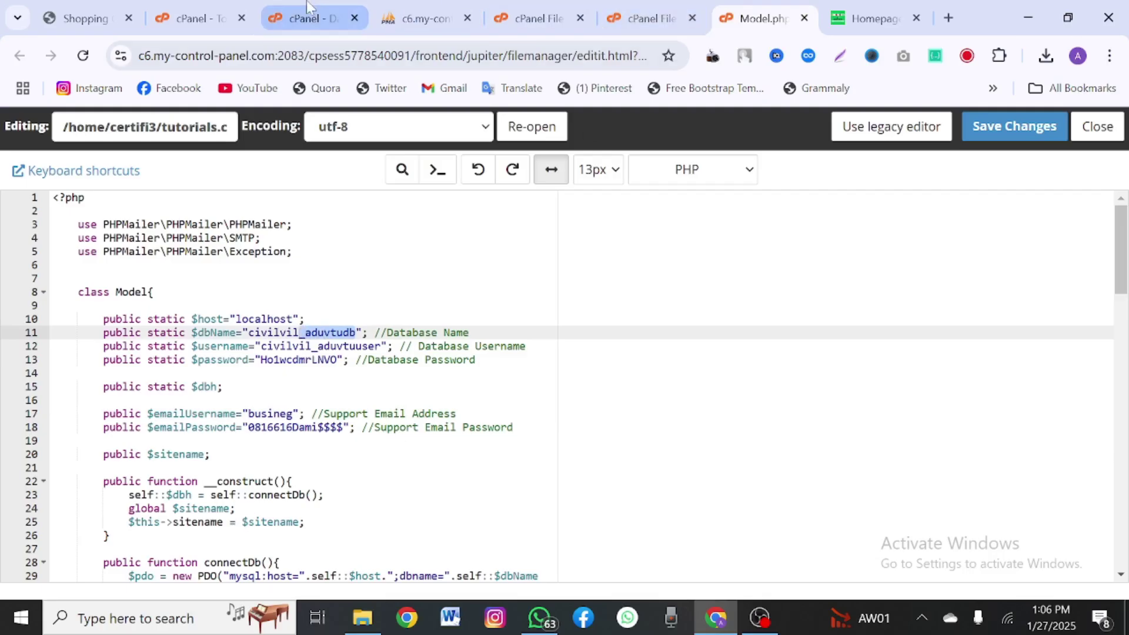
{"action": "left_click", "coordinate": [312, 9]}
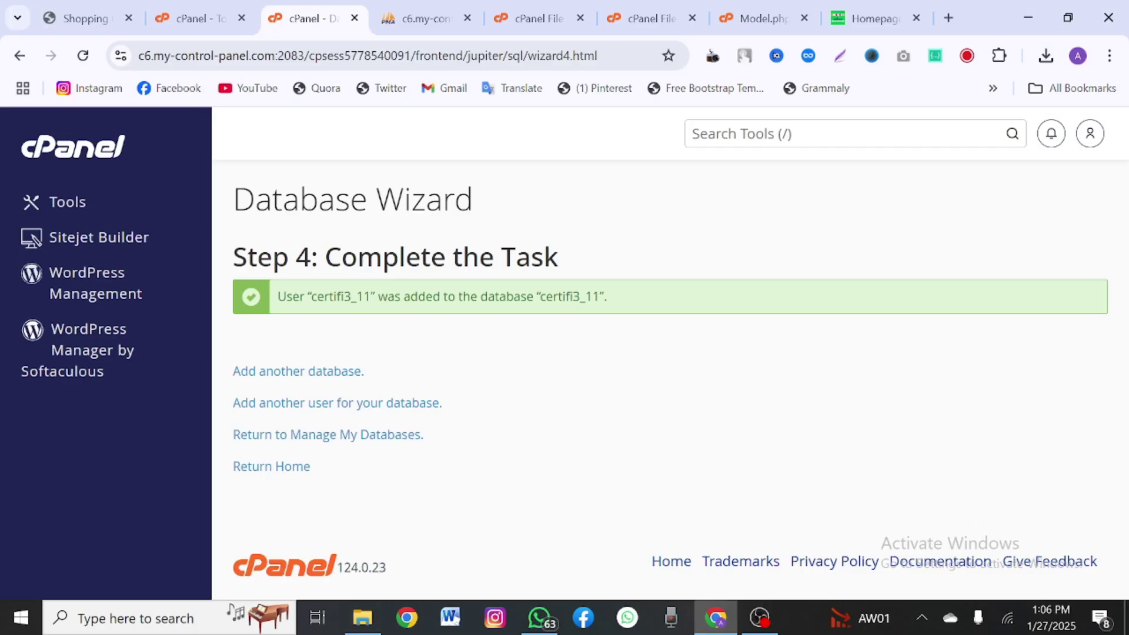
{"action": "left_click_drag", "start_coordinate": [352, 297], "coordinate": [324, 296]}
{"action": "left_click_drag", "start_coordinate": [562, 296], "coordinate": [536, 297]}
{"action": "left_click", "coordinate": [758, 18]}
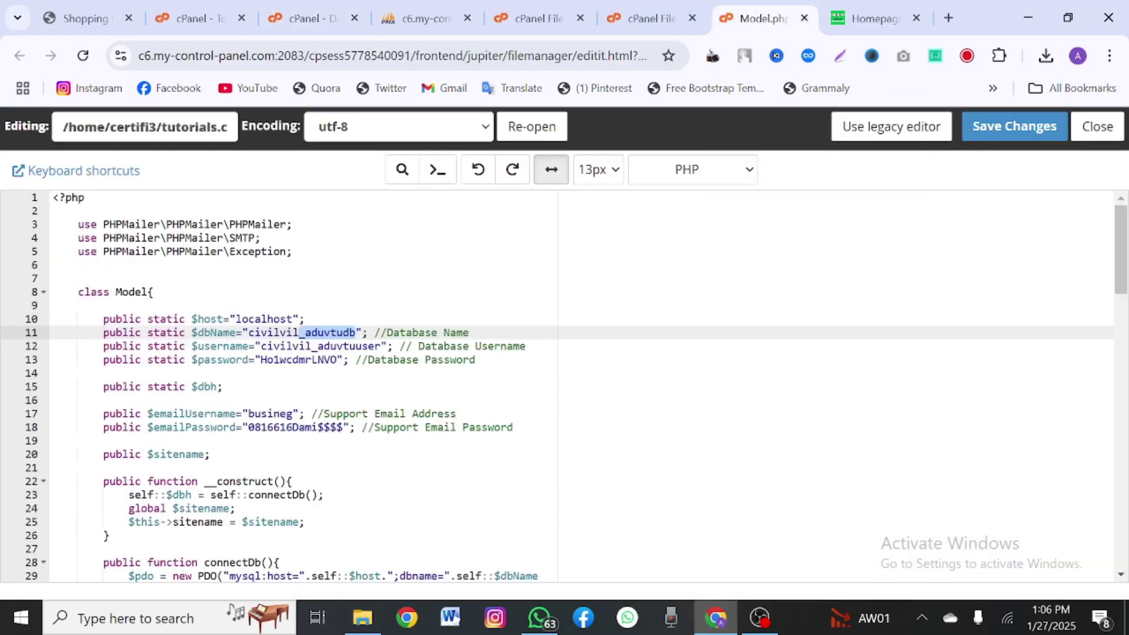
{"action": "left_click", "coordinate": [355, 332]}
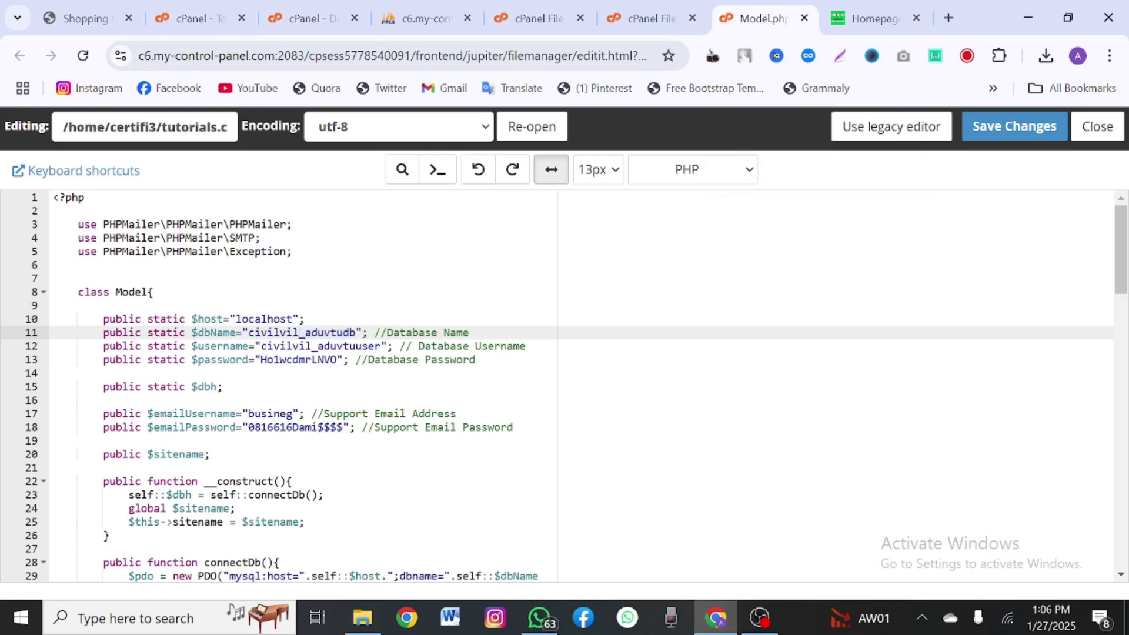
{"action": "left_click_drag", "start_coordinate": [356, 332], "coordinate": [248, 332]}
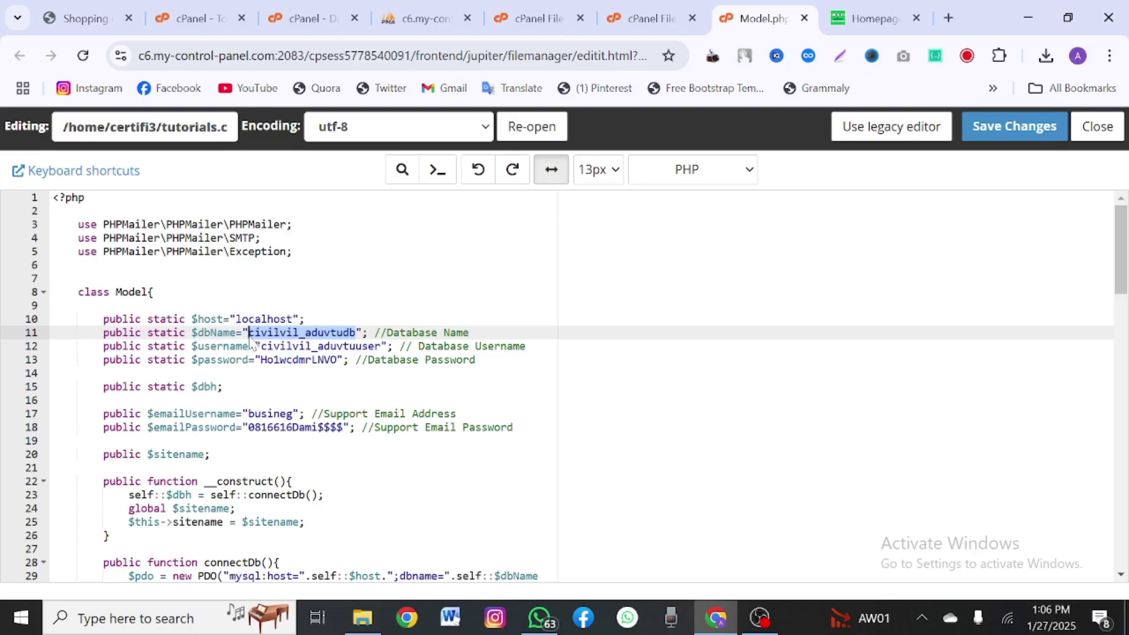
{"action": "key", "text": "ctrl+v"}
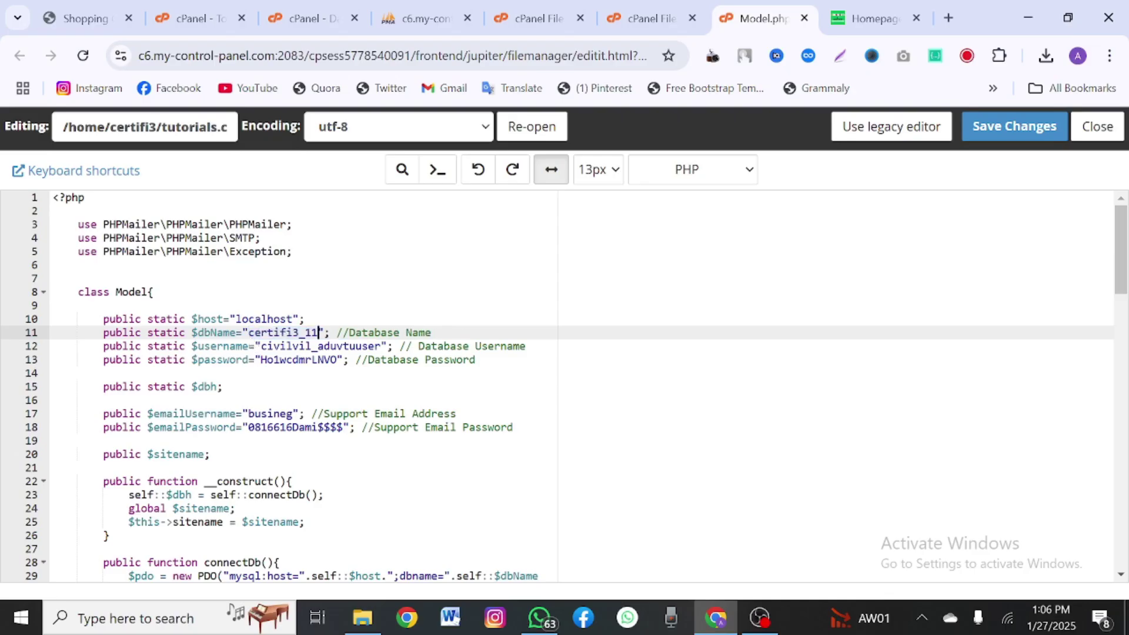
Replace the database username with certifi3_11 and the database password with the new one.
{"action": "left_click_drag", "start_coordinate": [381, 345], "coordinate": [261, 346]}
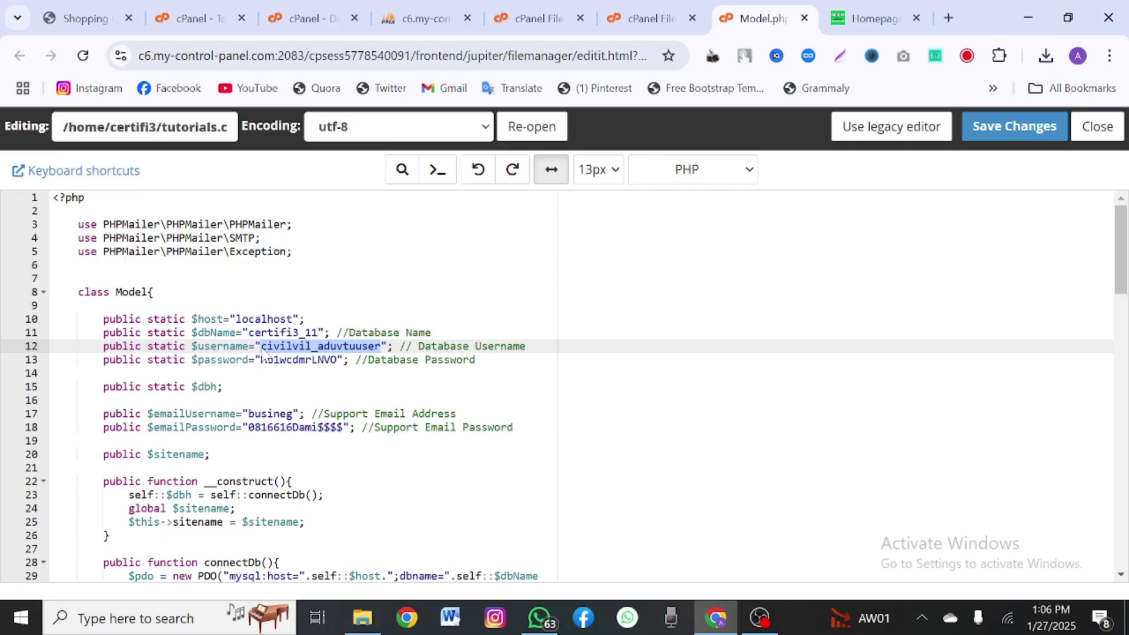
{"action": "type", "text": "certifi3_11"}
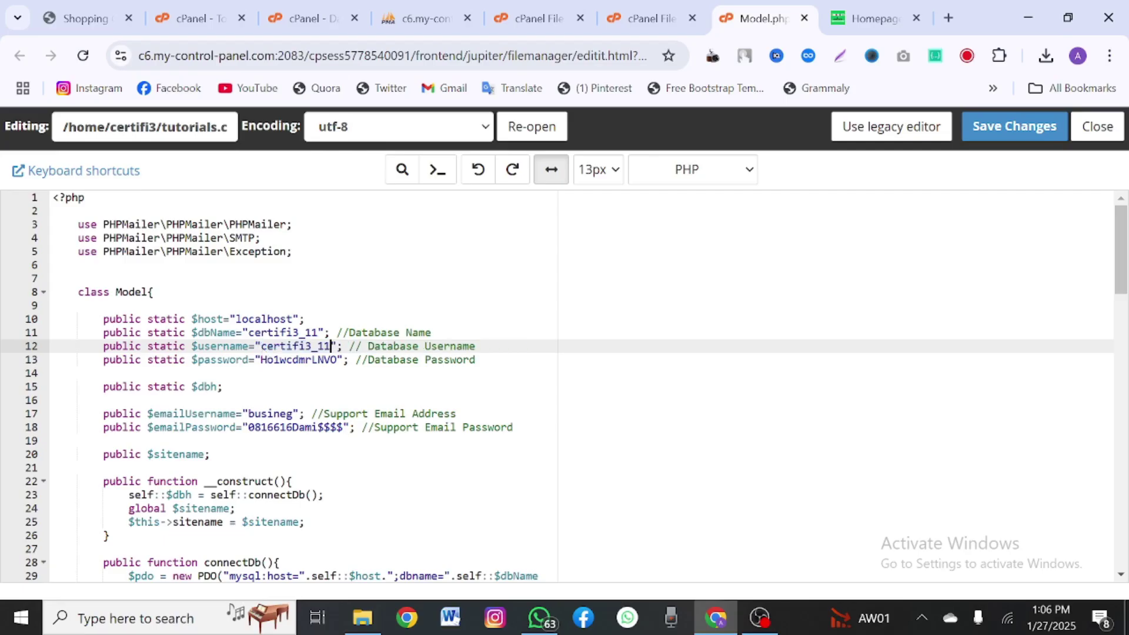
{"action": "left_click_drag", "start_coordinate": [338, 359], "coordinate": [261, 359]}
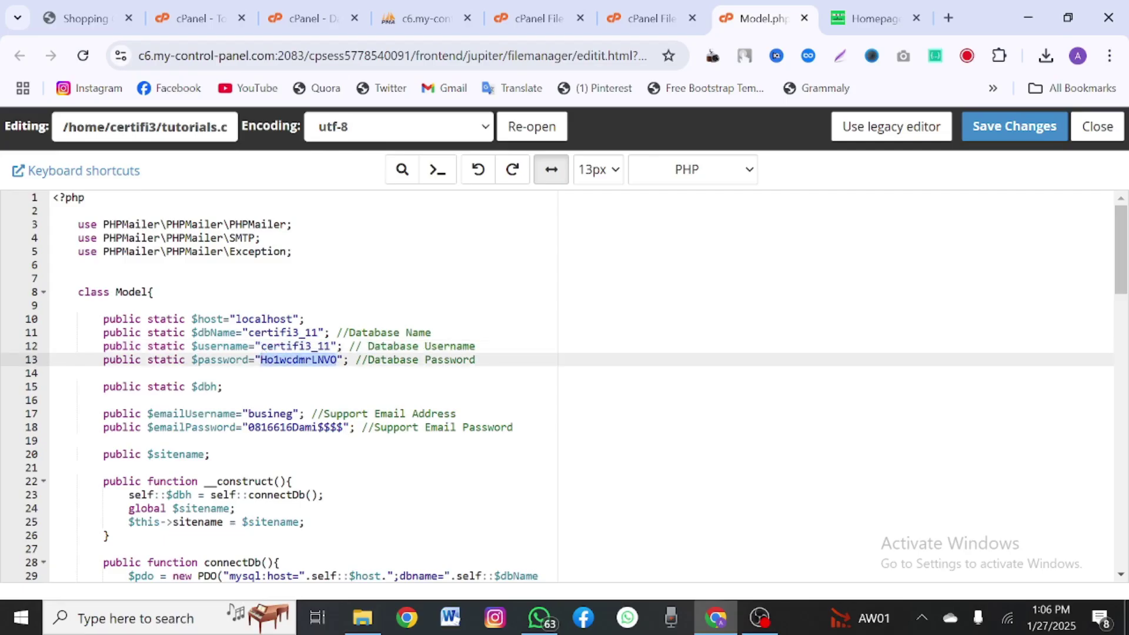
{"action": "type", "text": "certifi3_11"}
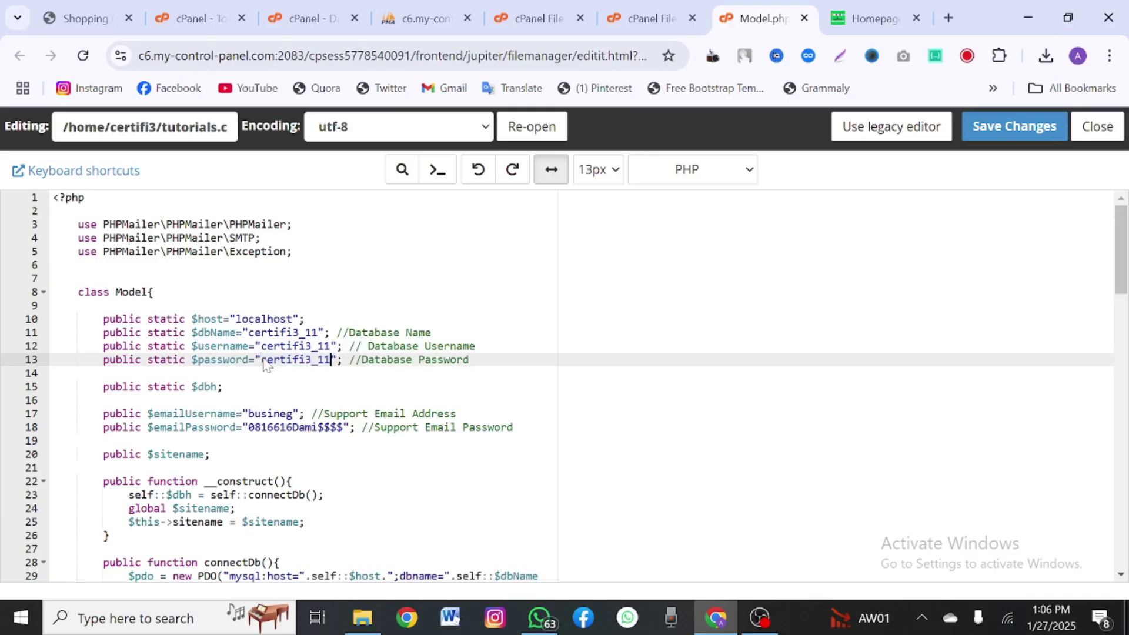
{"action": "scroll", "coordinate": [266, 365], "scroll_direction": "down", "scroll_amount": 1}
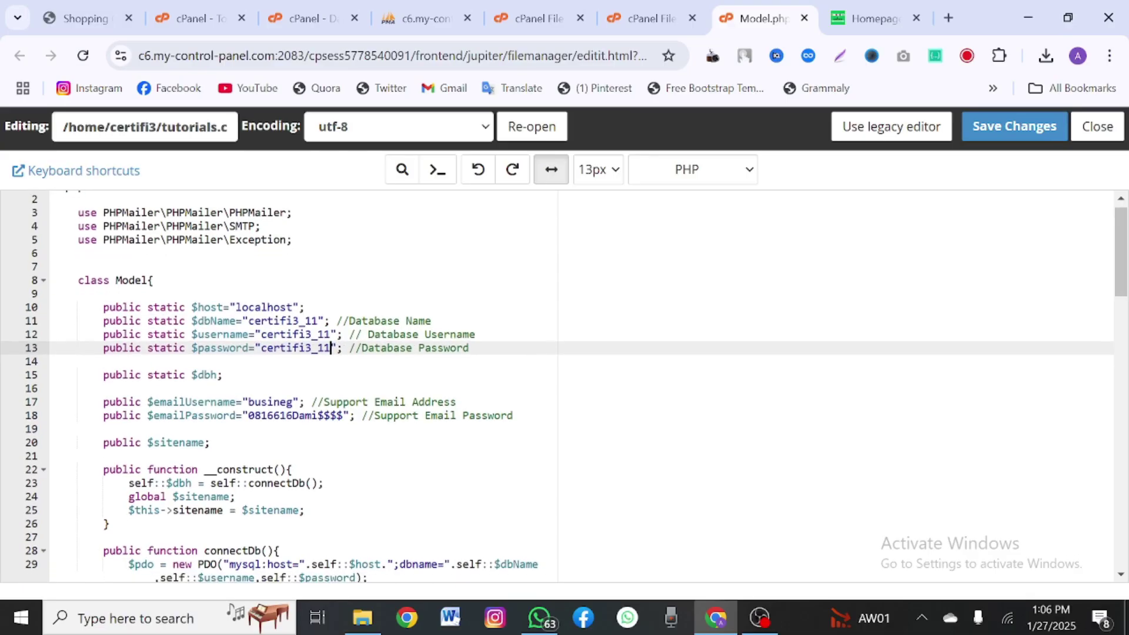
{"action": "double_click", "coordinate": [270, 402]}
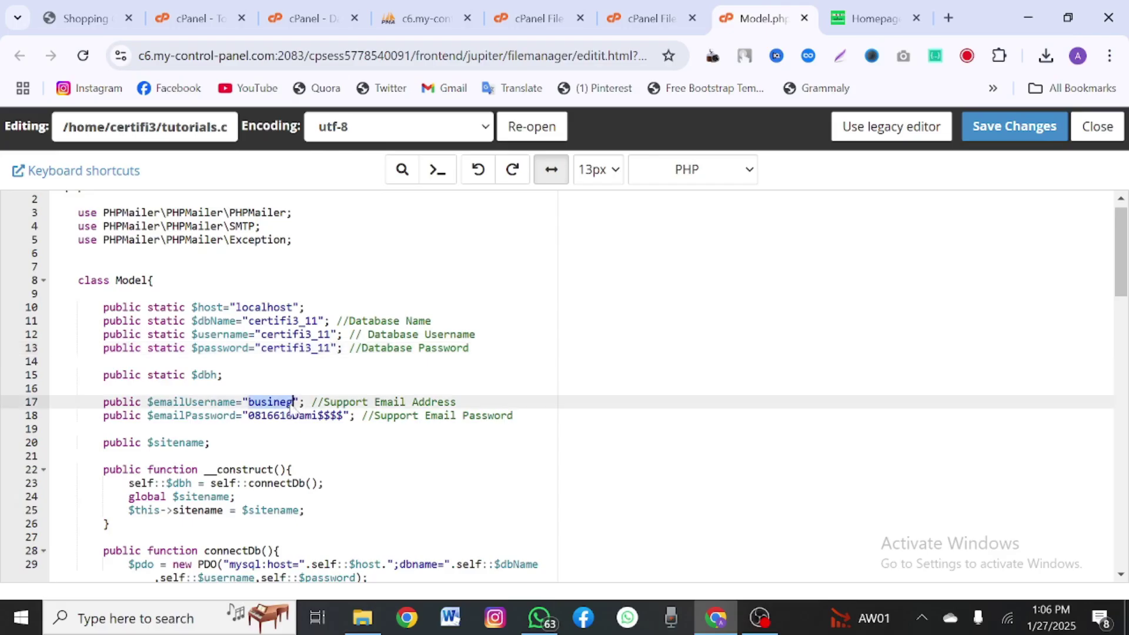
Replace the support email on line 17 of Model.php with the site's new address and save the file.
{"action": "left_click", "coordinate": [293, 403]}
{"action": "key", "text": "BackSpace"}
{"action": "key", "text": "BackSpace"}
{"action": "key", "text": "BackSpace"}
{"action": "key", "text": "BackSpace"}
{"action": "key", "text": "BackSpace"}
{"action": "key", "text": "BackSpace"}
{"action": "key", "text": "BackSpace"}
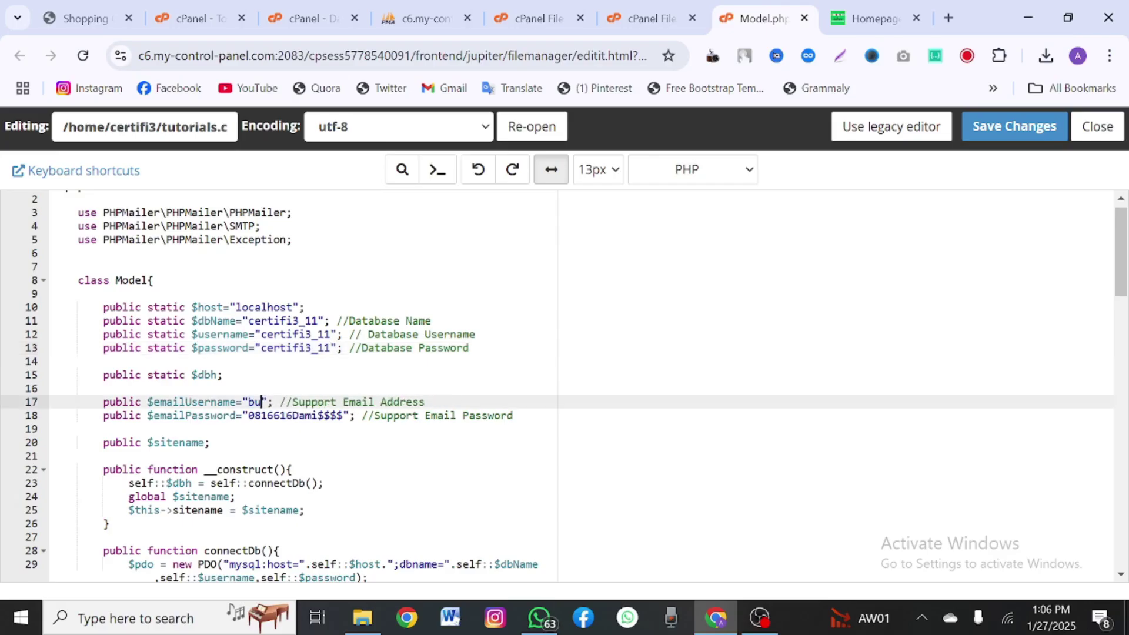
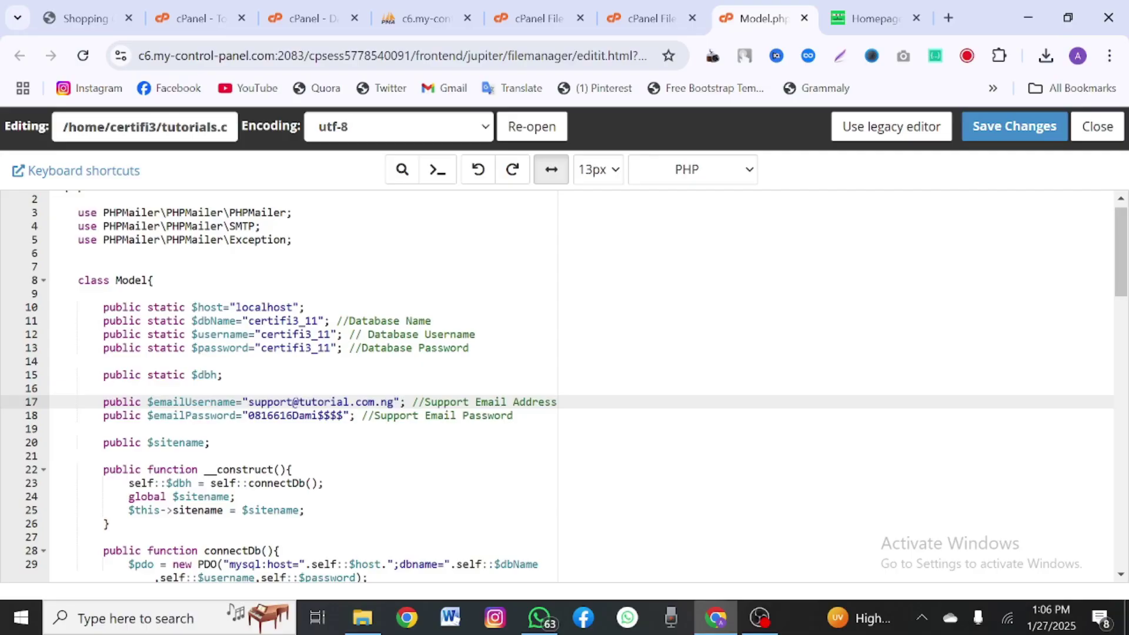
{"action": "scroll", "coordinate": [565, 386], "scroll_direction": "down", "scroll_amount": 3}
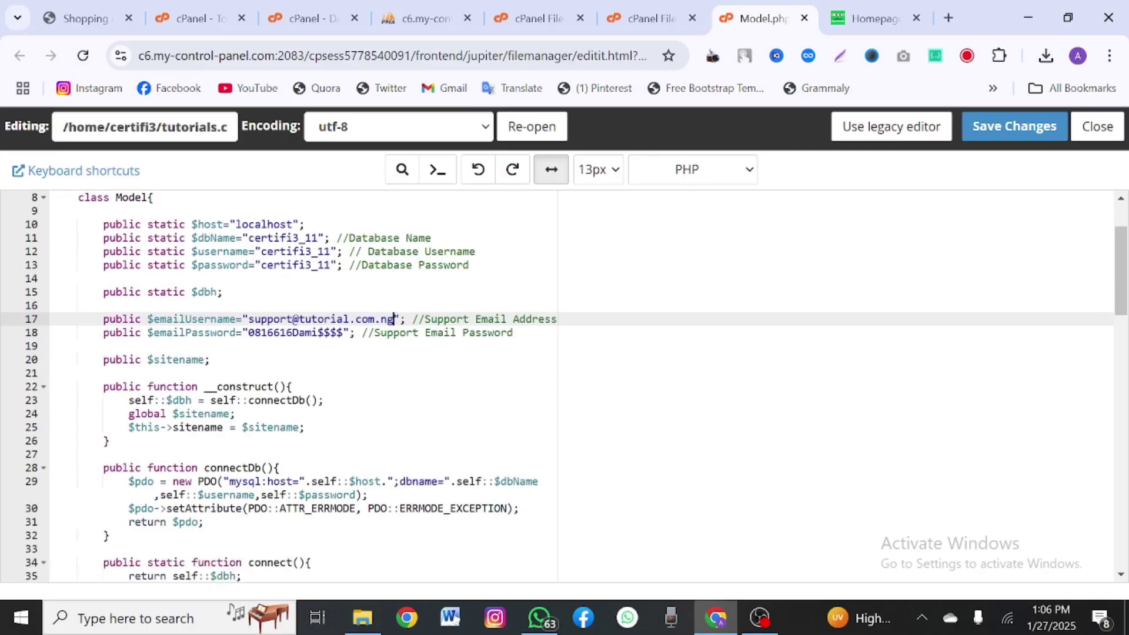
{"action": "left_click", "coordinate": [977, 139]}
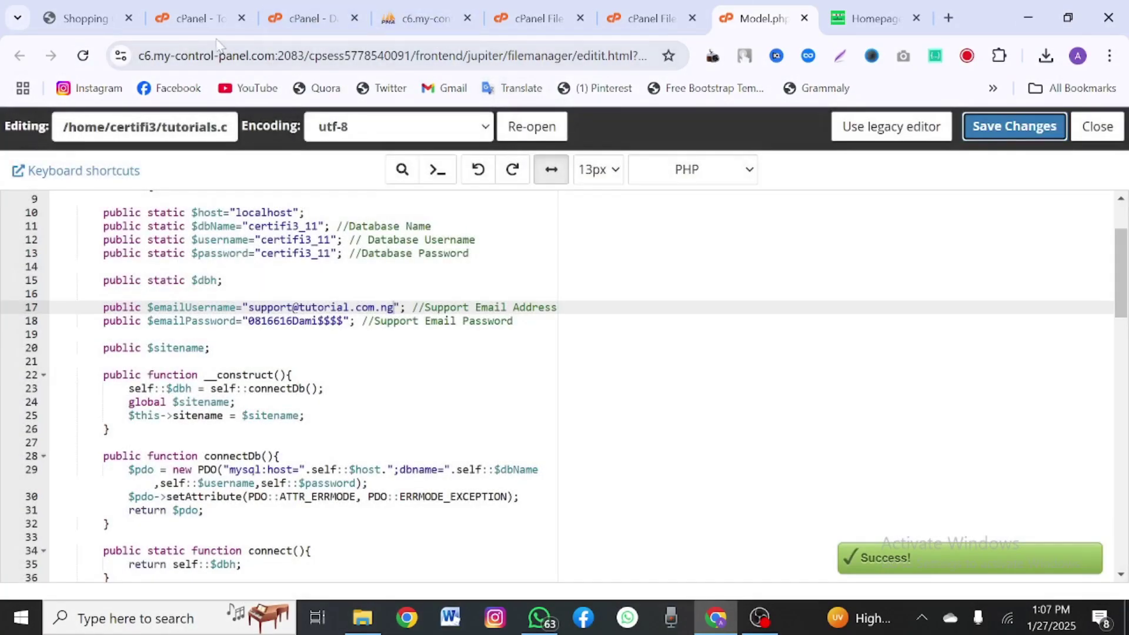
Find phpMyAdmin with the cPanel tool search 'ph' and open it.
{"action": "left_click", "coordinate": [200, 18]}
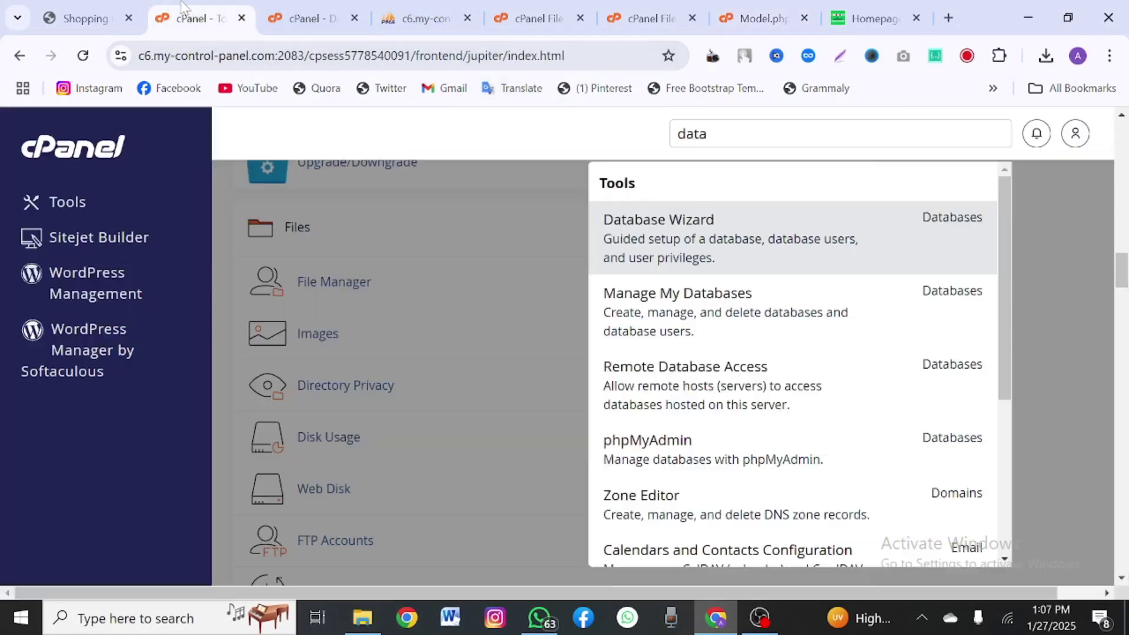
{"action": "left_click", "coordinate": [708, 133]}
{"action": "key", "text": "ctrl+a"}
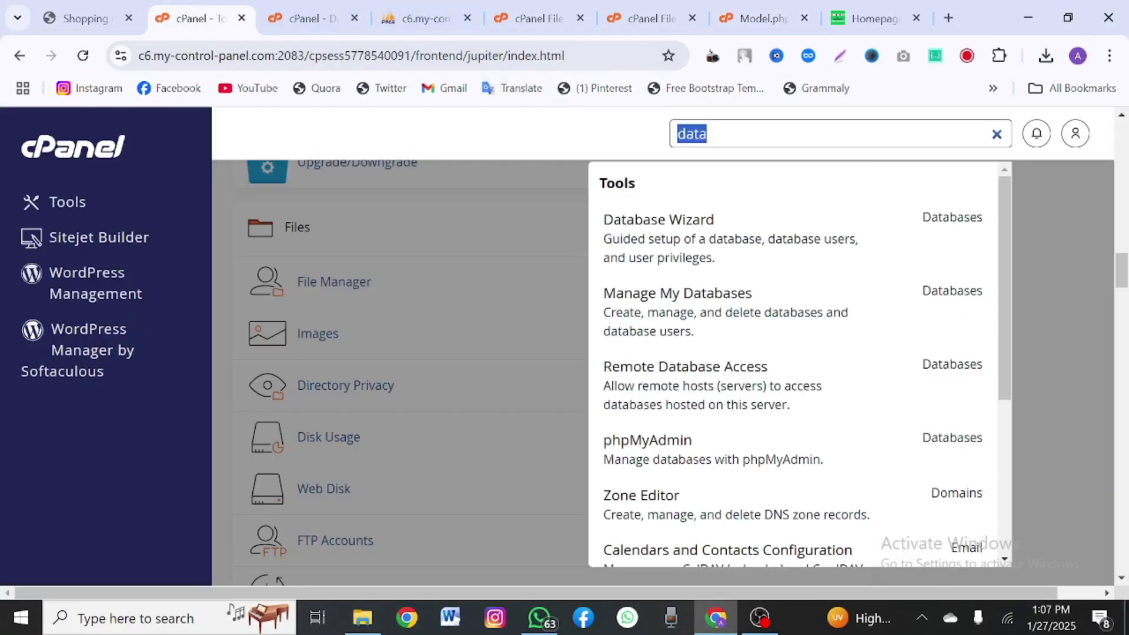
{"action": "type", "text": "ph"}
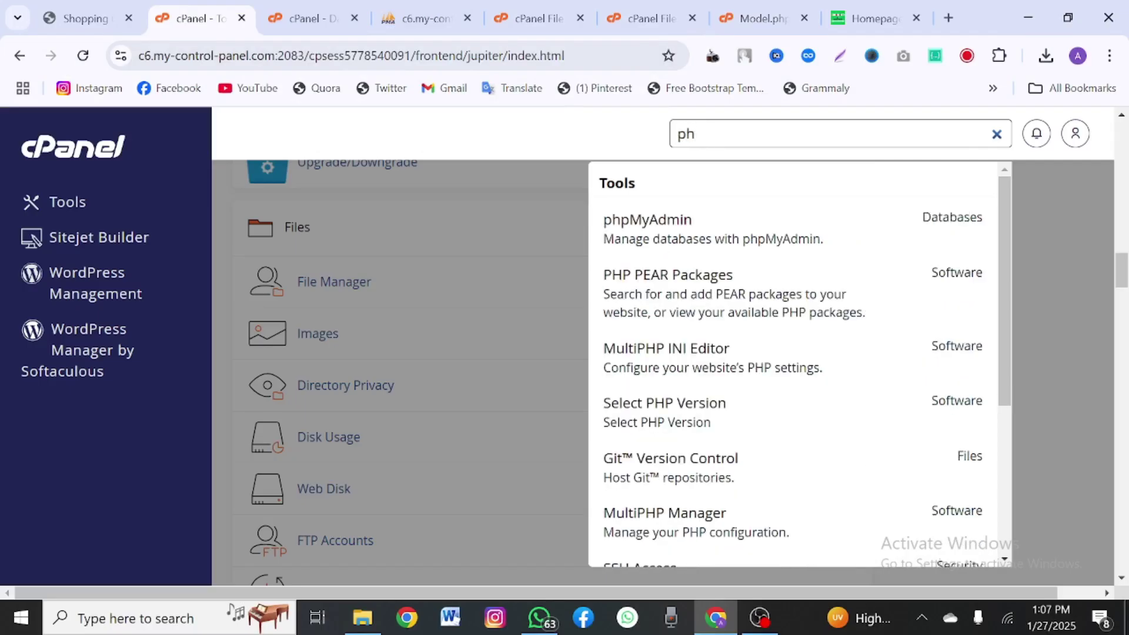
{"action": "left_click", "coordinate": [683, 237]}
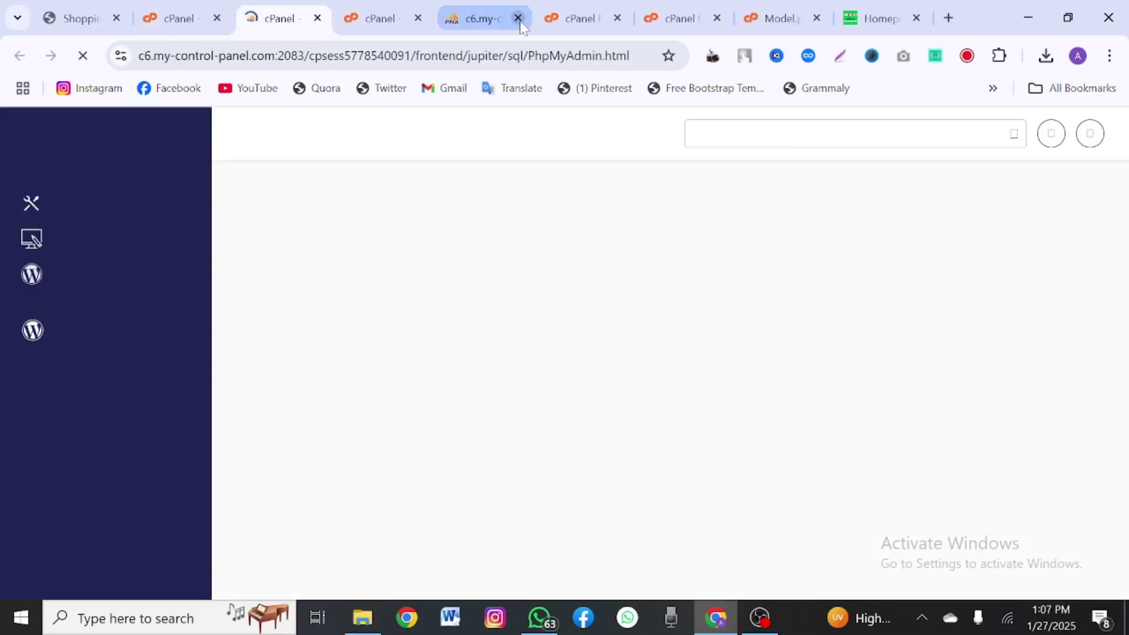
{"action": "left_click", "coordinate": [520, 20]}
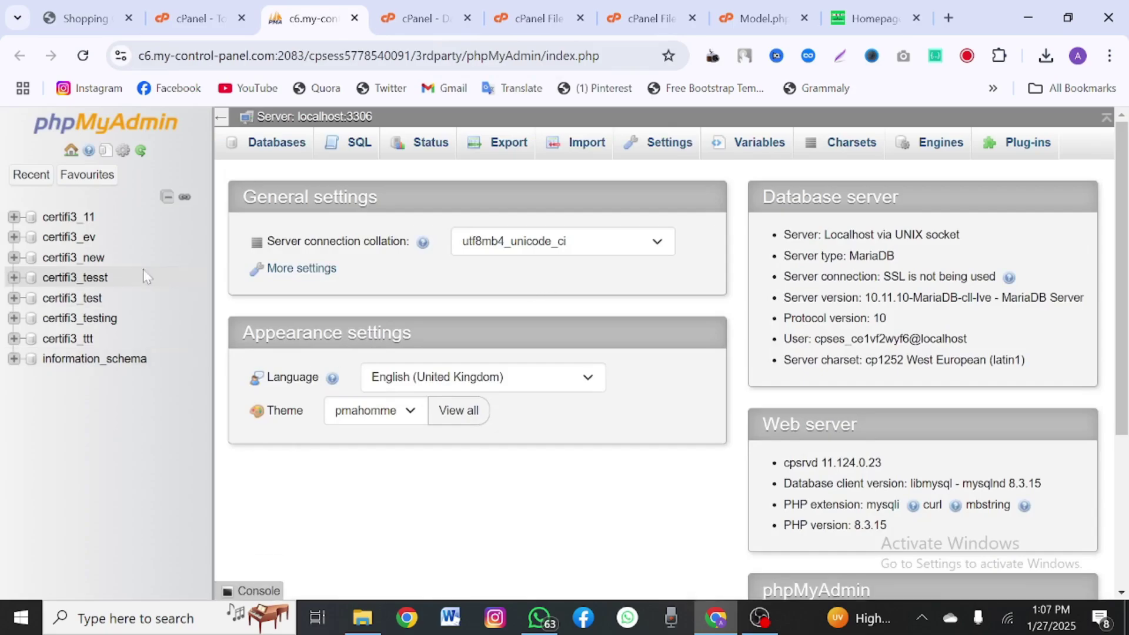
Go to the certifi3_11 database's Import page and choose a file from the computer.
{"action": "left_click", "coordinate": [87, 219]}
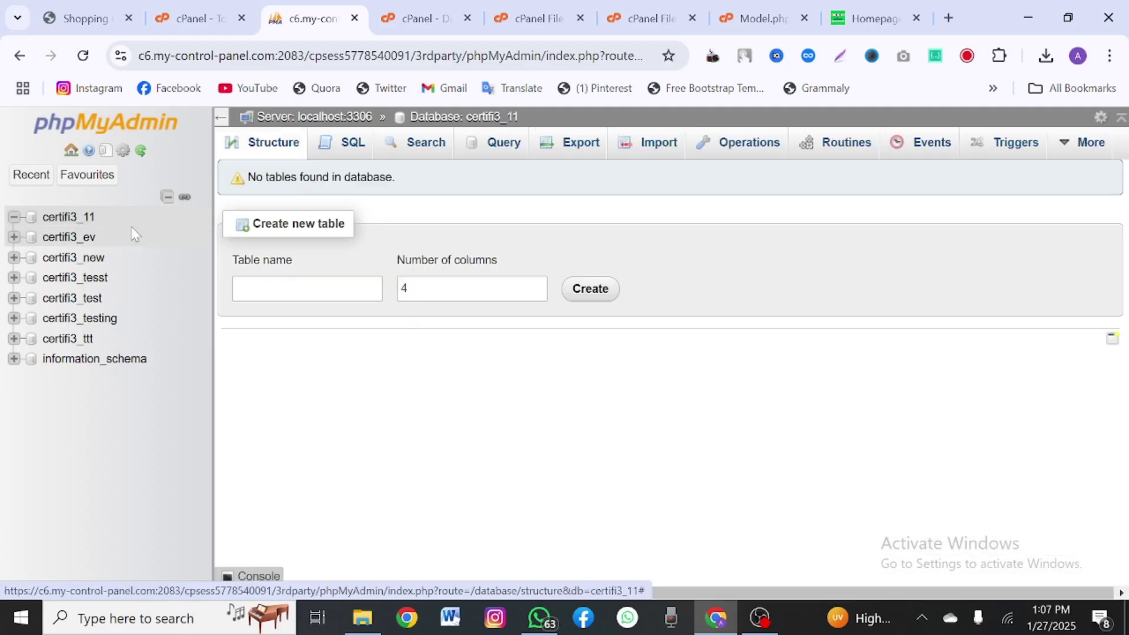
{"action": "left_click", "coordinate": [658, 147]}
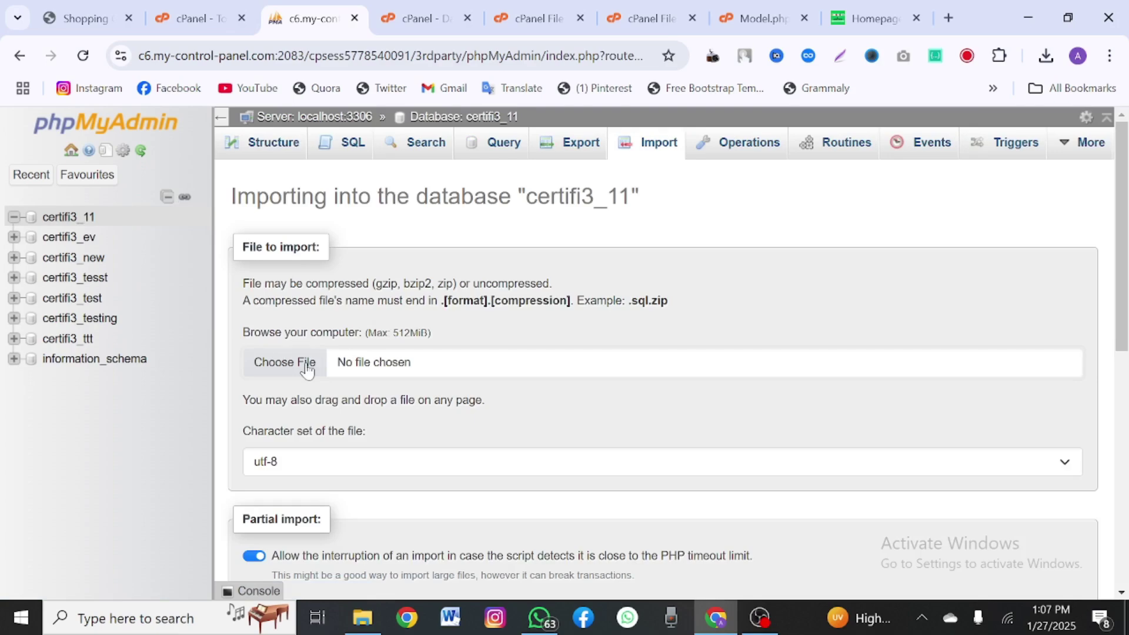
{"action": "left_click", "coordinate": [291, 363]}
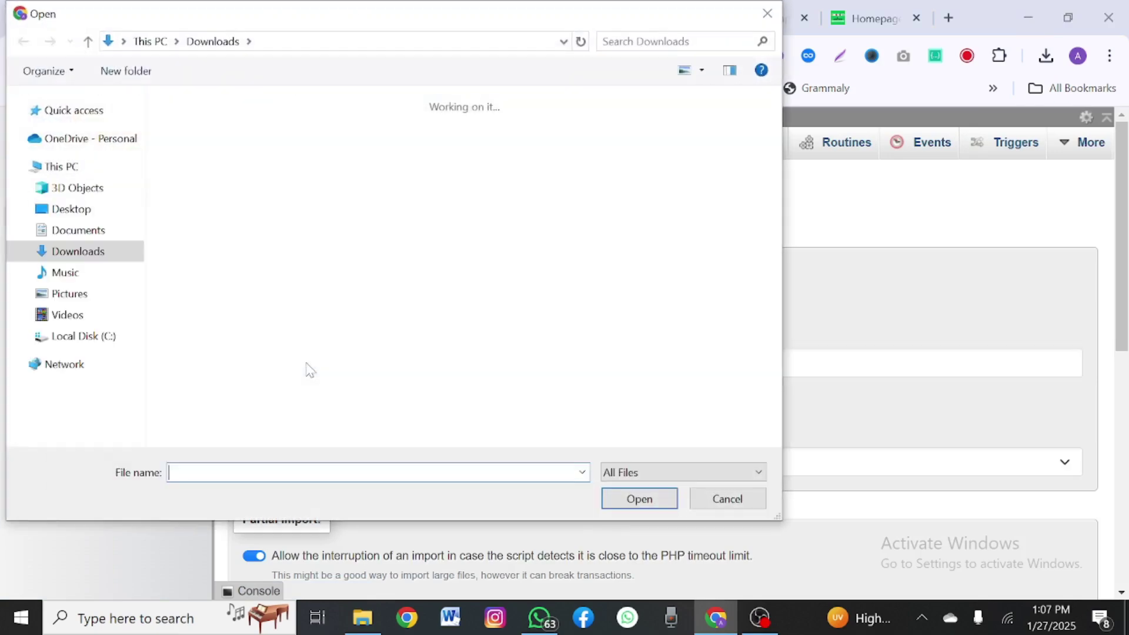
Import databasevtudb (2).sql into certifi3_11, running its 94 queries to create the VTU tables.
{"action": "left_click", "coordinate": [259, 211]}
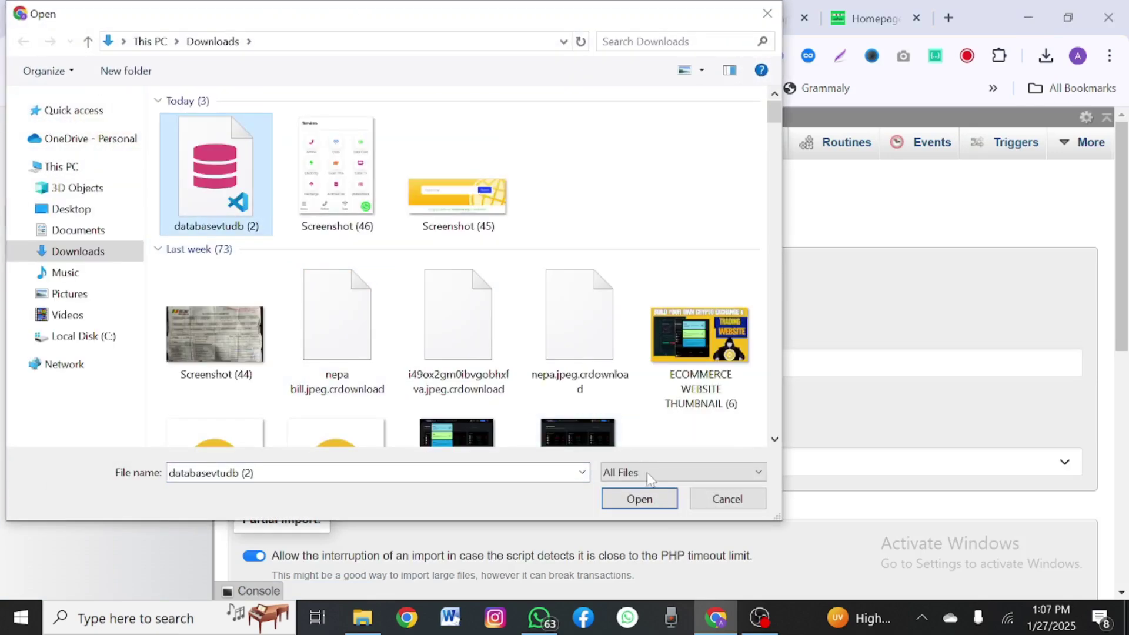
{"action": "left_click", "coordinate": [640, 498]}
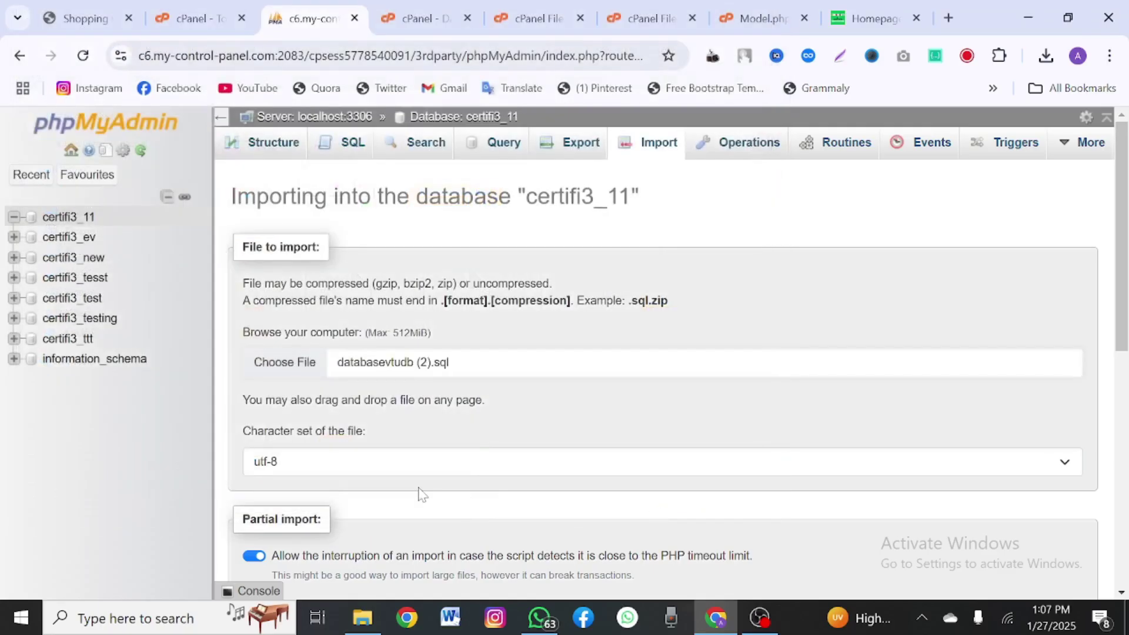
{"action": "scroll", "coordinate": [420, 494], "scroll_direction": "down", "scroll_amount": 15}
{"action": "left_click", "coordinate": [256, 539]}
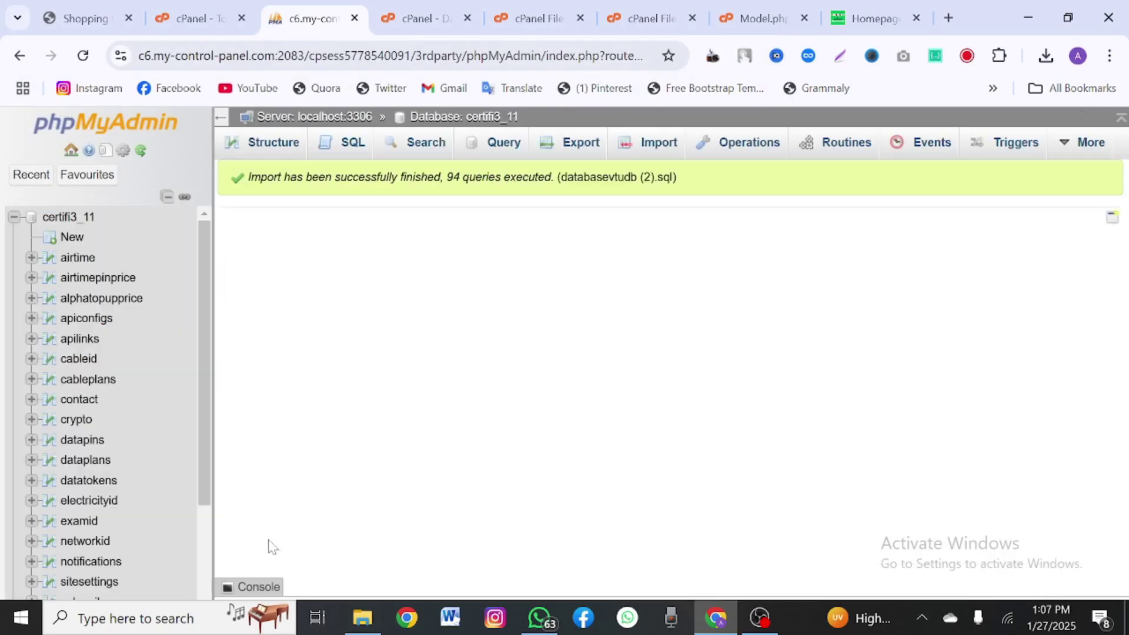
{"action": "scroll", "coordinate": [91, 423], "scroll_direction": "down", "scroll_amount": 2}
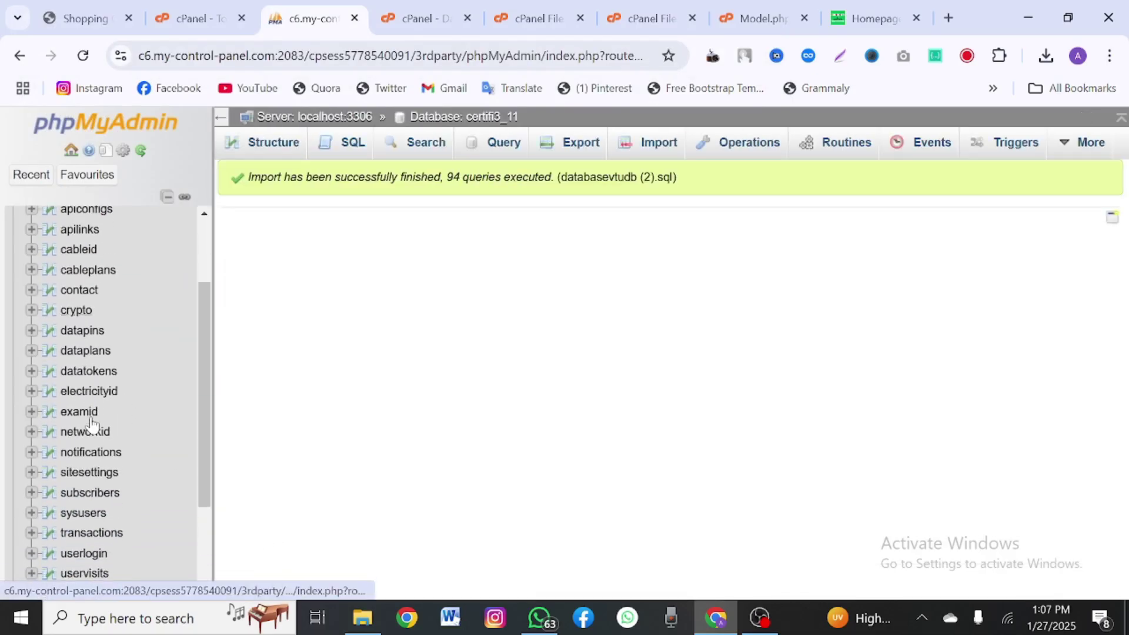
{"action": "scroll", "coordinate": [92, 423], "scroll_direction": "down", "scroll_amount": 1}
{"action": "scroll", "coordinate": [94, 425], "scroll_direction": "up", "scroll_amount": 1}
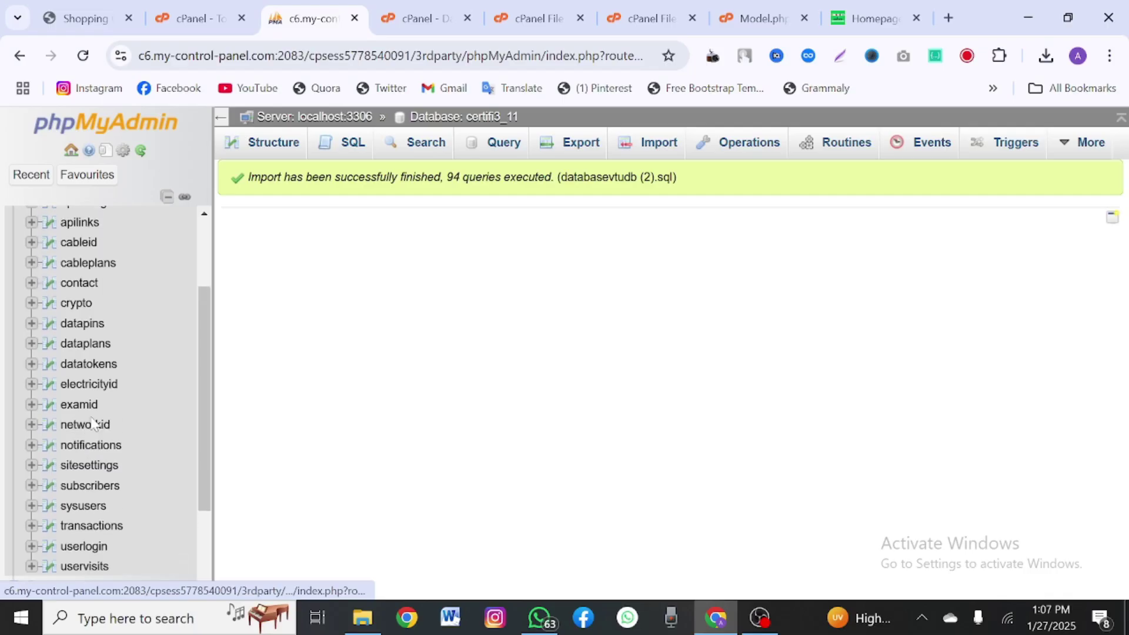
In the sysusers table, set the admin row's sysName to v3design and enter a new sysToken.
{"action": "left_click", "coordinate": [85, 507]}
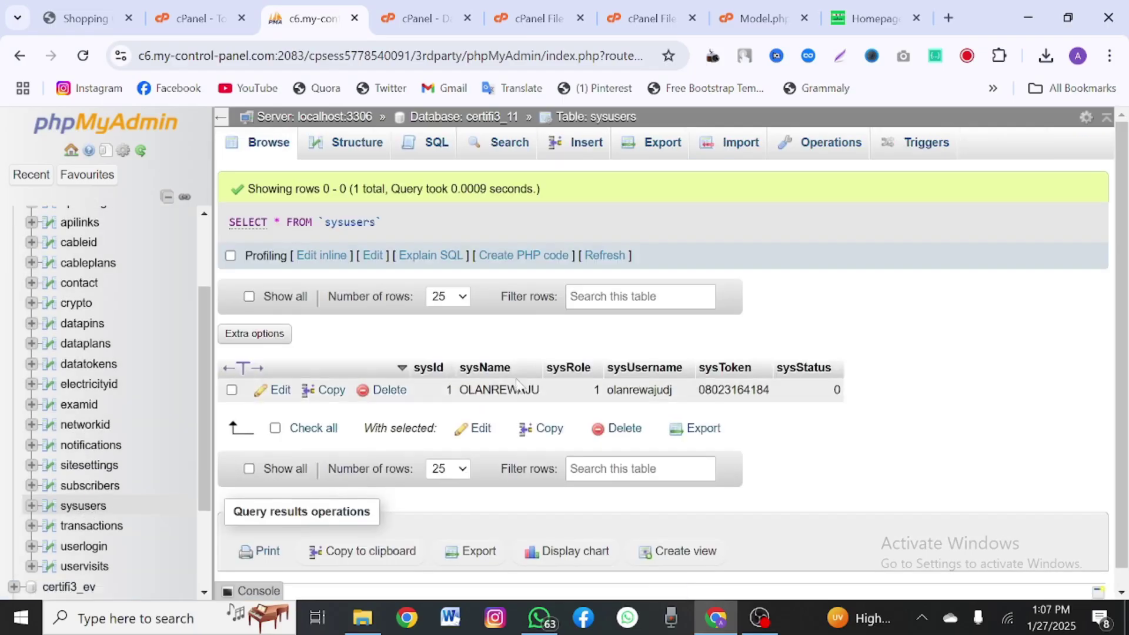
{"action": "double_click", "coordinate": [498, 390]}
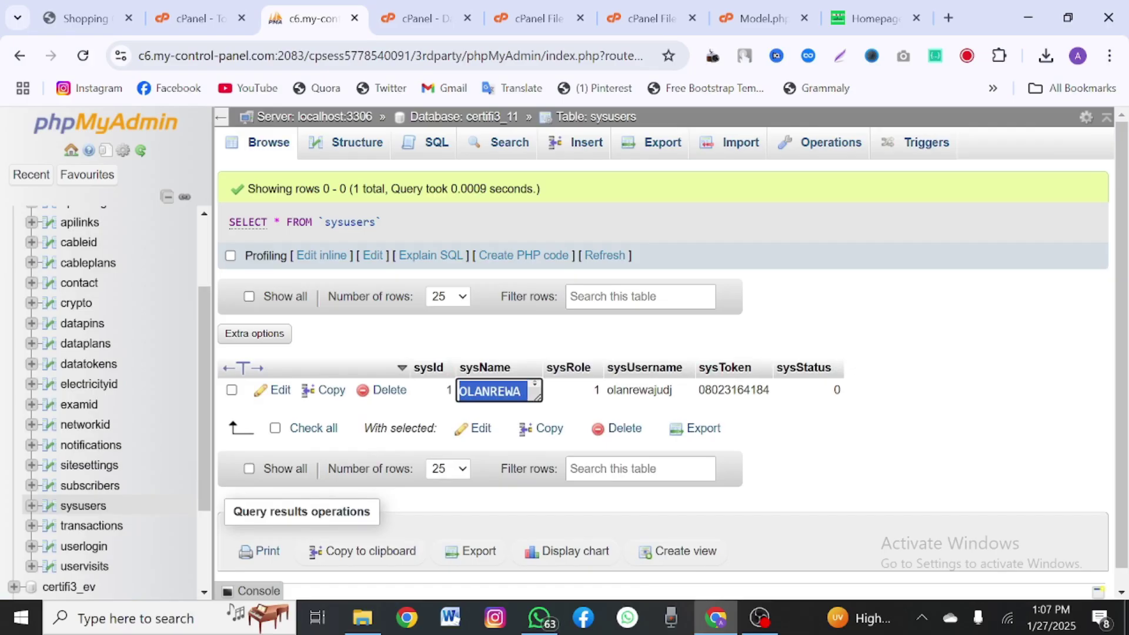
{"action": "type", "text": "v3"}
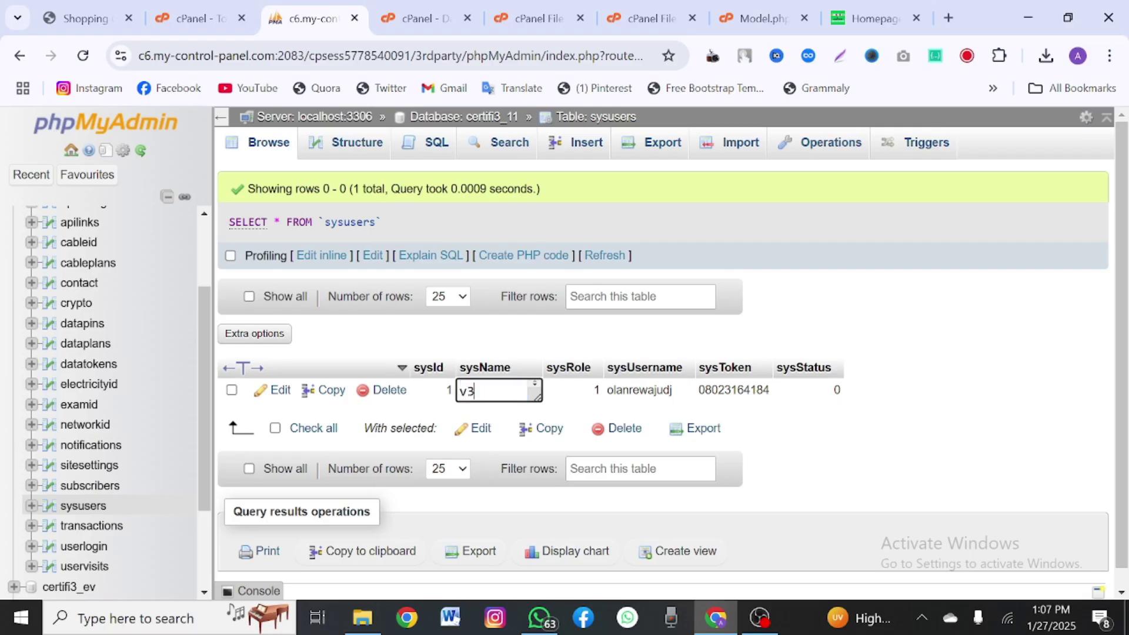
{"action": "type", "text": "design"}
{"action": "key", "text": "Return"}
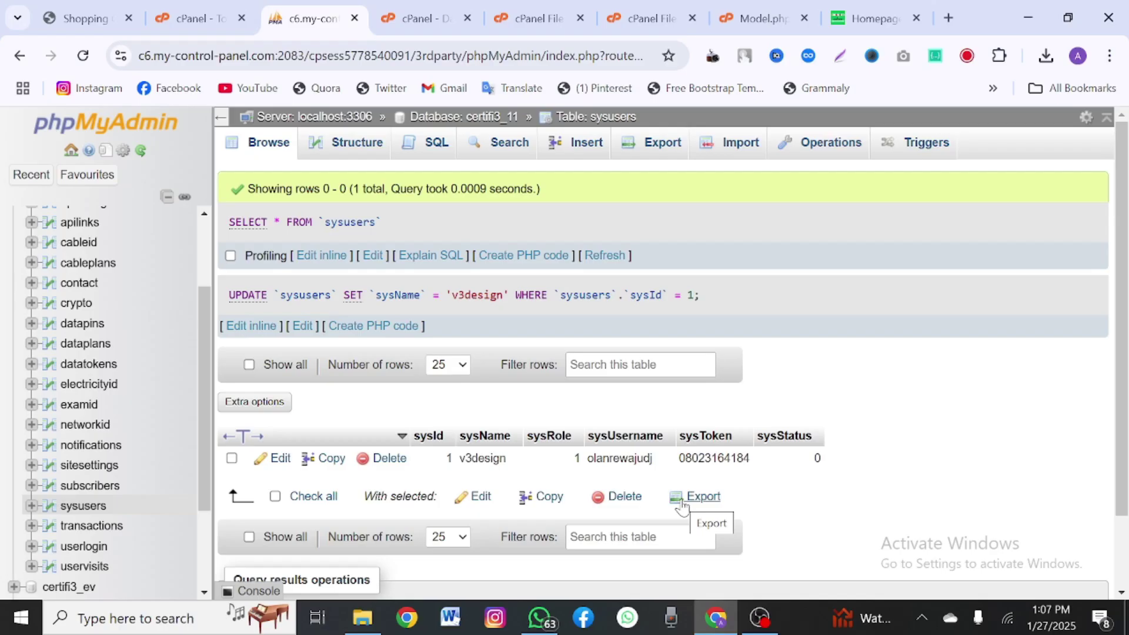
{"action": "double_click", "coordinate": [720, 467]}
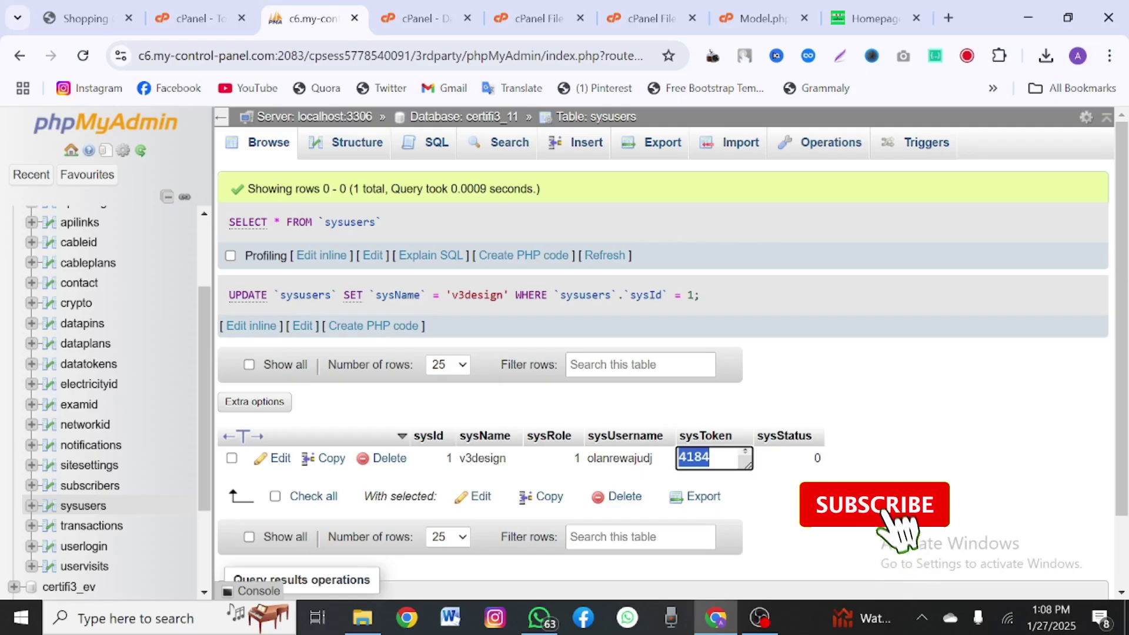
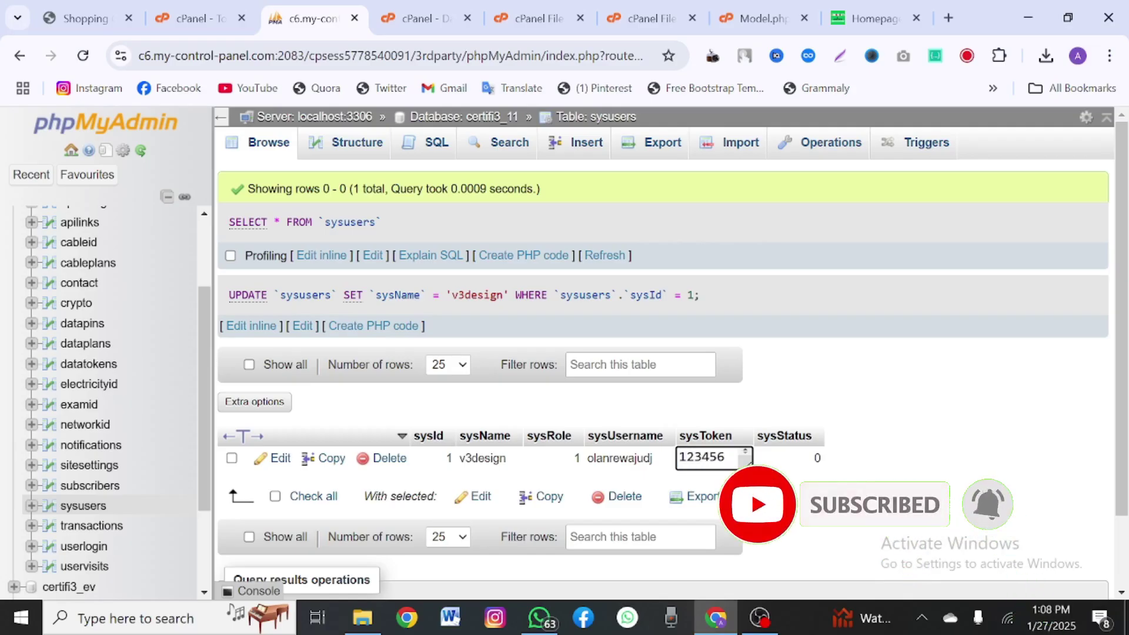
{"action": "key", "text": "Return"}
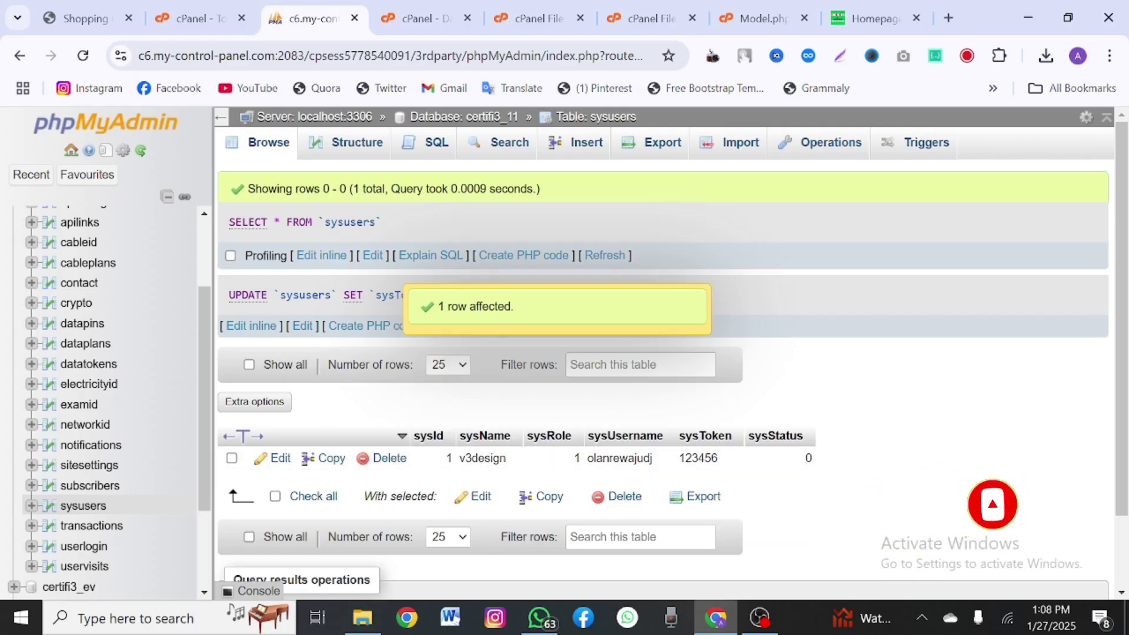
Load the live tutorials.com.ng site in a new browser tab.
{"action": "left_click", "coordinate": [540, 13]}
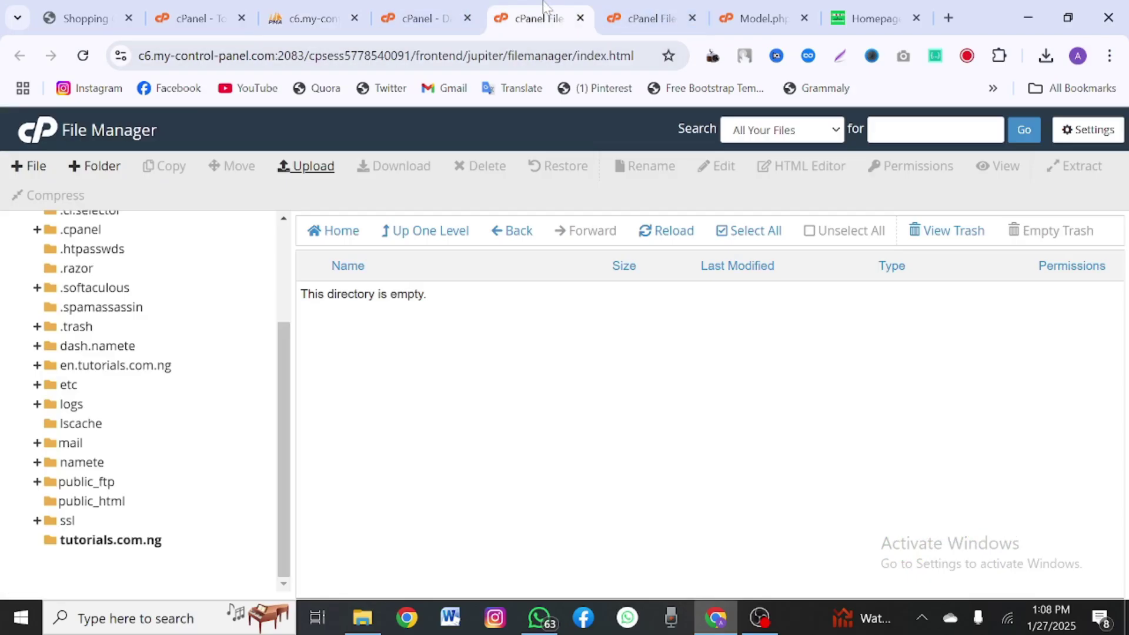
{"action": "scroll", "coordinate": [158, 410], "scroll_direction": "up", "scroll_amount": 3}
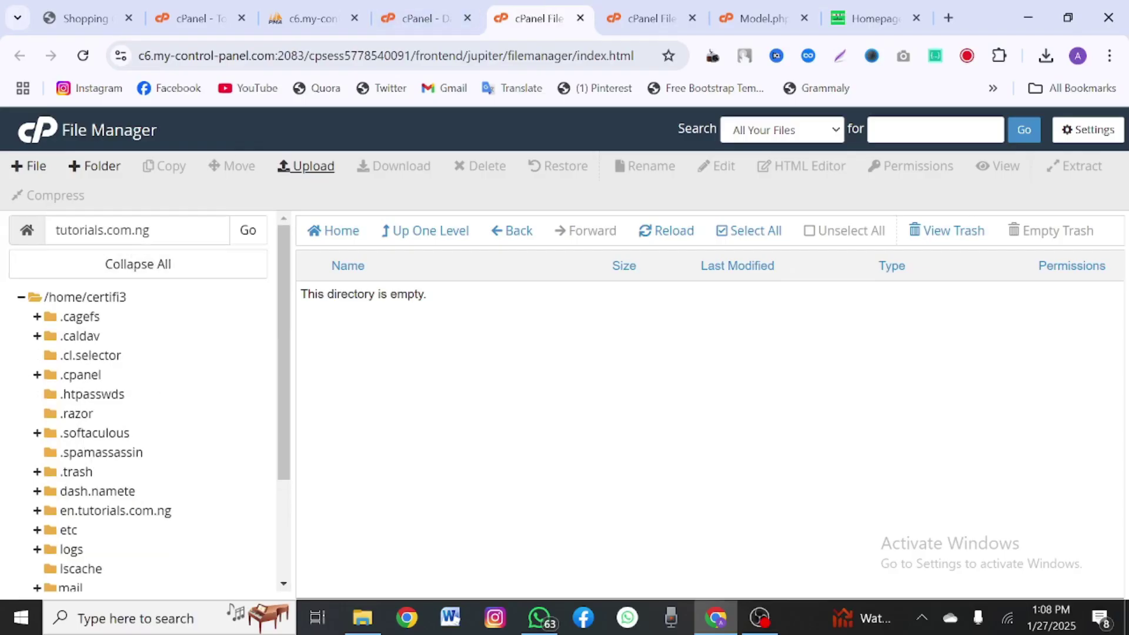
{"action": "left_click_drag", "start_coordinate": [177, 230], "coordinate": [44, 232]}
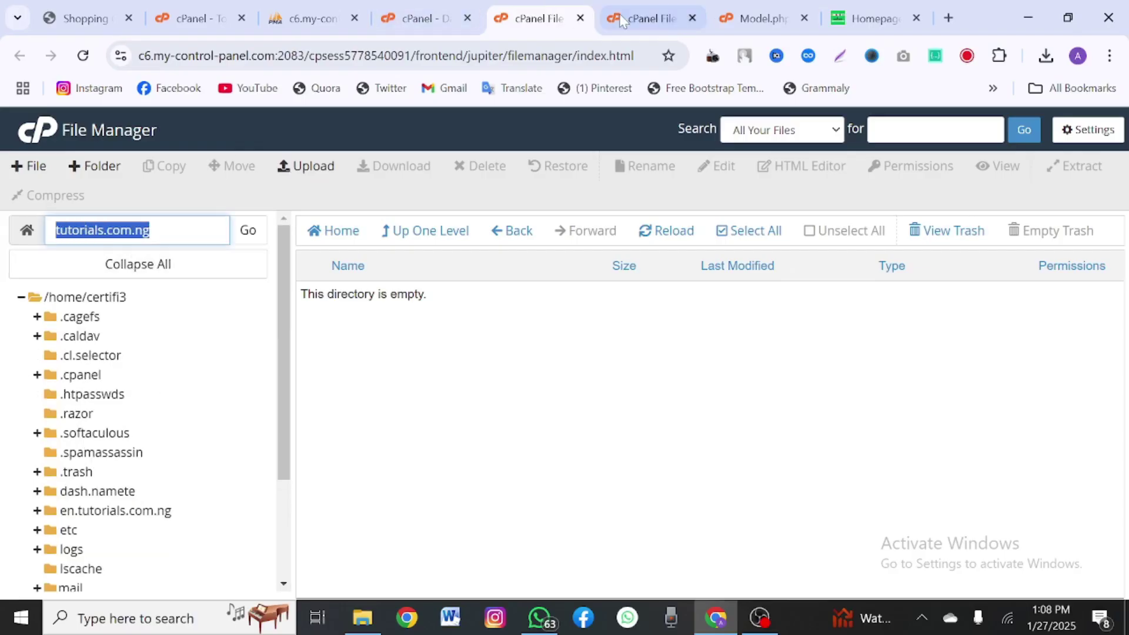
{"action": "left_click", "coordinate": [945, 18]}
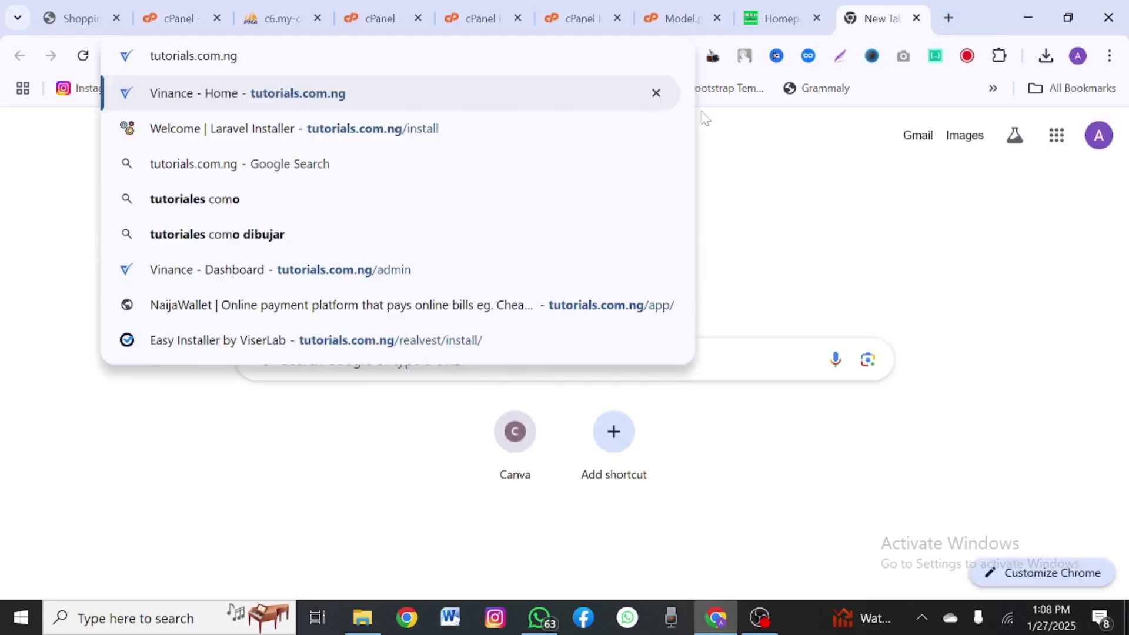
{"action": "key", "text": "Return"}
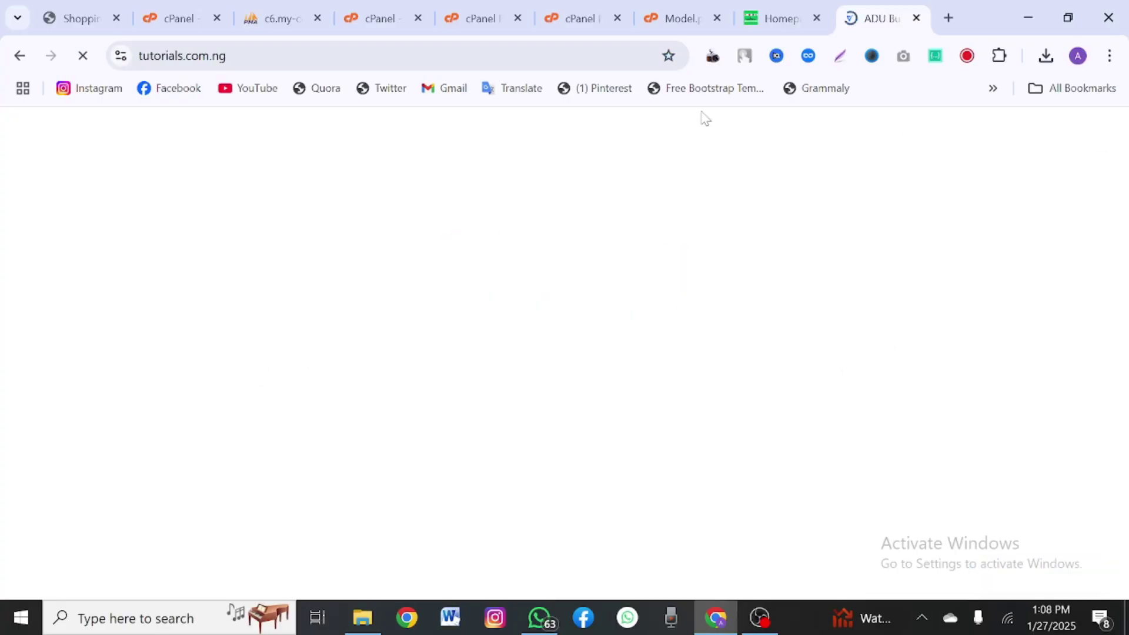
Look over the ADU Business homepage, open its Register page, and select the URL path.
{"action": "scroll", "coordinate": [358, 429], "scroll_direction": "down", "scroll_amount": 10}
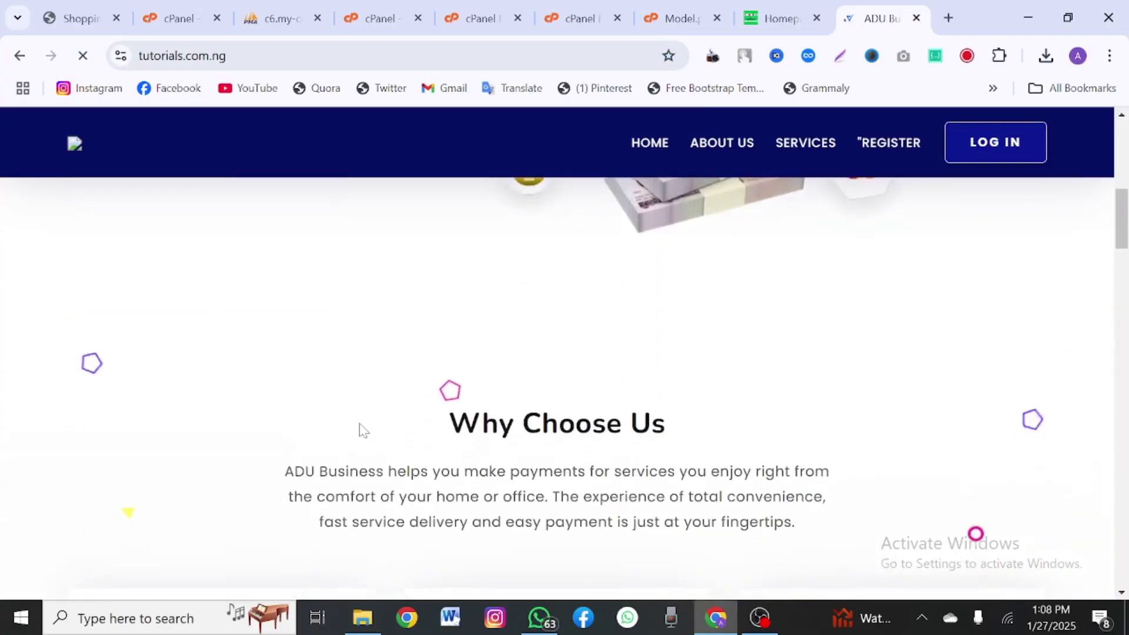
{"action": "scroll", "coordinate": [363, 430], "scroll_direction": "down", "scroll_amount": 20}
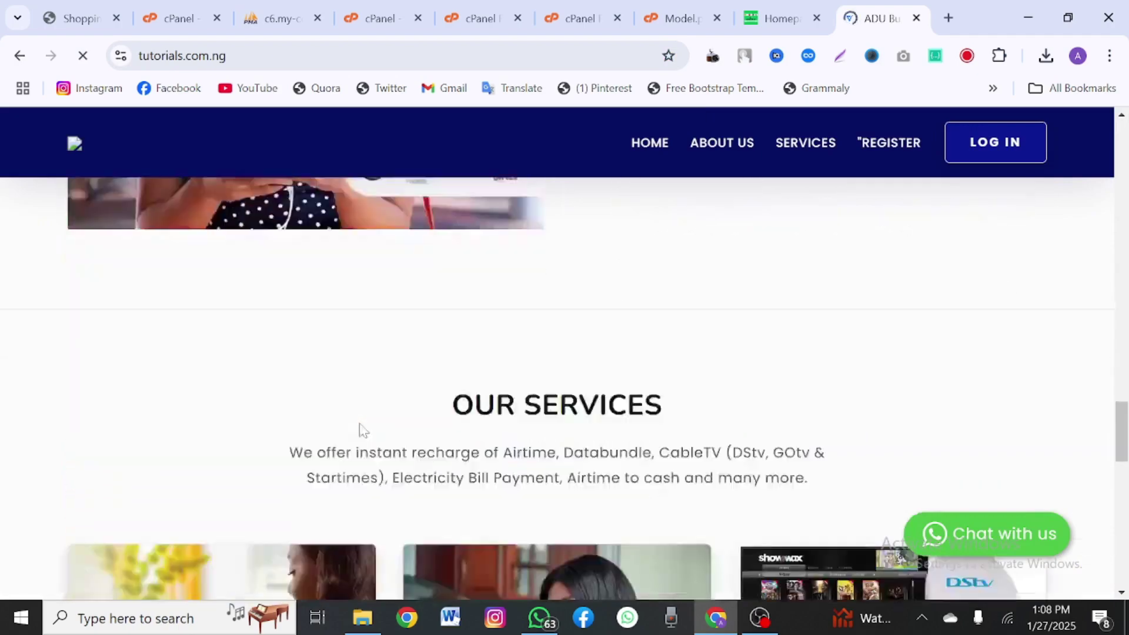
{"action": "scroll", "coordinate": [363, 430], "scroll_direction": "down", "scroll_amount": 15}
{"action": "scroll", "coordinate": [363, 430], "scroll_direction": "up", "scroll_amount": 15}
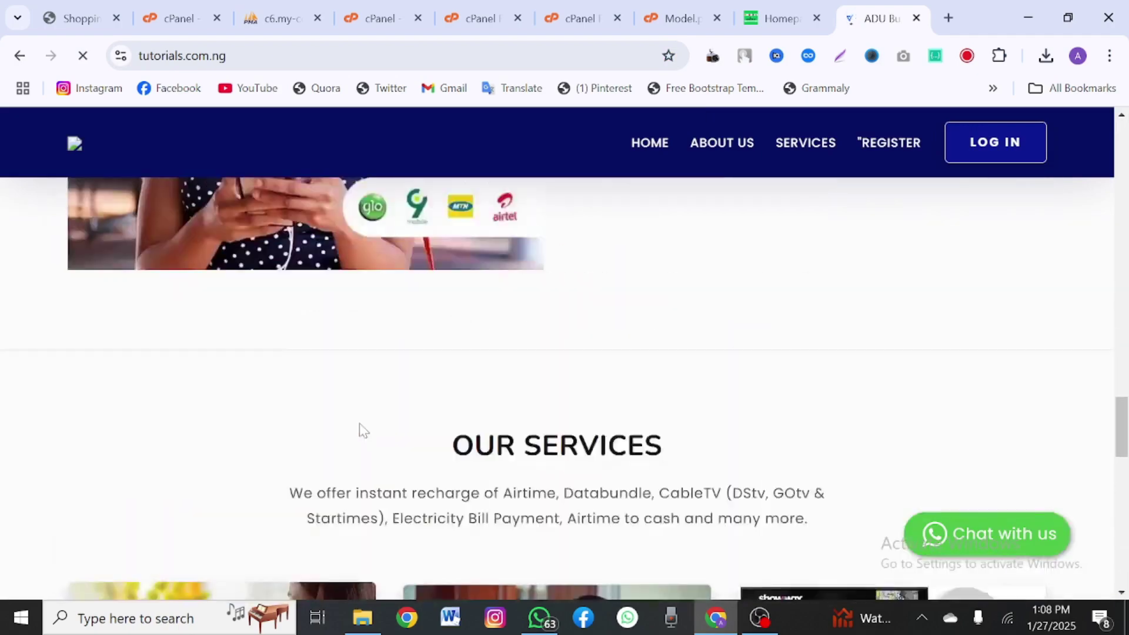
{"action": "scroll", "coordinate": [363, 430], "scroll_direction": "up", "scroll_amount": 15}
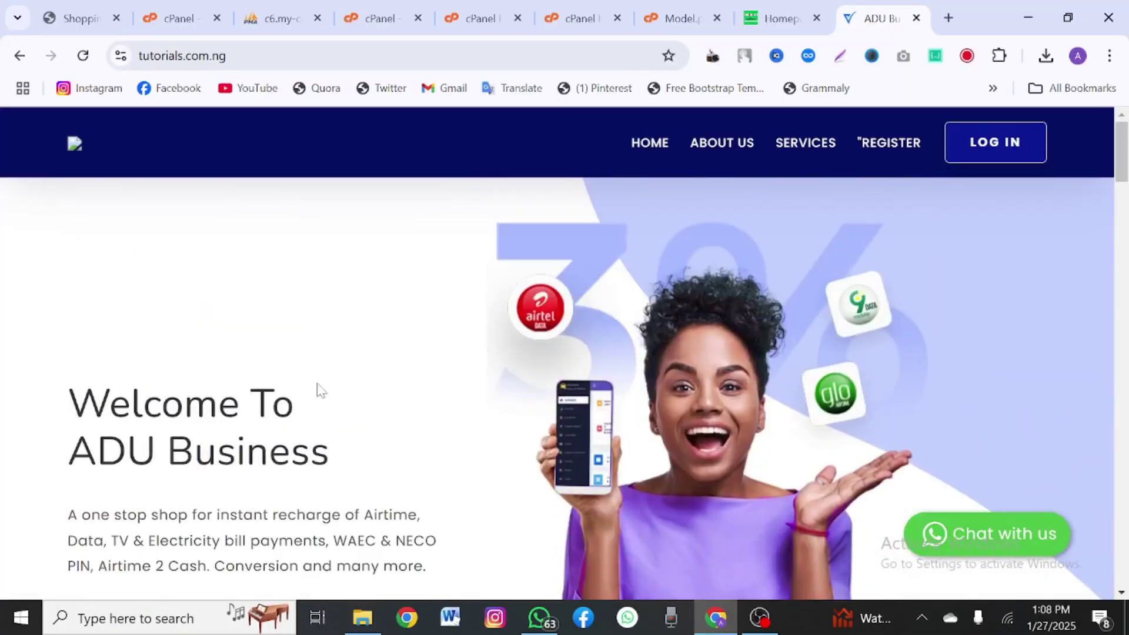
{"action": "scroll", "coordinate": [318, 385], "scroll_direction": "down", "scroll_amount": 5}
{"action": "scroll", "coordinate": [318, 386], "scroll_direction": "up", "scroll_amount": 1}
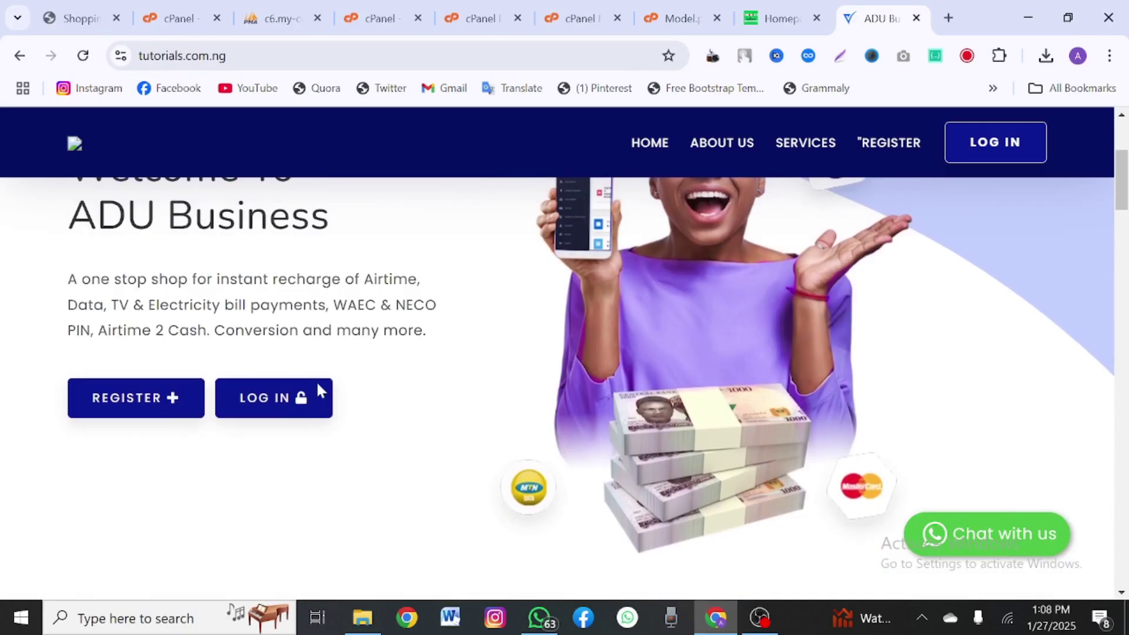
{"action": "left_click", "coordinate": [172, 405]}
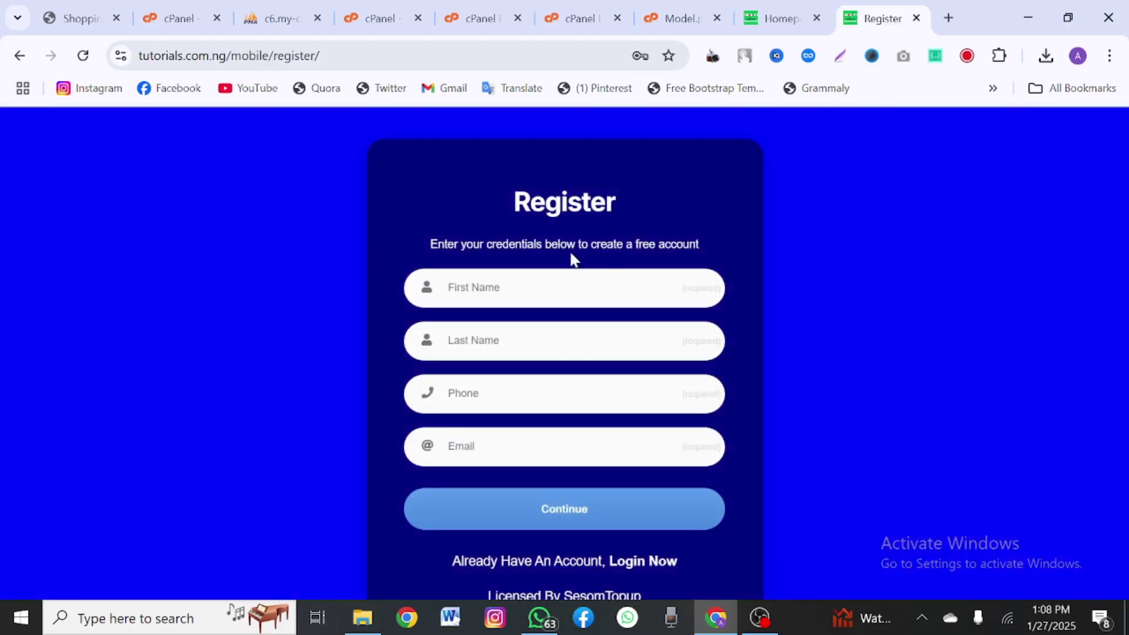
{"action": "left_click_drag", "start_coordinate": [231, 55], "coordinate": [359, 55]}
Load the site's /admin login page, checking the sysusers table in phpMyAdmin.
{"action": "type", "text": "admin"}
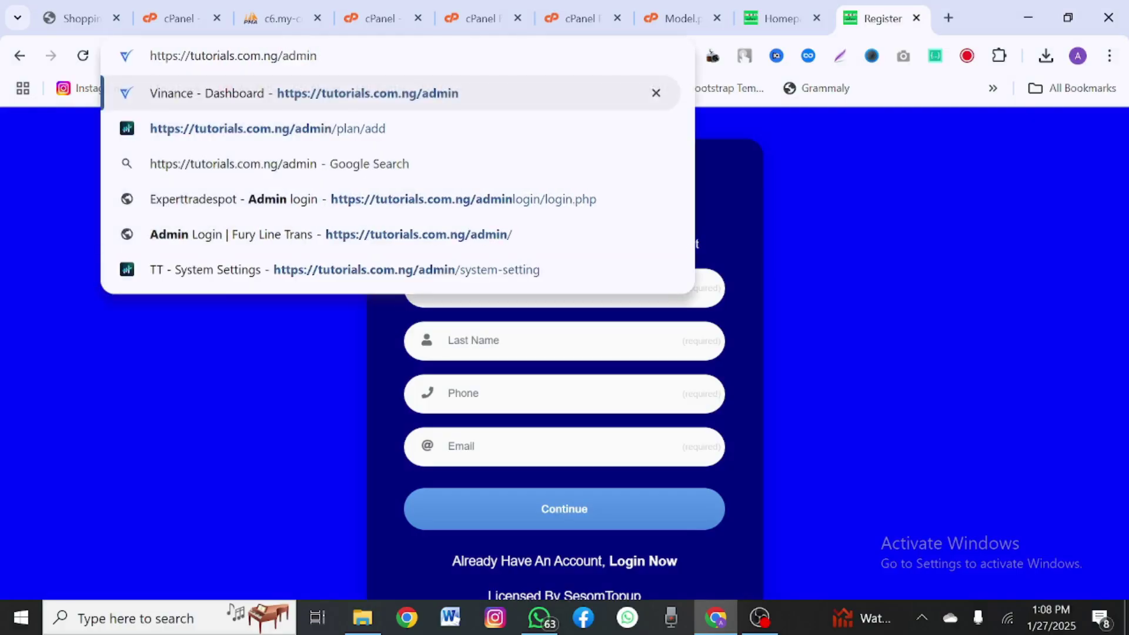
{"action": "key", "text": "Return"}
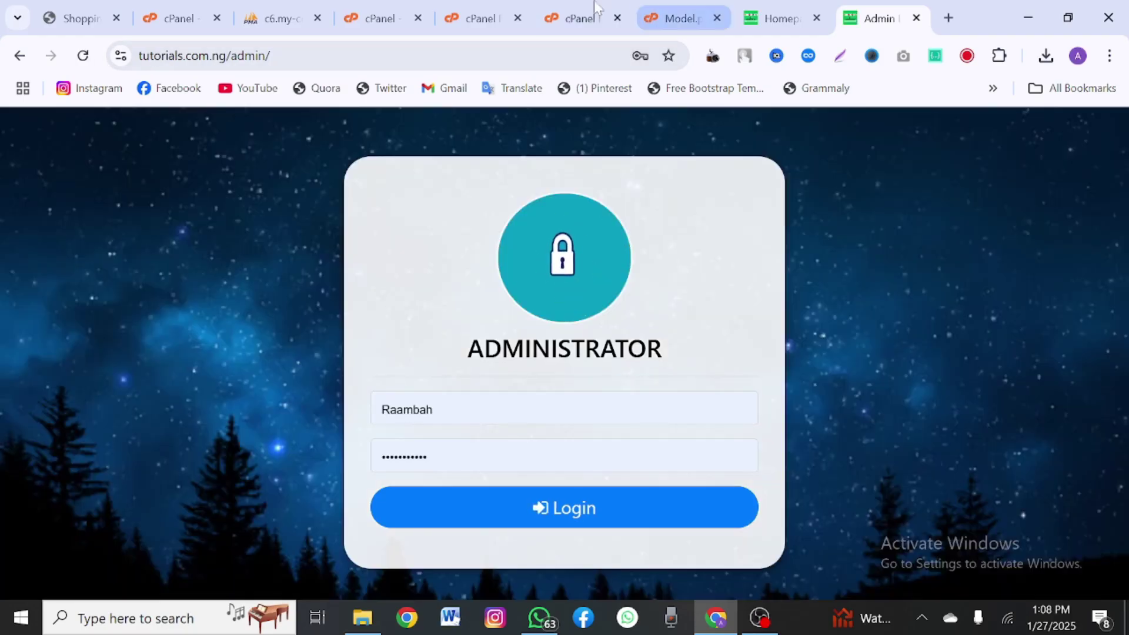
{"action": "left_click", "coordinate": [282, 17]}
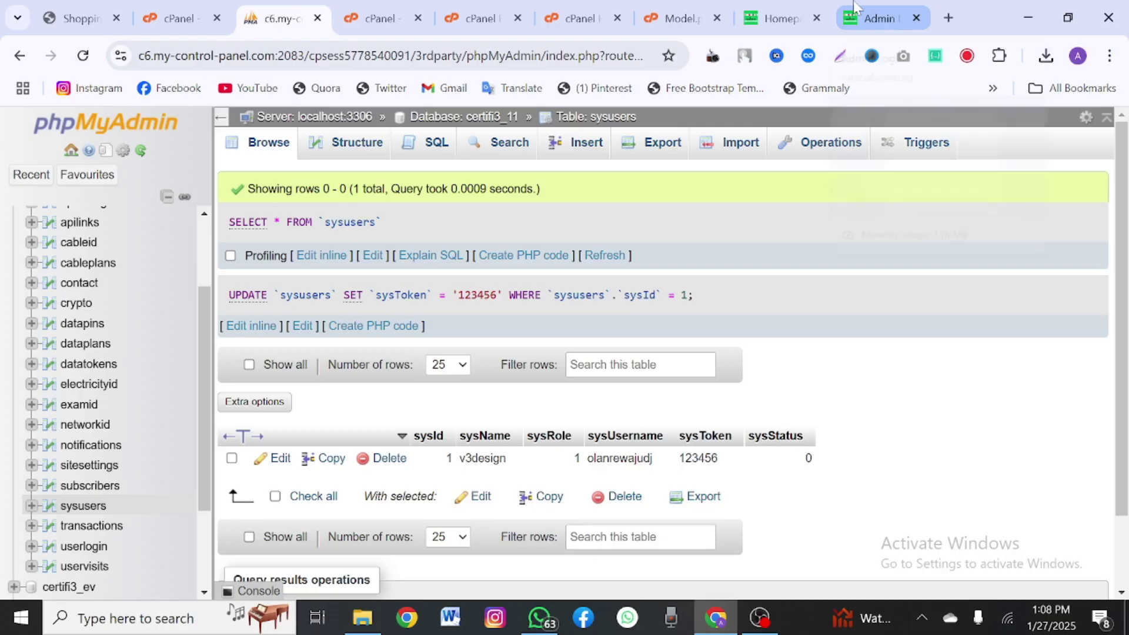
{"action": "left_click", "coordinate": [854, 18]}
Attempt an admin login as v3design, which is rejected as incorrect, then return to sysusers.
{"action": "key", "text": "ctrl+a"}
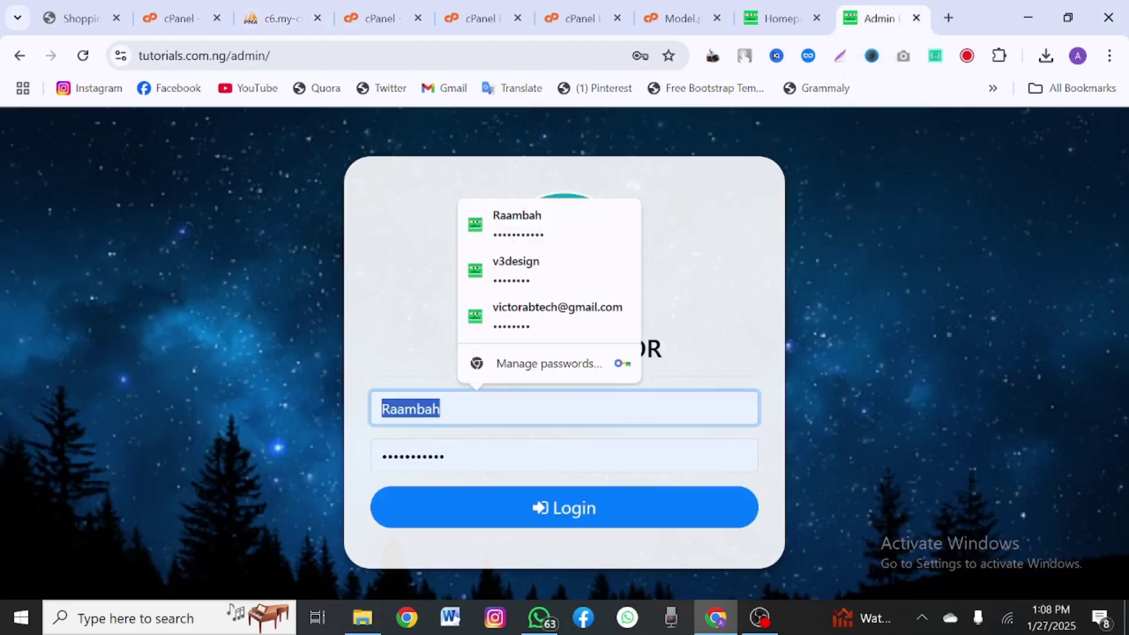
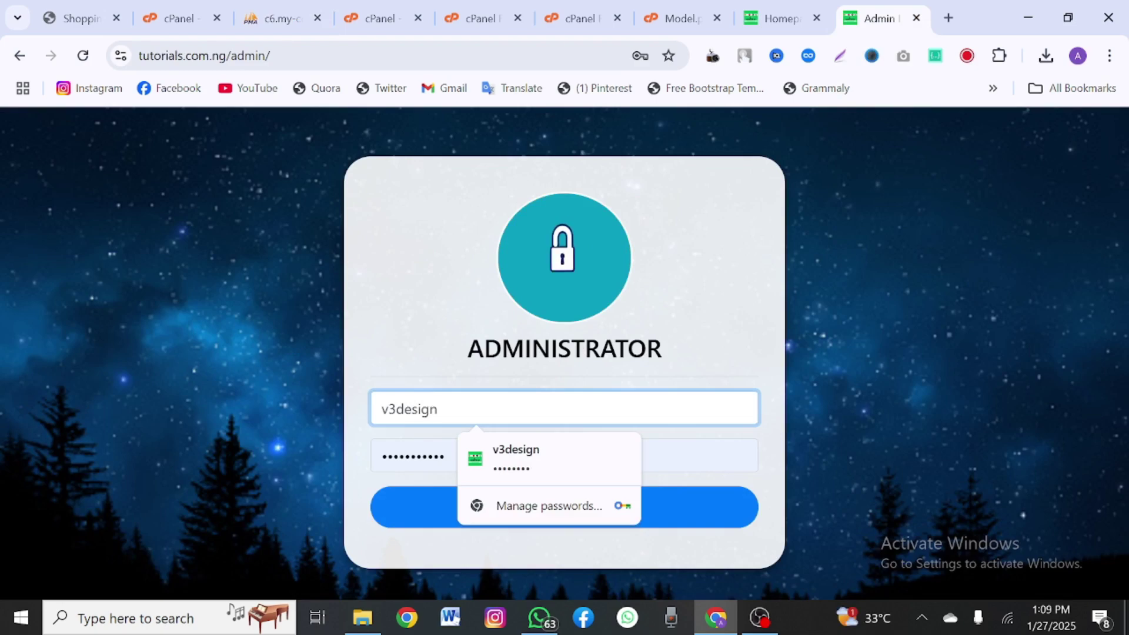
{"action": "key", "text": "Tab"}
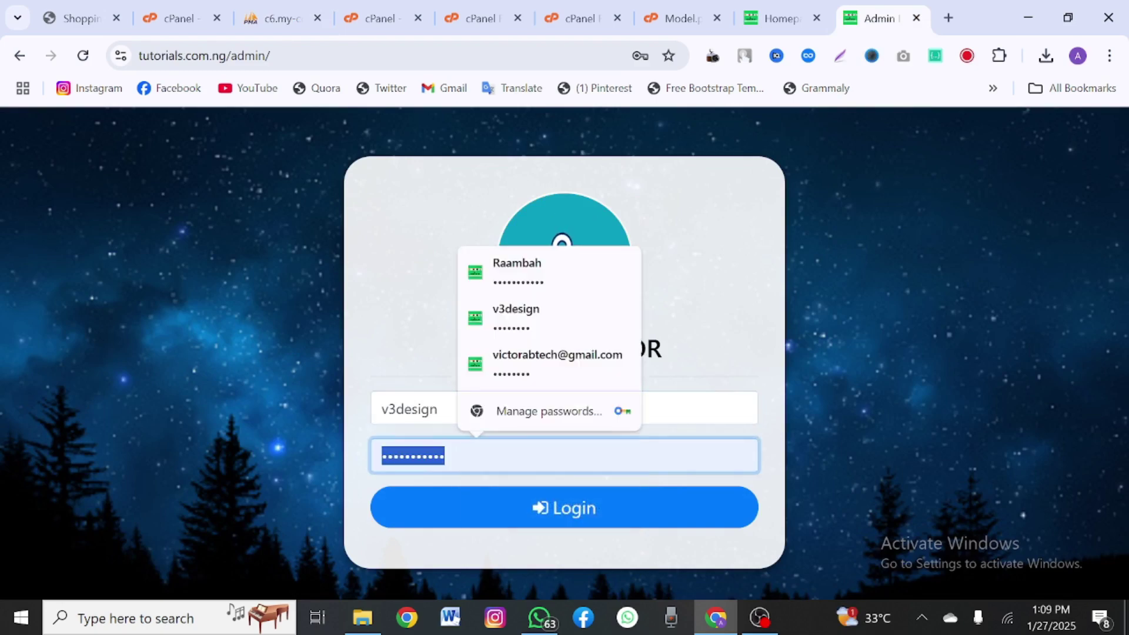
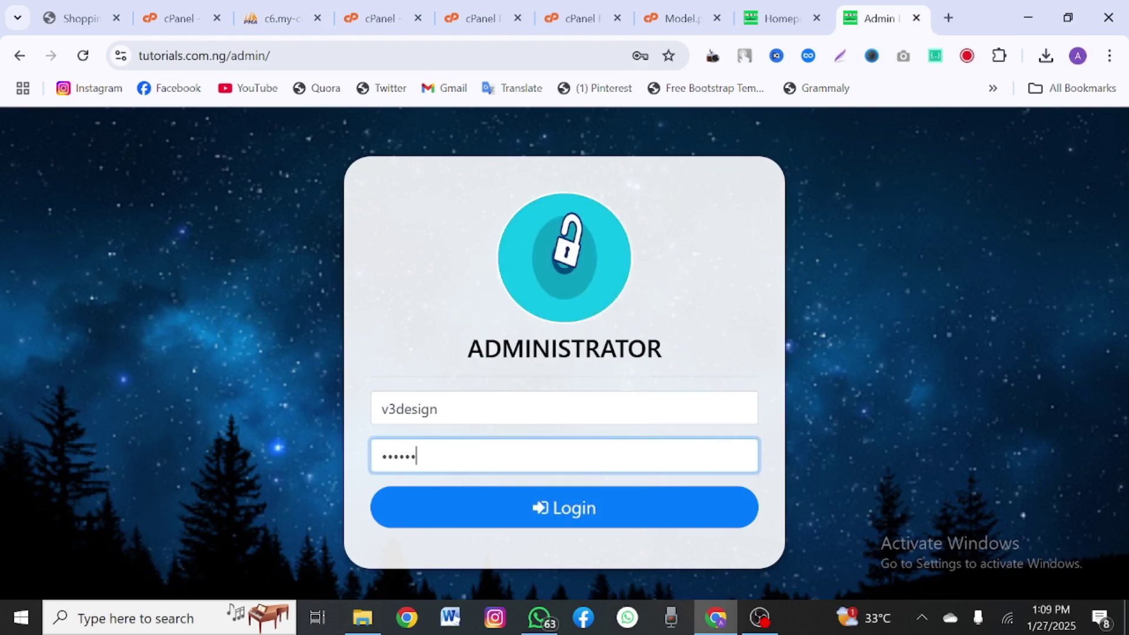
{"action": "key", "text": "Return"}
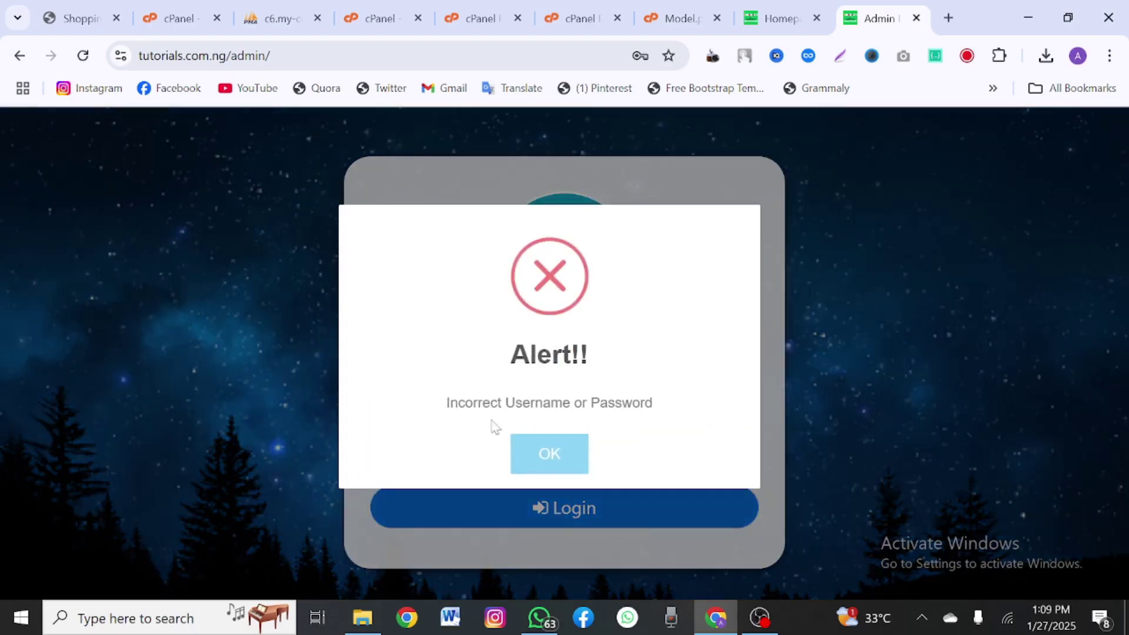
{"action": "left_click", "coordinate": [549, 453]}
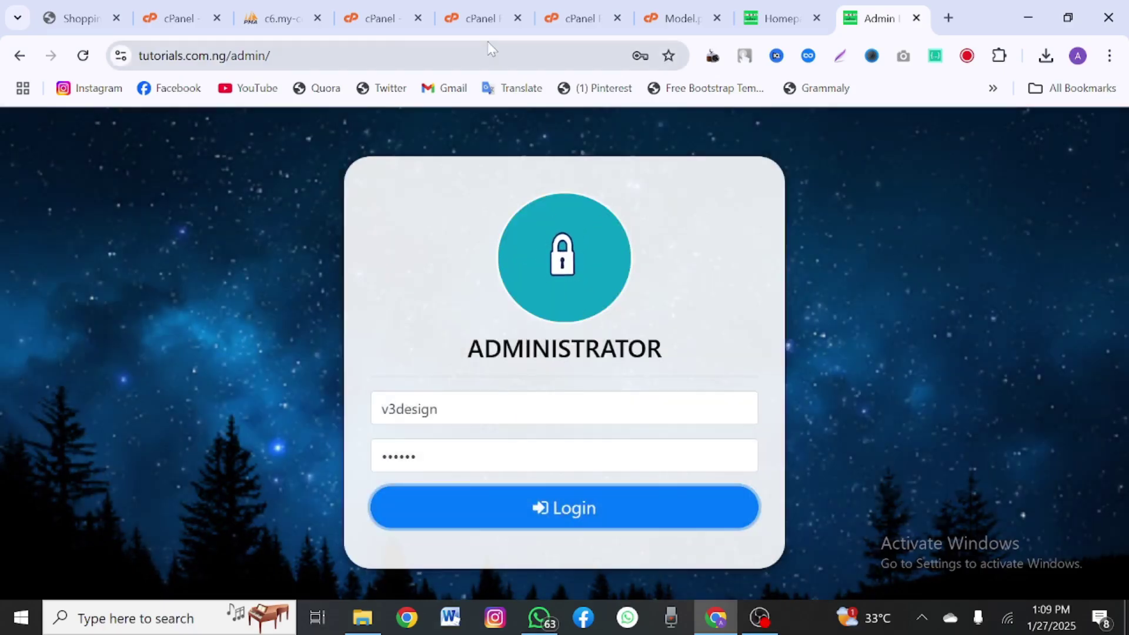
{"action": "left_click", "coordinate": [280, 19]}
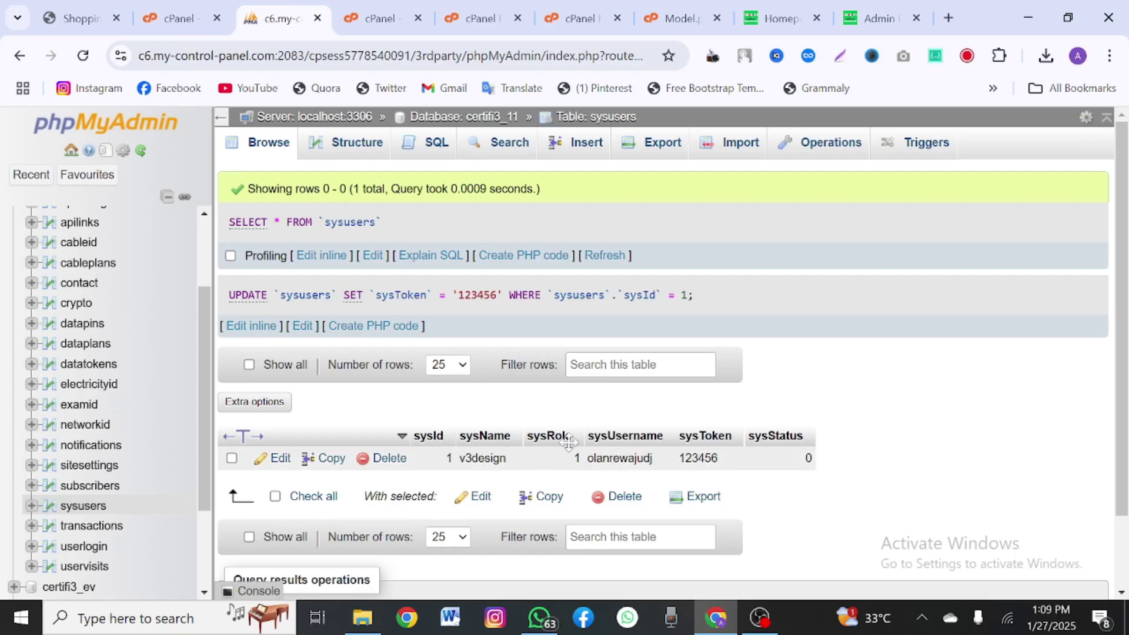
Change the admin row's sysUsername to v3design and reload the admin login page.
{"action": "double_click", "coordinate": [625, 458]}
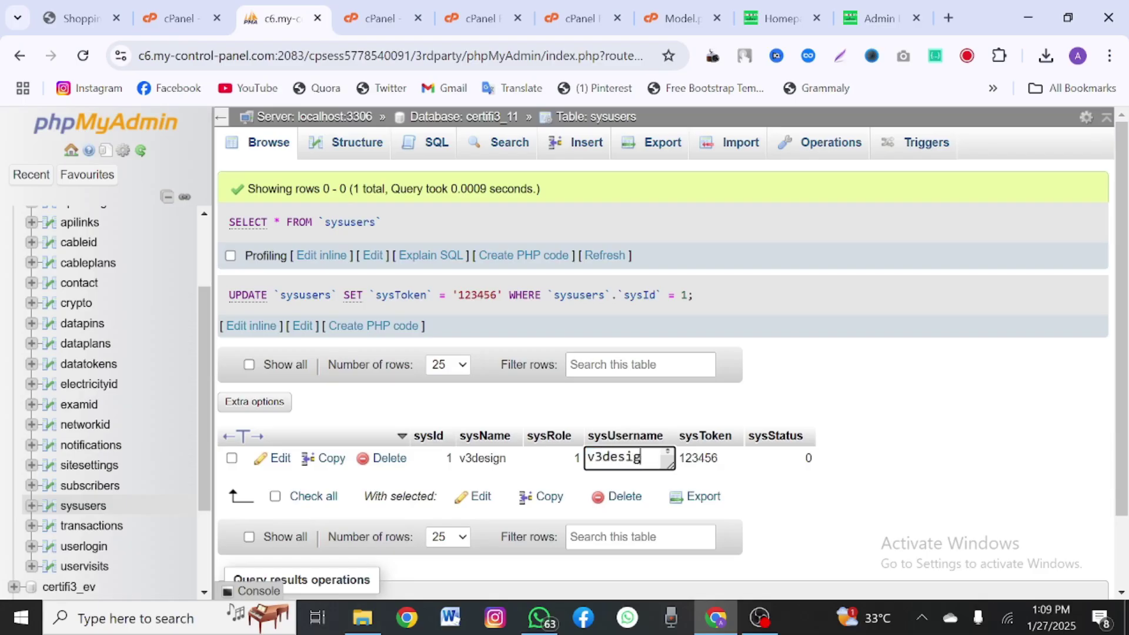
{"action": "left_click", "coordinate": [720, 469]}
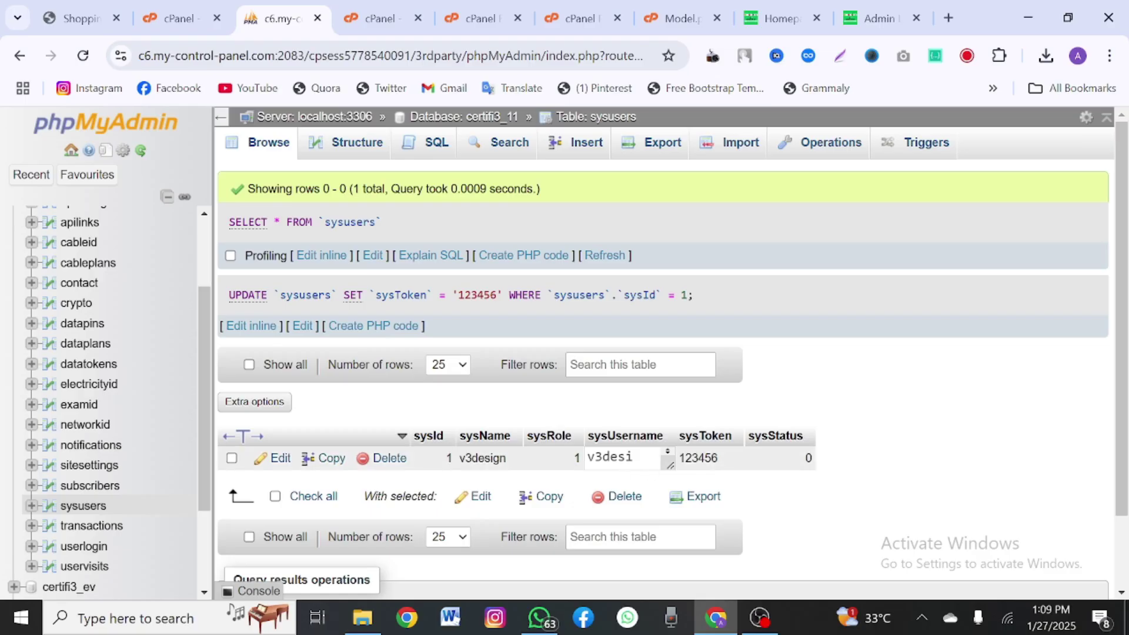
{"action": "left_click", "coordinate": [866, 4]}
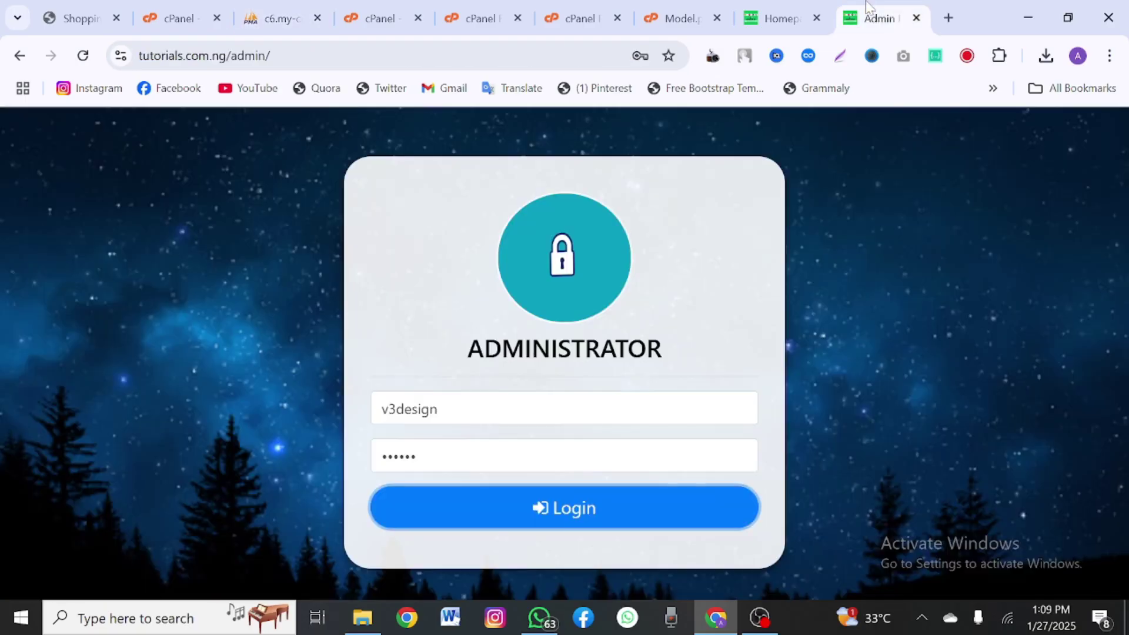
{"action": "left_click", "coordinate": [83, 56]}
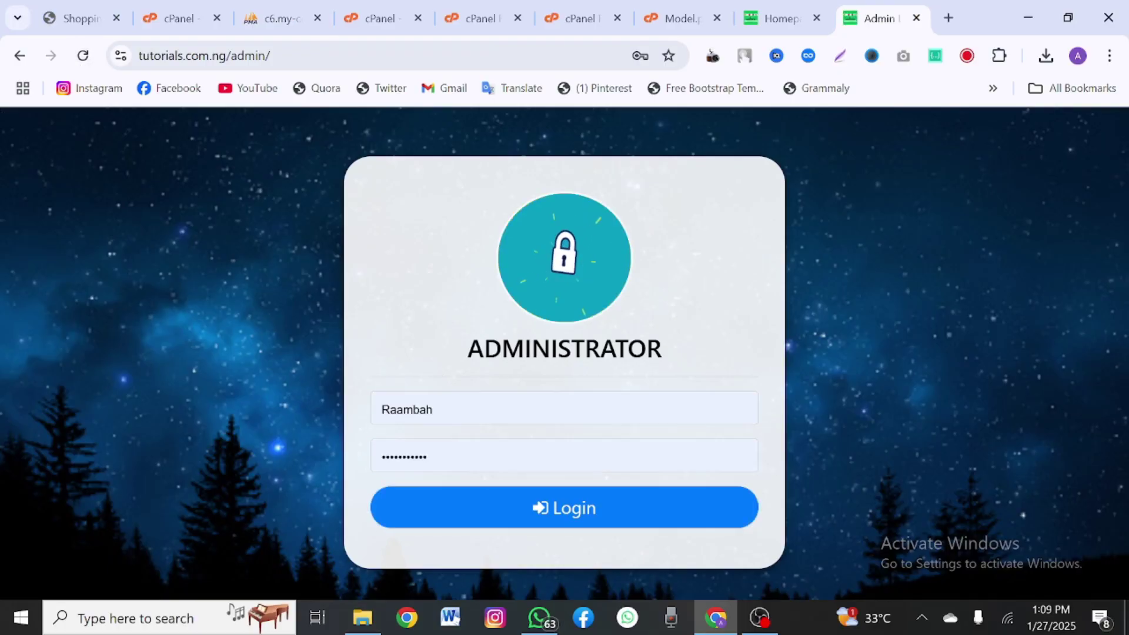
Sign in to the admin dashboard as v3design with the account password.
{"action": "double_click", "coordinate": [435, 409]}
{"action": "key", "text": "BackSpace"}
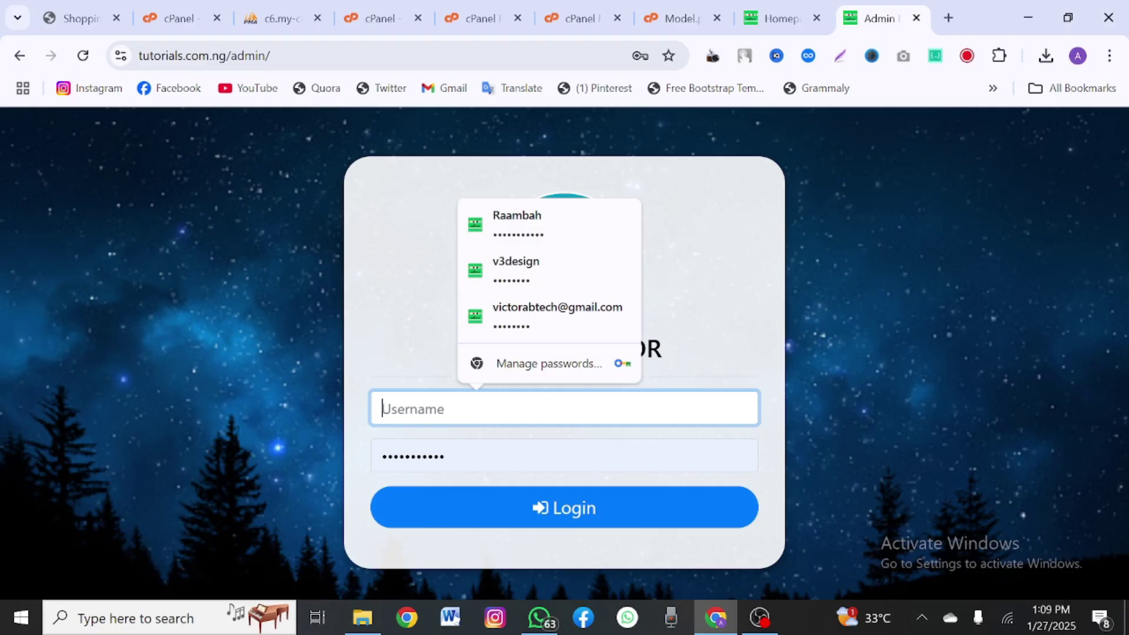
{"action": "key", "text": "Tab"}
{"action": "key", "text": "BackSpace"}
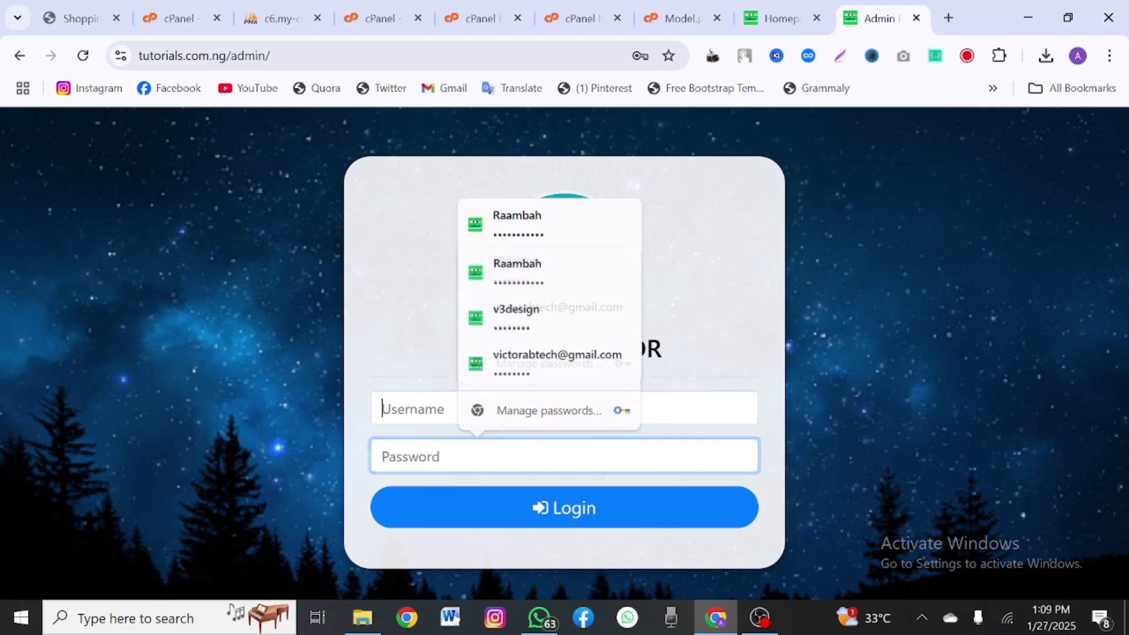
{"action": "left_click", "coordinate": [412, 408]}
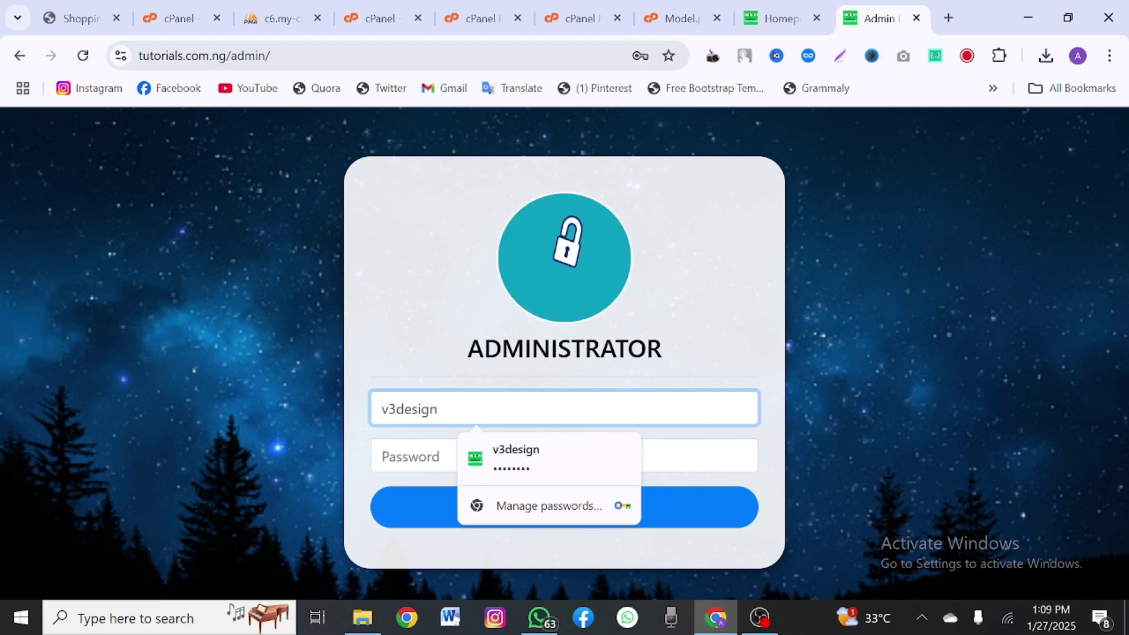
{"action": "key", "text": "Tab"}
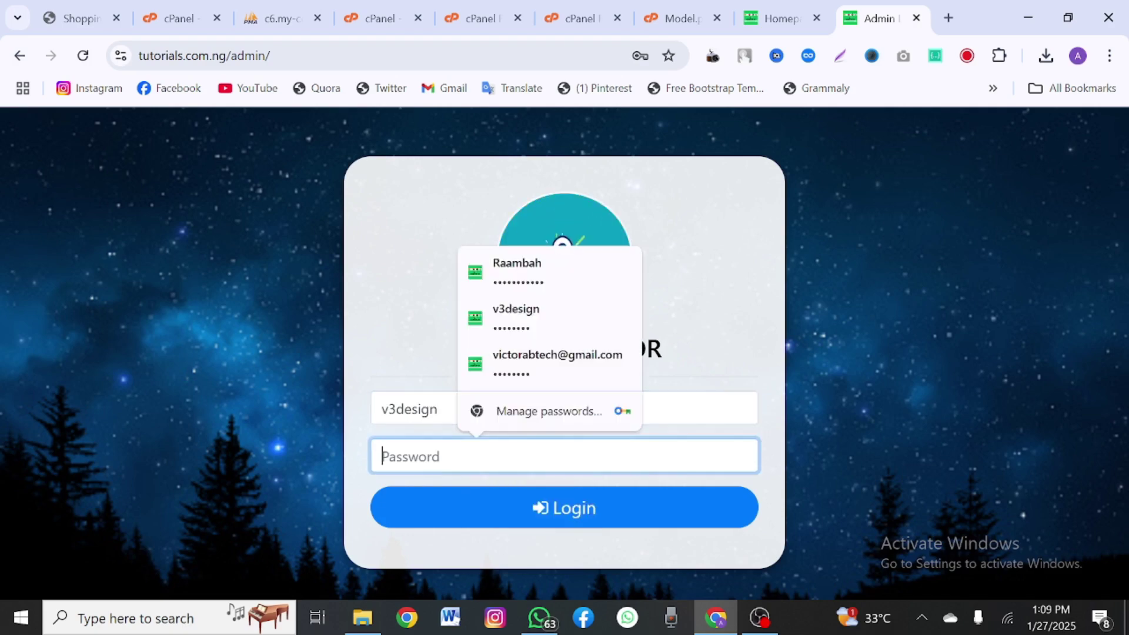
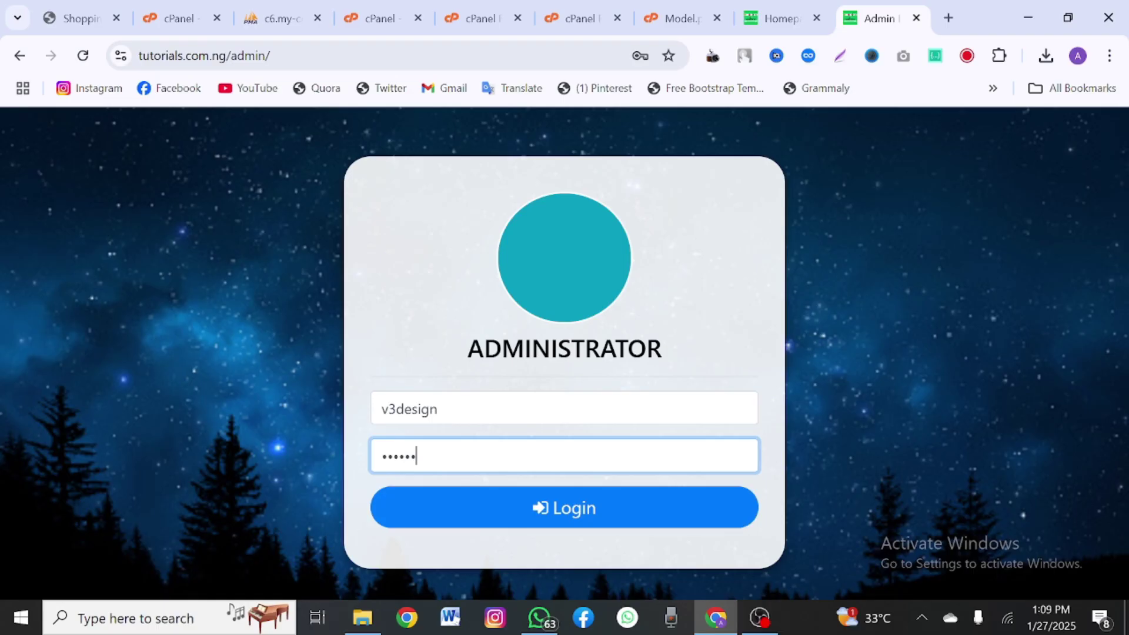
{"action": "key", "text": "Return"}
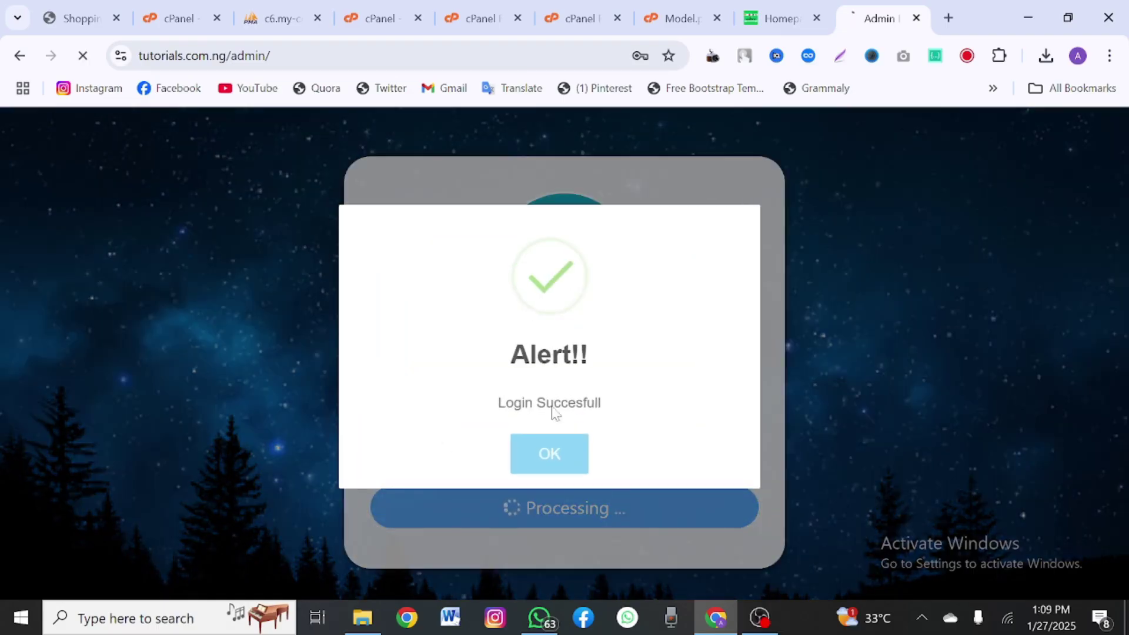
{"action": "left_click", "coordinate": [556, 457]}
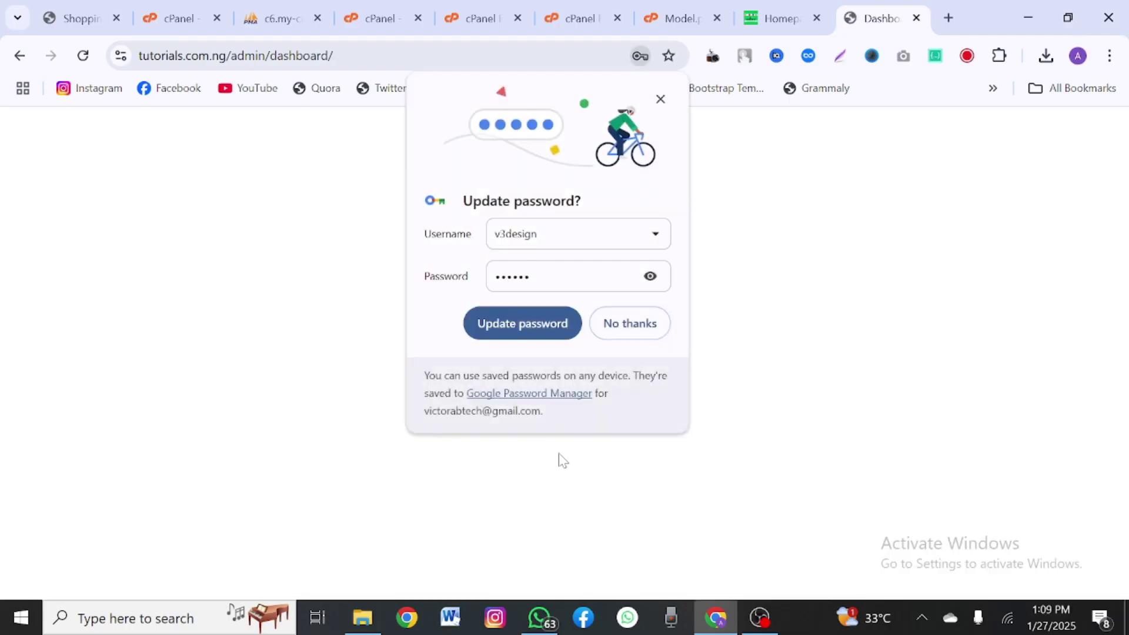
{"action": "left_click", "coordinate": [661, 100]}
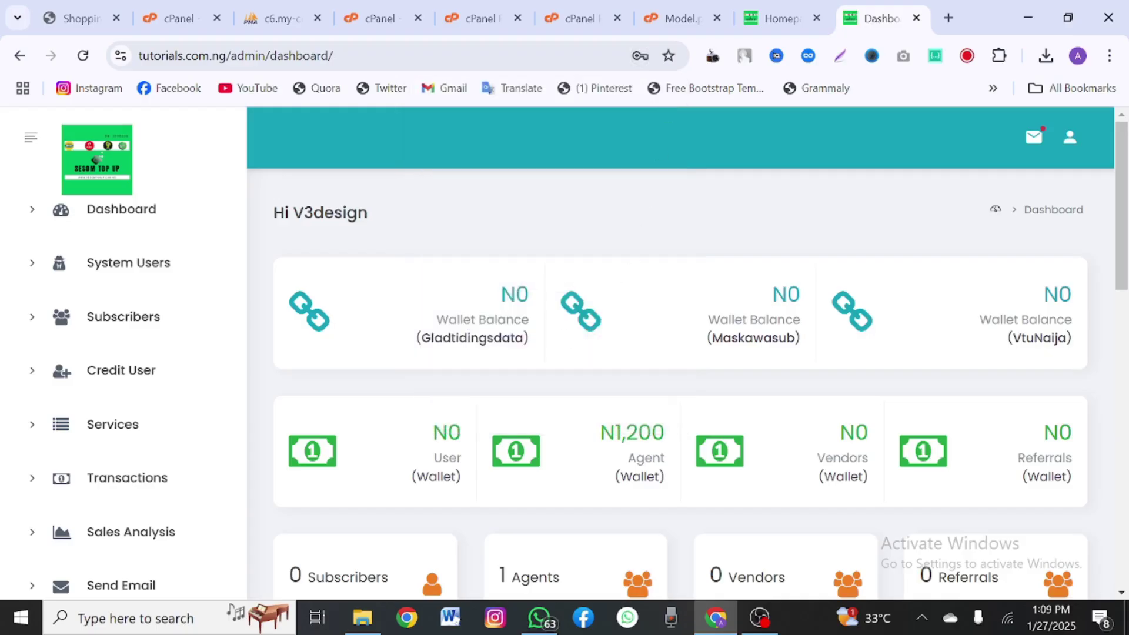
Scroll through the VTU admin dashboard to review its wallet and sales figures.
{"action": "scroll", "coordinate": [632, 381], "scroll_direction": "down", "scroll_amount": 5}
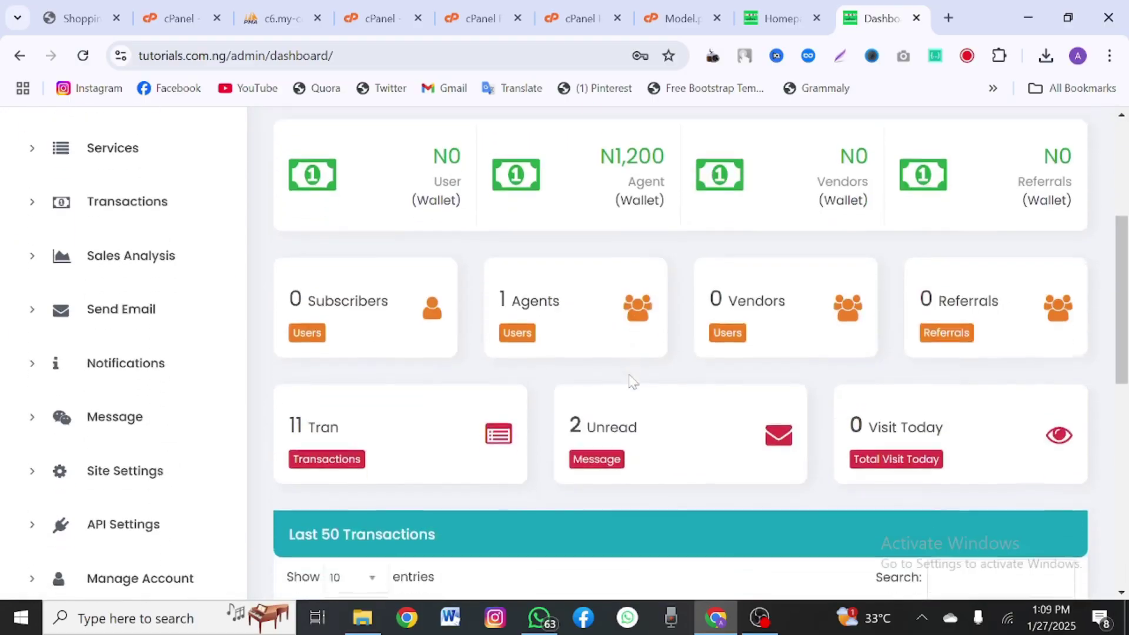
{"action": "scroll", "coordinate": [632, 381], "scroll_direction": "down", "scroll_amount": 10}
{"action": "scroll", "coordinate": [632, 381], "scroll_direction": "up", "scroll_amount": 15}
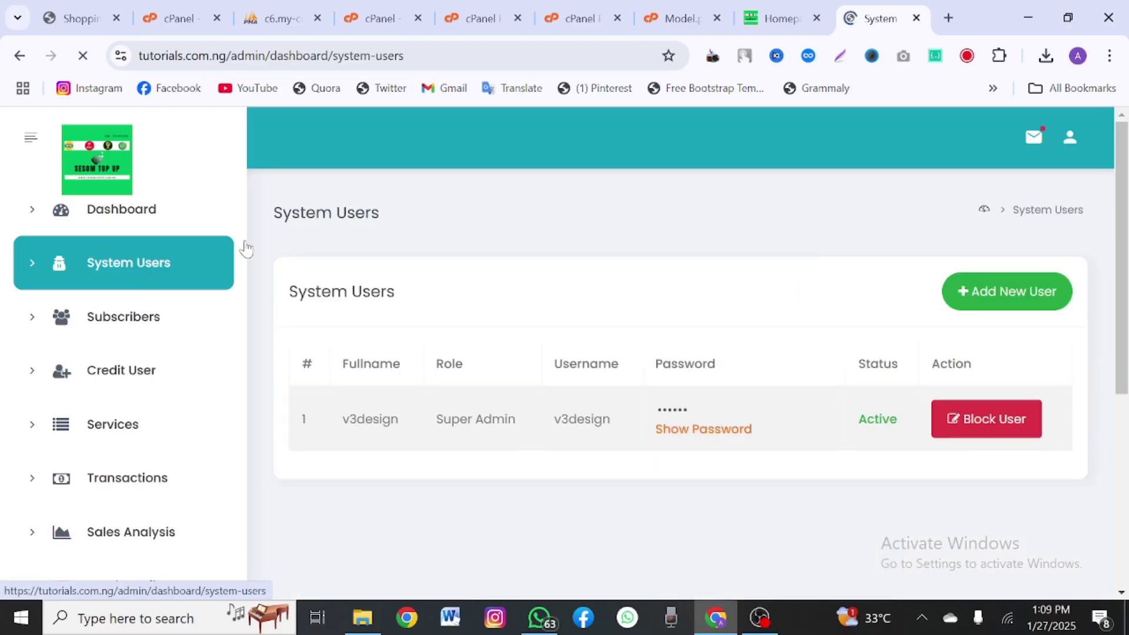
{"action": "scroll", "coordinate": [580, 458], "scroll_direction": "down", "scroll_amount": 2}
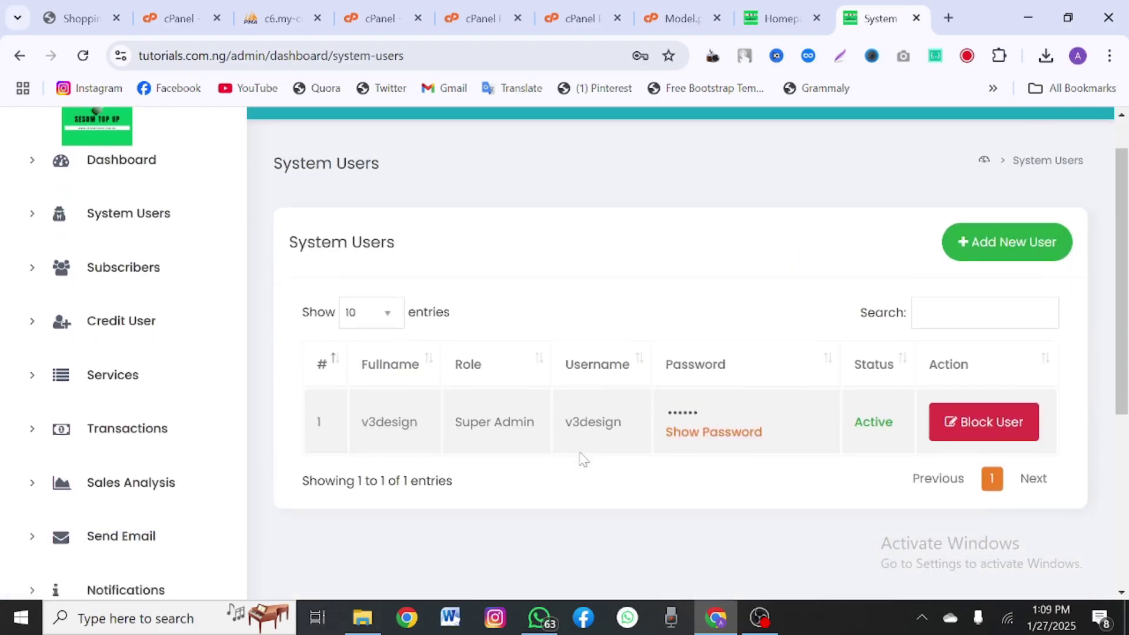
{"action": "scroll", "coordinate": [138, 311], "scroll_direction": "up", "scroll_amount": 2}
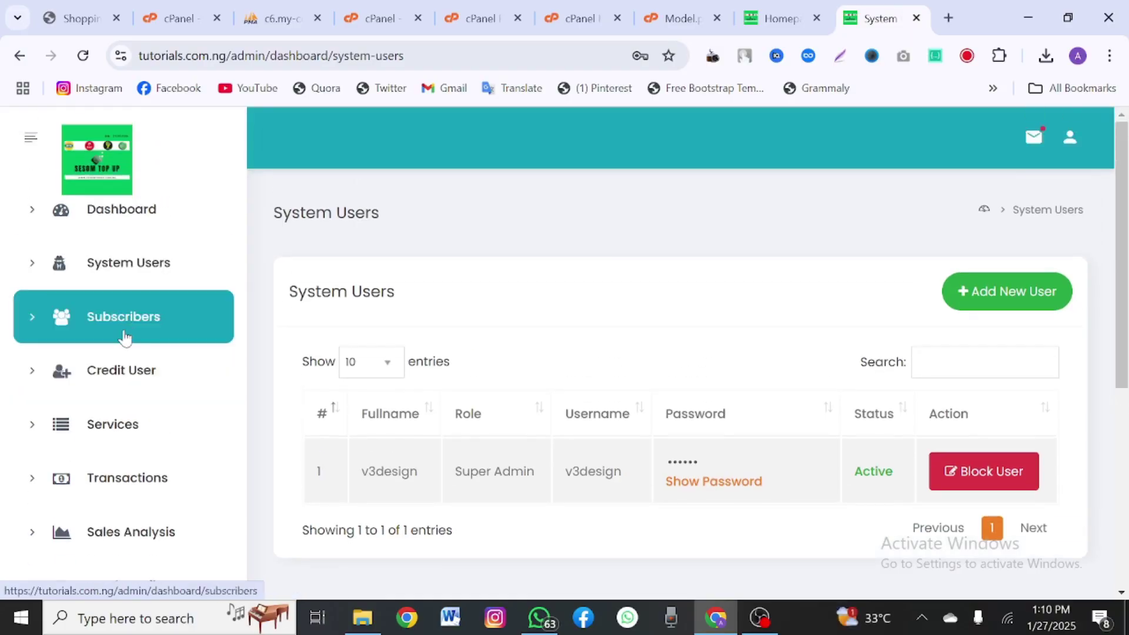
{"action": "scroll", "coordinate": [413, 468], "scroll_direction": "down", "scroll_amount": 3}
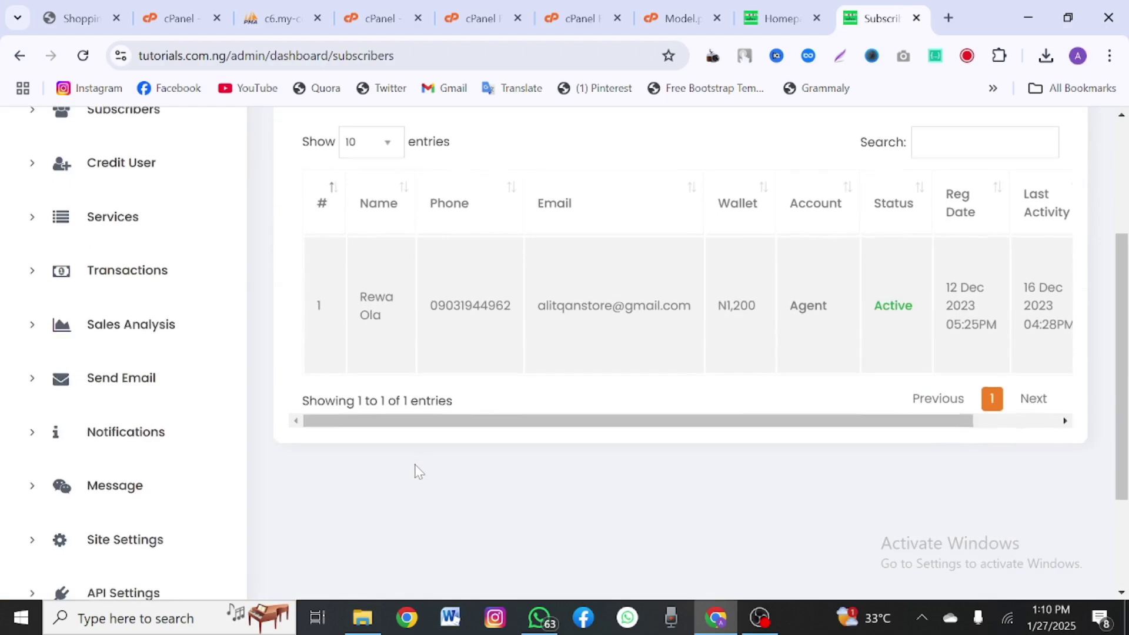
{"action": "scroll", "coordinate": [148, 427], "scroll_direction": "up", "scroll_amount": 3}
{"action": "scroll", "coordinate": [148, 427], "scroll_direction": "up", "scroll_amount": 1}
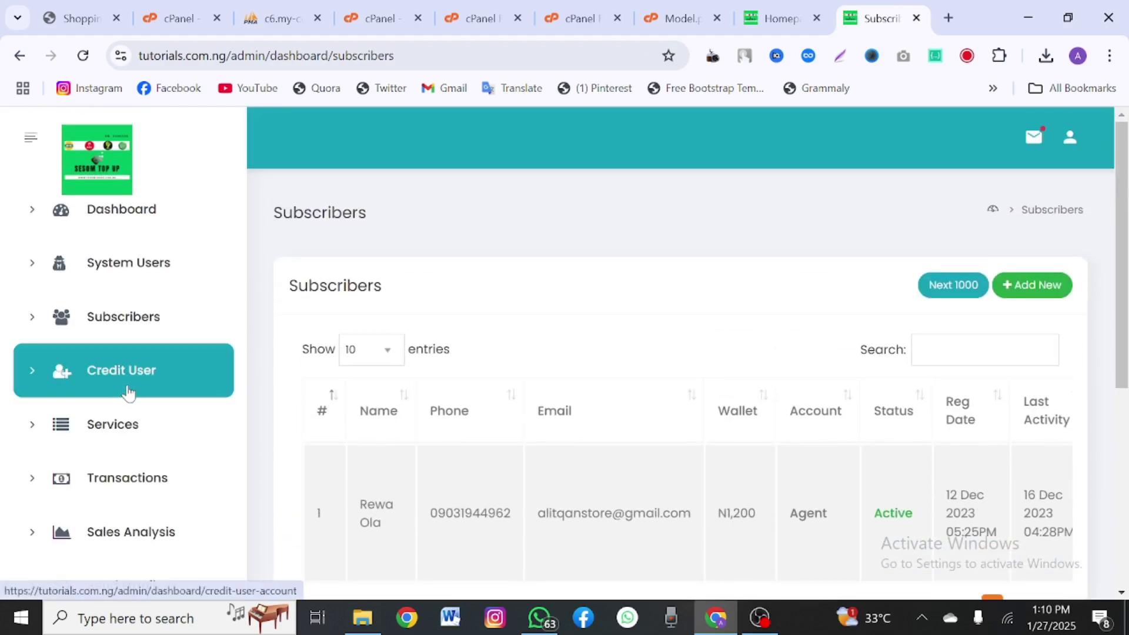
Open the wallet credit form and inspect its wallet action options without changing anything.
{"action": "left_click", "coordinate": [128, 389]}
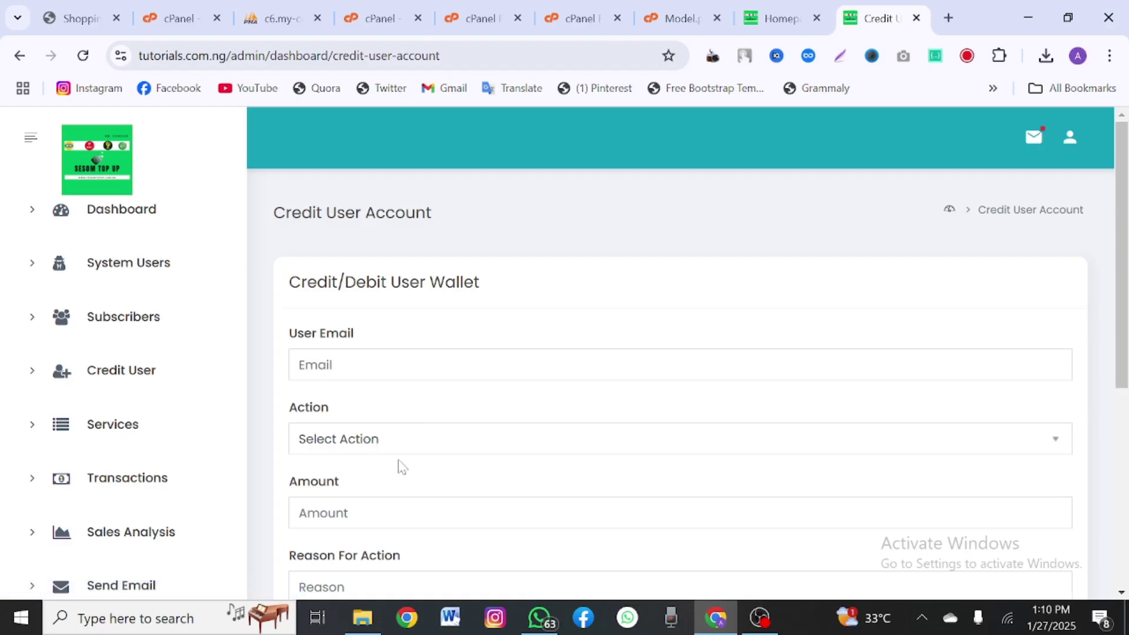
{"action": "scroll", "coordinate": [400, 466], "scroll_direction": "down", "scroll_amount": 2}
{"action": "scroll", "coordinate": [377, 382], "scroll_direction": "up", "scroll_amount": 1}
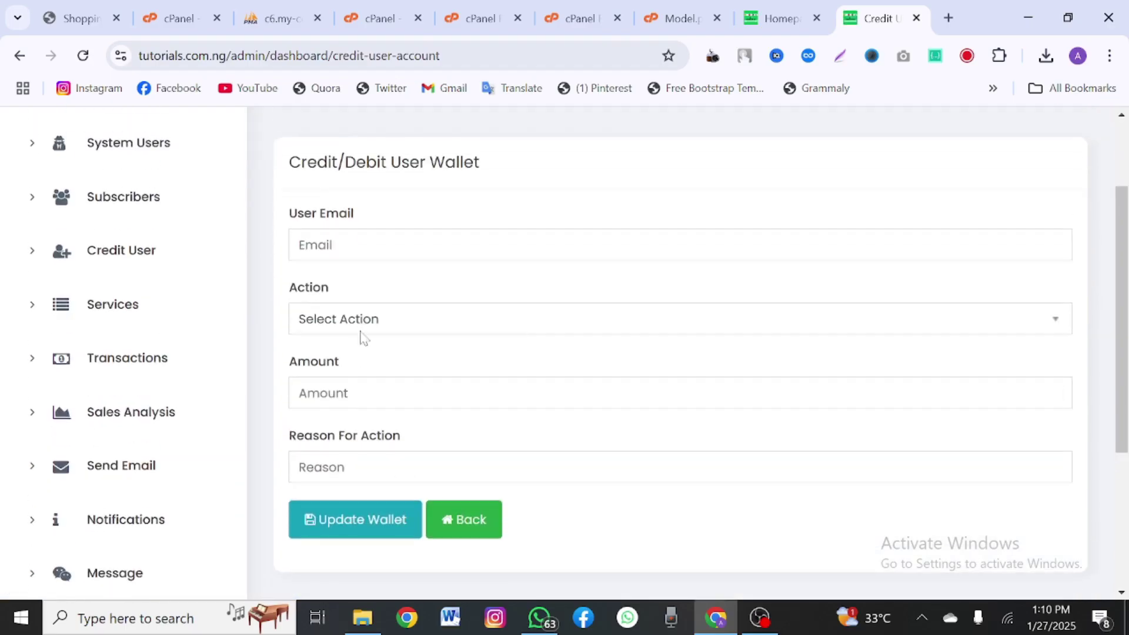
{"action": "left_click", "coordinate": [364, 318]}
{"action": "left_click", "coordinate": [361, 315]}
{"action": "left_click", "coordinate": [400, 245]}
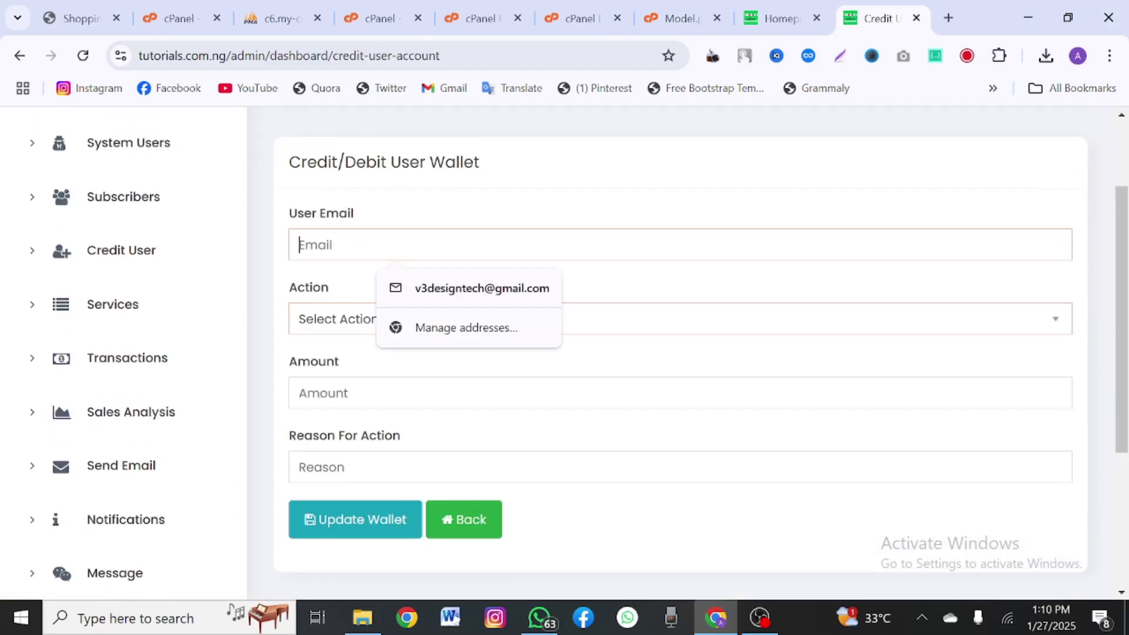
Browse the list of all transactions.
{"action": "left_click", "coordinate": [117, 354]}
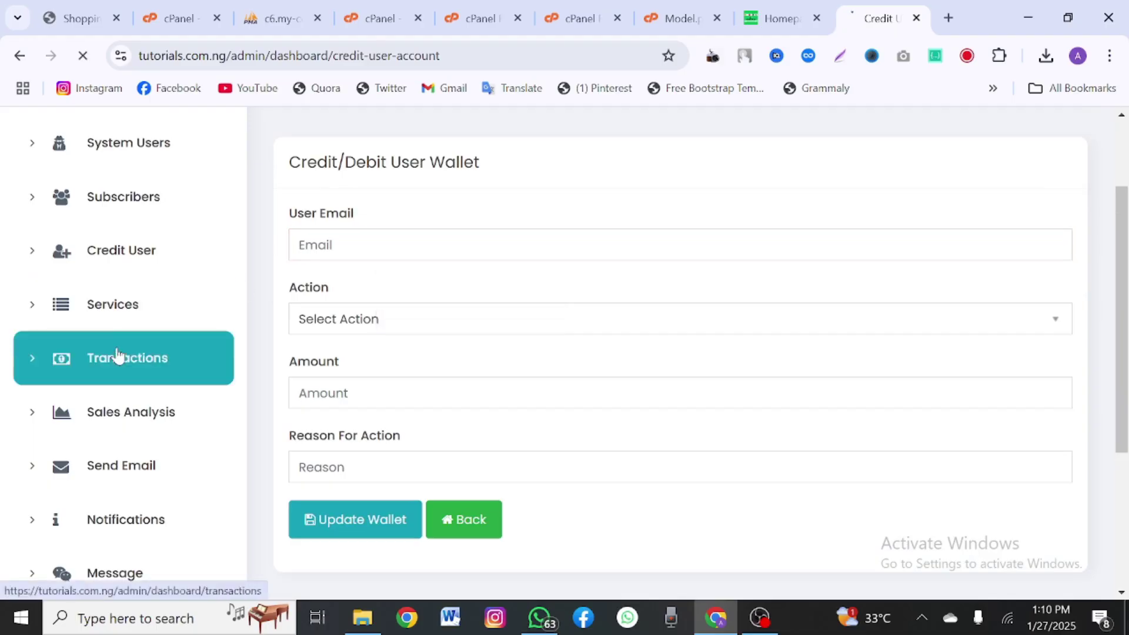
{"action": "scroll", "coordinate": [338, 385], "scroll_direction": "down", "scroll_amount": 3}
{"action": "scroll", "coordinate": [335, 384], "scroll_direction": "down", "scroll_amount": 1}
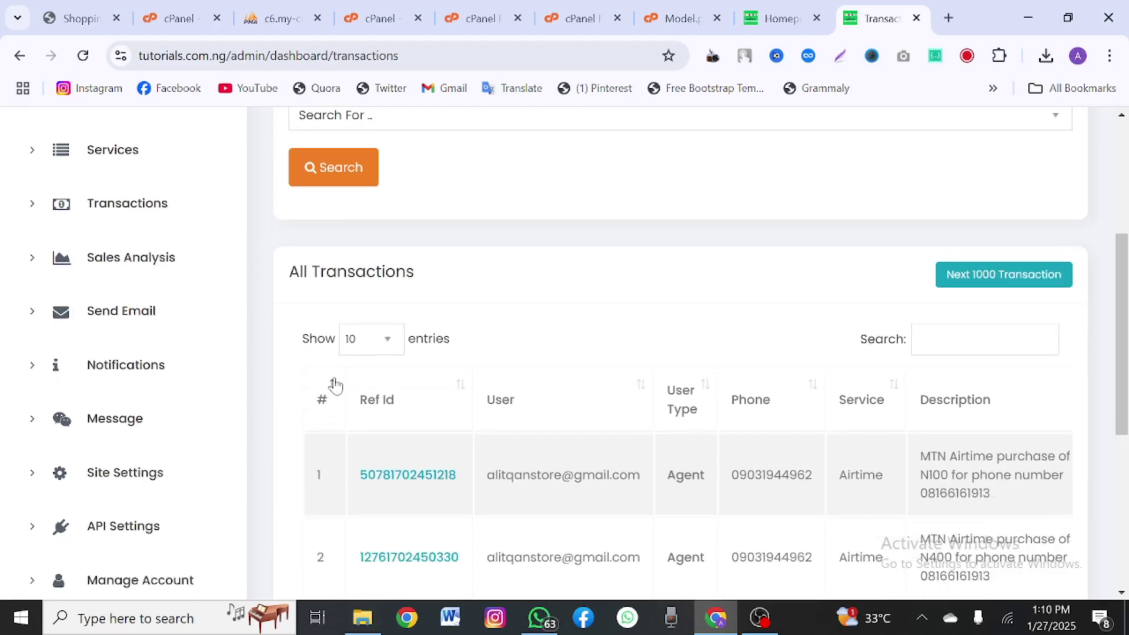
{"action": "scroll", "coordinate": [332, 384], "scroll_direction": "up", "scroll_amount": 2}
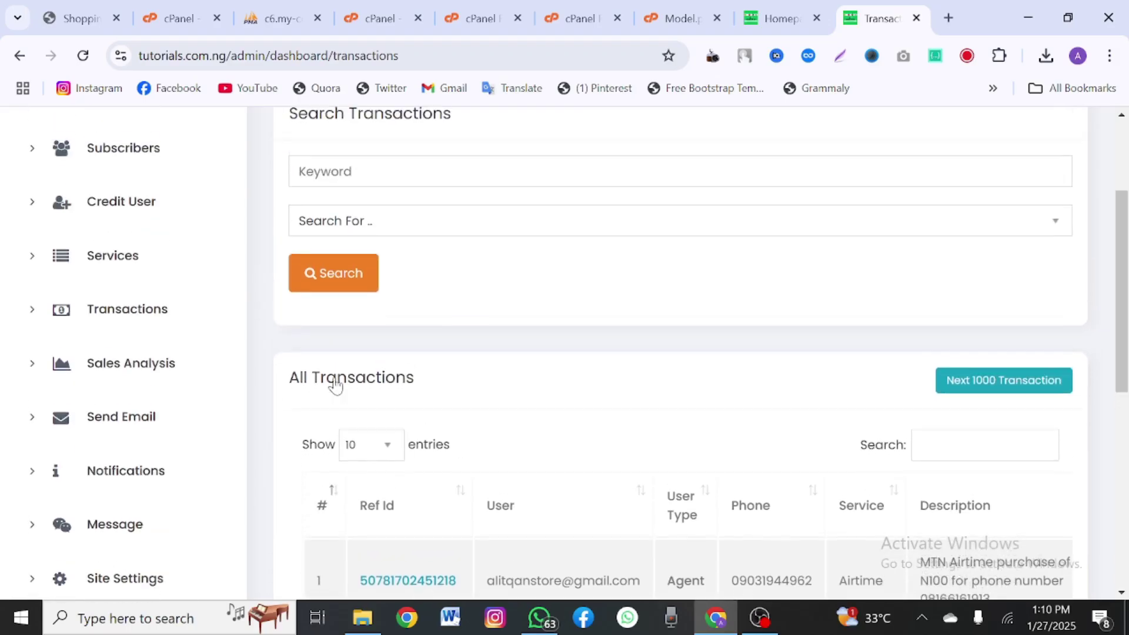
Review the Sales Analysis overview cards.
{"action": "left_click", "coordinate": [140, 389]}
{"action": "scroll", "coordinate": [474, 494], "scroll_direction": "down", "scroll_amount": 1}
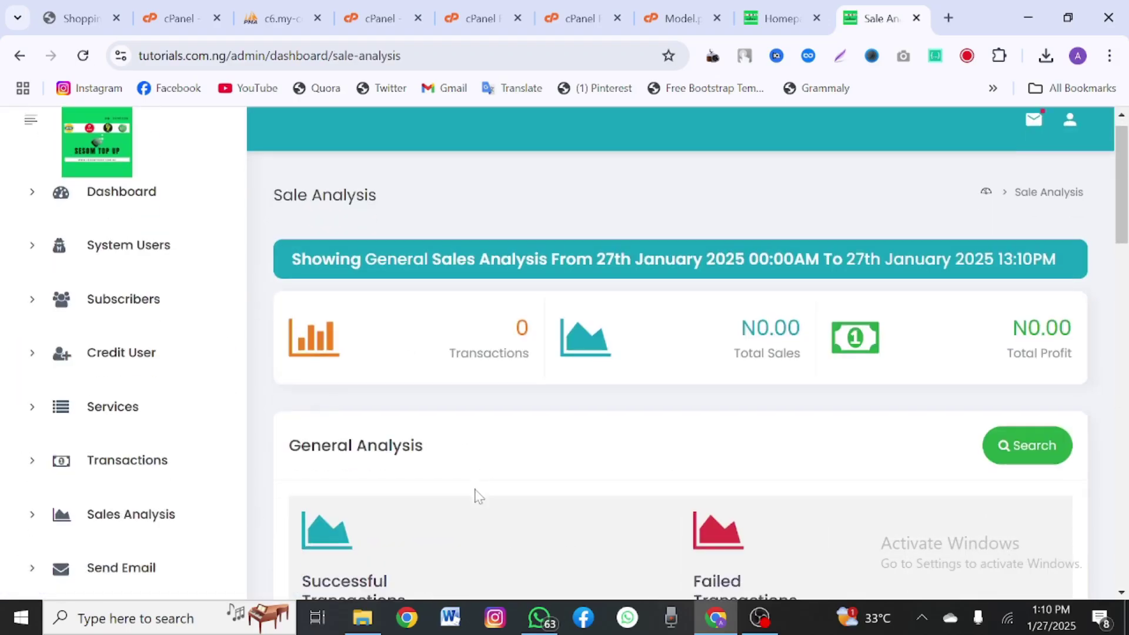
{"action": "scroll", "coordinate": [607, 524], "scroll_direction": "down", "scroll_amount": 1}
{"action": "scroll", "coordinate": [609, 523], "scroll_direction": "up", "scroll_amount": 1}
{"action": "scroll", "coordinate": [610, 524], "scroll_direction": "down", "scroll_amount": 15}
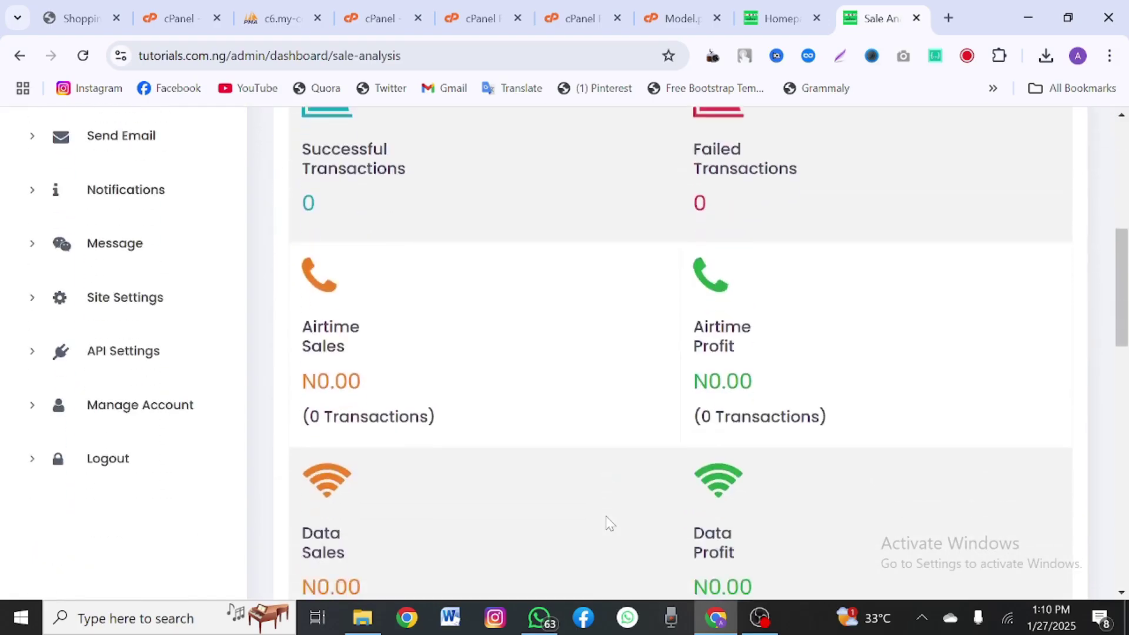
{"action": "scroll", "coordinate": [609, 523], "scroll_direction": "up", "scroll_amount": 15}
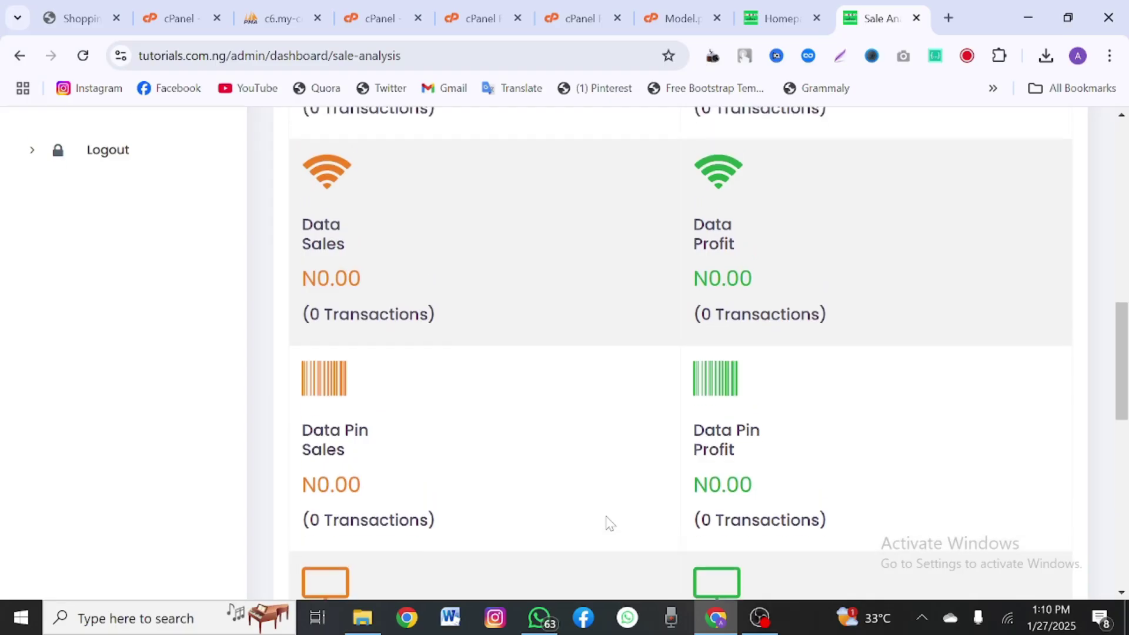
{"action": "scroll", "coordinate": [120, 506], "scroll_direction": "down", "scroll_amount": 2}
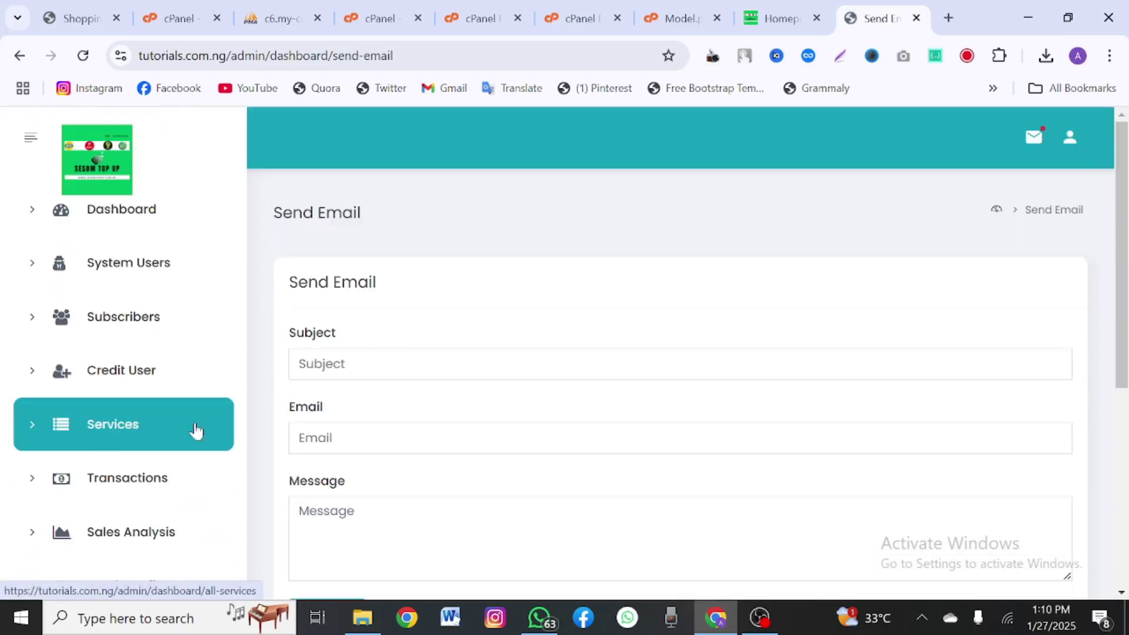
{"action": "scroll", "coordinate": [449, 456], "scroll_direction": "down", "scroll_amount": 3}
{"action": "scroll", "coordinate": [114, 483], "scroll_direction": "down", "scroll_amount": 2}
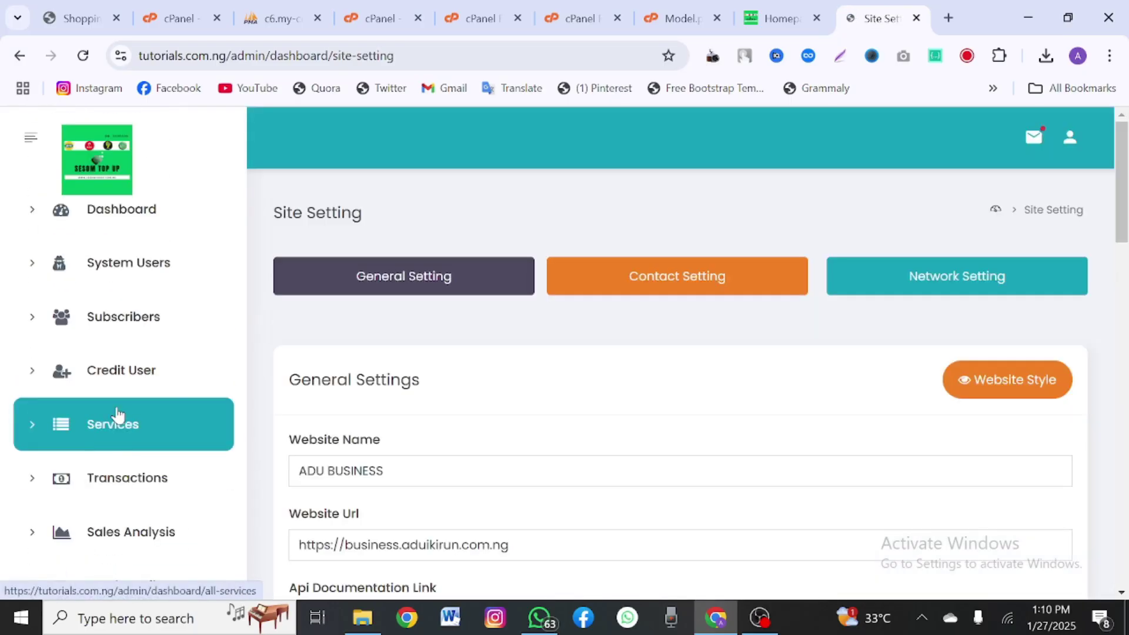
Set Website Name to 'tutorials' and change the Website Url domain to tutorials.com.ng.
{"action": "scroll", "coordinate": [529, 406], "scroll_direction": "down", "scroll_amount": 3}
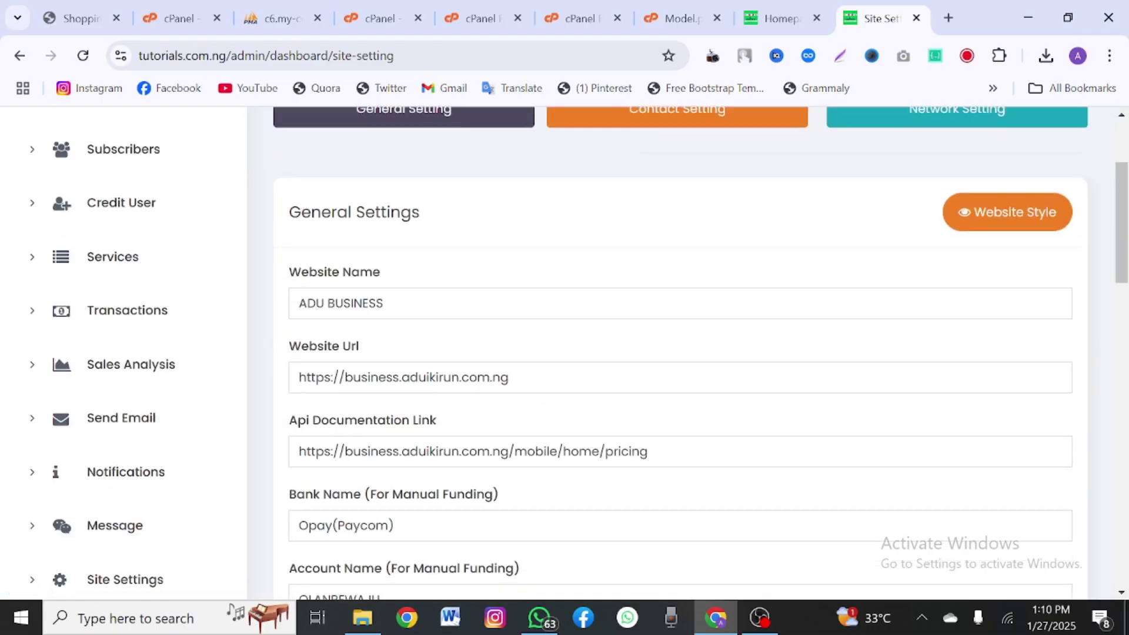
{"action": "left_click_drag", "start_coordinate": [509, 377], "coordinate": [362, 401]}
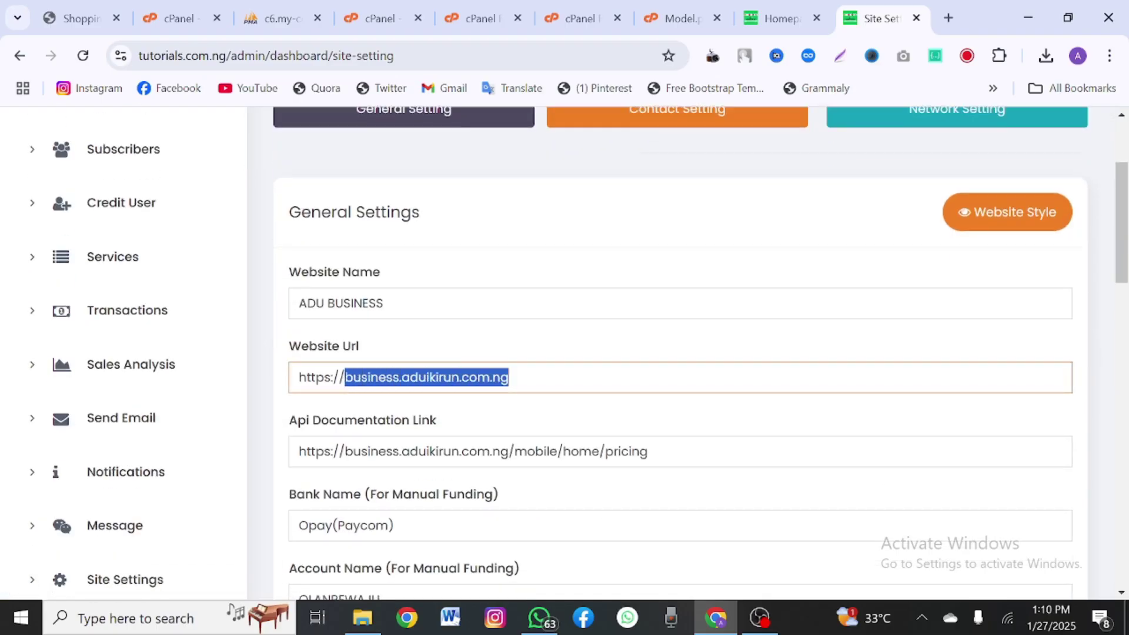
{"action": "key", "text": "BackSpace"}
{"action": "left_click", "coordinate": [404, 291]}
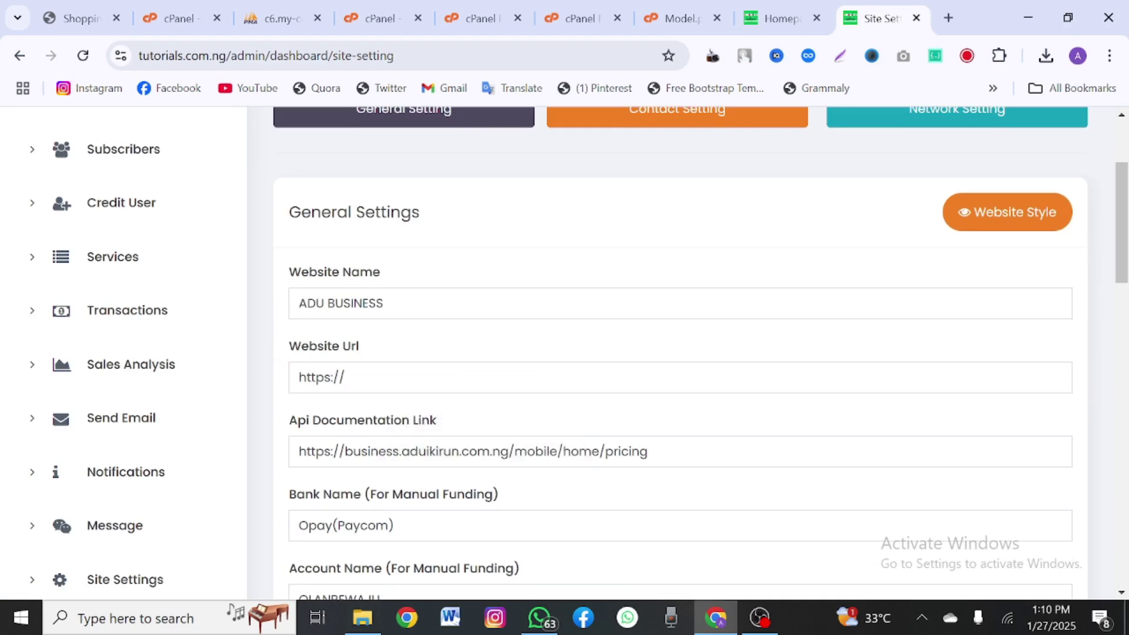
{"action": "left_click_drag", "start_coordinate": [384, 303], "coordinate": [251, 310]}
{"action": "type", "text": "tutorials"}
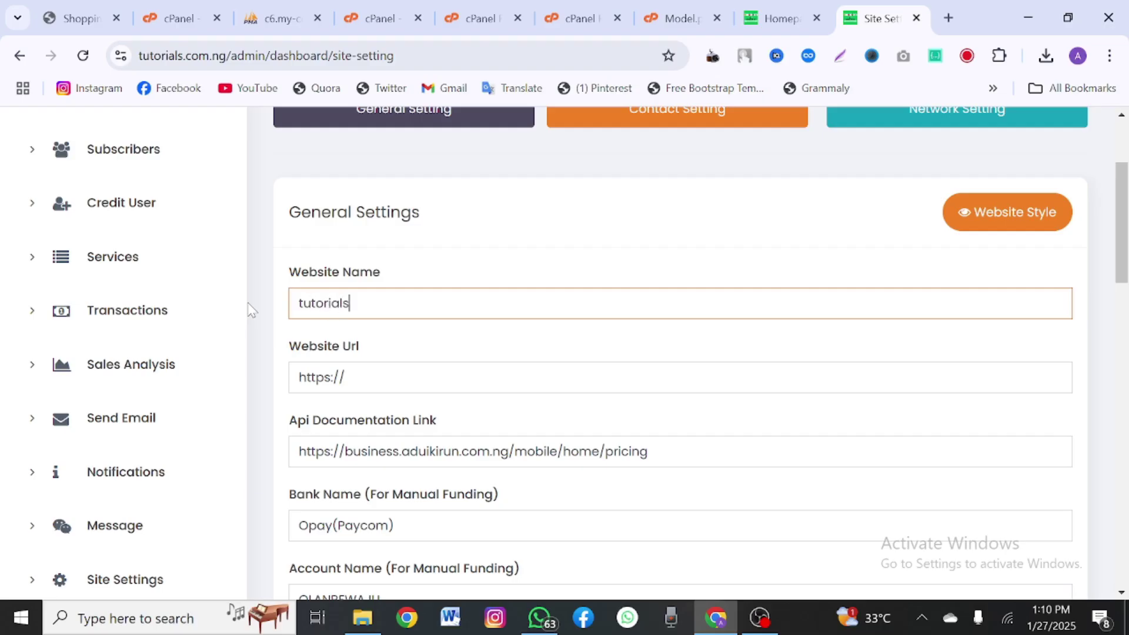
{"action": "left_click", "coordinate": [372, 374]}
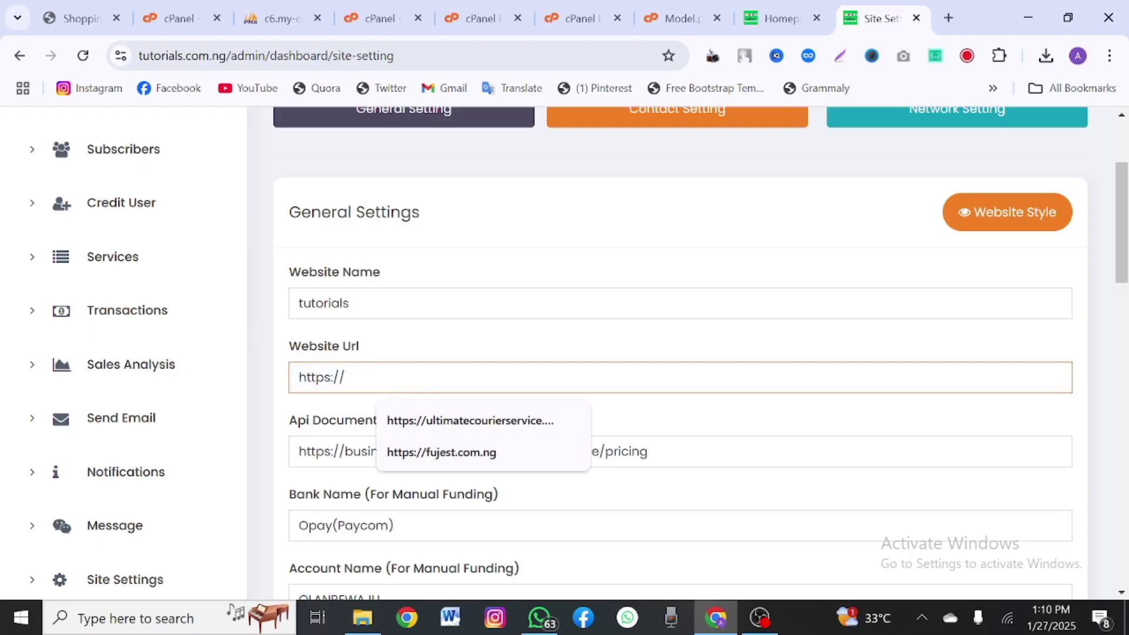
{"action": "type", "text": "tutorials.com.ng"}
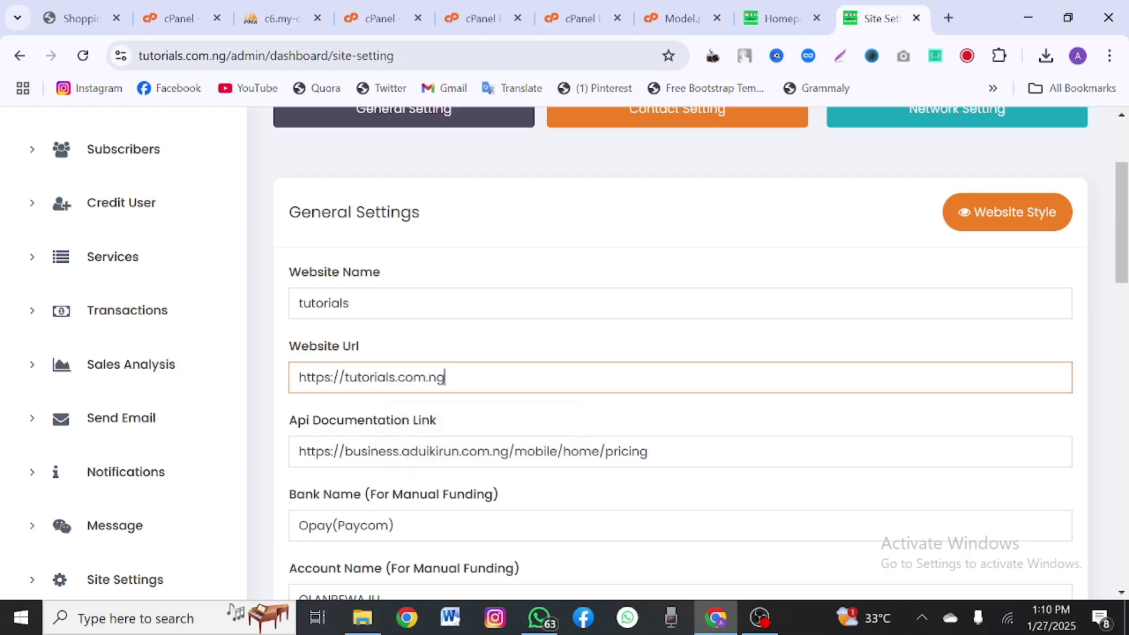
{"action": "scroll", "coordinate": [410, 390], "scroll_direction": "down", "scroll_amount": 1}
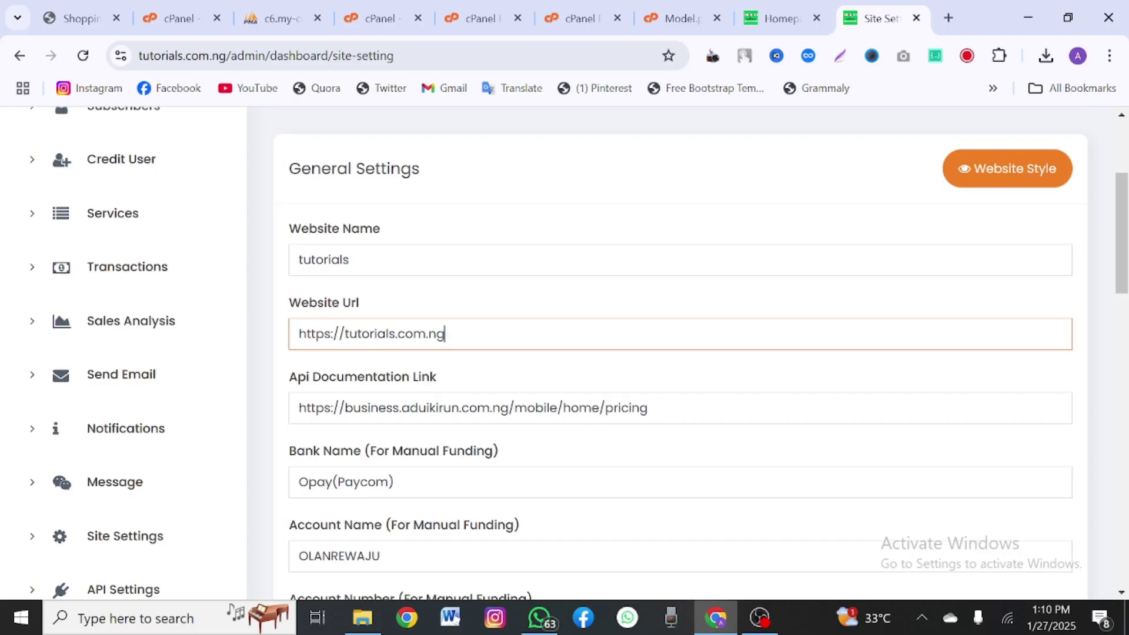
Paste the new domain into the Api Documentation Link and save with Update Details.
{"action": "key", "text": "shift+Left"}
{"action": "key", "text": "shift+Left"}
{"action": "key", "text": "shift+Left"}
{"action": "key", "text": "shift+Left"}
{"action": "key", "text": "shift+Left"}
{"action": "key", "text": "shift+Left"}
{"action": "key", "text": "shift+Left"}
{"action": "key", "text": "shift+Left"}
{"action": "key", "text": "shift+Left"}
{"action": "key", "text": "shift+Left"}
{"action": "key", "text": "shift+Left"}
{"action": "key", "text": "shift+Left"}
{"action": "key", "text": "shift+Left"}
{"action": "key", "text": "shift+Left"}
{"action": "key", "text": "shift+Left"}
{"action": "key", "text": "shift+Left"}
{"action": "key", "text": "shift+Left"}
{"action": "key", "text": "shift+Left"}
{"action": "key", "text": "shift+Left"}
{"action": "key", "text": "shift+Left"}
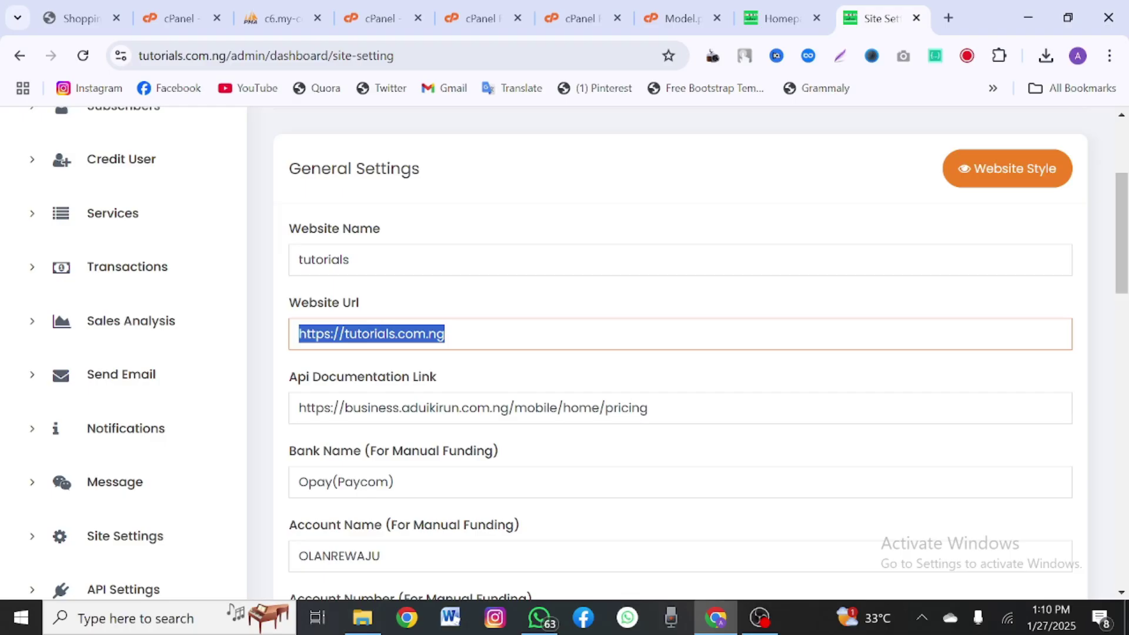
{"action": "left_click_drag", "start_coordinate": [510, 408], "coordinate": [298, 407]}
{"action": "type", "text": "https://tutorials.com.ng"}
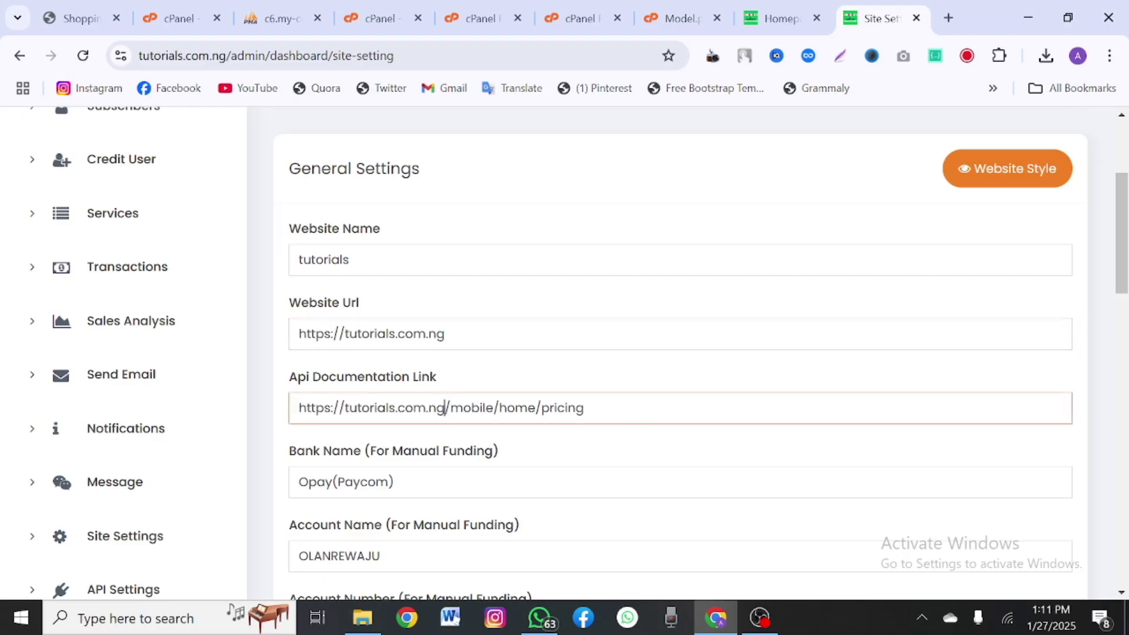
{"action": "scroll", "coordinate": [590, 353], "scroll_direction": "down", "scroll_amount": 5}
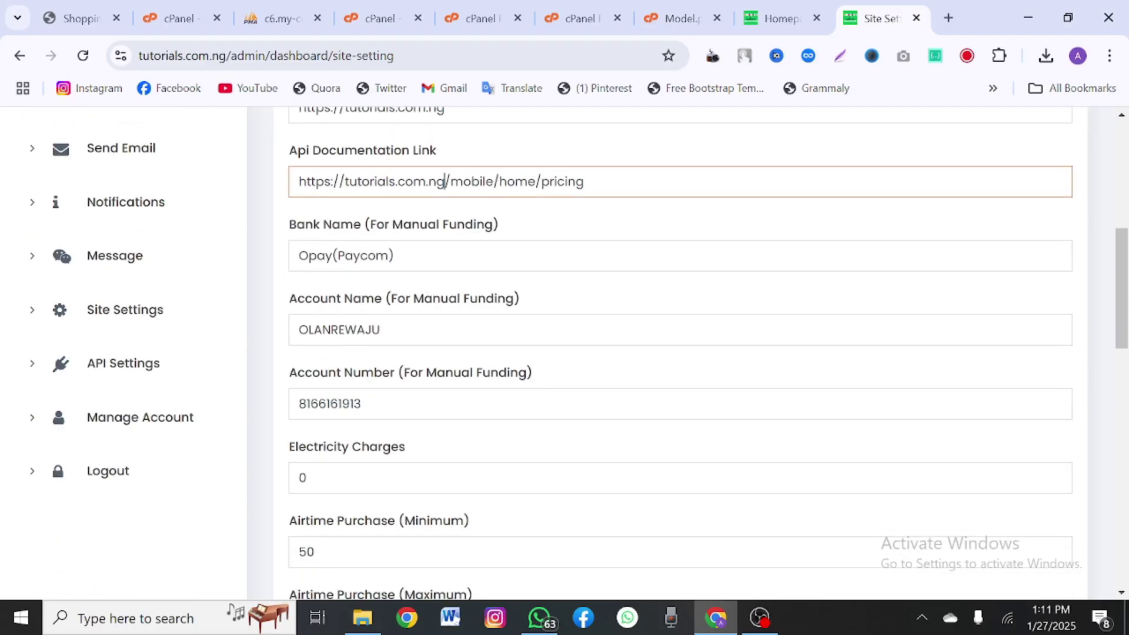
{"action": "scroll", "coordinate": [445, 181], "scroll_direction": "down", "scroll_amount": 15}
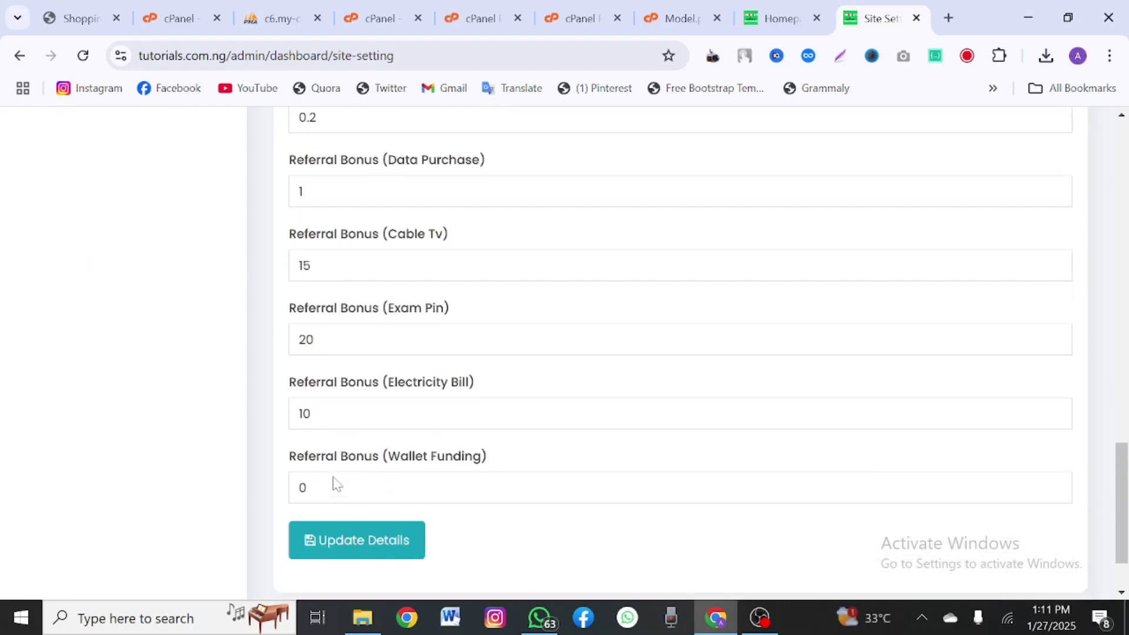
{"action": "left_click", "coordinate": [348, 523]}
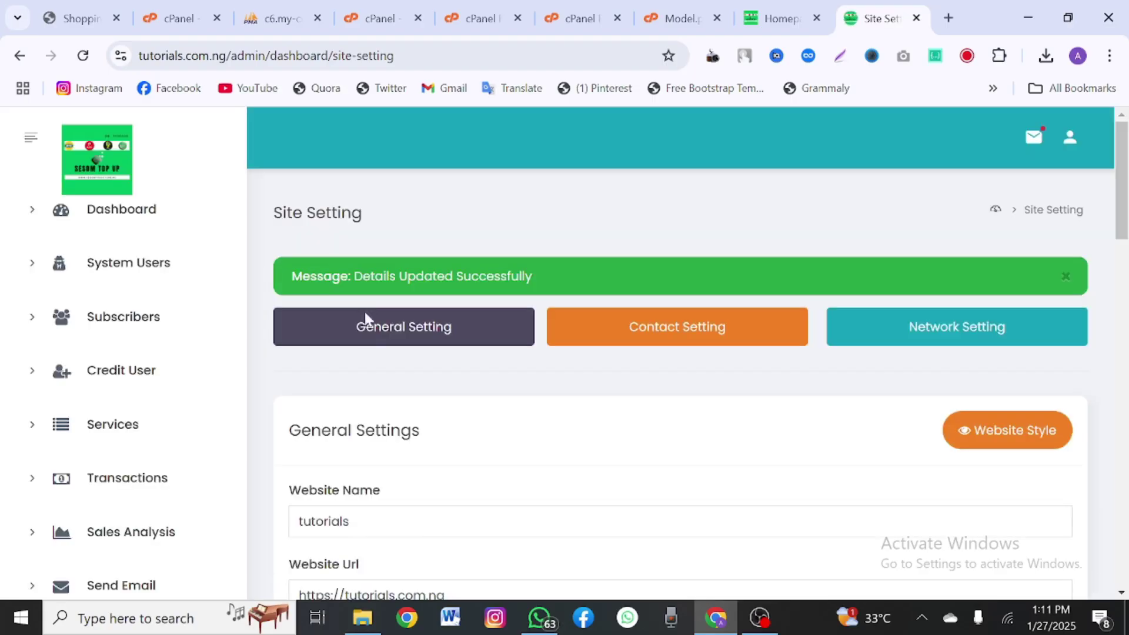
{"action": "scroll", "coordinate": [364, 316], "scroll_direction": "down", "scroll_amount": 20}
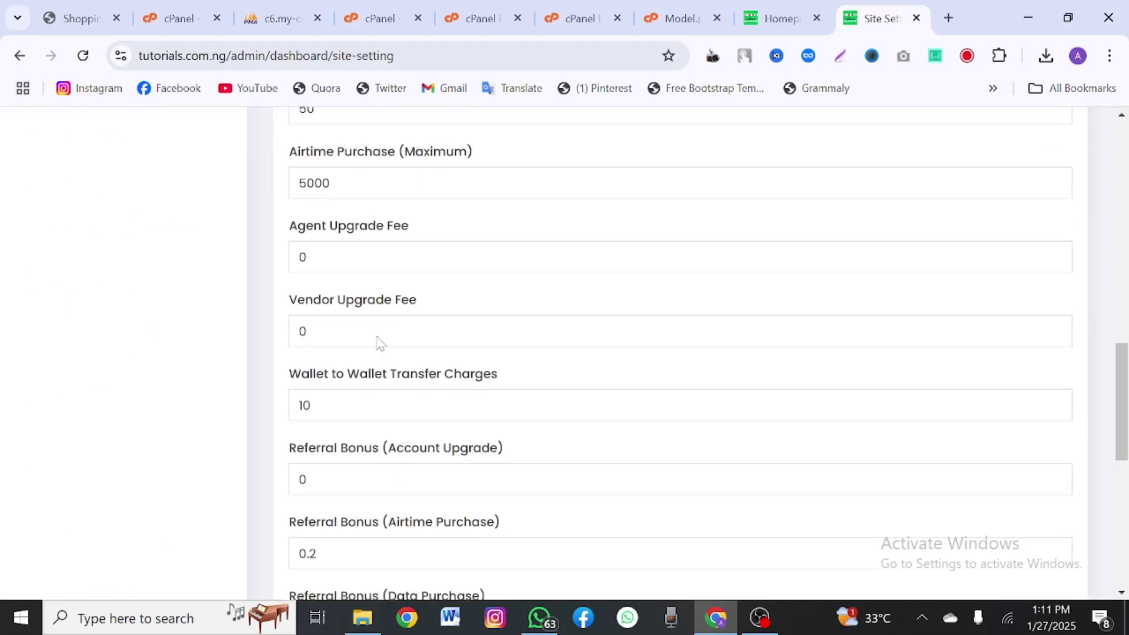
{"action": "scroll", "coordinate": [393, 236], "scroll_direction": "down", "scroll_amount": 2}
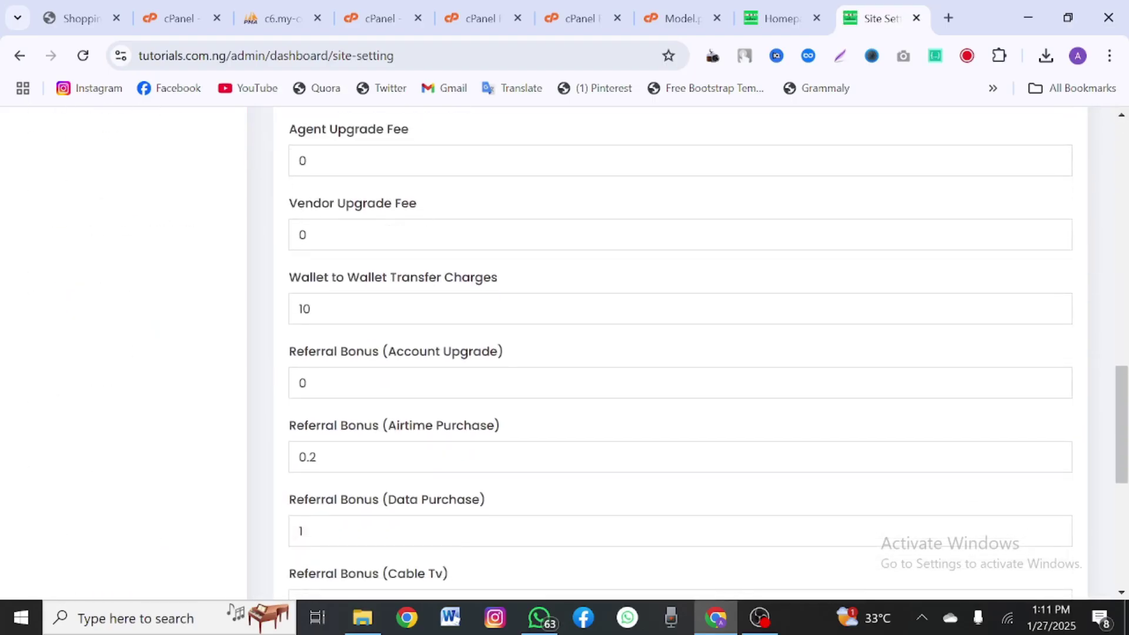
{"action": "scroll", "coordinate": [383, 339], "scroll_direction": "down", "scroll_amount": 1}
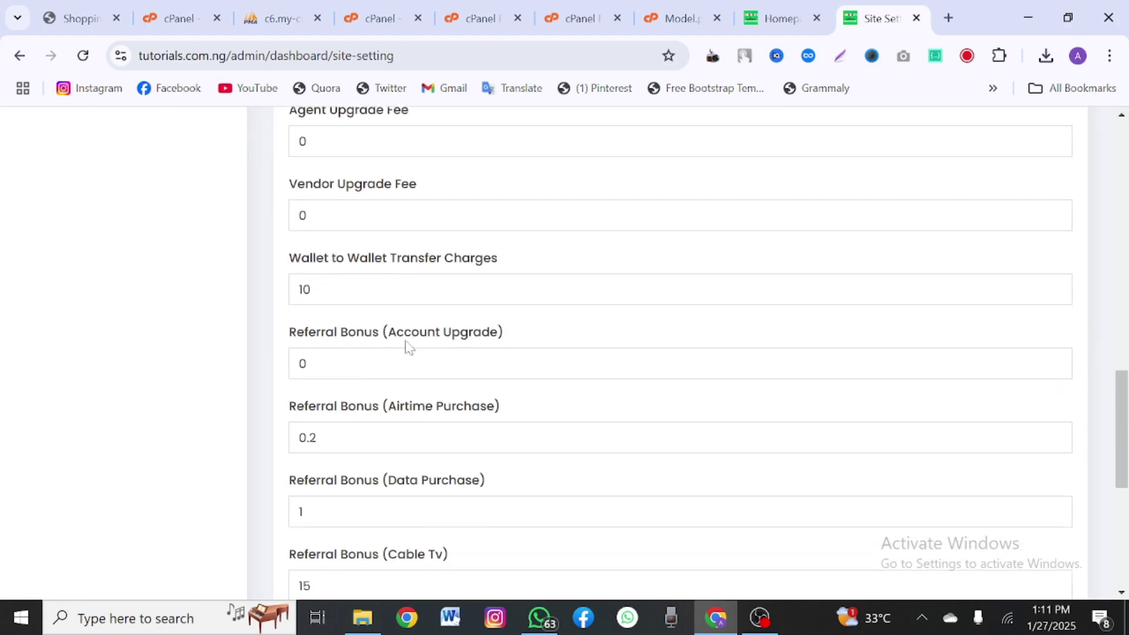
{"action": "scroll", "coordinate": [335, 398], "scroll_direction": "down", "scroll_amount": 4}
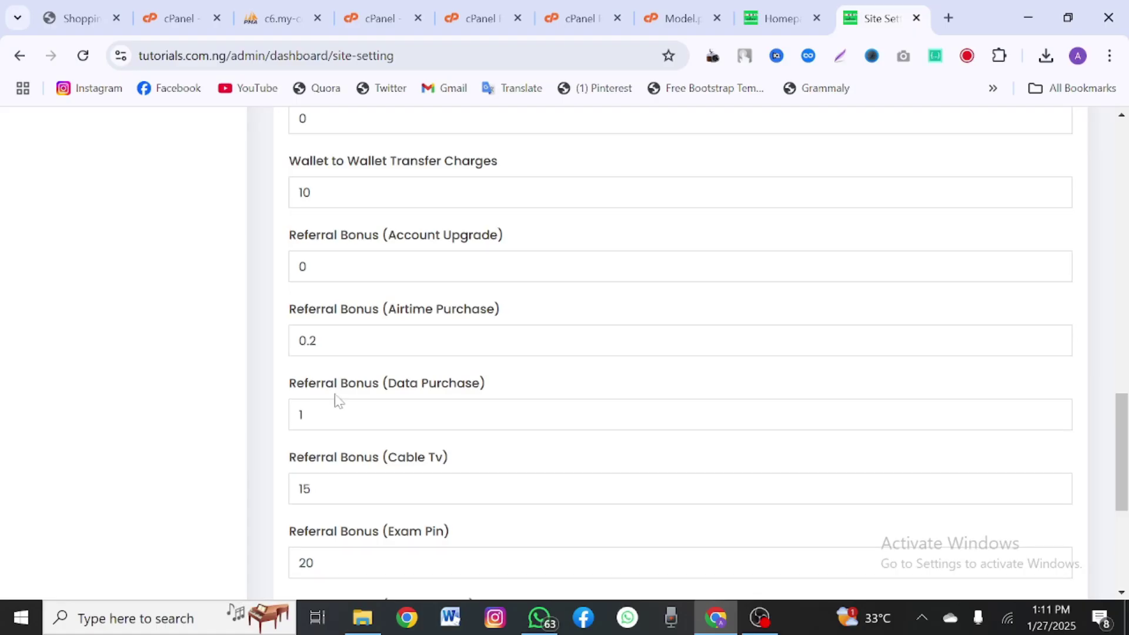
{"action": "scroll", "coordinate": [335, 398], "scroll_direction": "down", "scroll_amount": 2}
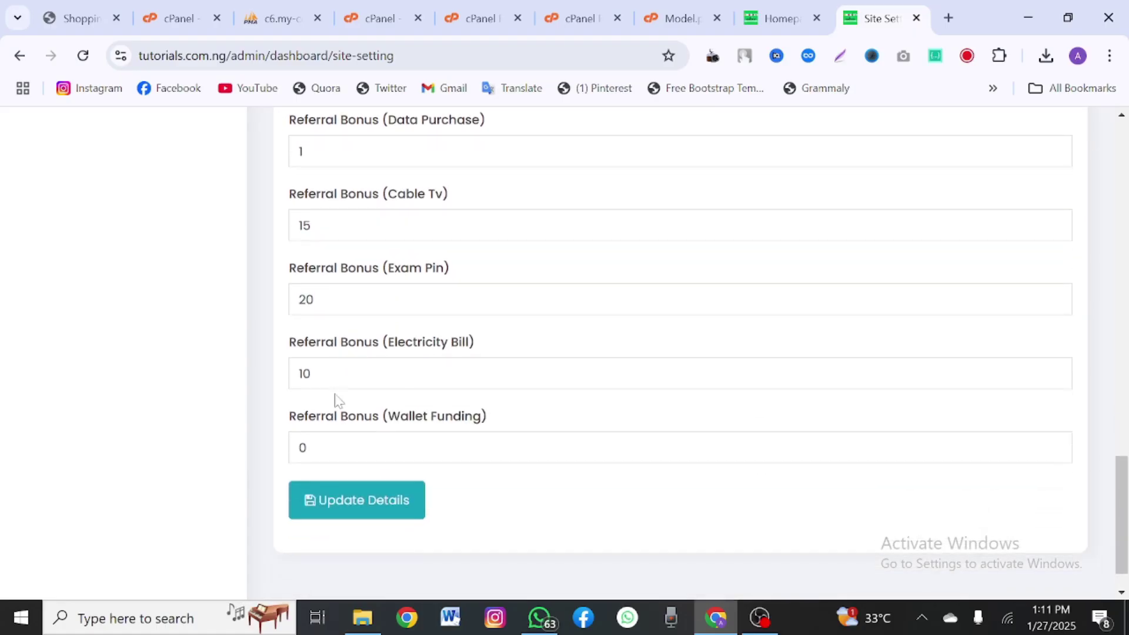
{"action": "key", "text": "Return"}
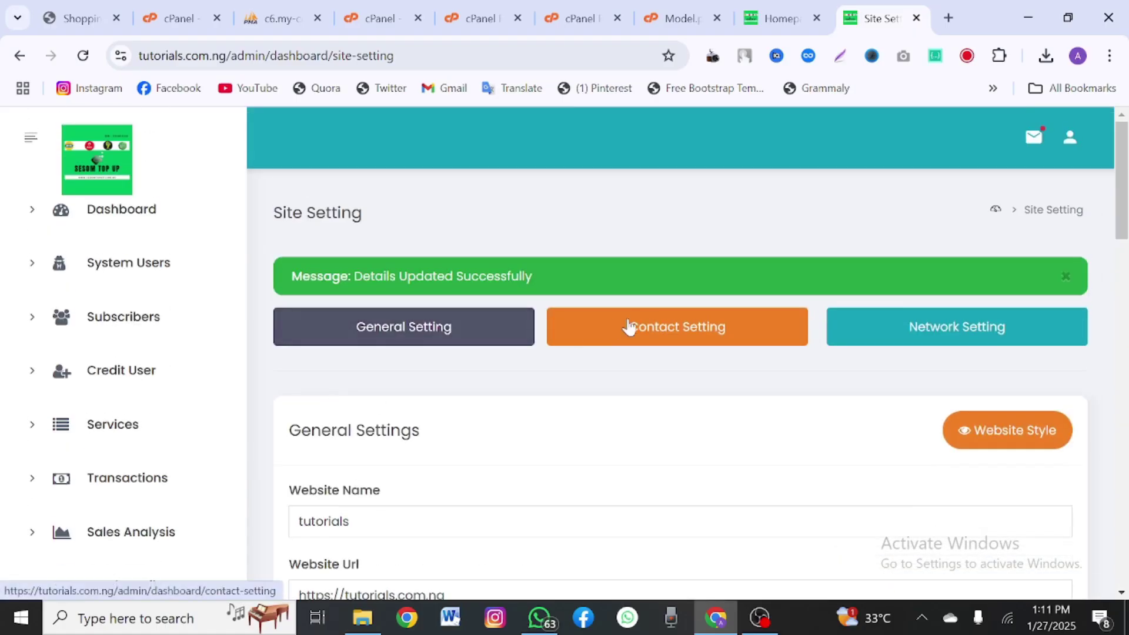
Look over the Contact Setting page.
{"action": "left_click", "coordinate": [641, 329]}
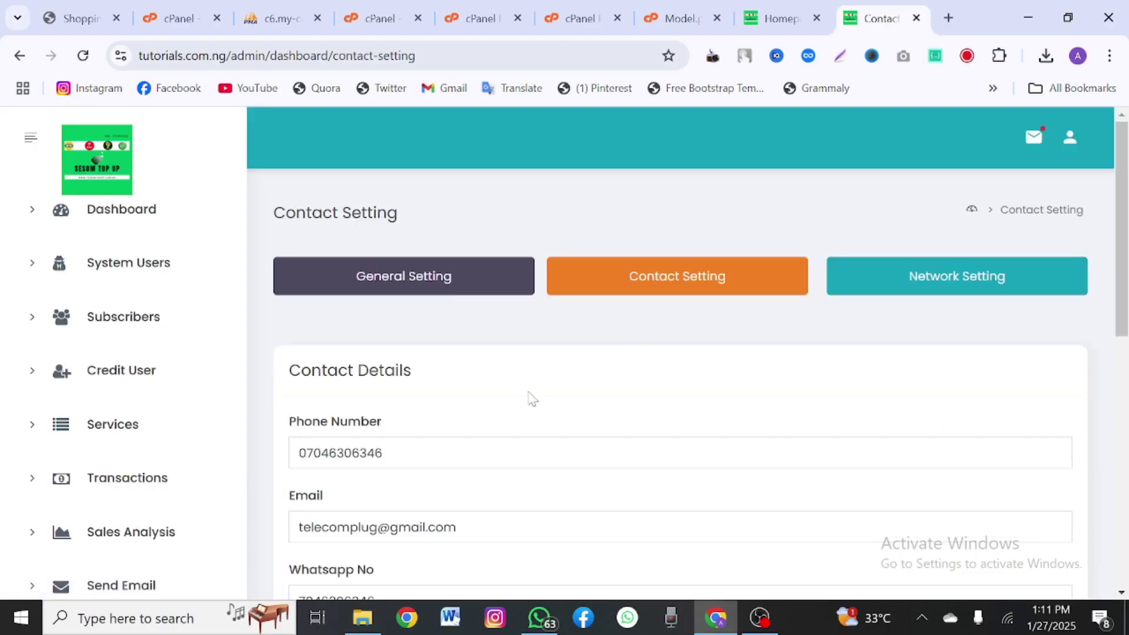
{"action": "scroll", "coordinate": [521, 400], "scroll_direction": "down", "scroll_amount": 5}
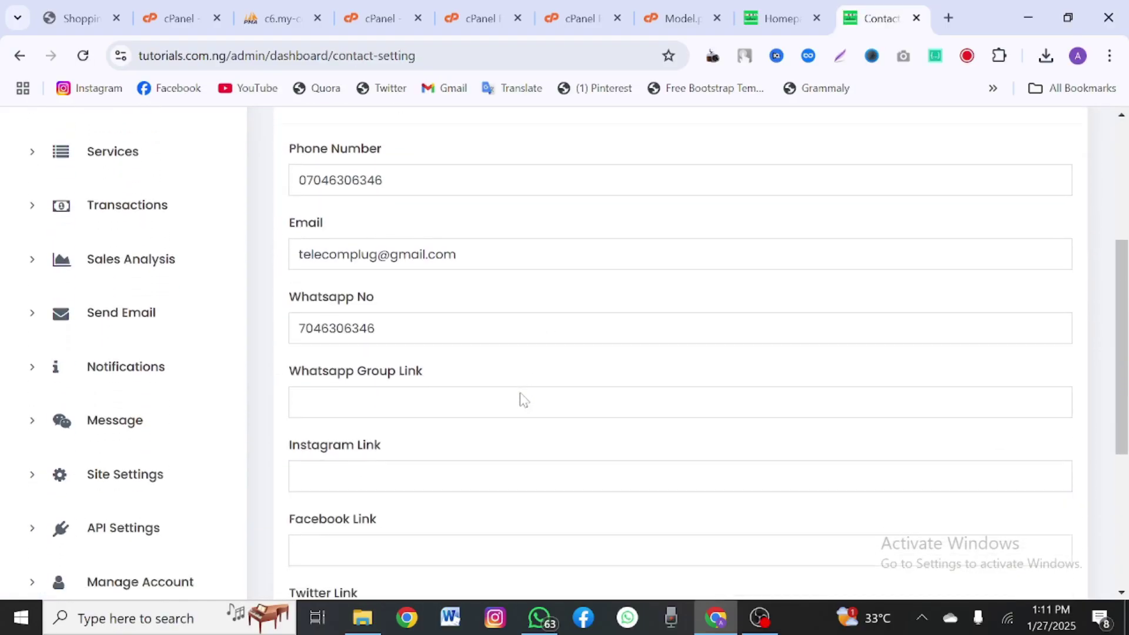
{"action": "scroll", "coordinate": [521, 400], "scroll_direction": "down", "scroll_amount": 4}
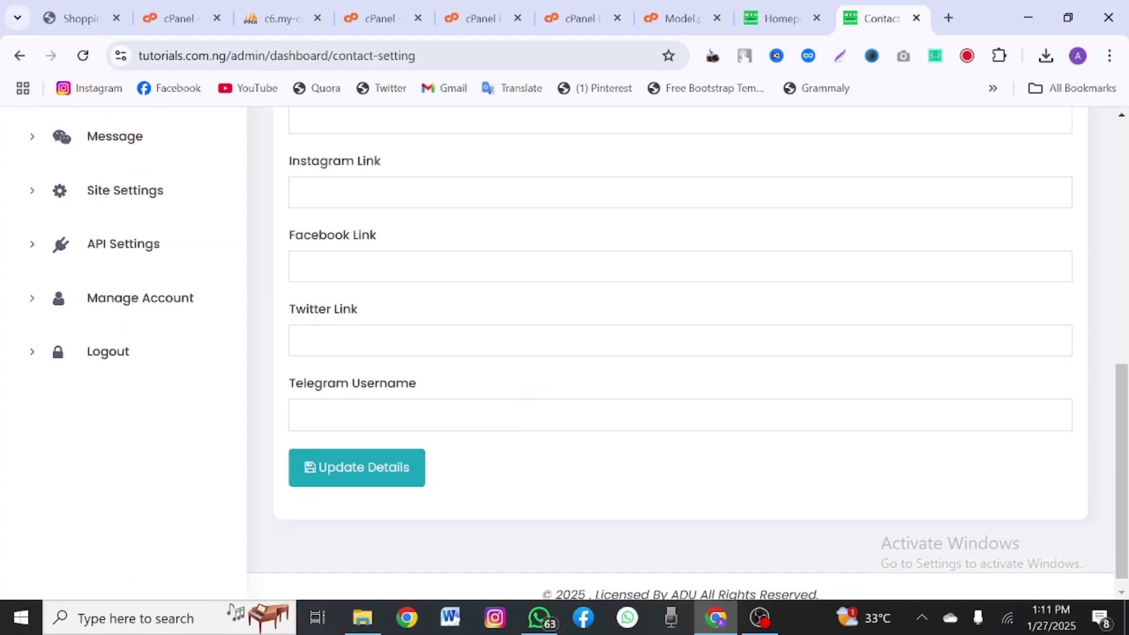
{"action": "scroll", "coordinate": [521, 400], "scroll_direction": "up", "scroll_amount": 10}
{"action": "left_click", "coordinate": [932, 288]}
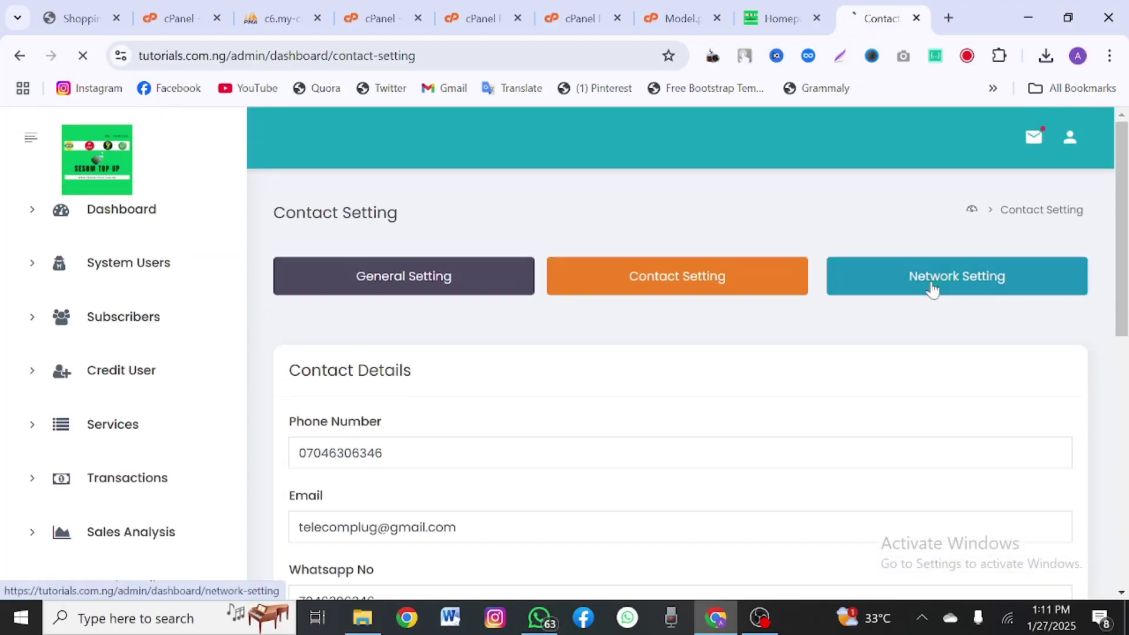
{"action": "scroll", "coordinate": [720, 398], "scroll_direction": "down", "scroll_amount": 5}
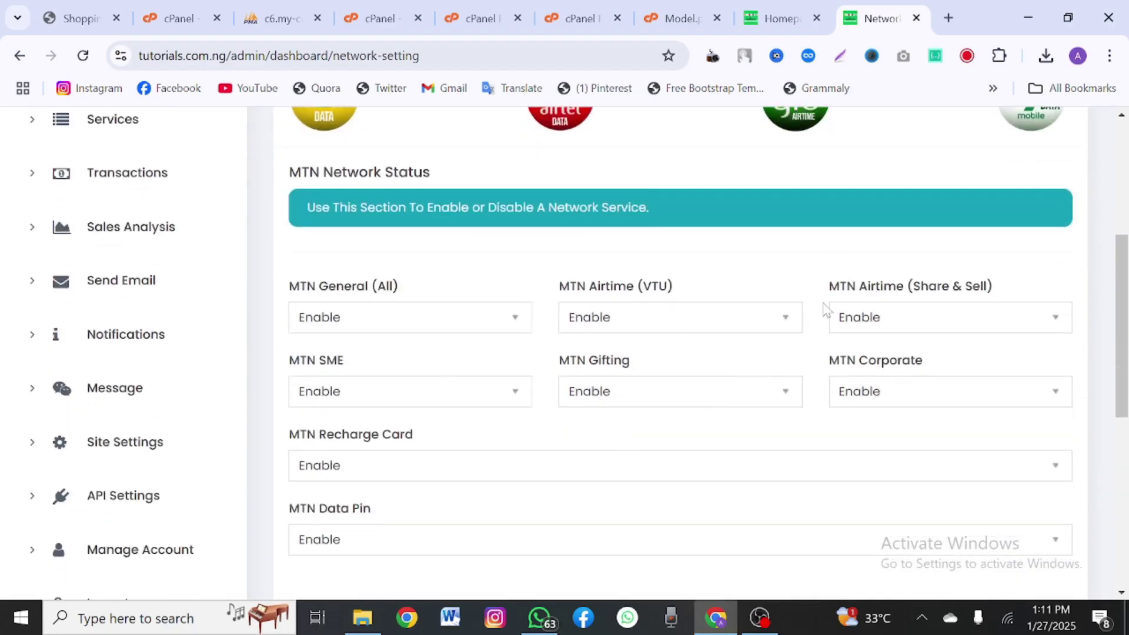
{"action": "scroll", "coordinate": [774, 345], "scroll_direction": "up", "scroll_amount": 1}
{"action": "scroll", "coordinate": [774, 345], "scroll_direction": "down", "scroll_amount": 4}
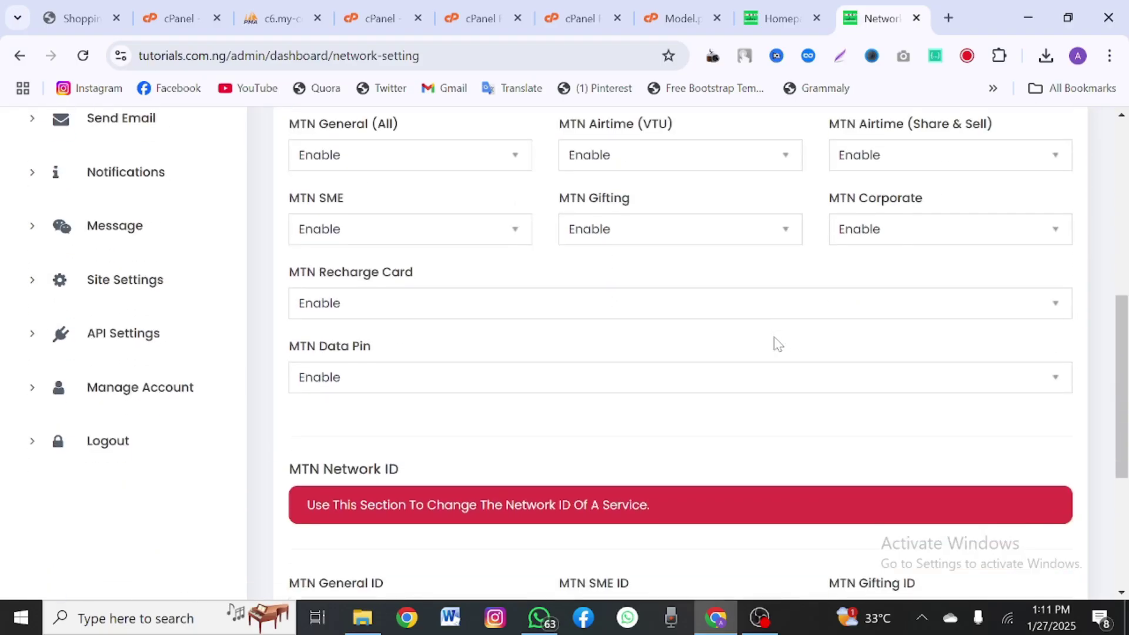
{"action": "scroll", "coordinate": [774, 345], "scroll_direction": "down", "scroll_amount": 2}
{"action": "scroll", "coordinate": [773, 345], "scroll_direction": "up", "scroll_amount": 3}
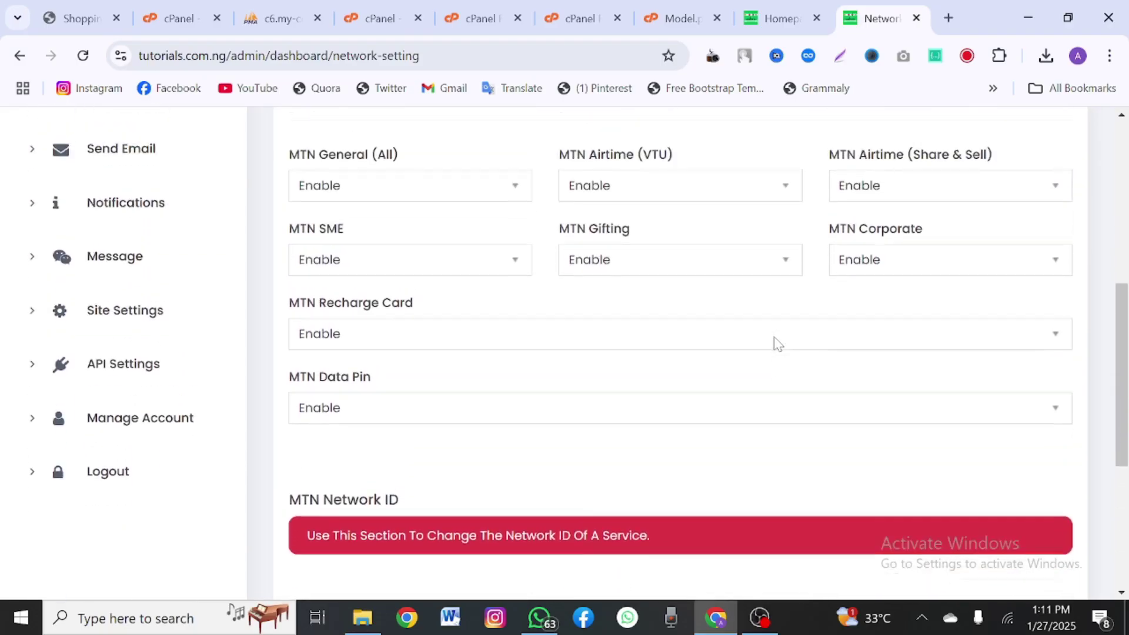
{"action": "scroll", "coordinate": [774, 345], "scroll_direction": "down", "scroll_amount": 5}
{"action": "scroll", "coordinate": [774, 345], "scroll_direction": "up", "scroll_amount": 1}
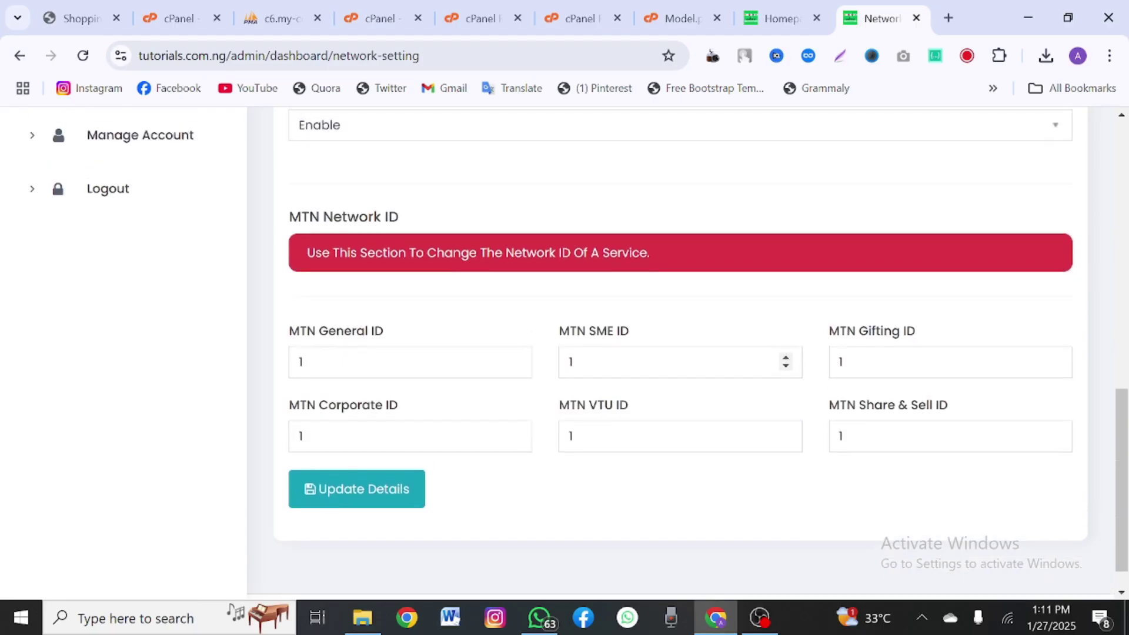
{"action": "scroll", "coordinate": [774, 342], "scroll_direction": "up", "scroll_amount": 8}
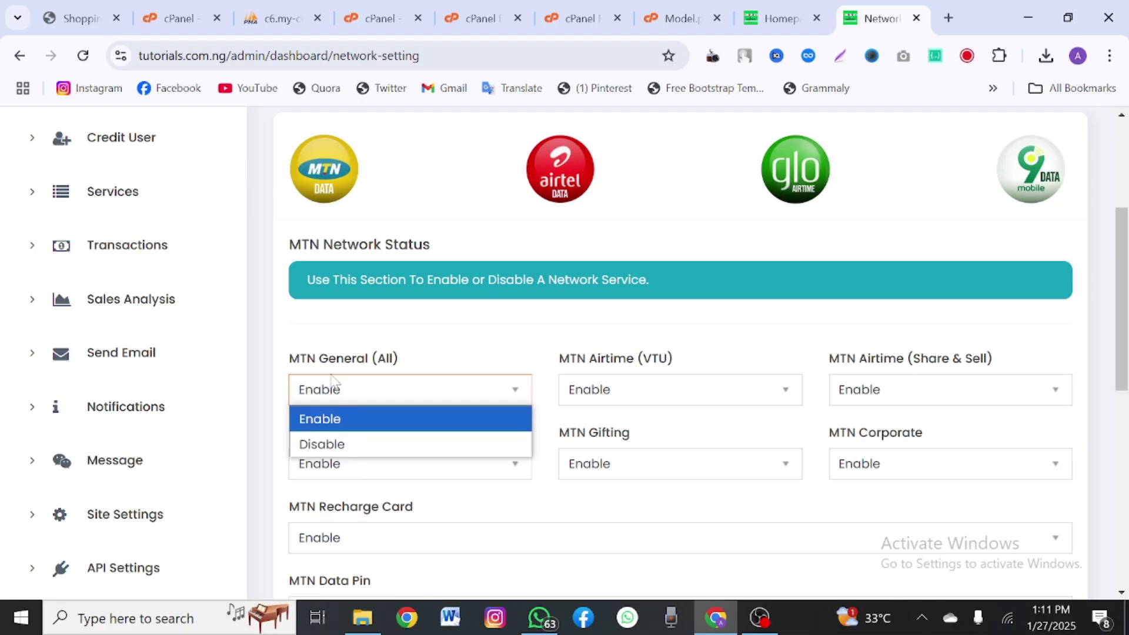
{"action": "left_click", "coordinate": [326, 336]}
{"action": "scroll", "coordinate": [90, 489], "scroll_direction": "down", "scroll_amount": 9}
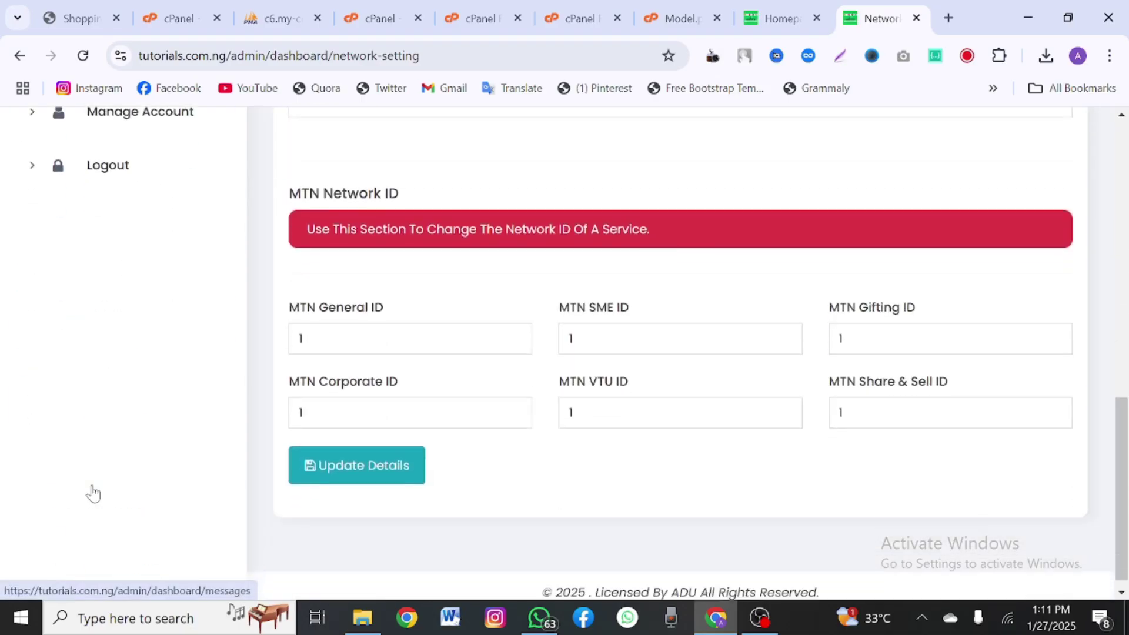
{"action": "scroll", "coordinate": [95, 491], "scroll_direction": "up", "scroll_amount": 4}
{"action": "scroll", "coordinate": [94, 491], "scroll_direction": "up", "scroll_amount": 2}
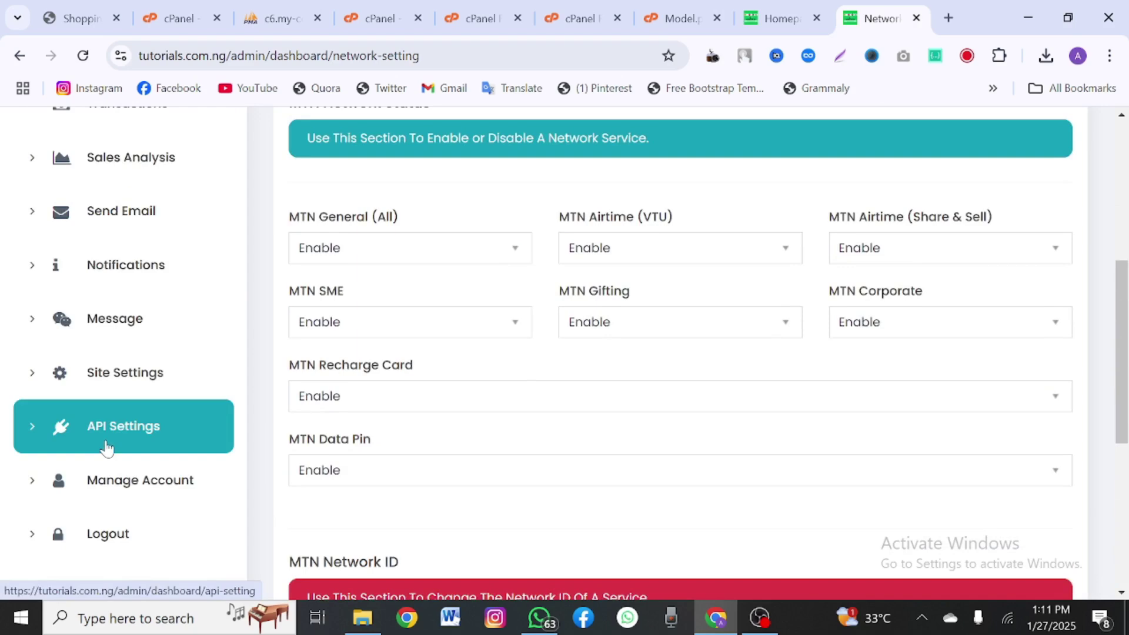
{"action": "left_click", "coordinate": [106, 447]}
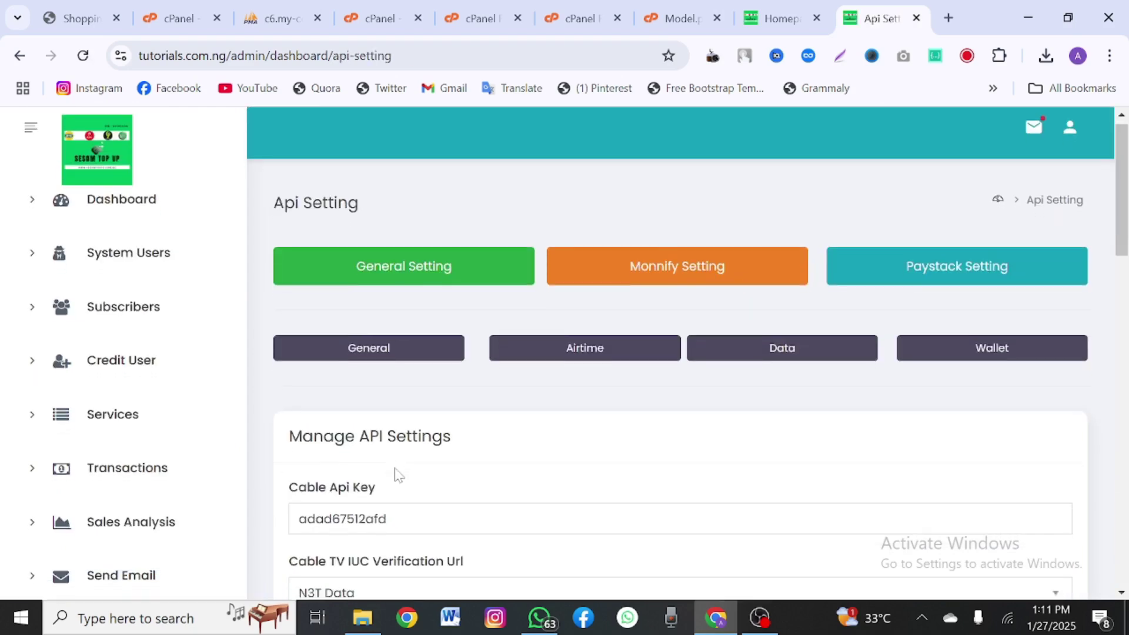
Set the Cable TV IUC Verification Url provider to Sabrdataapi.
{"action": "scroll", "coordinate": [398, 474], "scroll_direction": "down", "scroll_amount": 2}
{"action": "scroll", "coordinate": [397, 474], "scroll_direction": "down", "scroll_amount": 1}
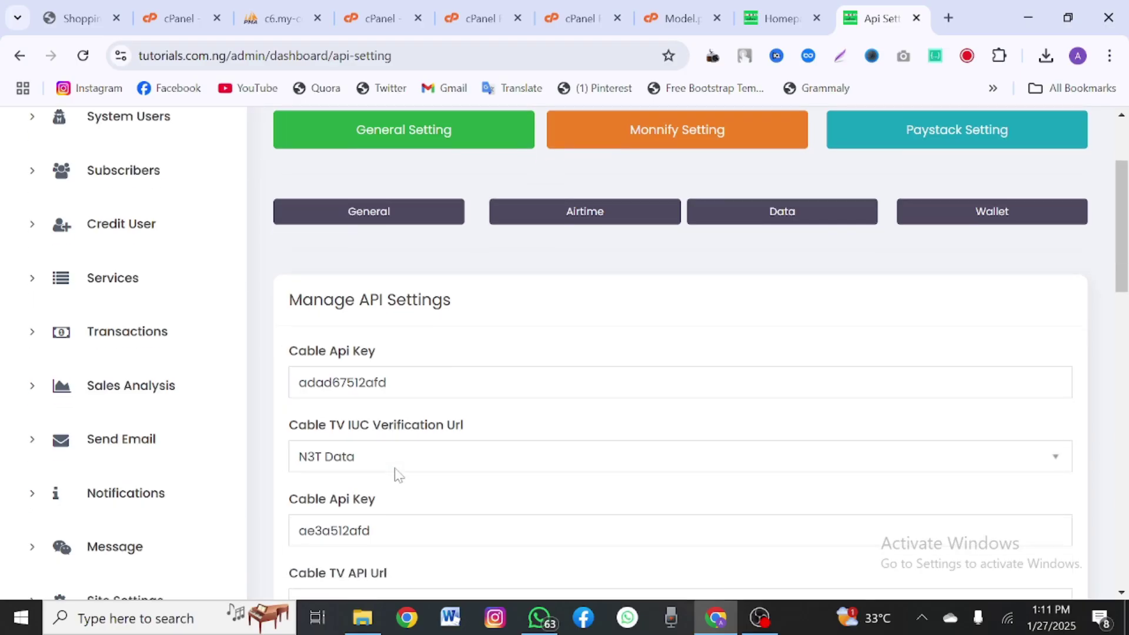
{"action": "scroll", "coordinate": [398, 474], "scroll_direction": "down", "scroll_amount": 1}
{"action": "scroll", "coordinate": [388, 344], "scroll_direction": "up", "scroll_amount": 2}
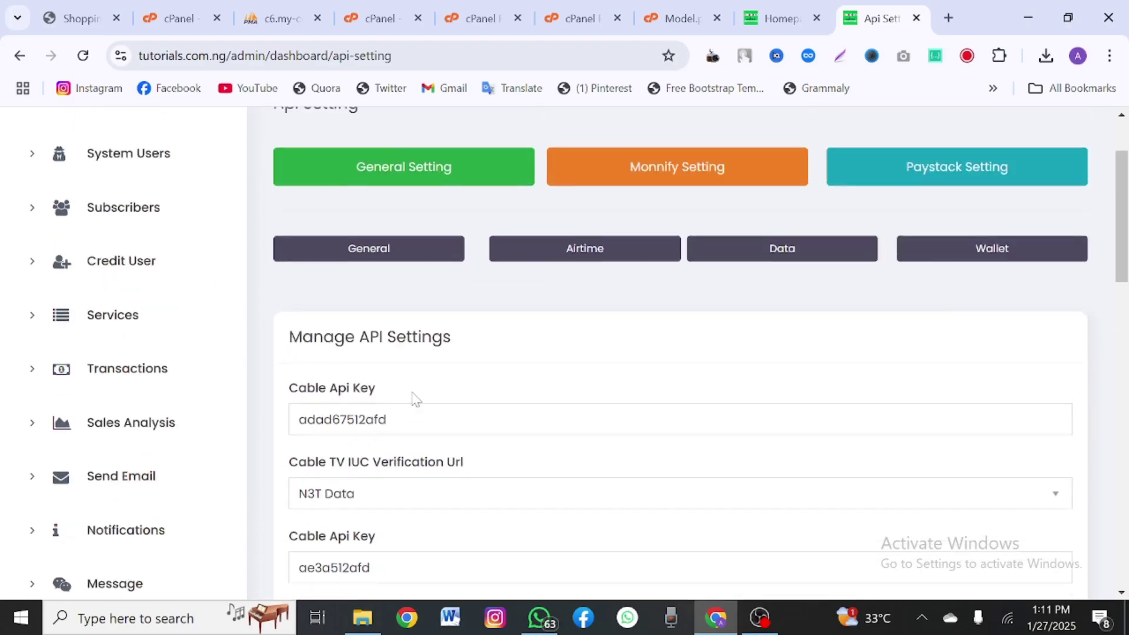
{"action": "scroll", "coordinate": [415, 399], "scroll_direction": "up", "scroll_amount": 1}
{"action": "scroll", "coordinate": [415, 399], "scroll_direction": "down", "scroll_amount": 2}
{"action": "left_click", "coordinate": [415, 410]}
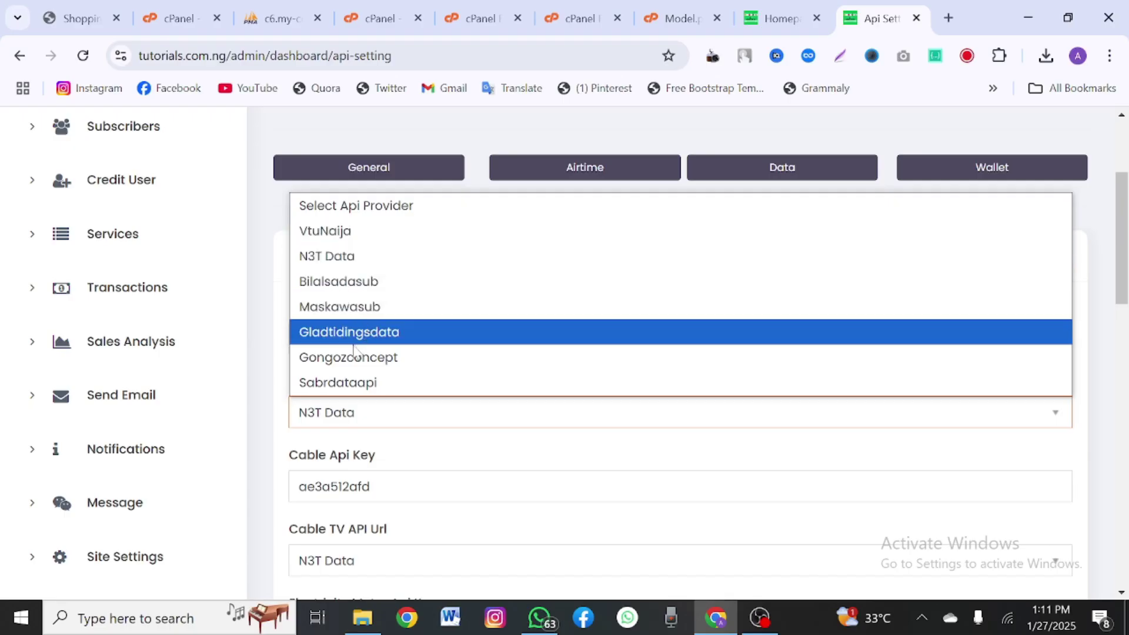
{"action": "left_click", "coordinate": [340, 382]}
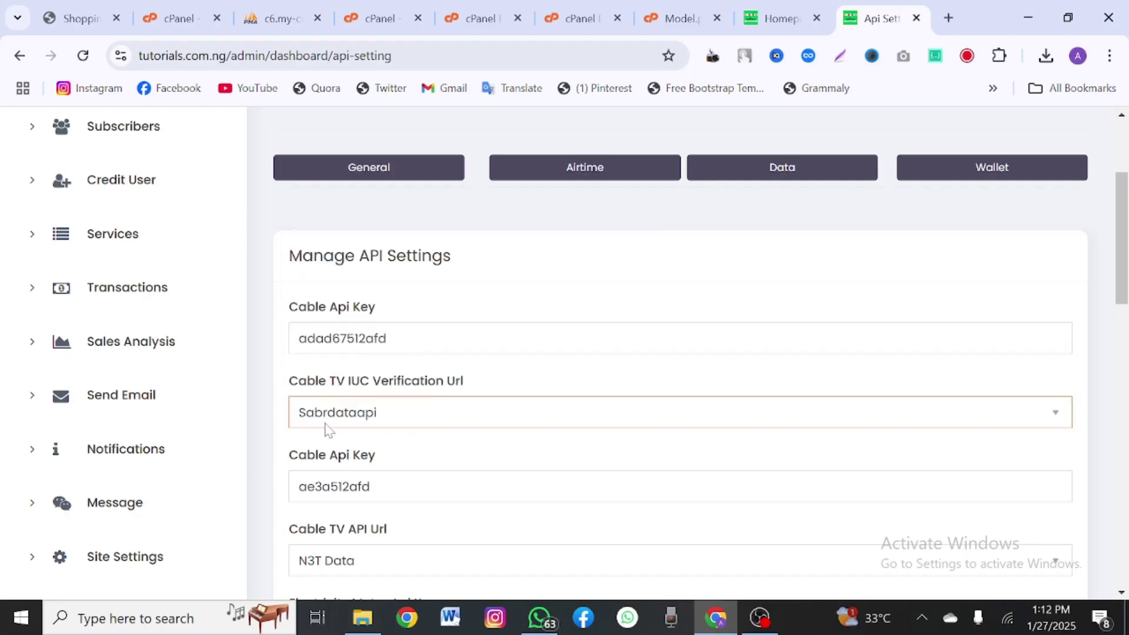
Search 'Sabrdataapi' on Google in a new tab and open its login page.
{"action": "left_click_drag", "start_coordinate": [280, 419], "coordinate": [396, 418]}
{"action": "key", "text": "ctrl+c"}
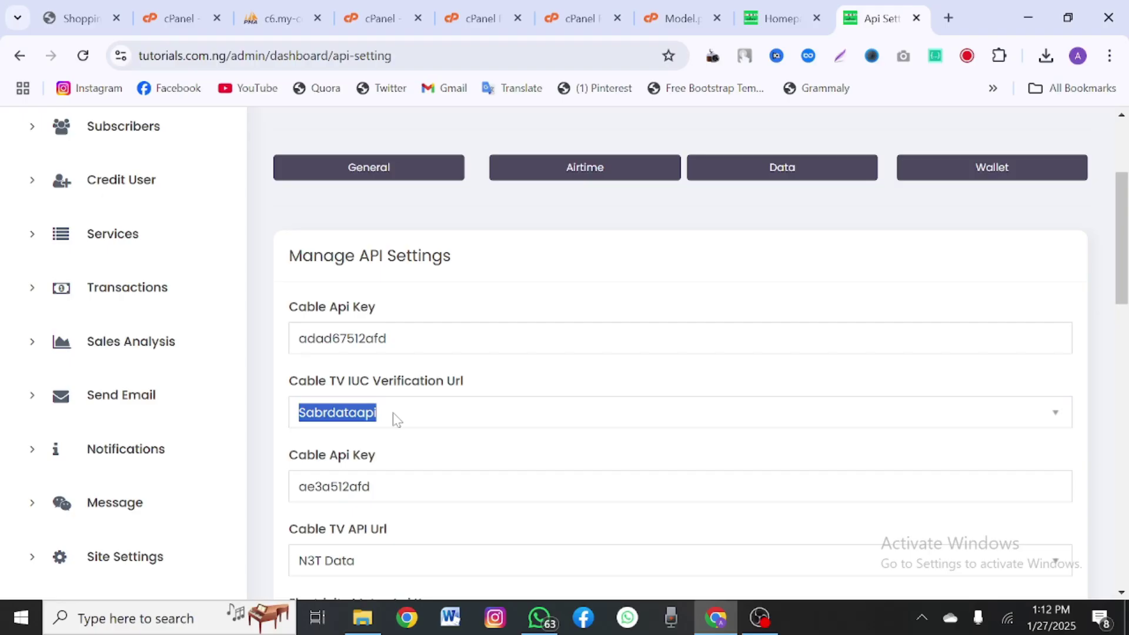
{"action": "left_click", "coordinate": [946, 17]}
{"action": "key", "text": "ctrl+v"}
{"action": "key", "text": "Return"}
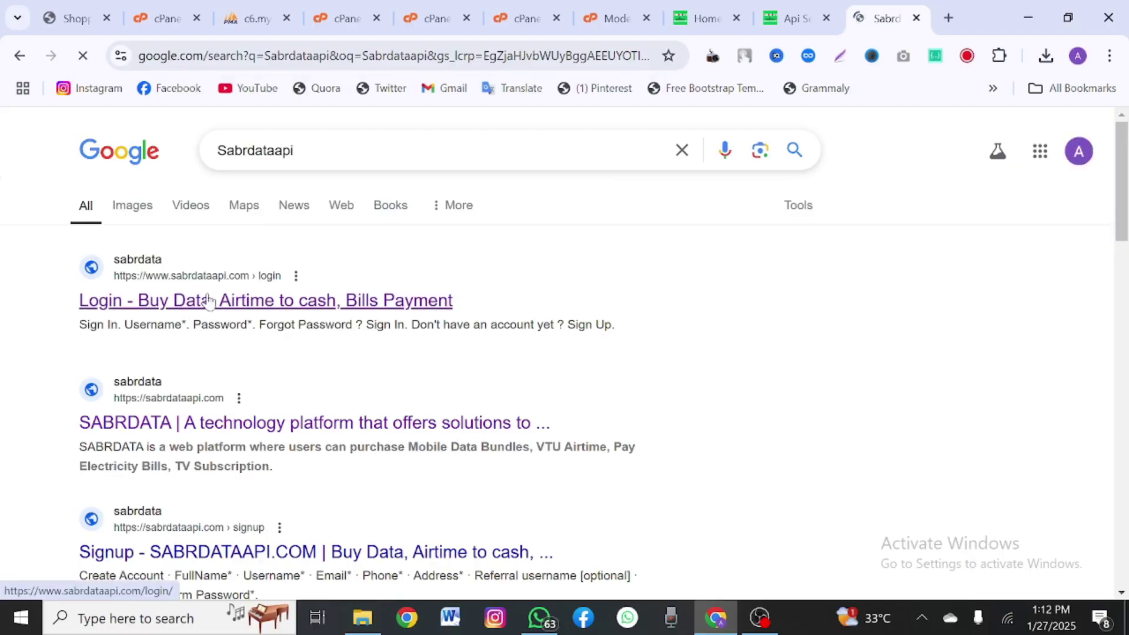
{"action": "left_click", "coordinate": [209, 300]}
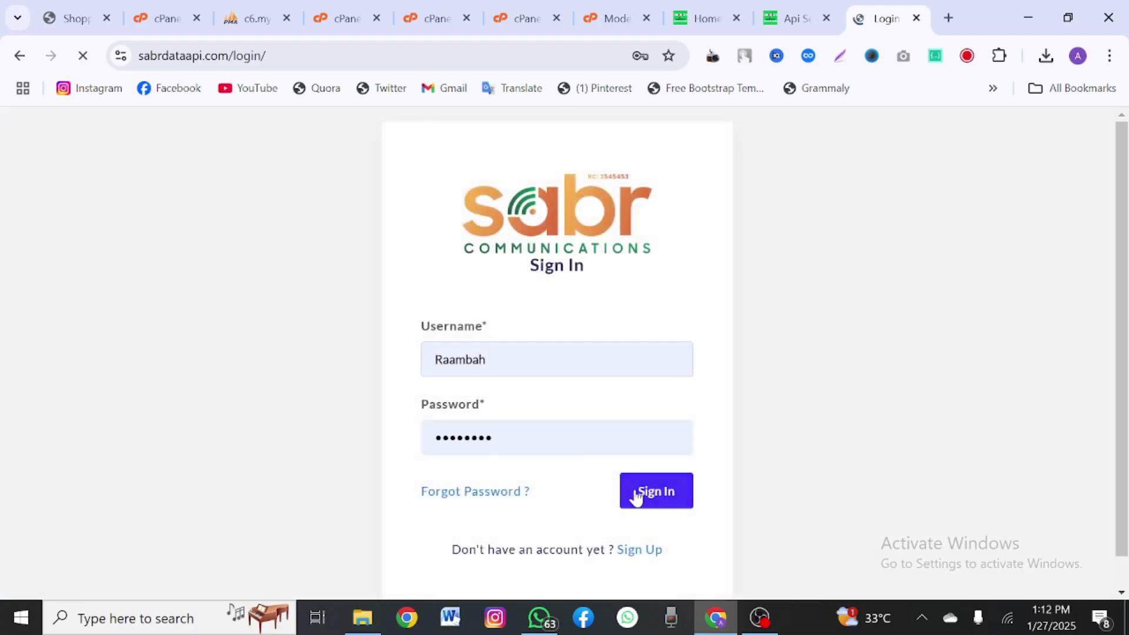
Sign in to sabrdataapi.com with the autofilled credentials, then return to the VTU API settings.
{"action": "left_click", "coordinate": [635, 494]}
{"action": "scroll", "coordinate": [582, 405], "scroll_direction": "down", "scroll_amount": 1}
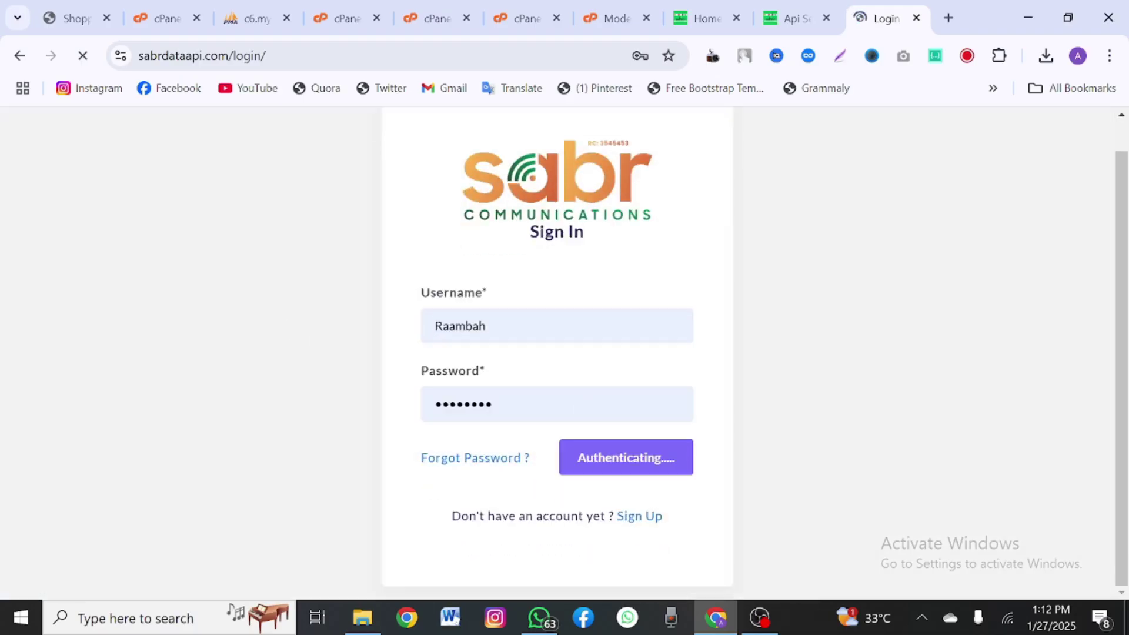
{"action": "scroll", "coordinate": [582, 352], "scroll_direction": "up", "scroll_amount": 1}
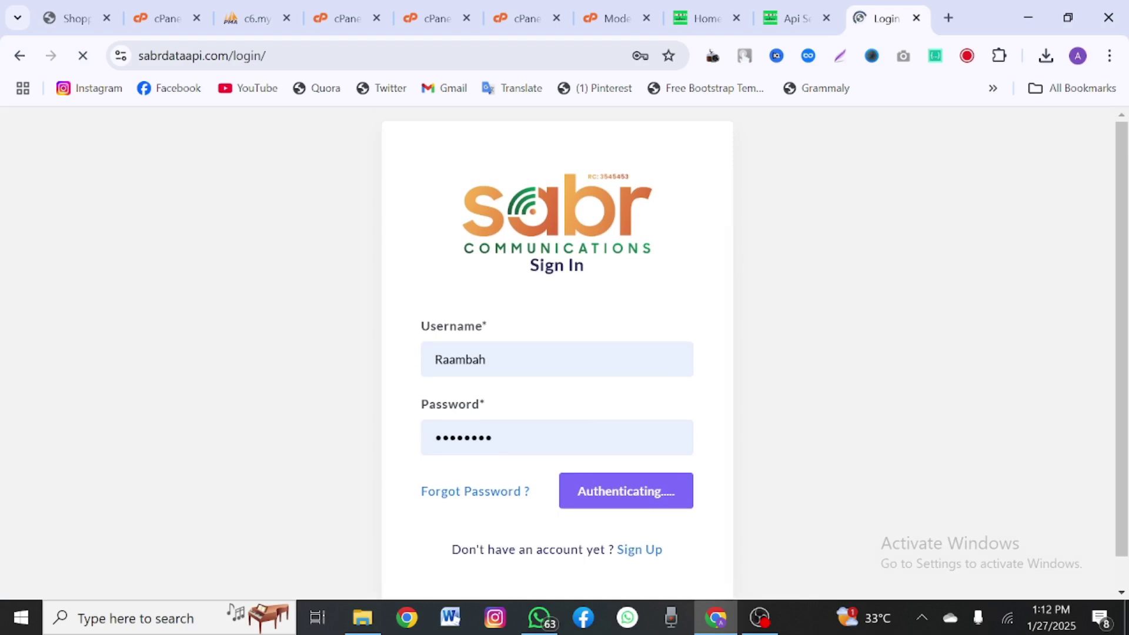
{"action": "left_click", "coordinate": [772, 20]}
{"action": "scroll", "coordinate": [404, 373], "scroll_direction": "down", "scroll_amount": 2}
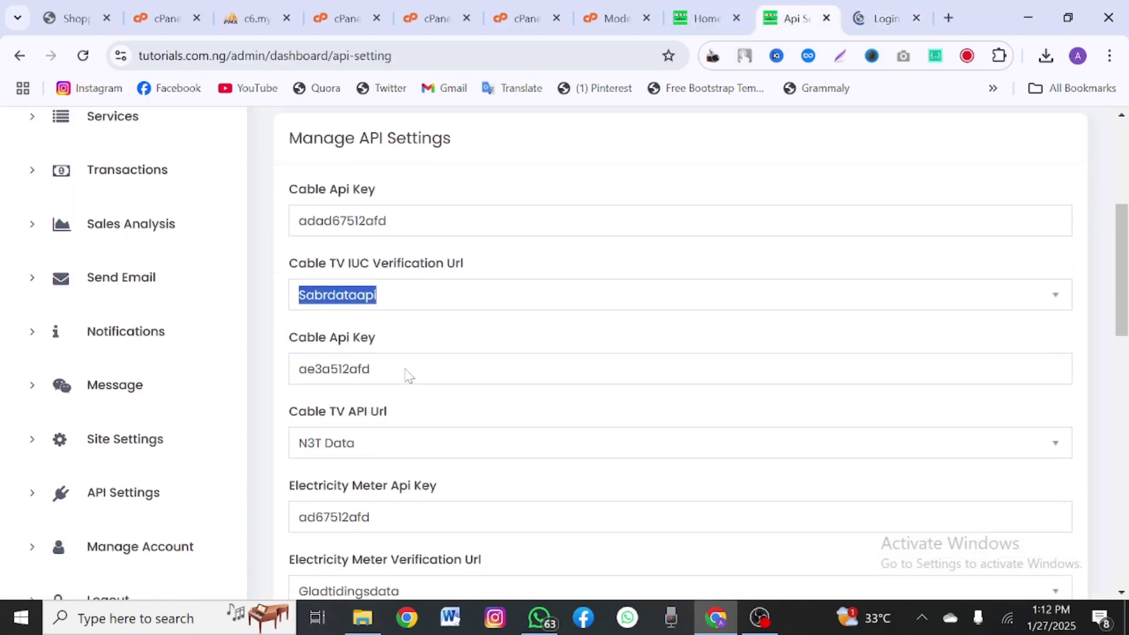
{"action": "left_click_drag", "start_coordinate": [388, 228], "coordinate": [291, 232]}
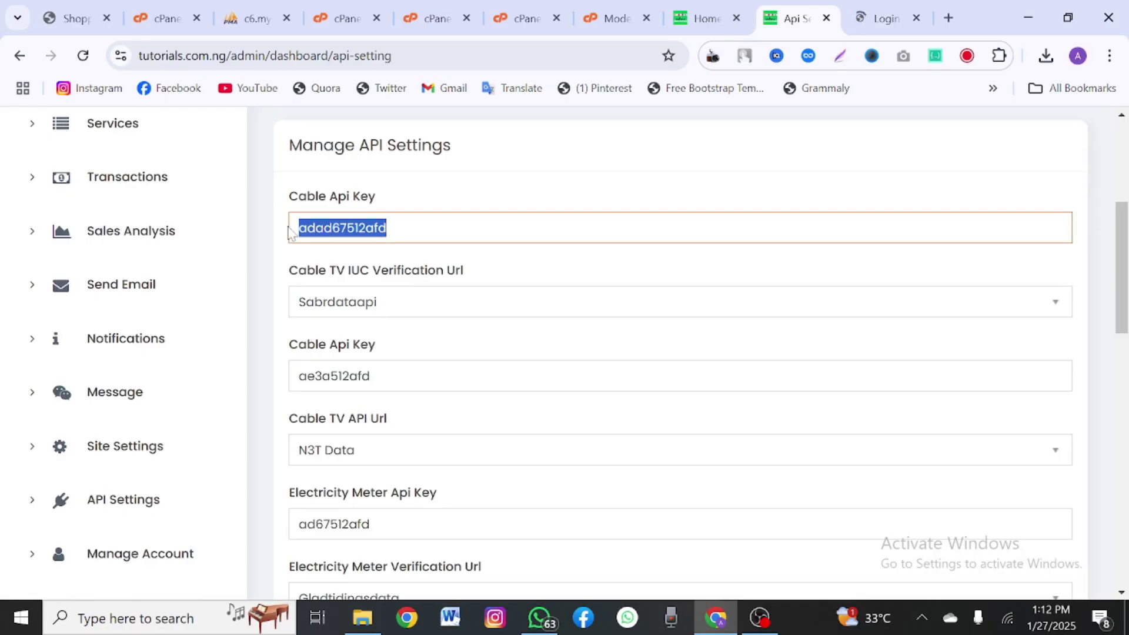
{"action": "left_click_drag", "start_coordinate": [377, 376], "coordinate": [254, 364]}
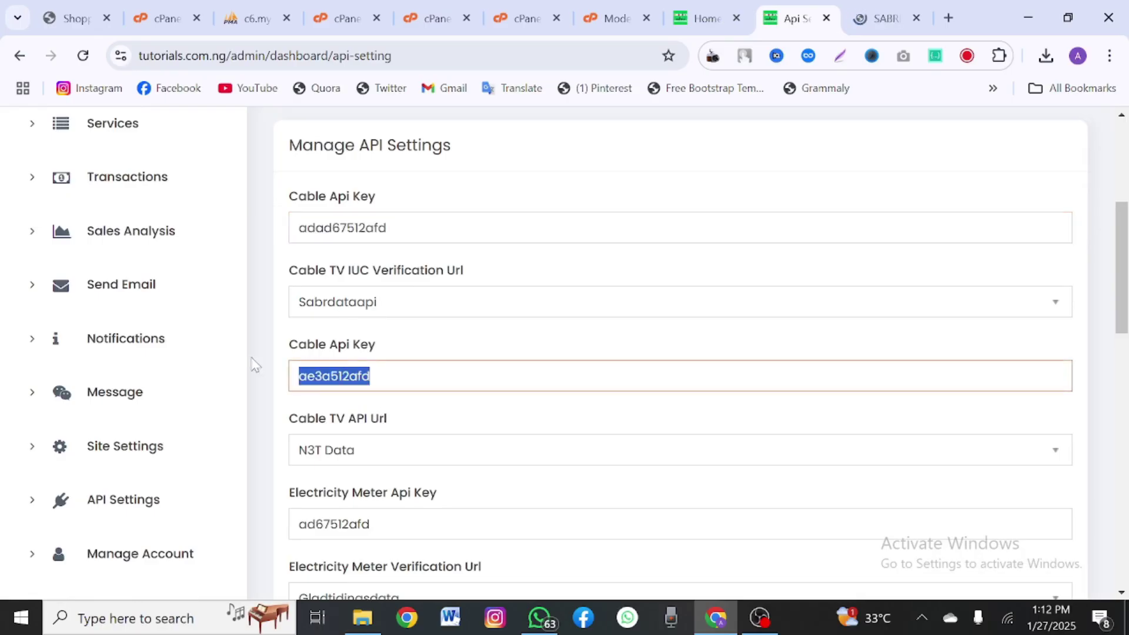
{"action": "scroll", "coordinate": [388, 478], "scroll_direction": "down", "scroll_amount": 1}
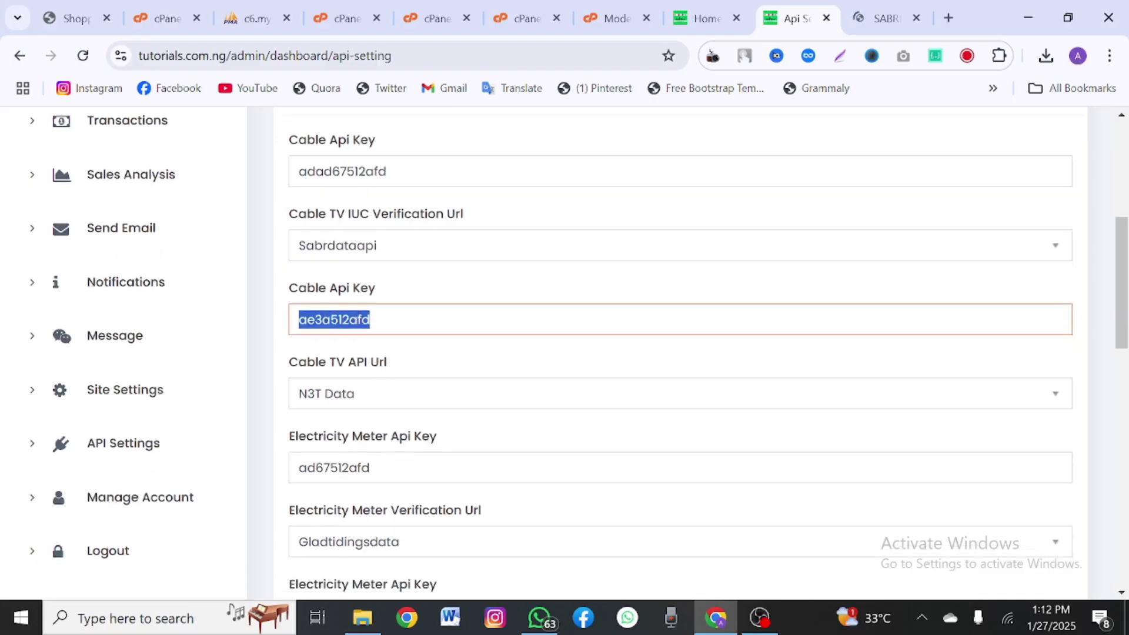
{"action": "left_click_drag", "start_coordinate": [388, 470], "coordinate": [307, 468]}
{"action": "scroll", "coordinate": [281, 460], "scroll_direction": "down", "scroll_amount": 3}
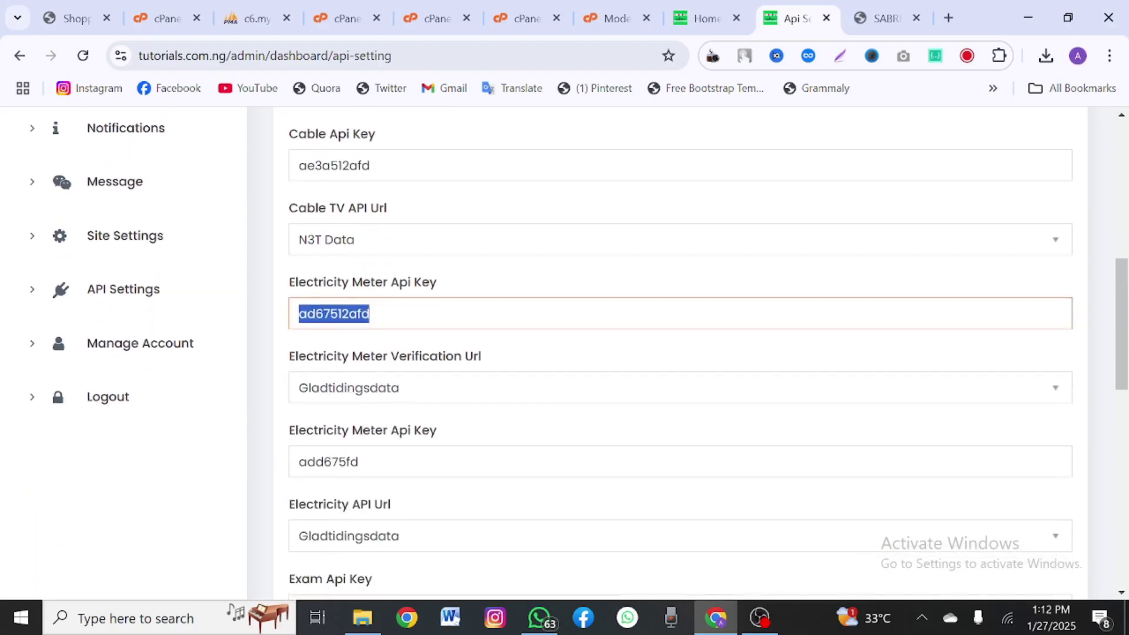
{"action": "left_click_drag", "start_coordinate": [361, 460], "coordinate": [285, 462]}
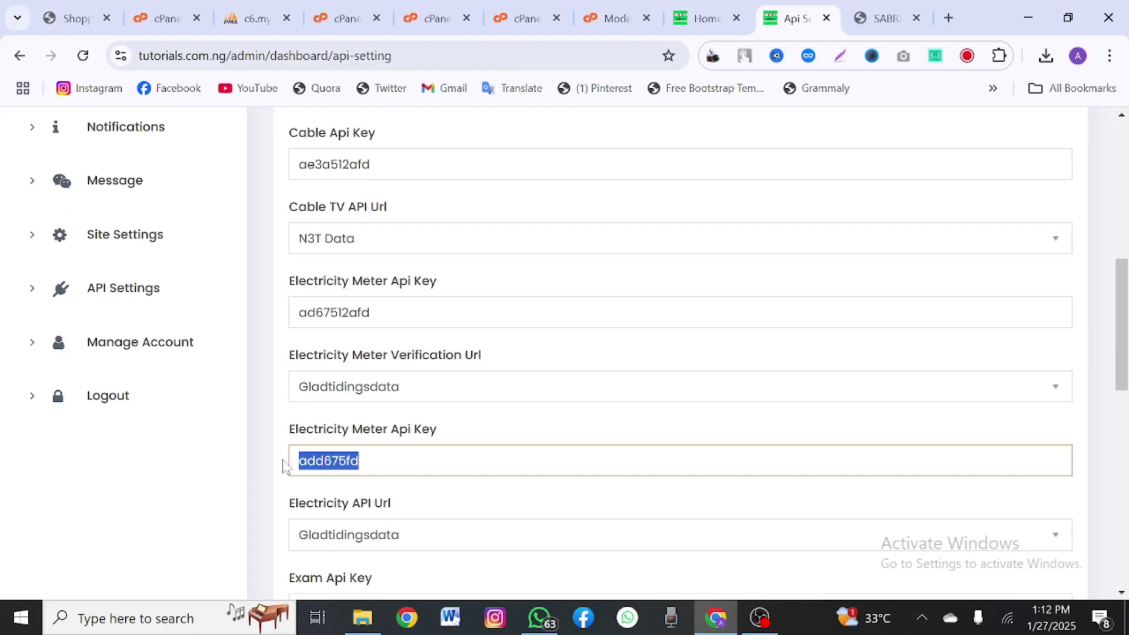
{"action": "scroll", "coordinate": [294, 468], "scroll_direction": "down", "scroll_amount": 2}
{"action": "left_click_drag", "start_coordinate": [362, 491], "coordinate": [285, 492]}
{"action": "scroll", "coordinate": [267, 471], "scroll_direction": "down", "scroll_amount": 8}
{"action": "scroll", "coordinate": [266, 464], "scroll_direction": "down", "scroll_amount": 3}
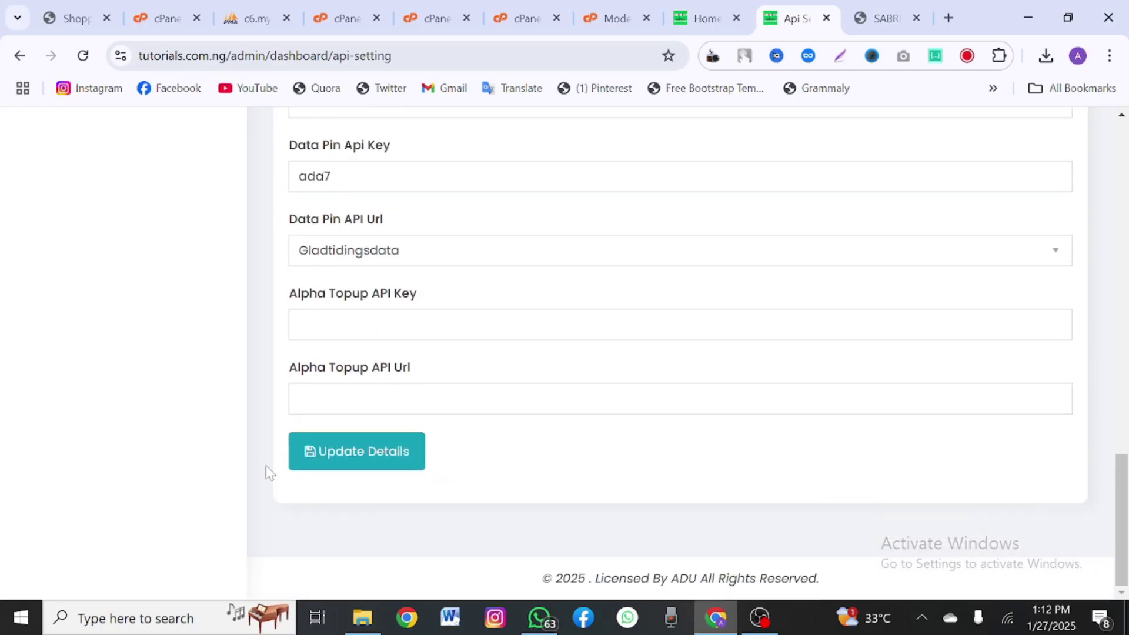
{"action": "scroll", "coordinate": [266, 464], "scroll_direction": "up", "scroll_amount": 1}
{"action": "scroll", "coordinate": [600, 241], "scroll_direction": "up", "scroll_amount": 15}
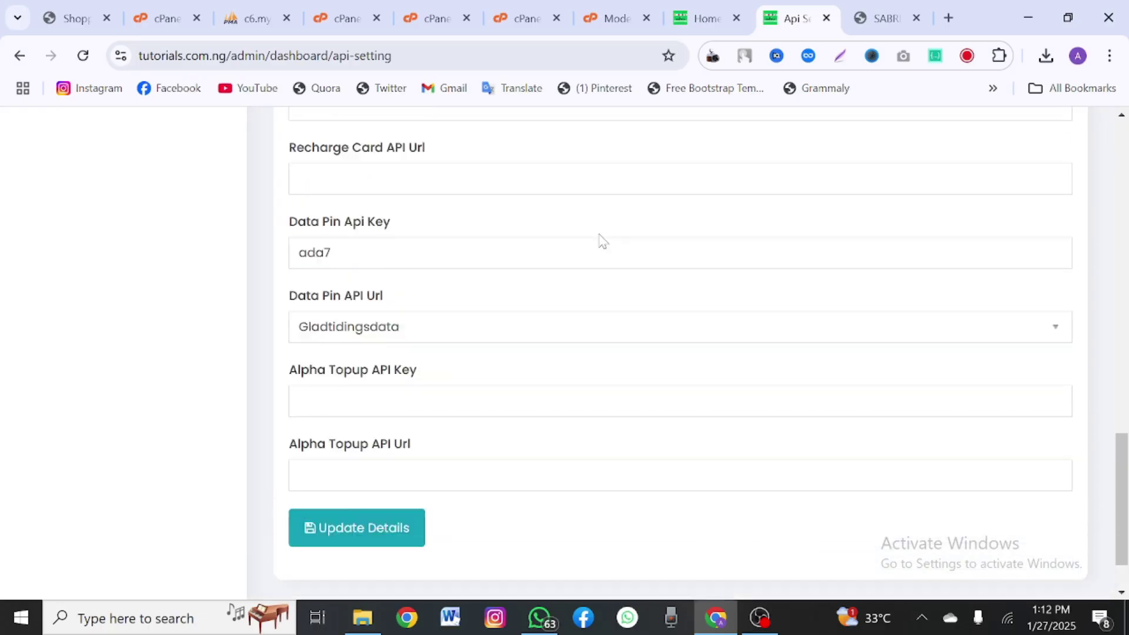
{"action": "scroll", "coordinate": [376, 468], "scroll_direction": "down", "scroll_amount": 2}
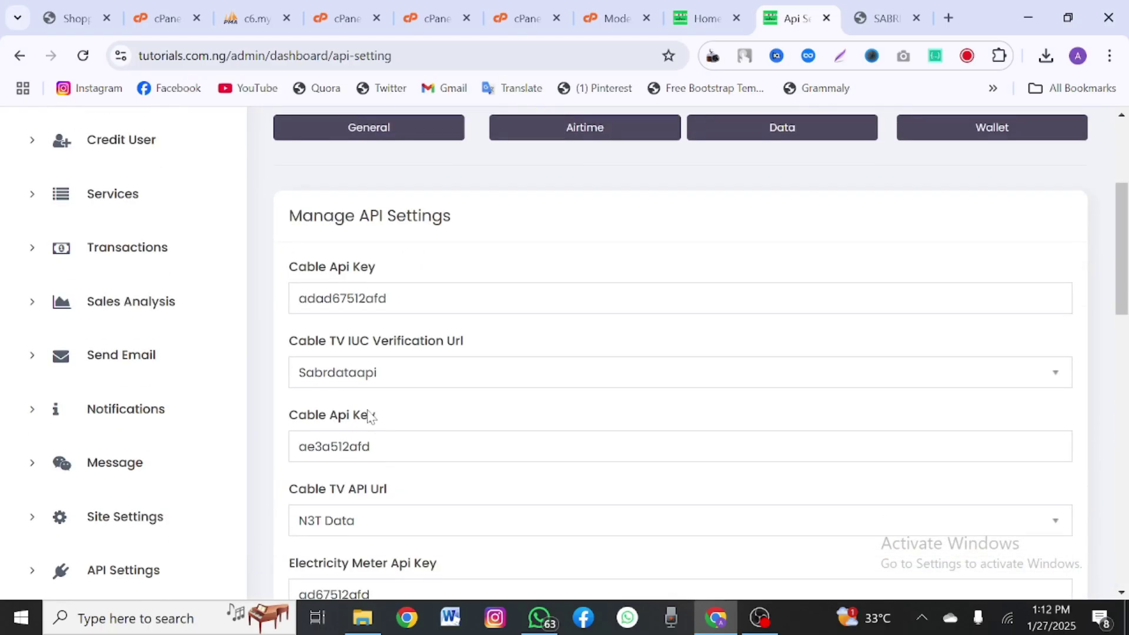
{"action": "scroll", "coordinate": [371, 385], "scroll_direction": "down", "scroll_amount": 2}
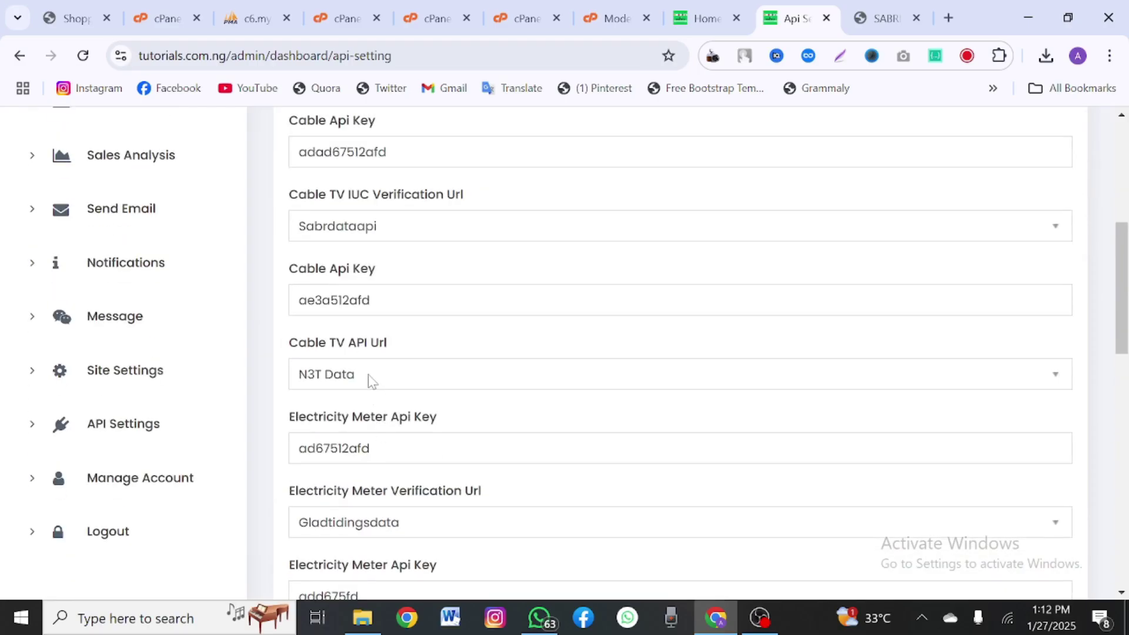
{"action": "left_click", "coordinate": [371, 379]}
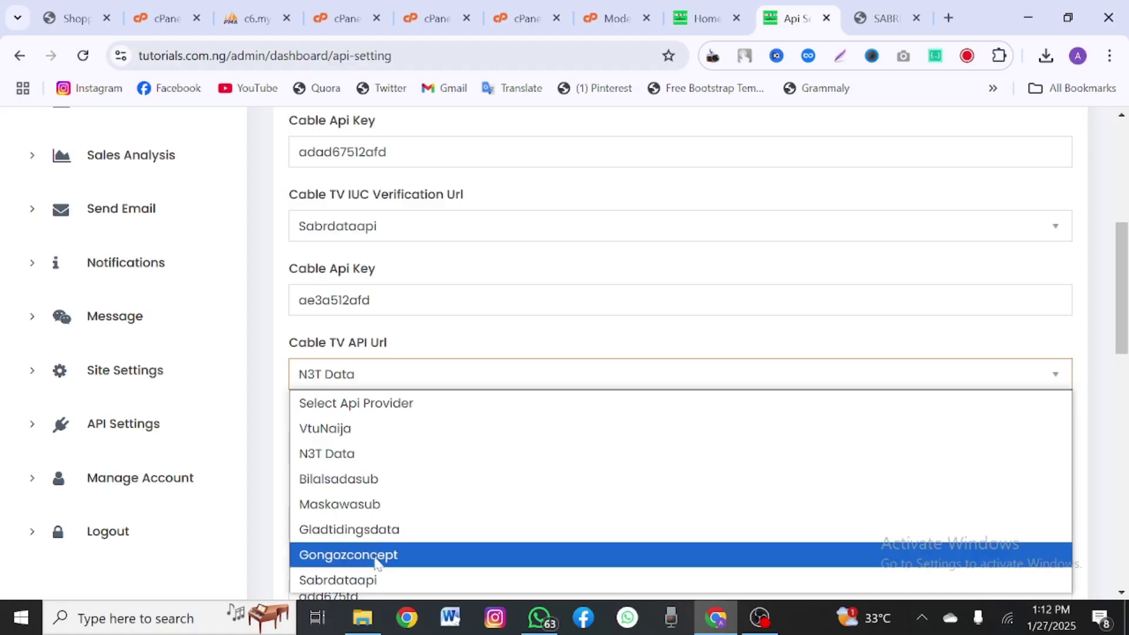
{"action": "left_click", "coordinate": [372, 579]}
{"action": "scroll", "coordinate": [373, 580], "scroll_direction": "down", "scroll_amount": 3}
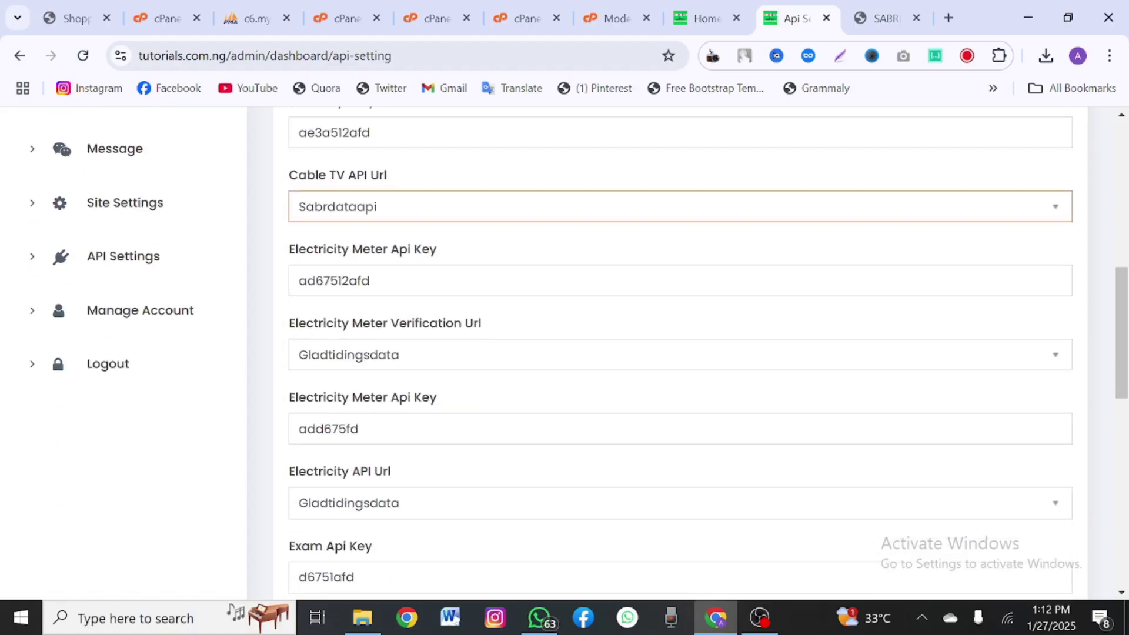
{"action": "scroll", "coordinate": [305, 292], "scroll_direction": "up", "scroll_amount": 5}
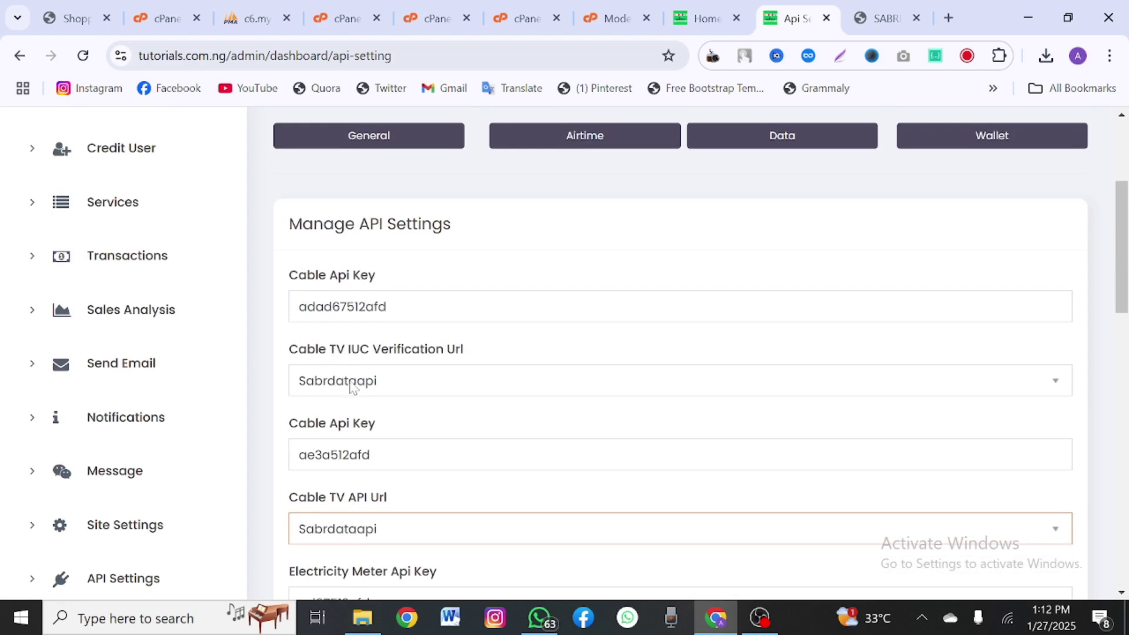
{"action": "left_click_drag", "start_coordinate": [306, 361], "coordinate": [498, 351]}
{"action": "scroll", "coordinate": [468, 381], "scroll_direction": "down", "scroll_amount": 2}
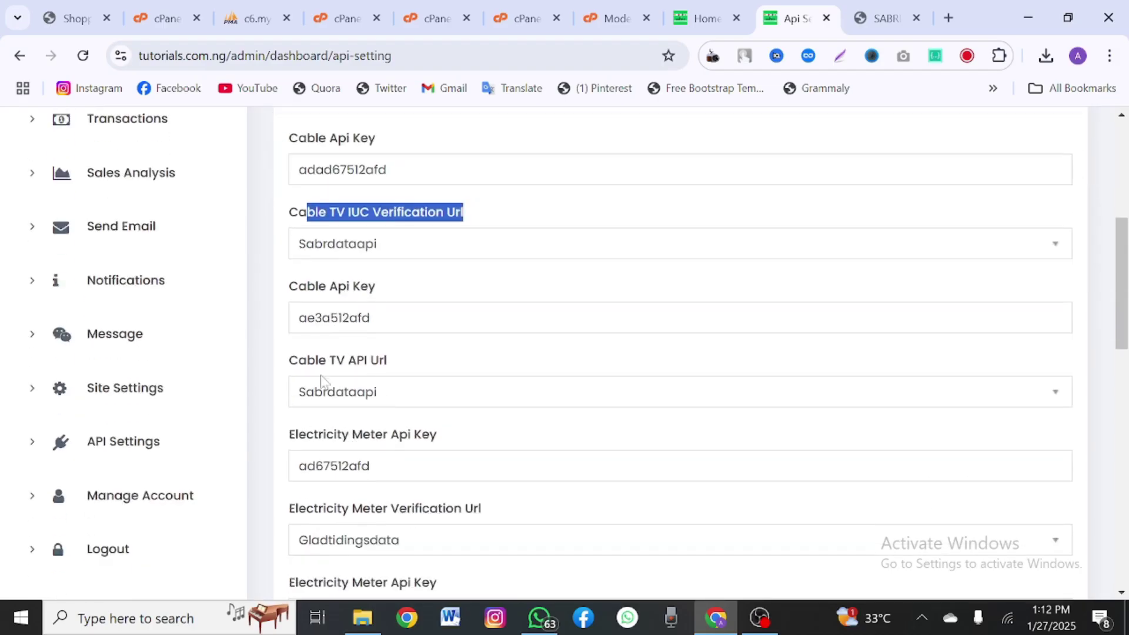
{"action": "scroll", "coordinate": [336, 522], "scroll_direction": "down", "scroll_amount": 1}
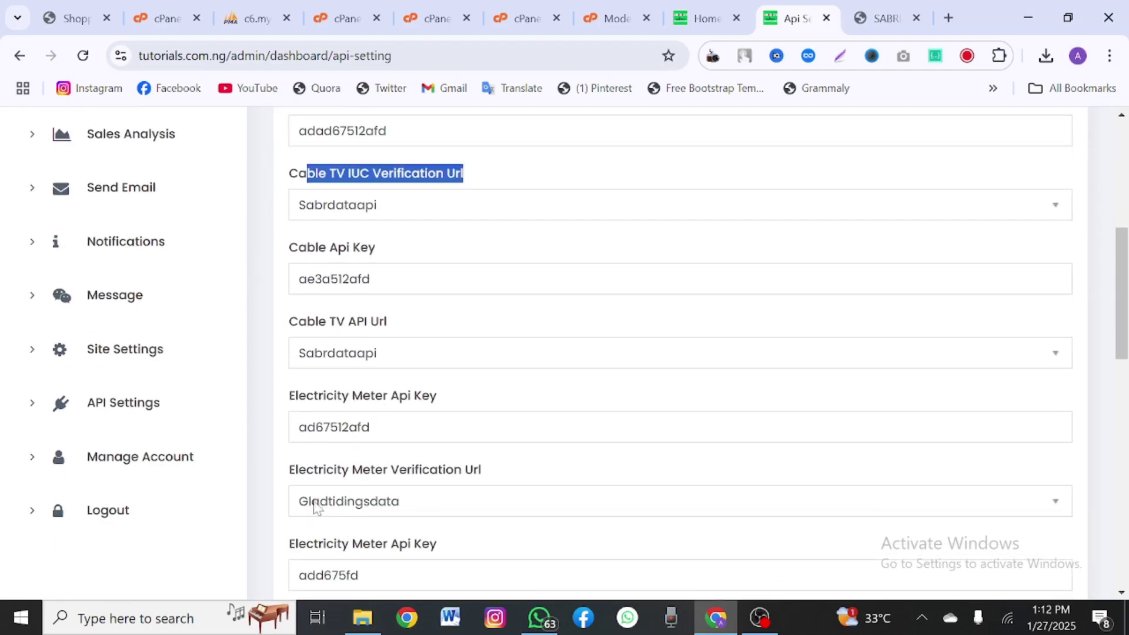
{"action": "left_click_drag", "start_coordinate": [290, 471], "coordinate": [511, 492]}
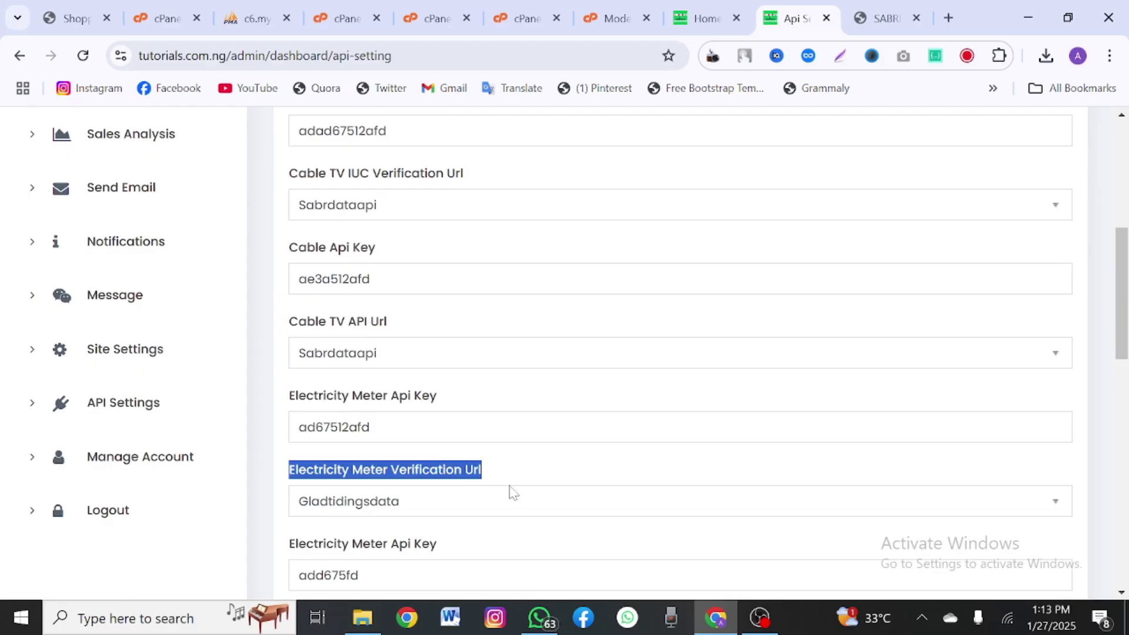
{"action": "scroll", "coordinate": [513, 493], "scroll_direction": "up", "scroll_amount": 6}
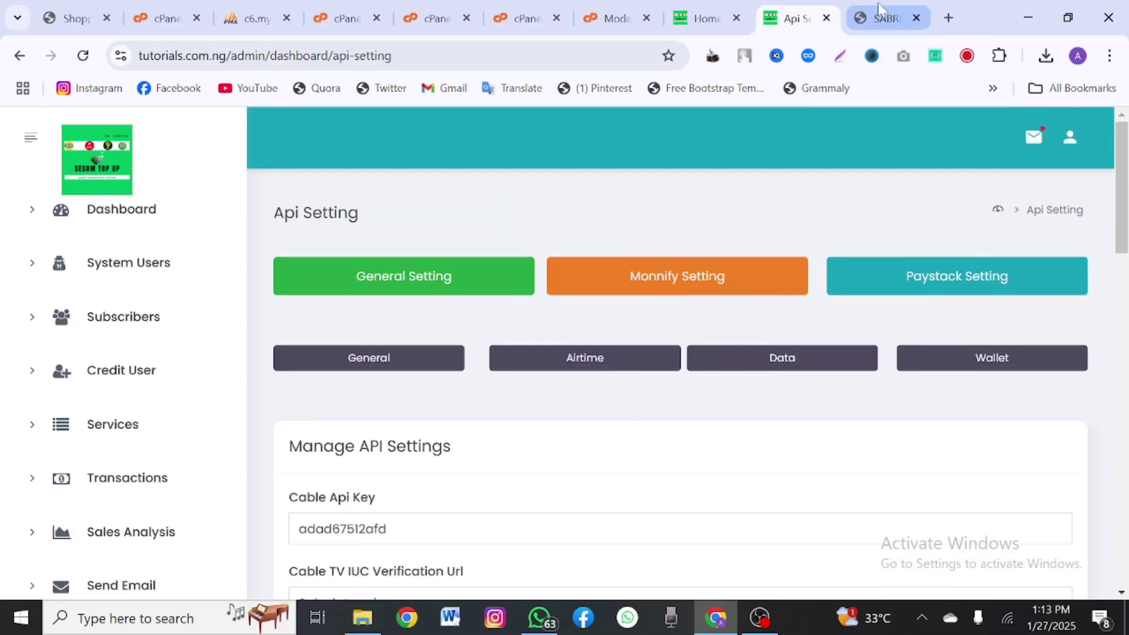
{"action": "left_click", "coordinate": [880, 10]}
Select the authorization token on the Sabrdataapi developer page and open the API Documentation.
{"action": "scroll", "coordinate": [100, 471], "scroll_direction": "down", "scroll_amount": 4}
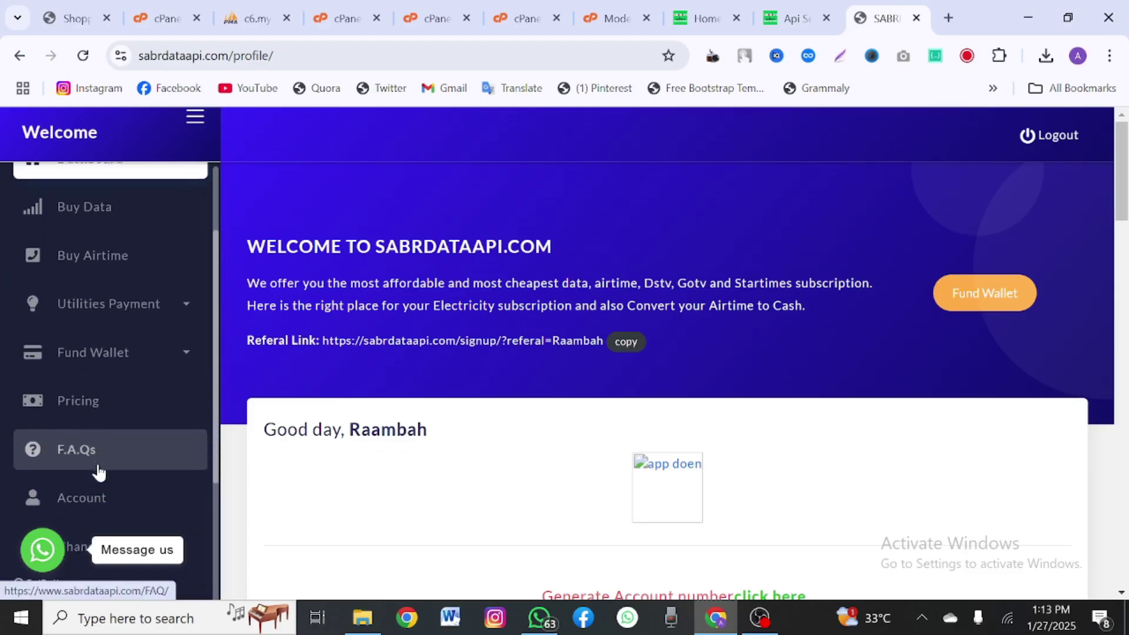
{"action": "scroll", "coordinate": [99, 471], "scroll_direction": "down", "scroll_amount": 1}
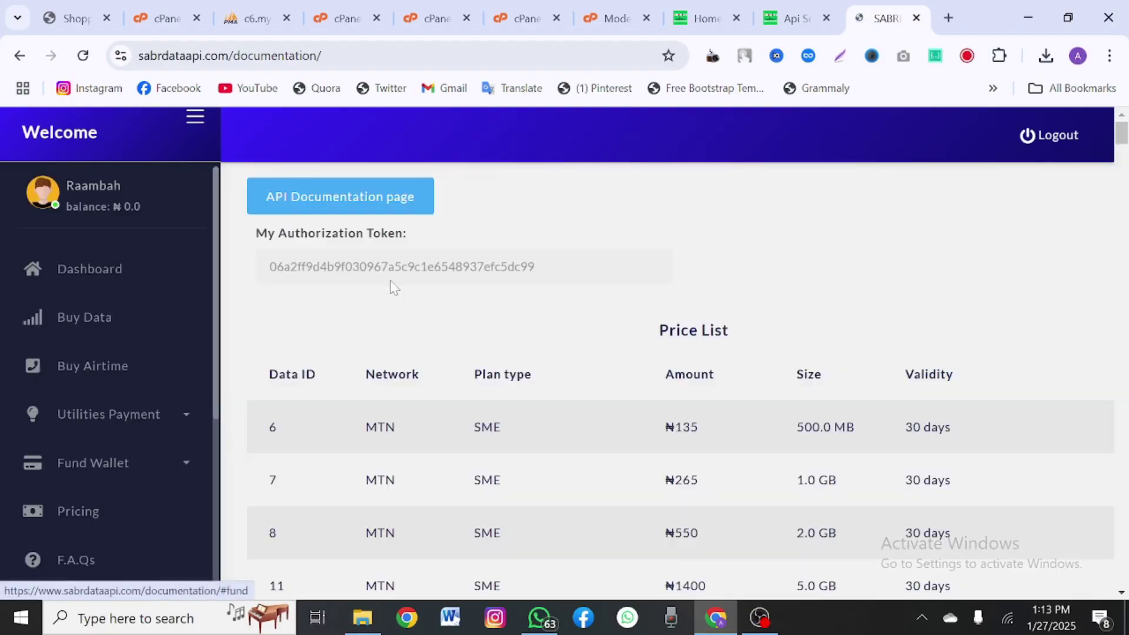
{"action": "left_click_drag", "start_coordinate": [536, 267], "coordinate": [255, 292]}
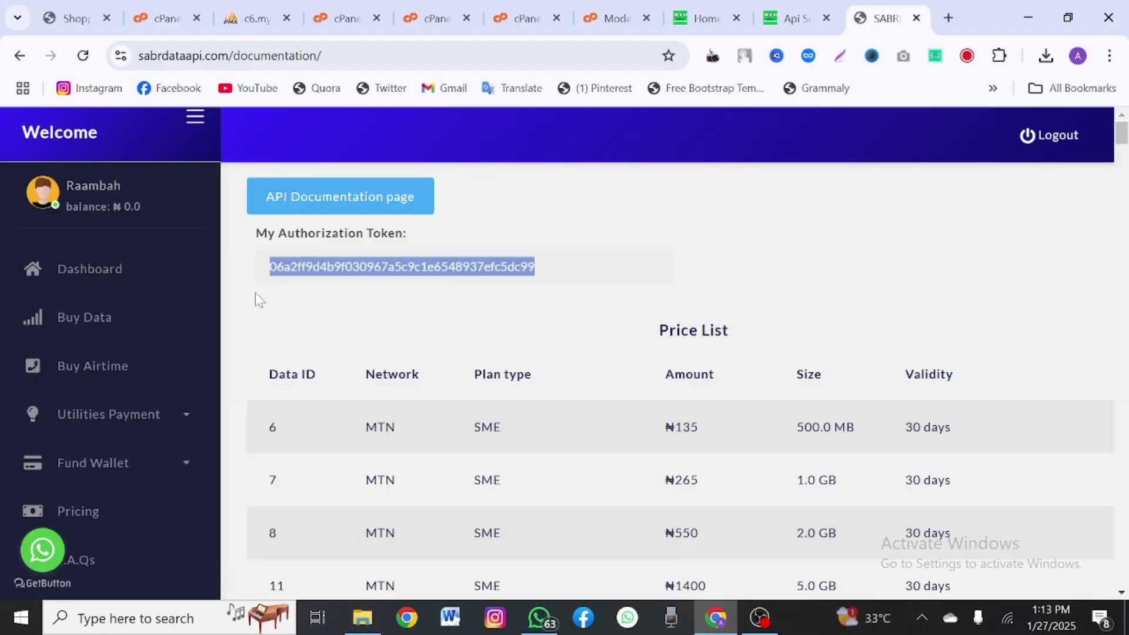
{"action": "left_click", "coordinate": [302, 200]}
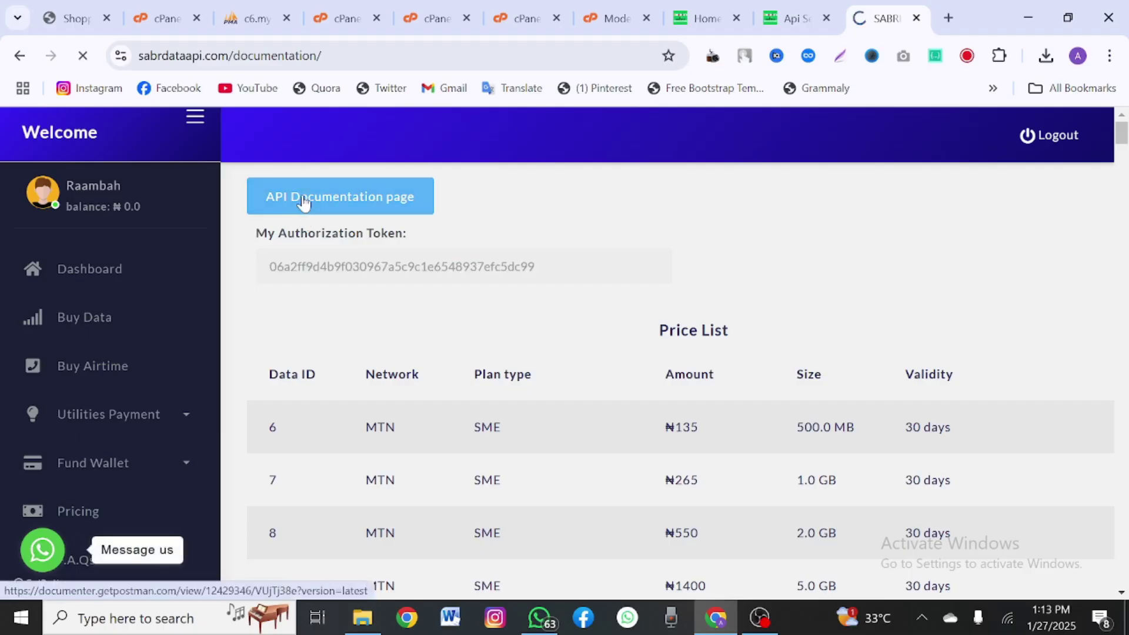
Browse the Postman endpoint docs, then copy the authorization token from the developer page.
{"action": "scroll", "coordinate": [317, 235], "scroll_direction": "down", "scroll_amount": 6}
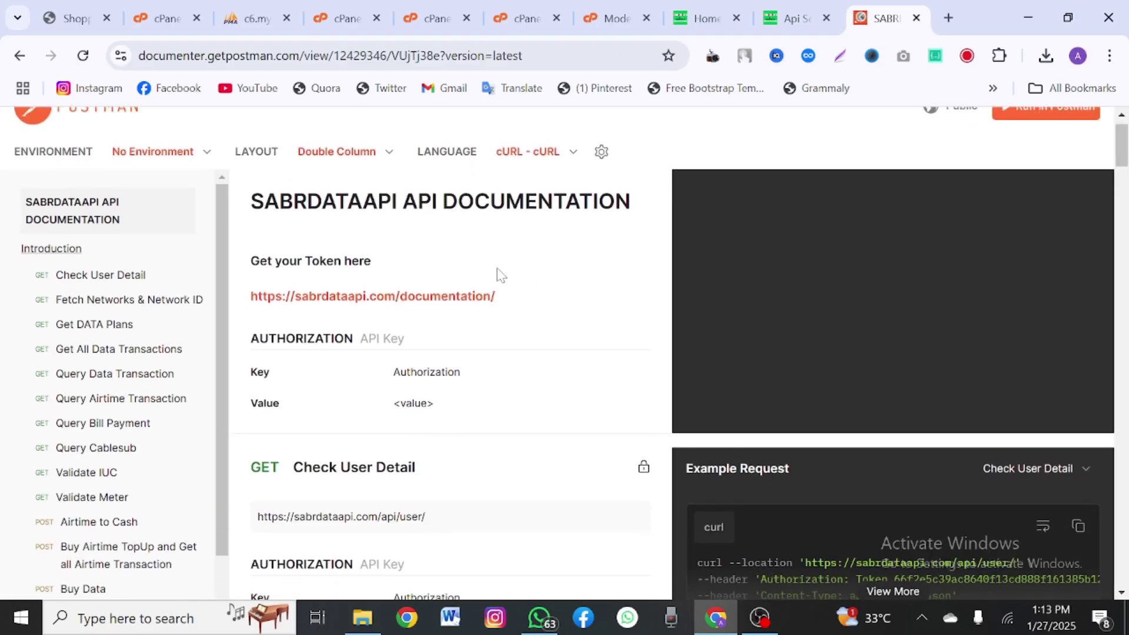
{"action": "scroll", "coordinate": [499, 274], "scroll_direction": "down", "scroll_amount": 4}
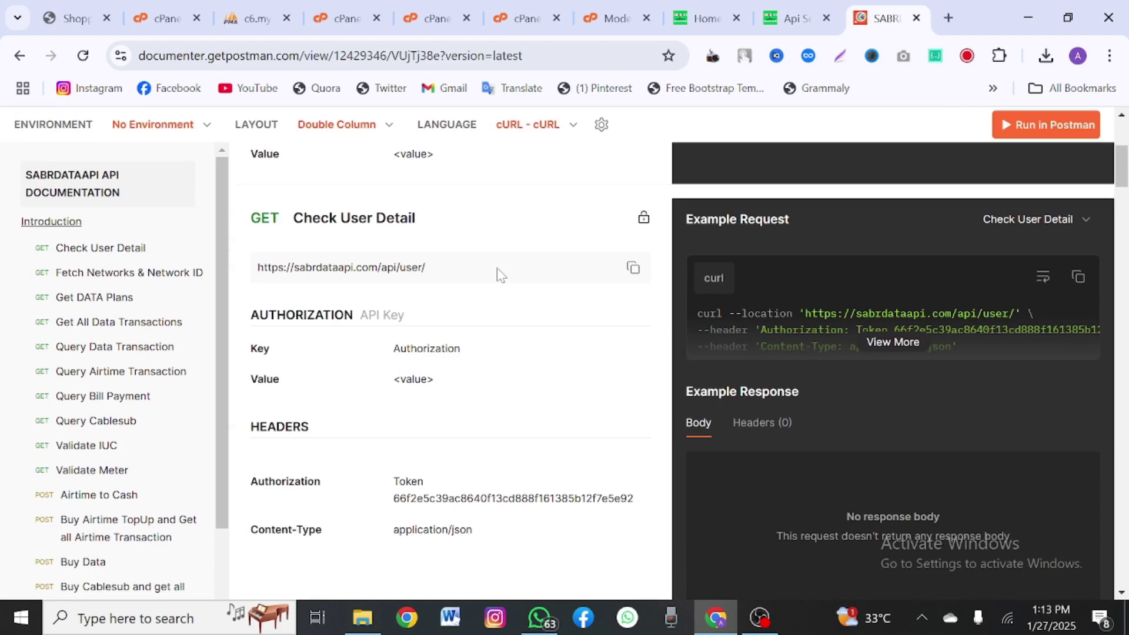
{"action": "scroll", "coordinate": [499, 275], "scroll_direction": "down", "scroll_amount": 5}
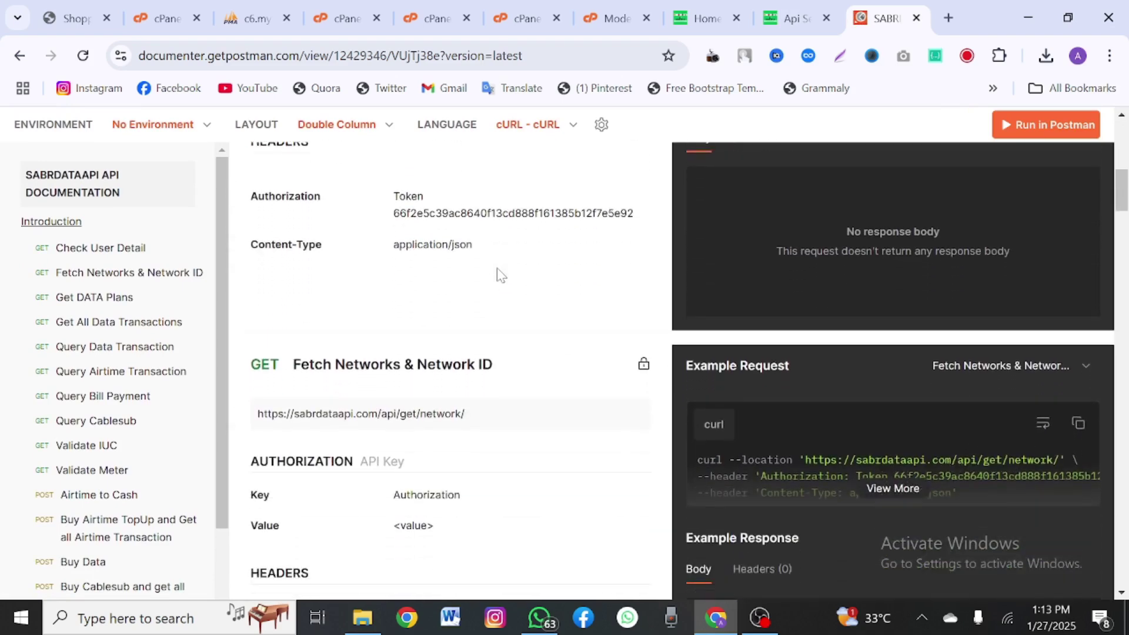
{"action": "scroll", "coordinate": [499, 274], "scroll_direction": "down", "scroll_amount": 2}
{"action": "scroll", "coordinate": [498, 275], "scroll_direction": "up", "scroll_amount": 1}
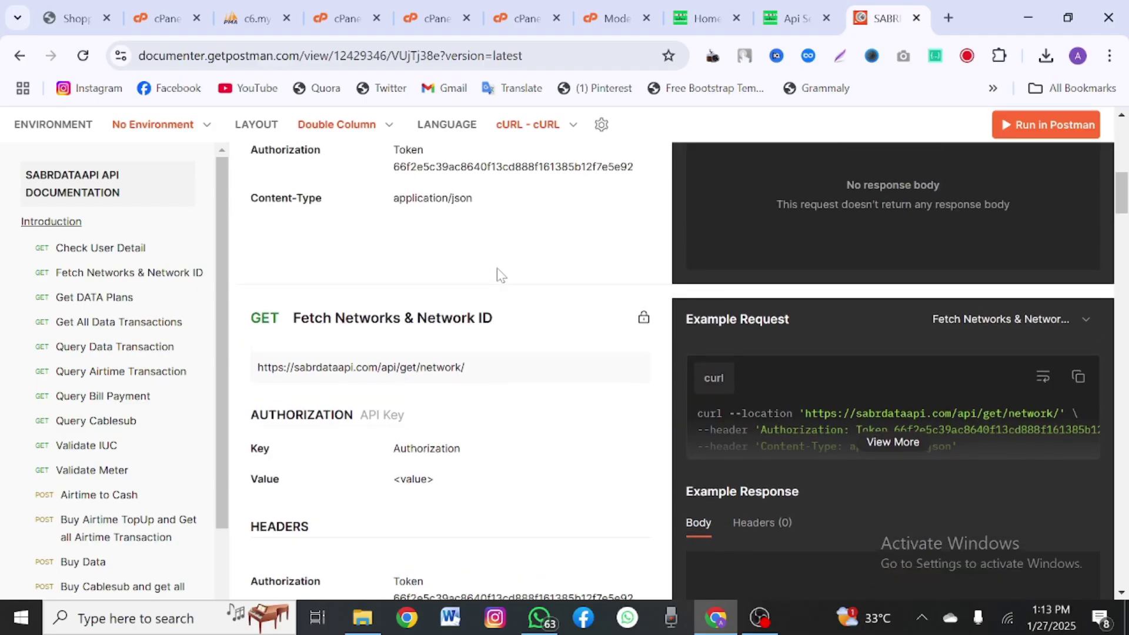
{"action": "scroll", "coordinate": [498, 275], "scroll_direction": "left", "scroll_amount": 5}
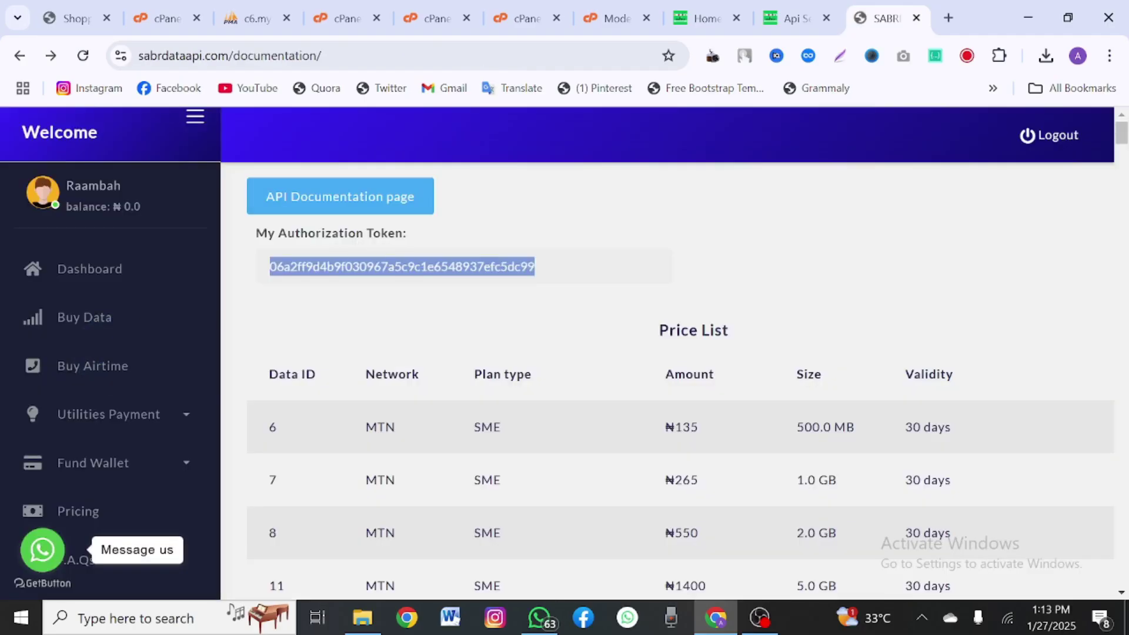
{"action": "right_click", "coordinate": [432, 277]}
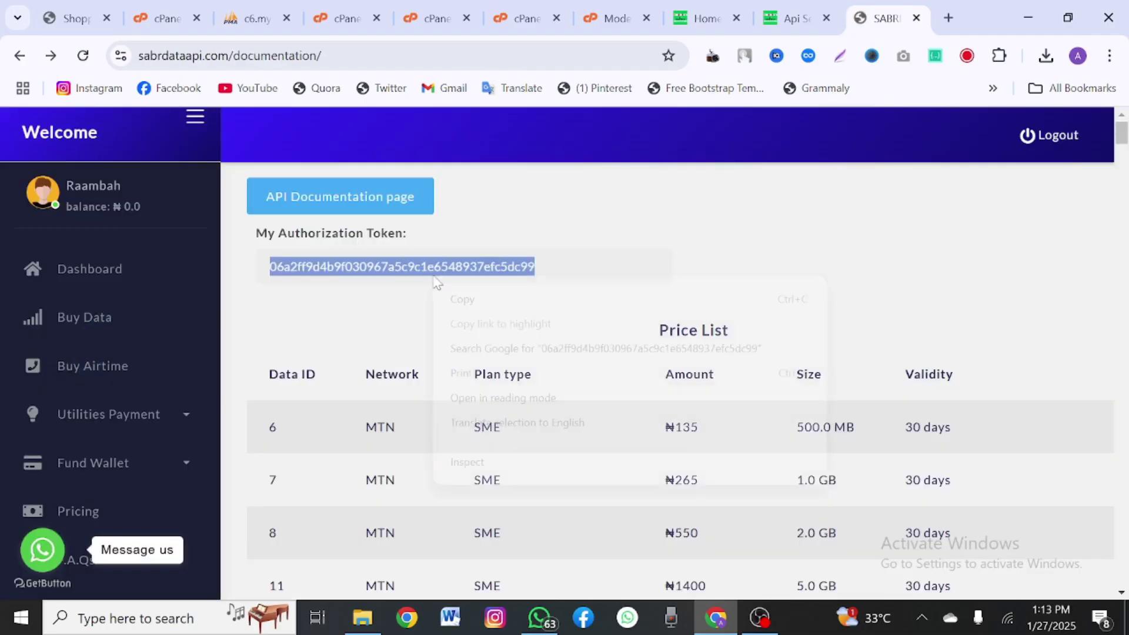
{"action": "left_click", "coordinate": [495, 291]}
Paste the Sabrdataapi authorization token over the first Cable Api Key value.
{"action": "left_click", "coordinate": [780, 16]}
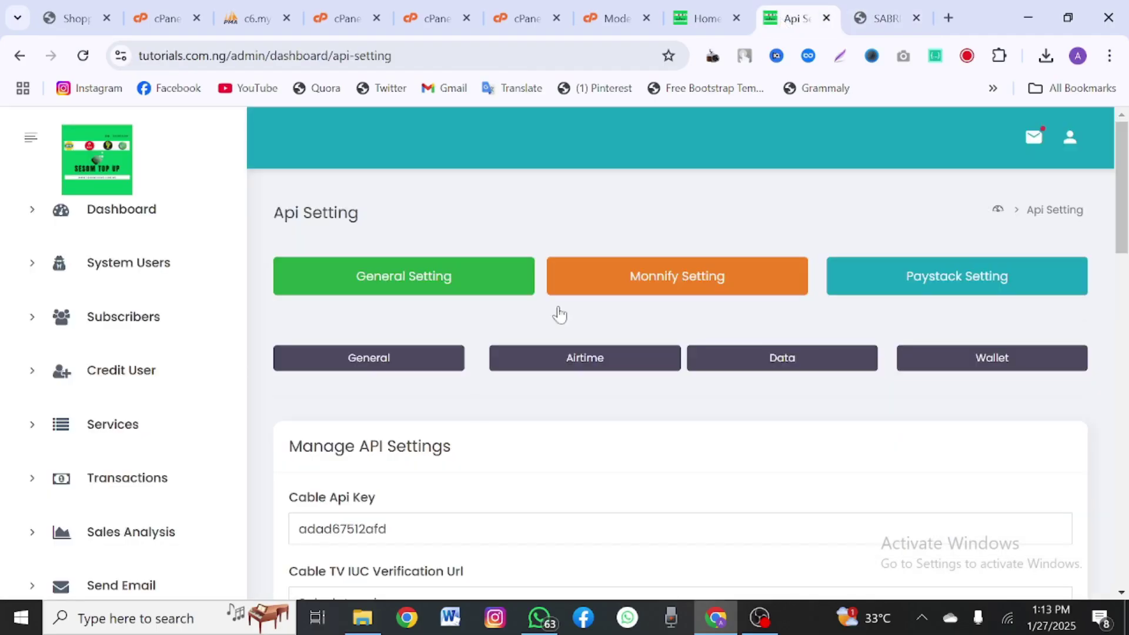
{"action": "scroll", "coordinate": [434, 504], "scroll_direction": "down", "scroll_amount": 1}
{"action": "double_click", "coordinate": [342, 448]}
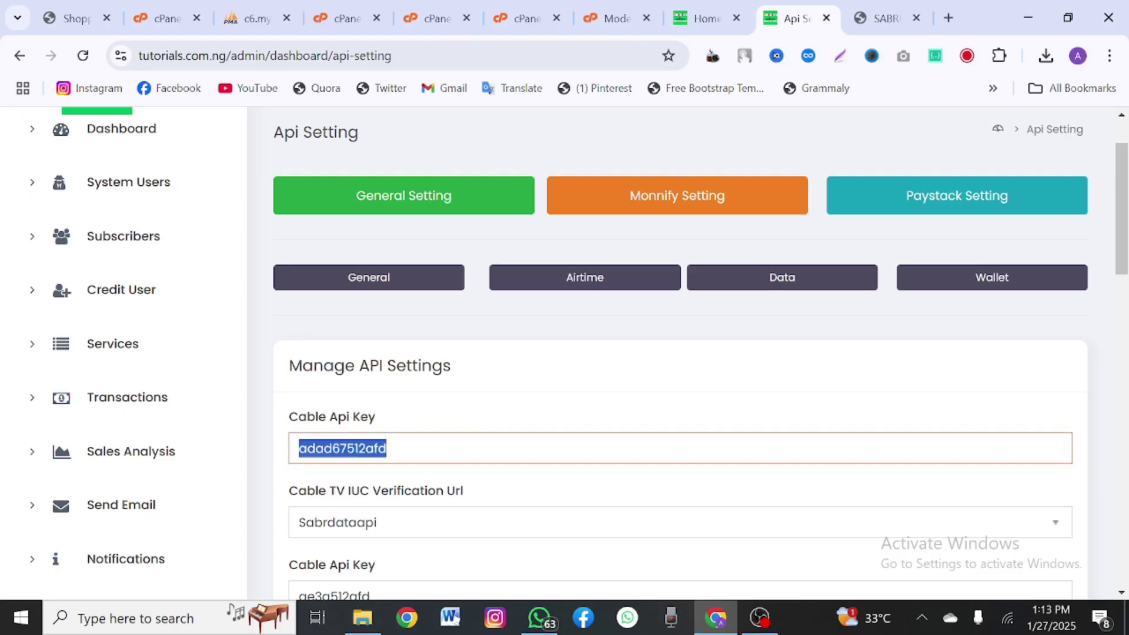
{"action": "key", "text": "ctrl+v"}
{"action": "scroll", "coordinate": [588, 353], "scroll_direction": "down", "scroll_amount": 2}
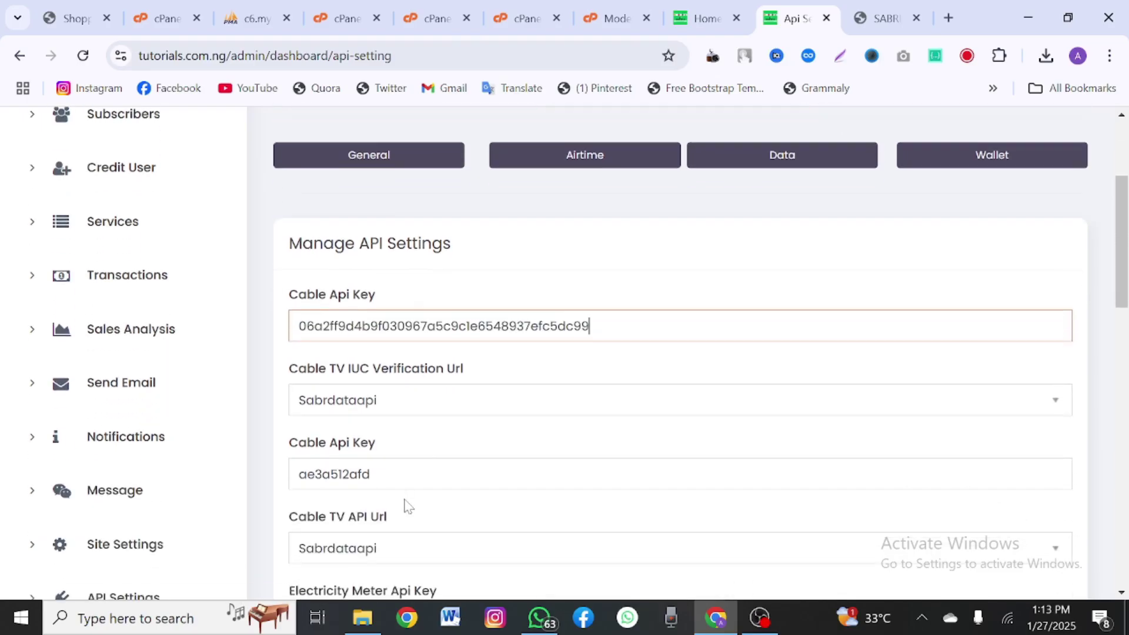
{"action": "scroll", "coordinate": [408, 506], "scroll_direction": "up", "scroll_amount": 3}
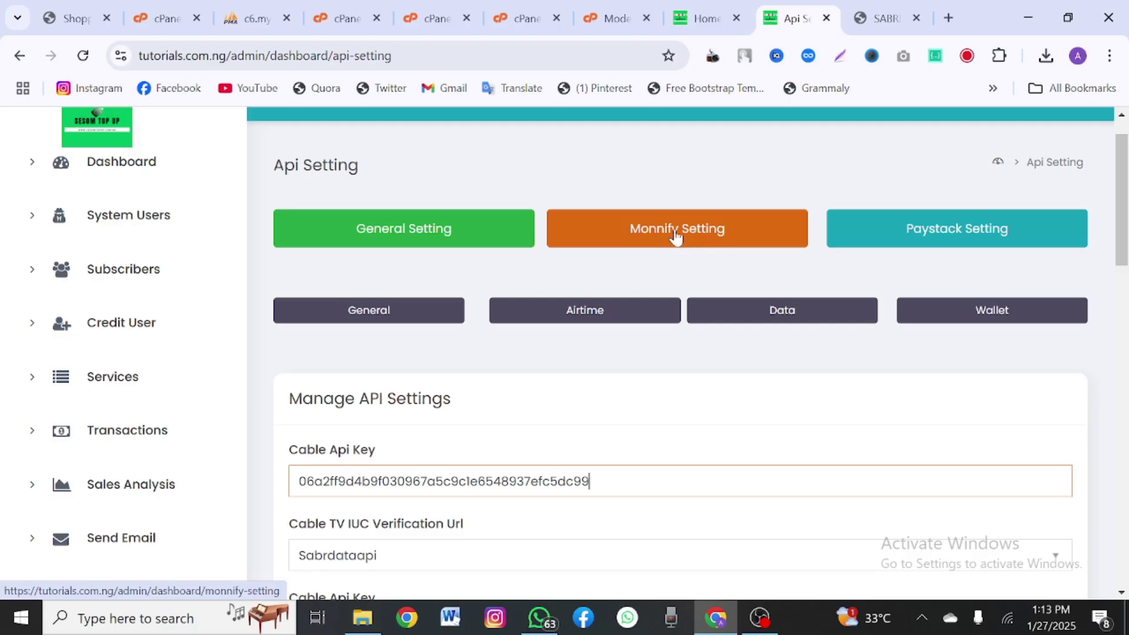
{"action": "left_click", "coordinate": [704, 236]}
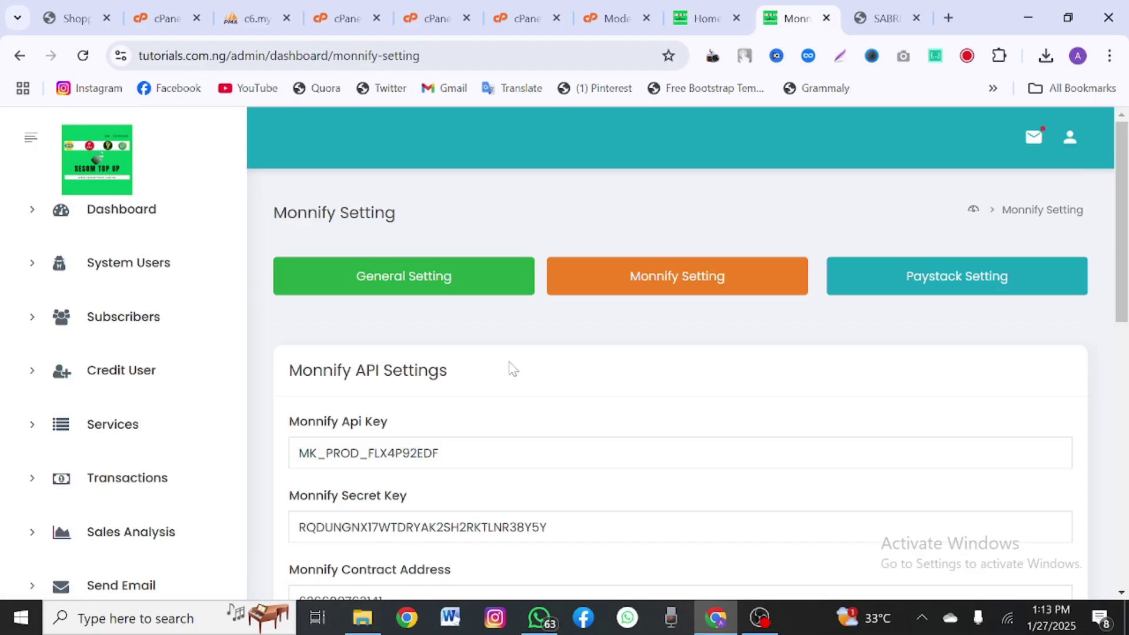
Look over the Monnify and Paystack payment settings pages.
{"action": "scroll", "coordinate": [513, 369], "scroll_direction": "down", "scroll_amount": 1}
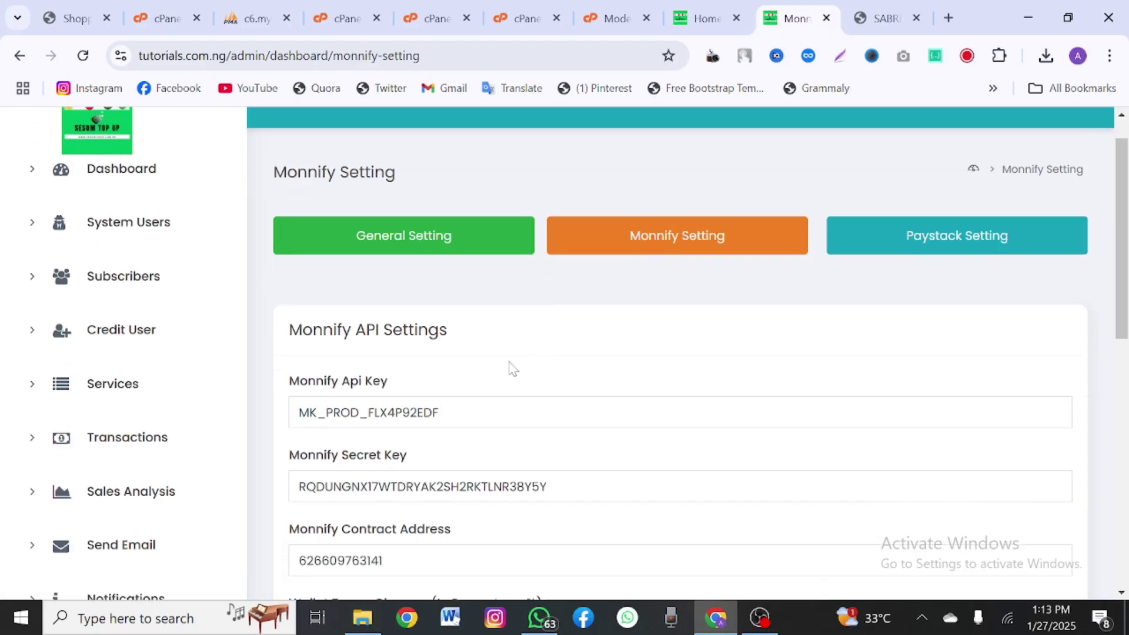
{"action": "left_click", "coordinate": [990, 219]}
{"action": "scroll", "coordinate": [744, 365], "scroll_direction": "down", "scroll_amount": 5}
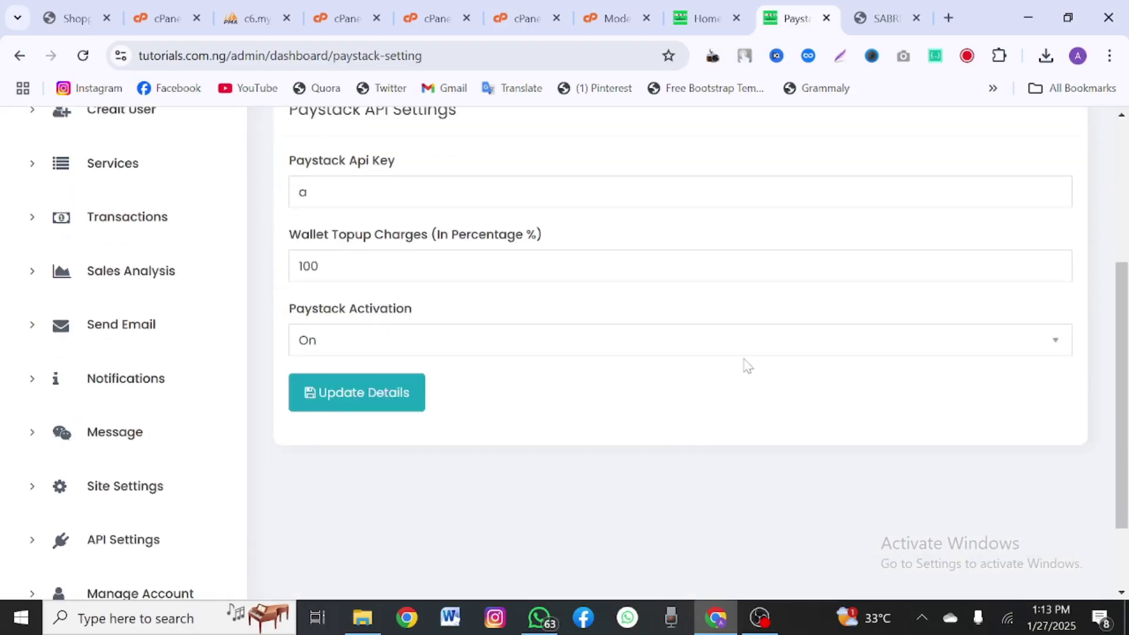
{"action": "scroll", "coordinate": [729, 363], "scroll_direction": "up", "scroll_amount": 5}
{"action": "left_click", "coordinate": [405, 279]}
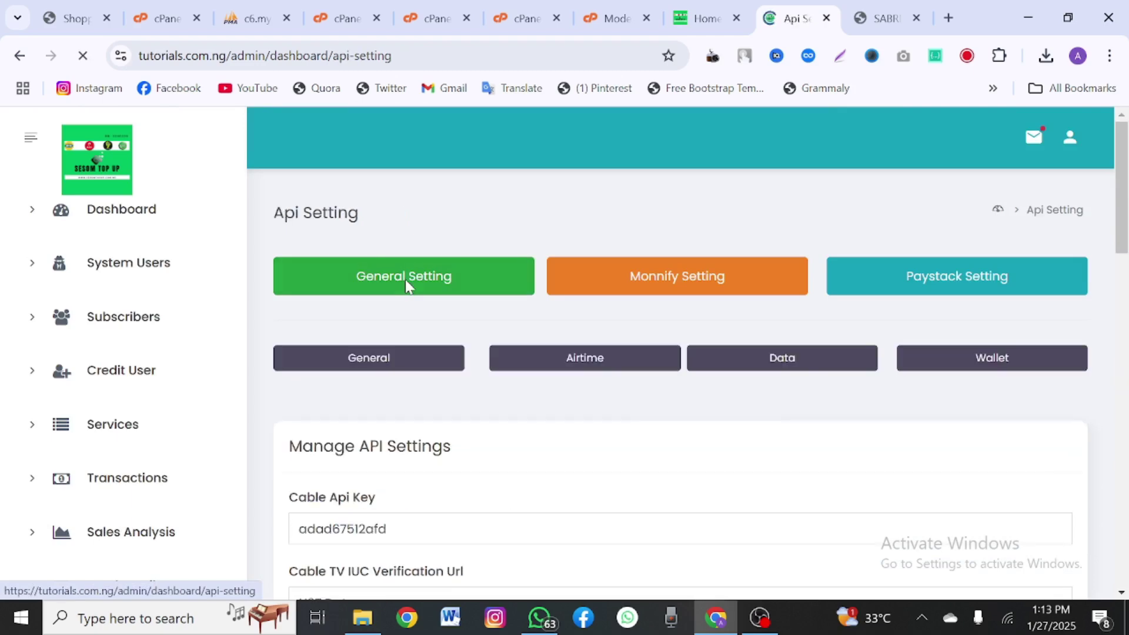
{"action": "left_click", "coordinate": [892, 288]}
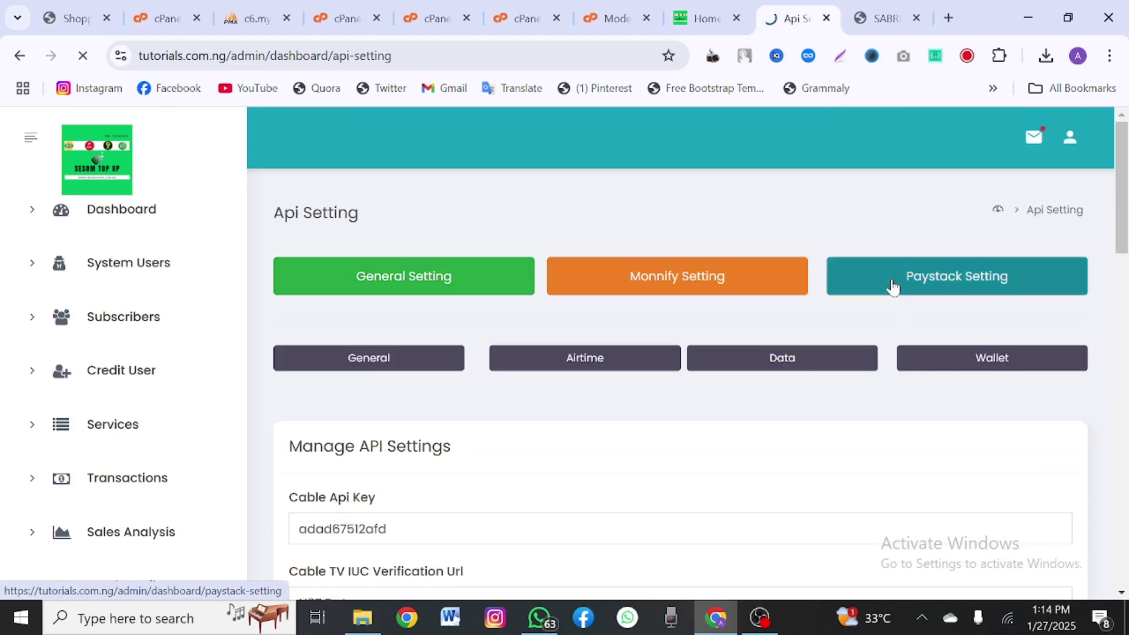
Inspect the Paystack Api Key, Wallet Topup Charges of 100 and activation options, unchanged.
{"action": "scroll", "coordinate": [891, 286], "scroll_direction": "down", "scroll_amount": 3}
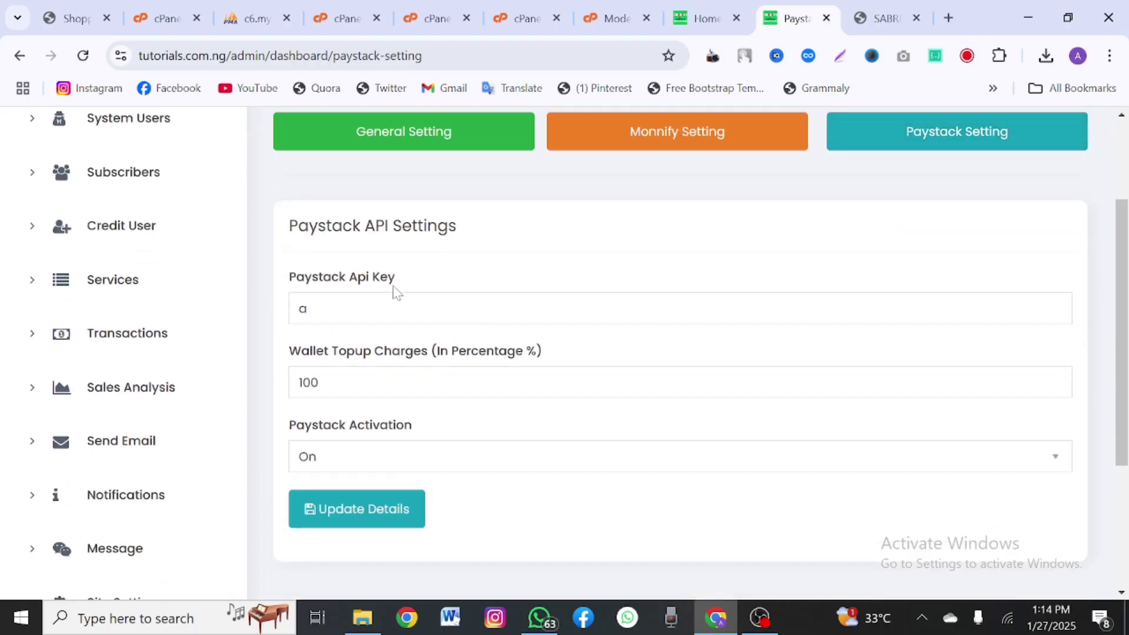
{"action": "left_click_drag", "start_coordinate": [376, 309], "coordinate": [273, 313]}
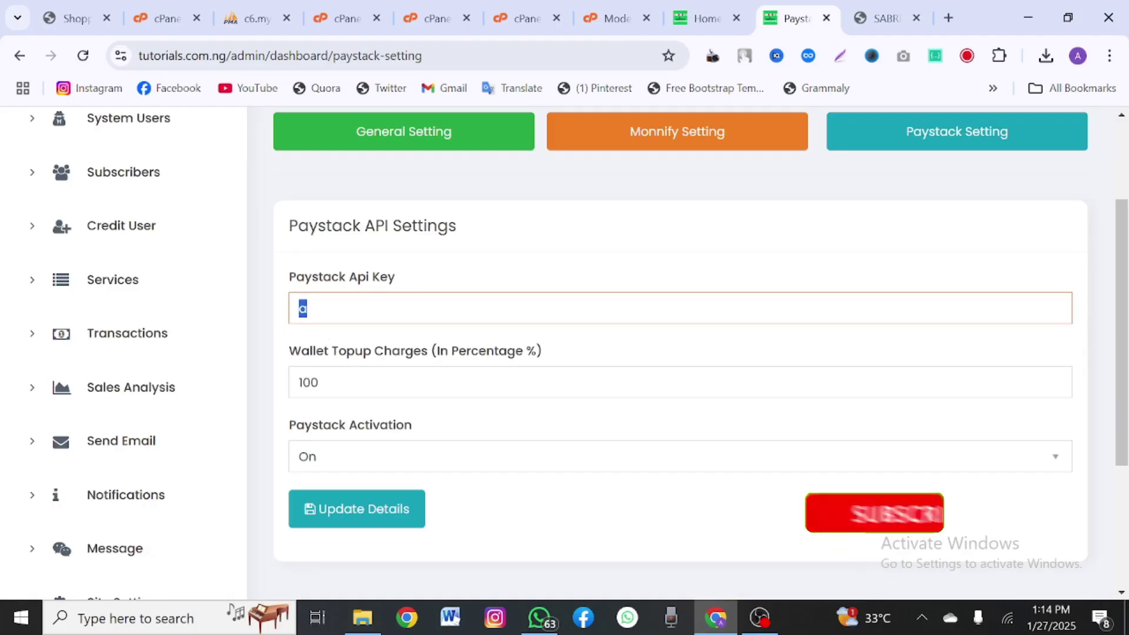
{"action": "left_click", "coordinate": [319, 382]}
{"action": "left_click_drag", "start_coordinate": [318, 382], "coordinate": [243, 406]}
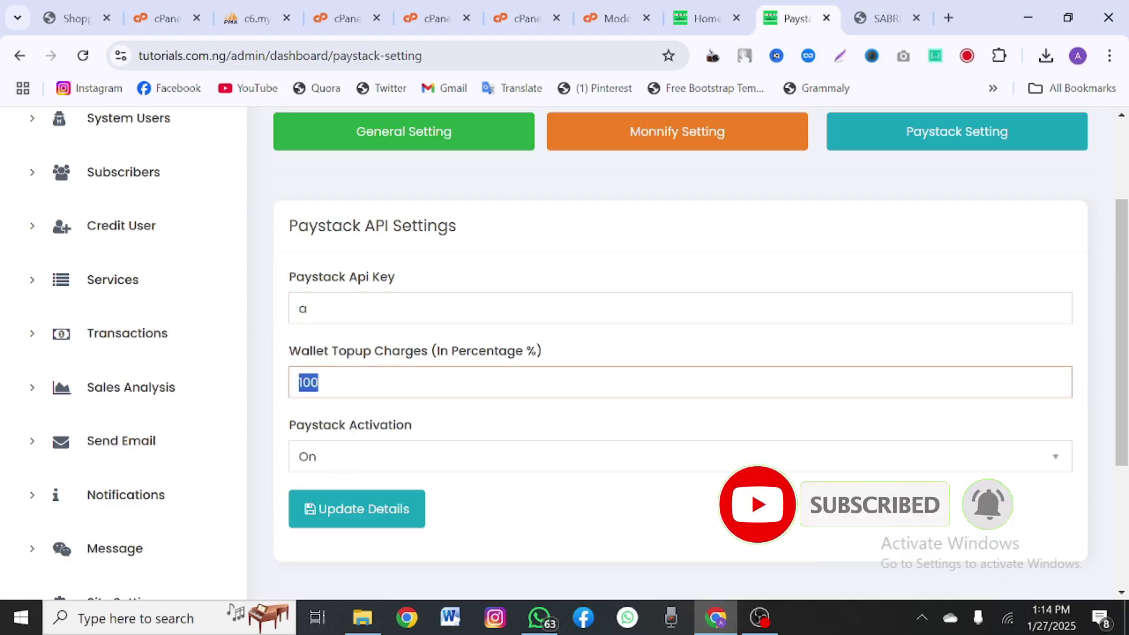
{"action": "left_click", "coordinate": [336, 462]}
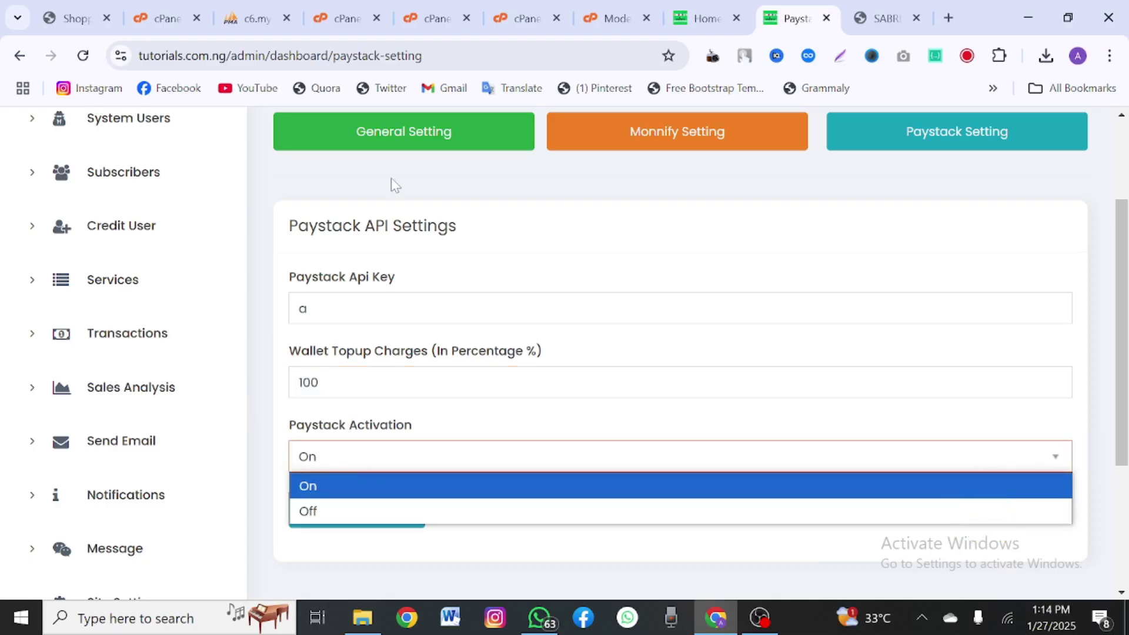
{"action": "left_click", "coordinate": [388, 145]}
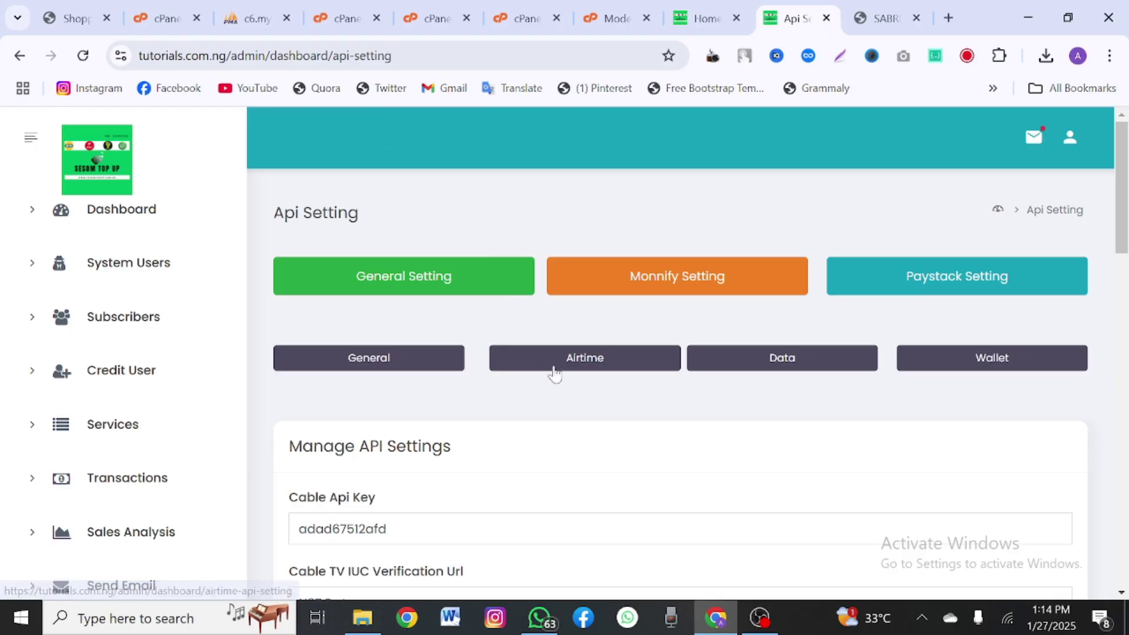
{"action": "left_click", "coordinate": [545, 359]}
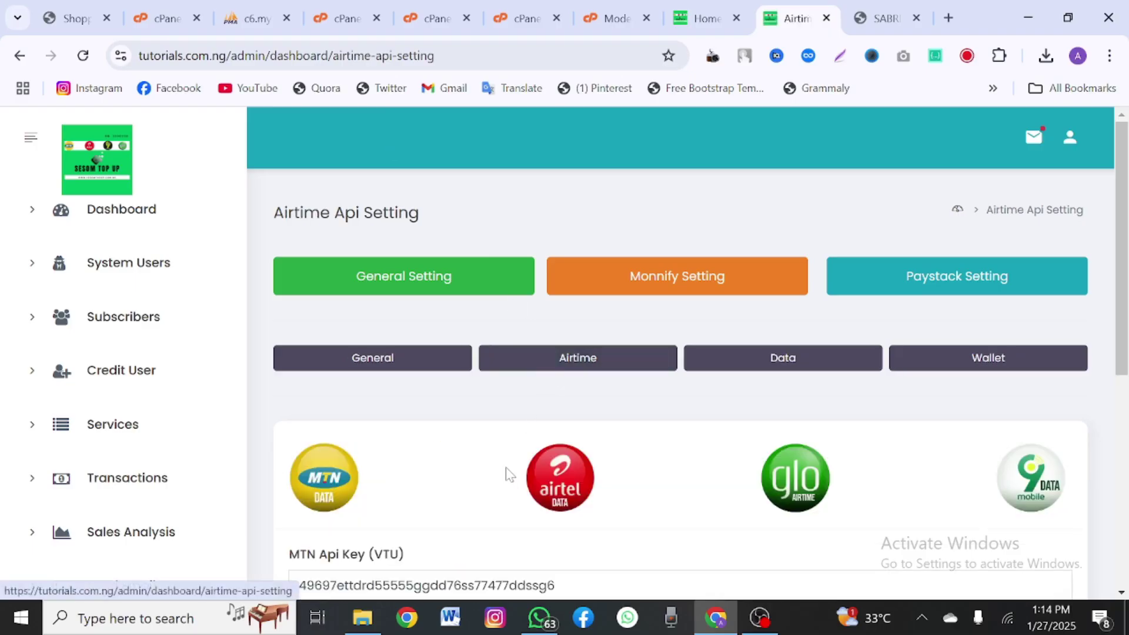
Look over the MTN airtime API key values, including the Share & Sell key.
{"action": "scroll", "coordinate": [509, 473], "scroll_direction": "down", "scroll_amount": 5}
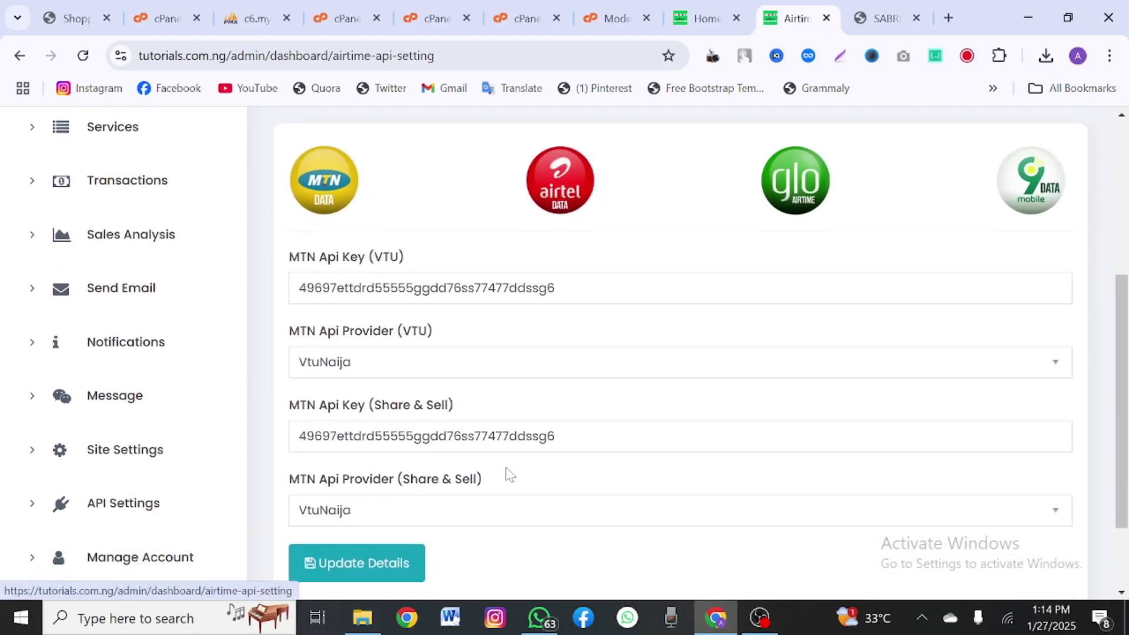
{"action": "scroll", "coordinate": [509, 474], "scroll_direction": "down", "scroll_amount": 1}
{"action": "left_click_drag", "start_coordinate": [538, 405], "coordinate": [276, 422]}
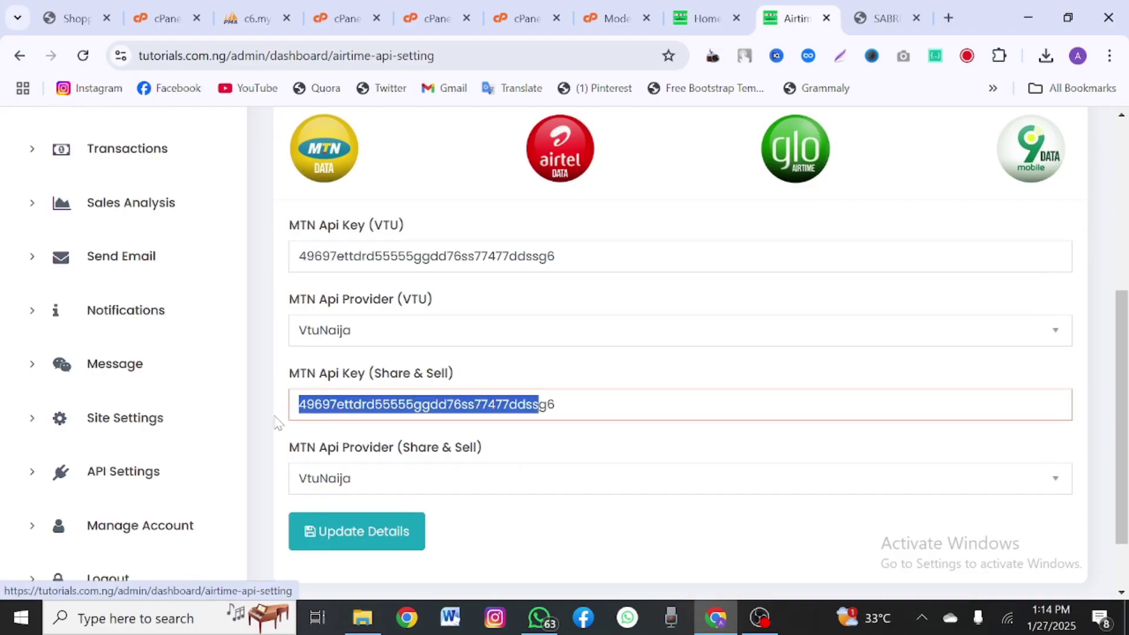
{"action": "left_click_drag", "start_coordinate": [532, 256], "coordinate": [324, 294]}
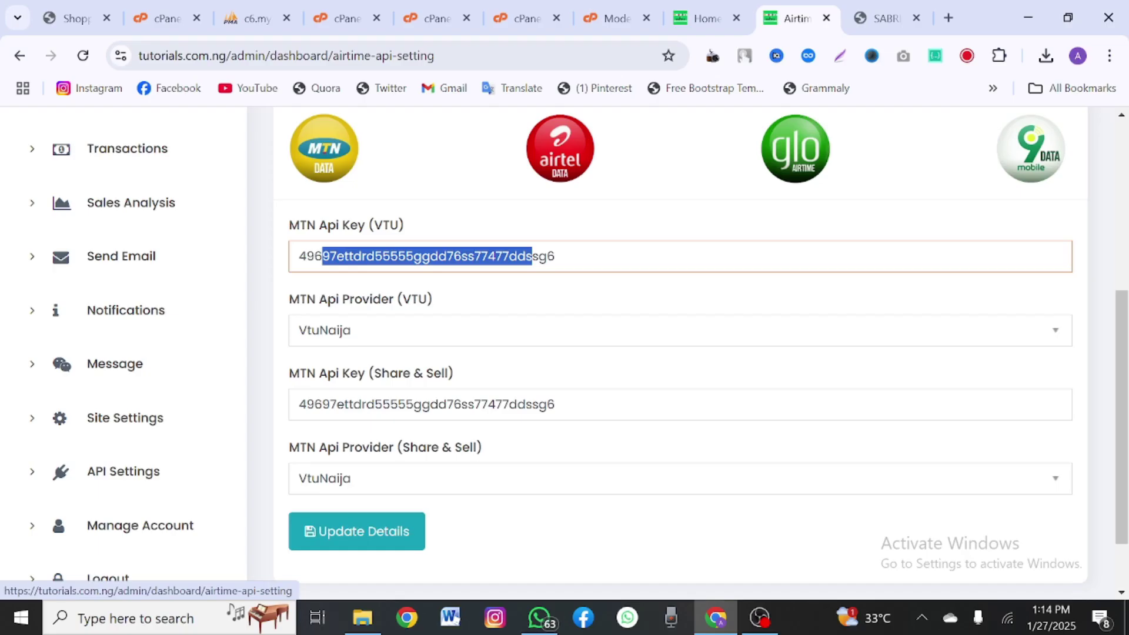
{"action": "scroll", "coordinate": [324, 294], "scroll_direction": "up", "scroll_amount": 3}
Load the AIRTEL airtime settings and save both keys with VtuNaija as provider.
{"action": "left_click", "coordinate": [588, 301]}
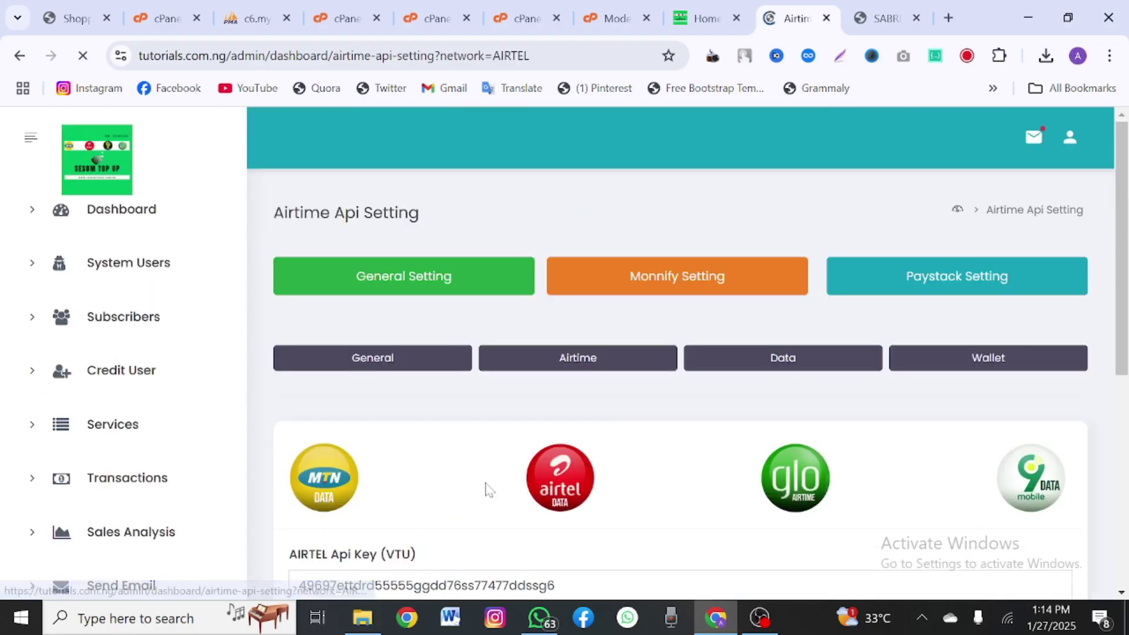
{"action": "scroll", "coordinate": [486, 489], "scroll_direction": "down", "scroll_amount": 5}
{"action": "scroll", "coordinate": [828, 400], "scroll_direction": "down", "scroll_amount": 3}
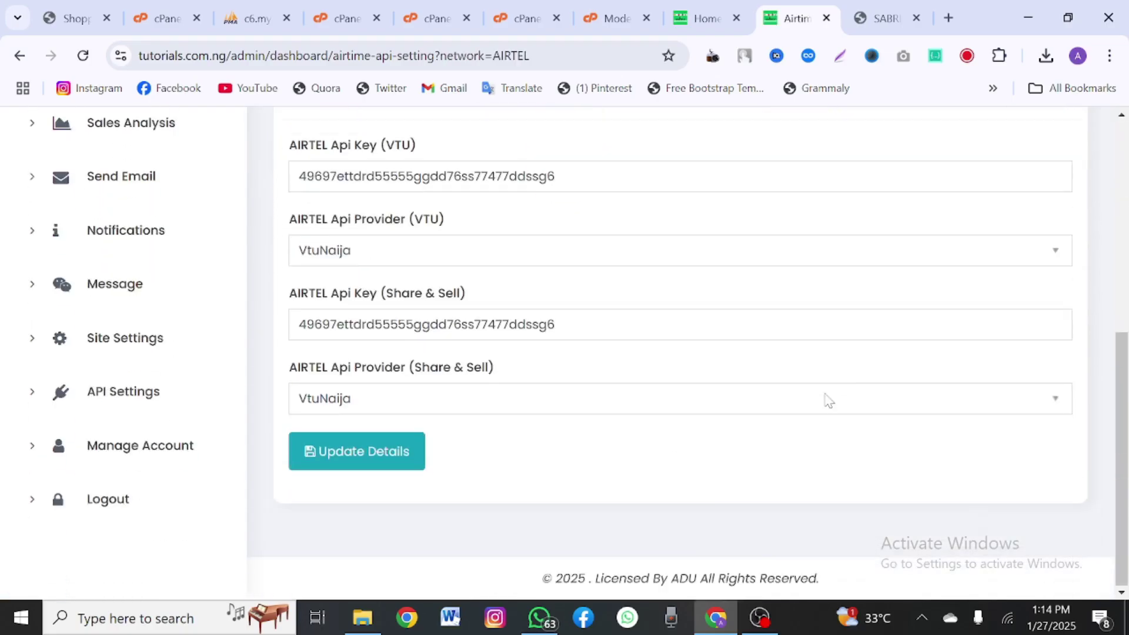
{"action": "left_click", "coordinate": [397, 463]}
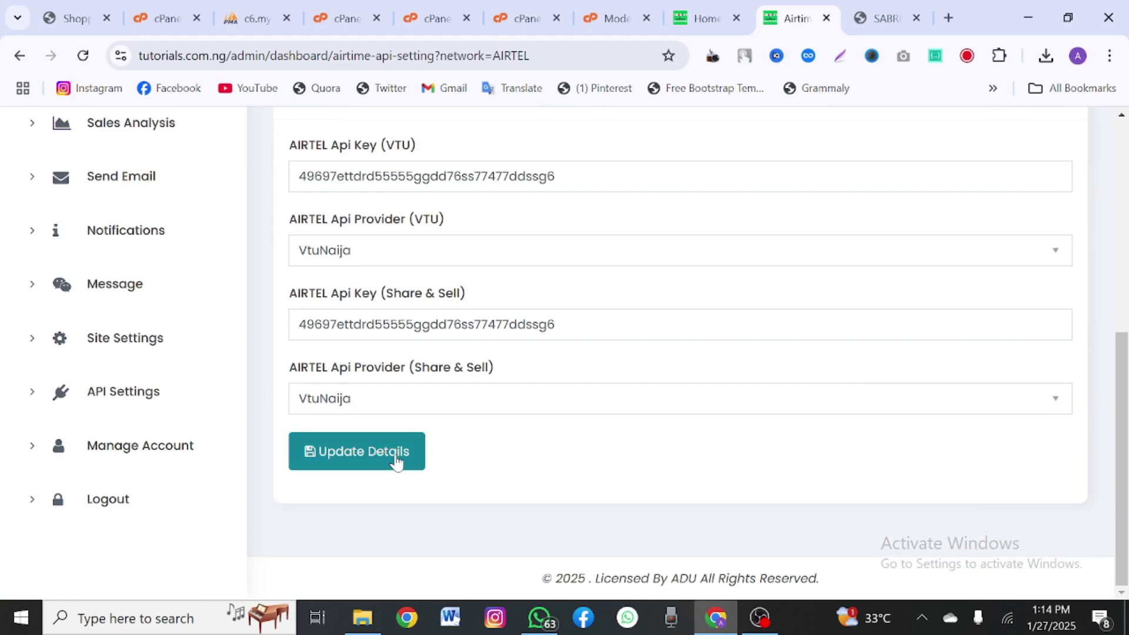
{"action": "scroll", "coordinate": [211, 421], "scroll_direction": "up", "scroll_amount": 4}
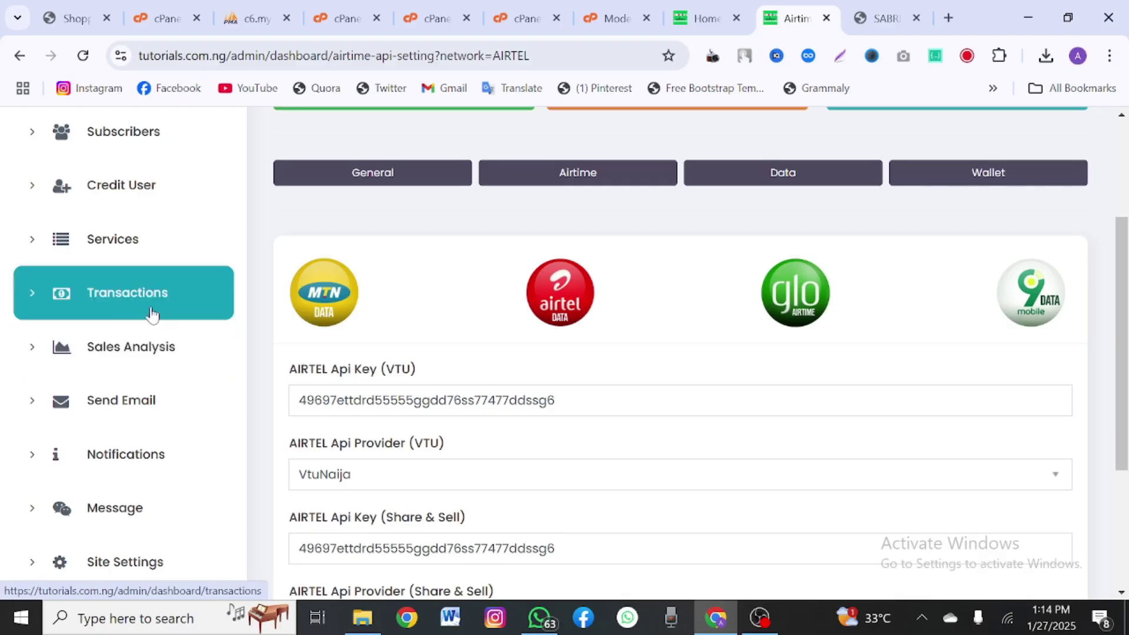
{"action": "left_click", "coordinate": [130, 266]}
Open Airtime Discount management and edit the MTN VTU row, keeping VTU as airtime type.
{"action": "scroll", "coordinate": [362, 271], "scroll_direction": "down", "scroll_amount": 1}
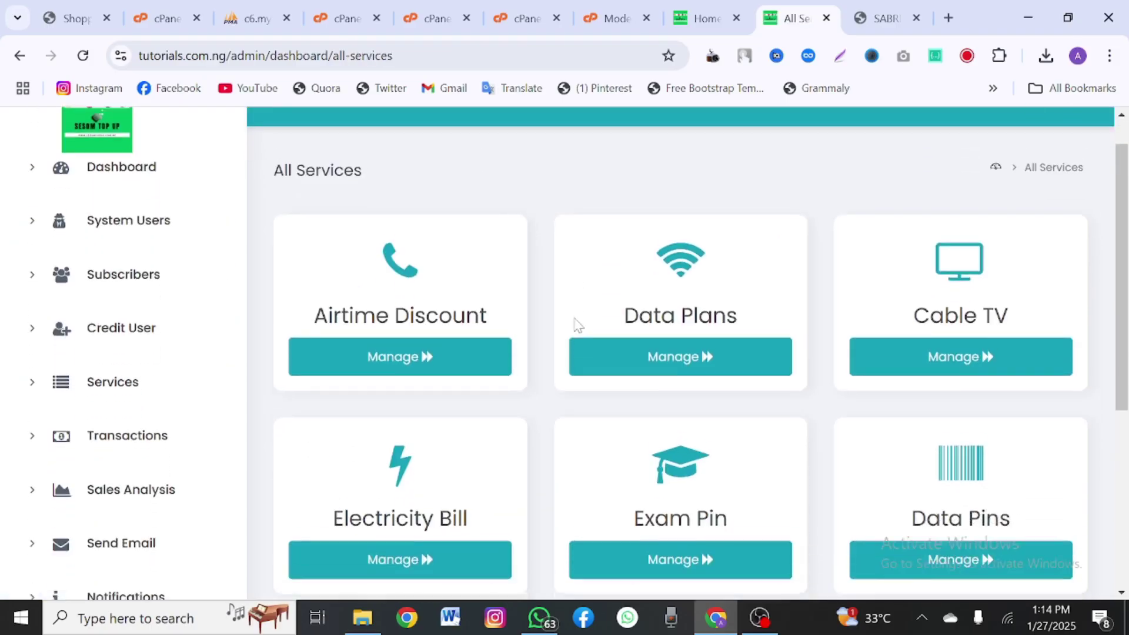
{"action": "left_click", "coordinate": [414, 351]}
{"action": "scroll", "coordinate": [538, 350], "scroll_direction": "down", "scroll_amount": 4}
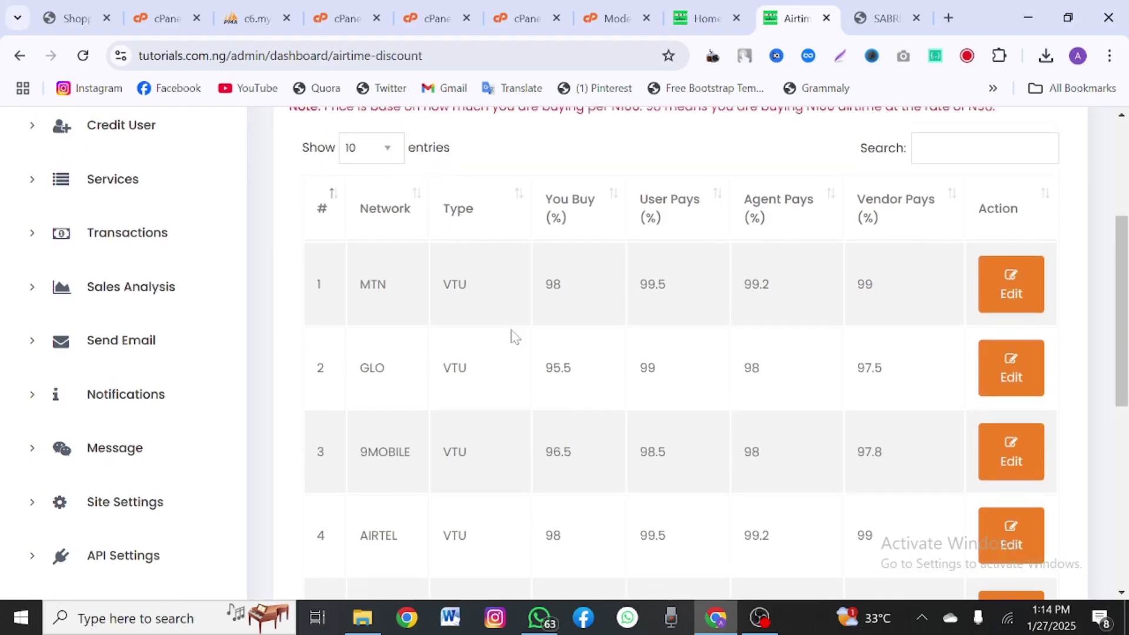
{"action": "scroll", "coordinate": [515, 337], "scroll_direction": "up", "scroll_amount": 1}
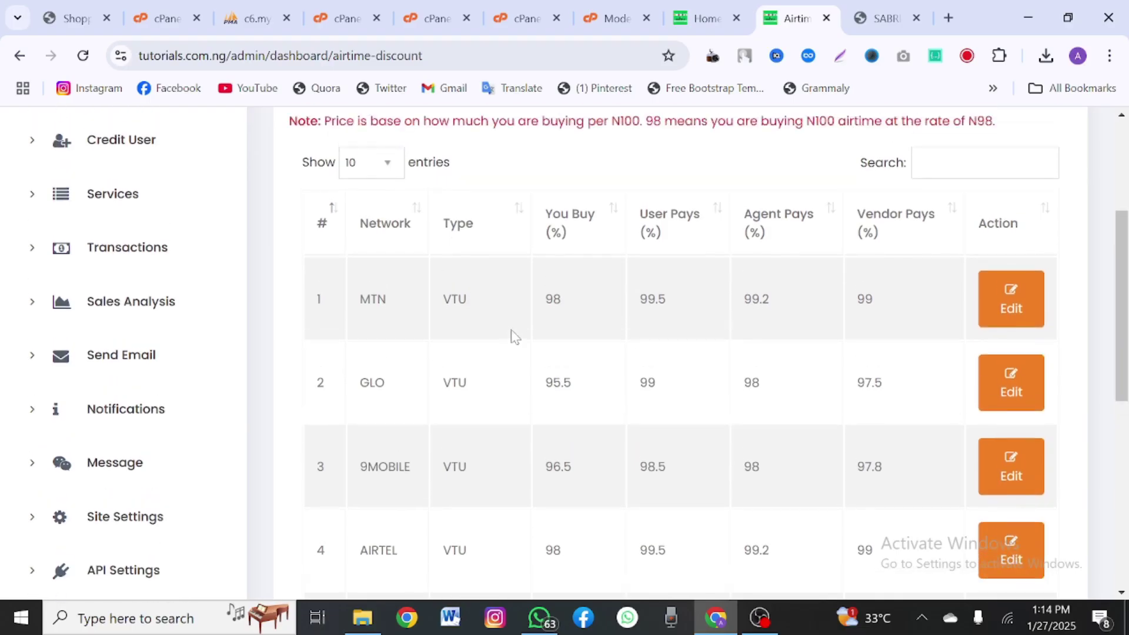
{"action": "left_click", "coordinate": [1007, 301]}
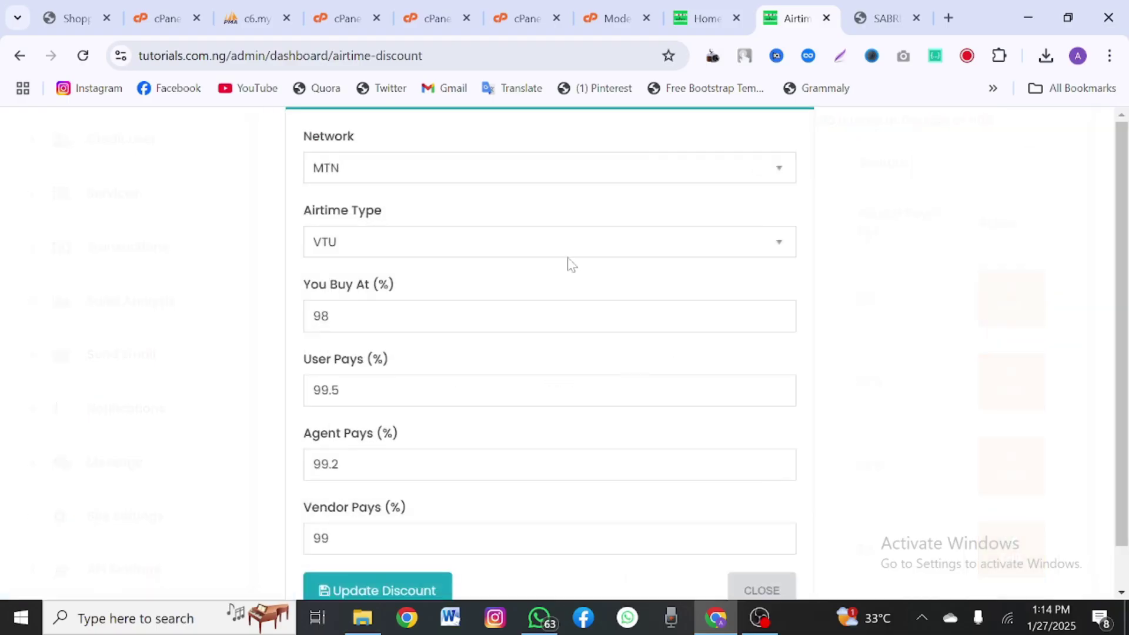
{"action": "left_click", "coordinate": [513, 256]}
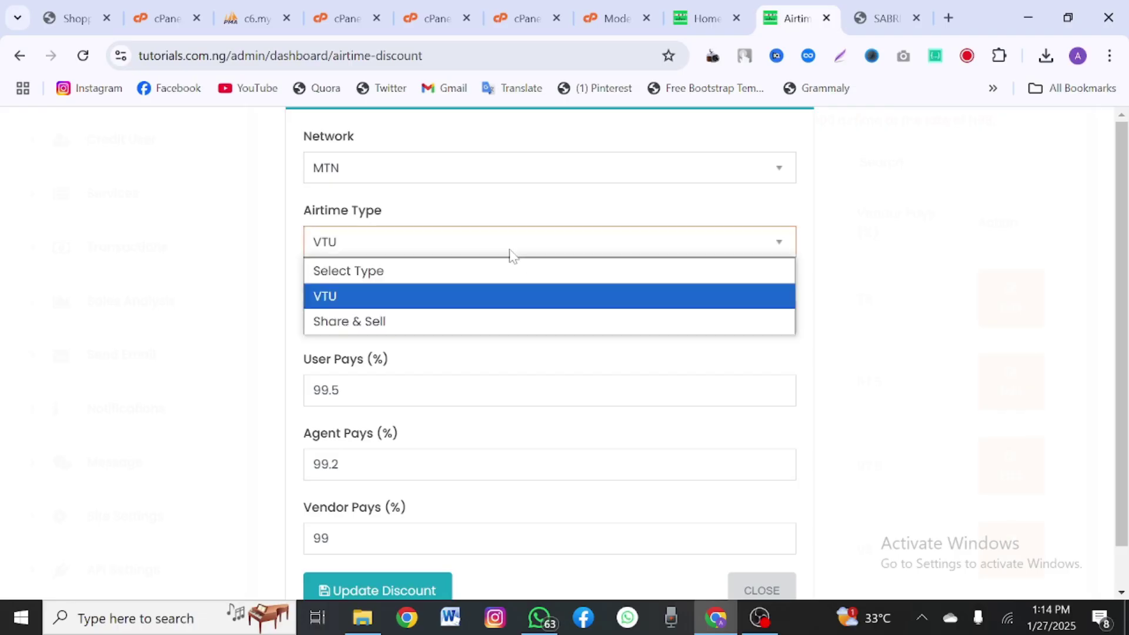
{"action": "left_click", "coordinate": [511, 254]}
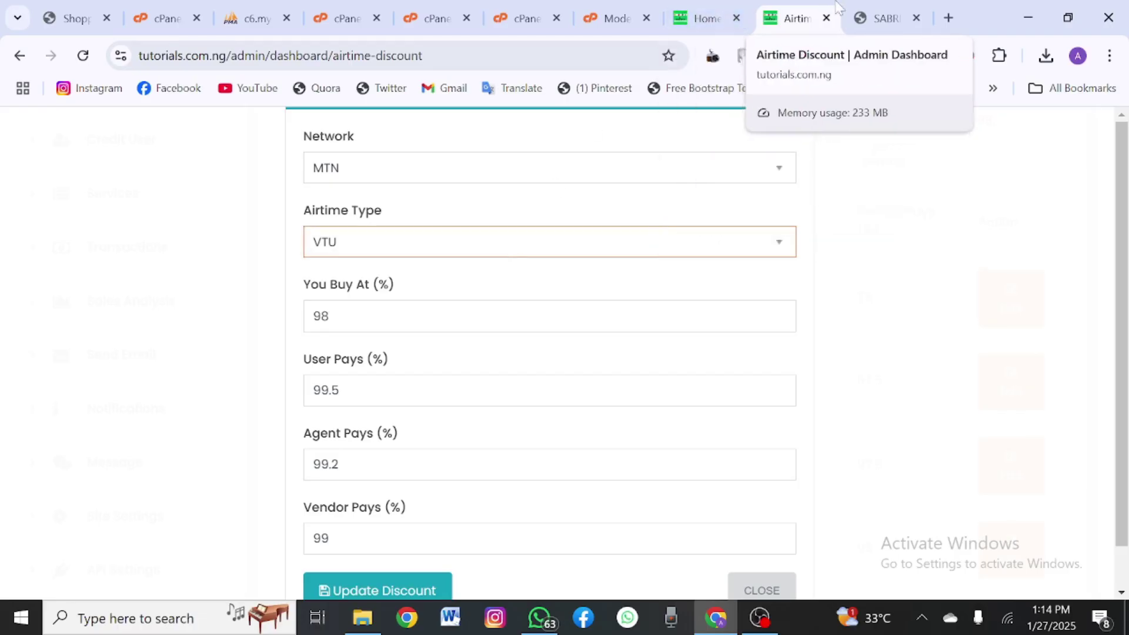
{"action": "left_click", "coordinate": [872, 7]}
{"action": "scroll", "coordinate": [698, 289], "scroll_direction": "down", "scroll_amount": 1}
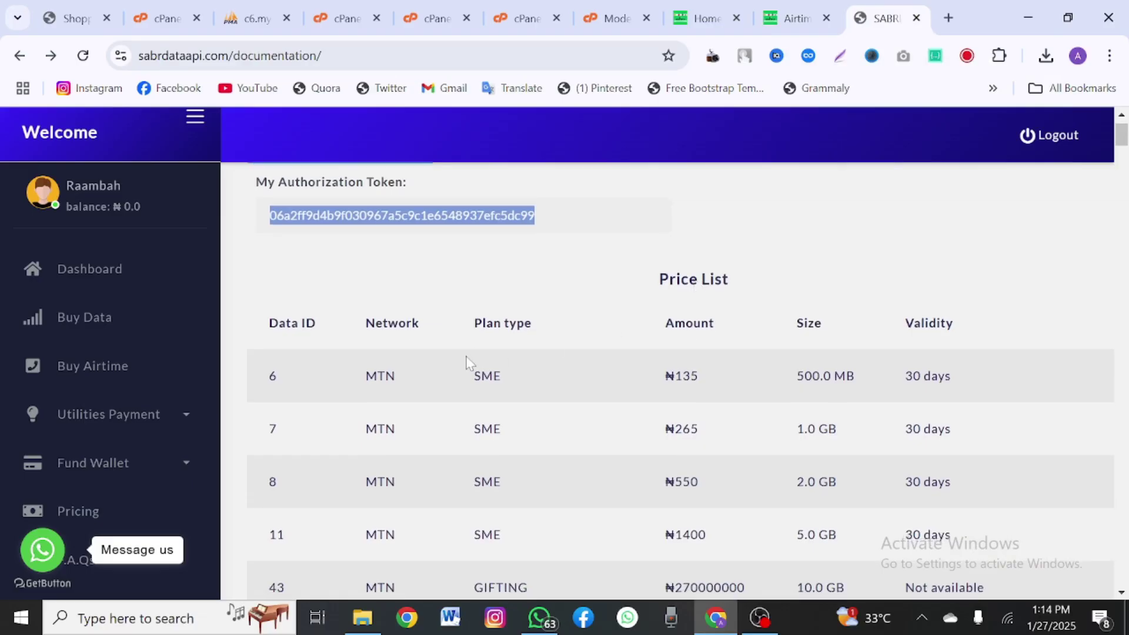
Note the MTN SME 500.0 MB price of ₦135 in the Sabrdataapi price list.
{"action": "double_click", "coordinate": [479, 385]}
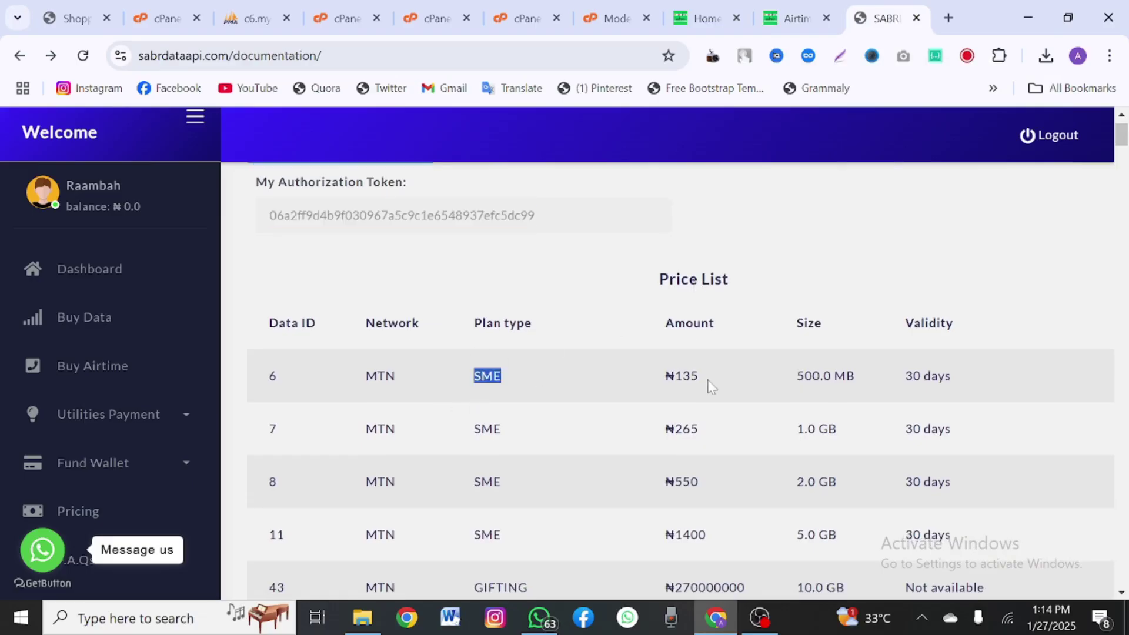
{"action": "left_click_drag", "start_coordinate": [697, 390], "coordinate": [653, 402]}
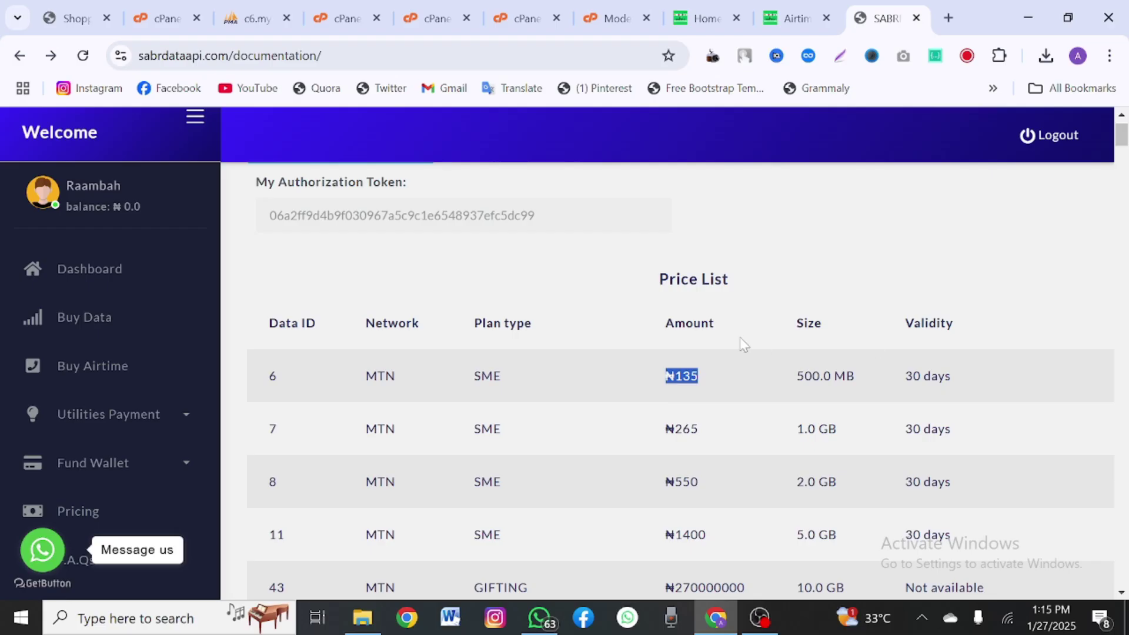
{"action": "left_click", "coordinate": [791, 18]}
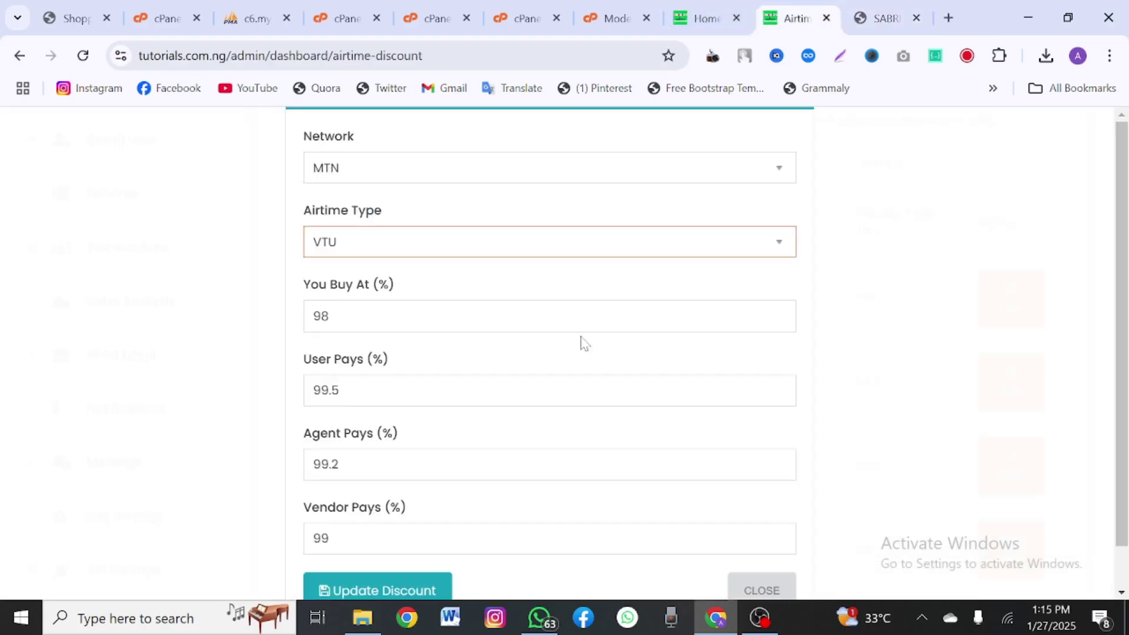
{"action": "left_click", "coordinate": [472, 247]}
{"action": "left_click", "coordinate": [475, 248]}
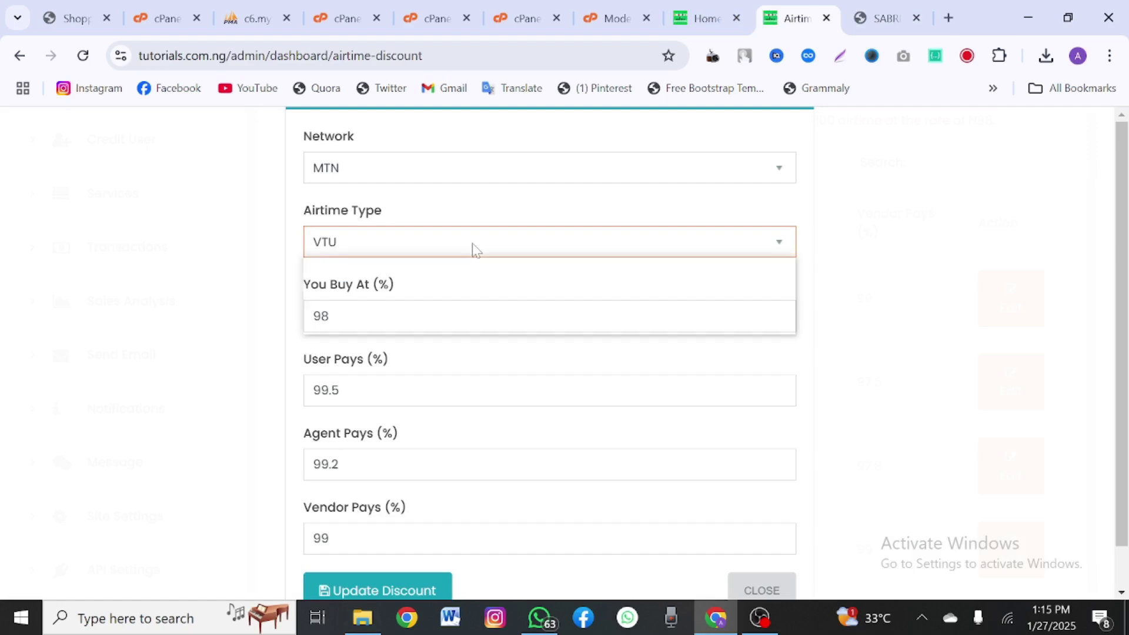
Search the Sabrdataapi documentation for 'vtu', find no matches, and return to the discount form.
{"action": "left_click", "coordinate": [880, 18]}
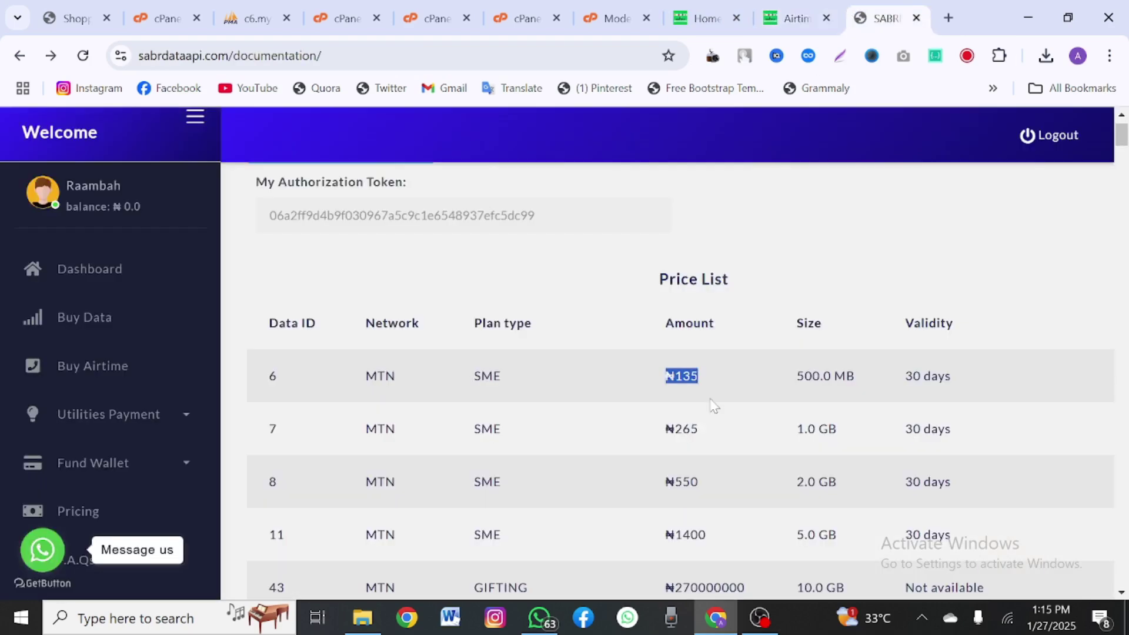
{"action": "left_click", "coordinate": [622, 316]}
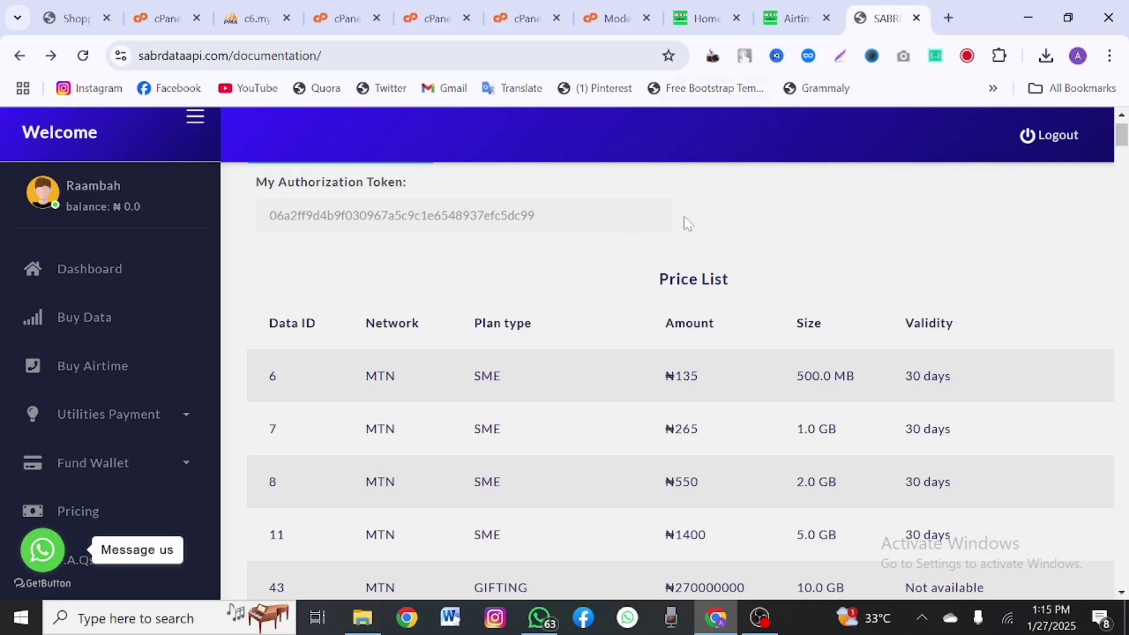
{"action": "key", "text": "ctrl+f"}
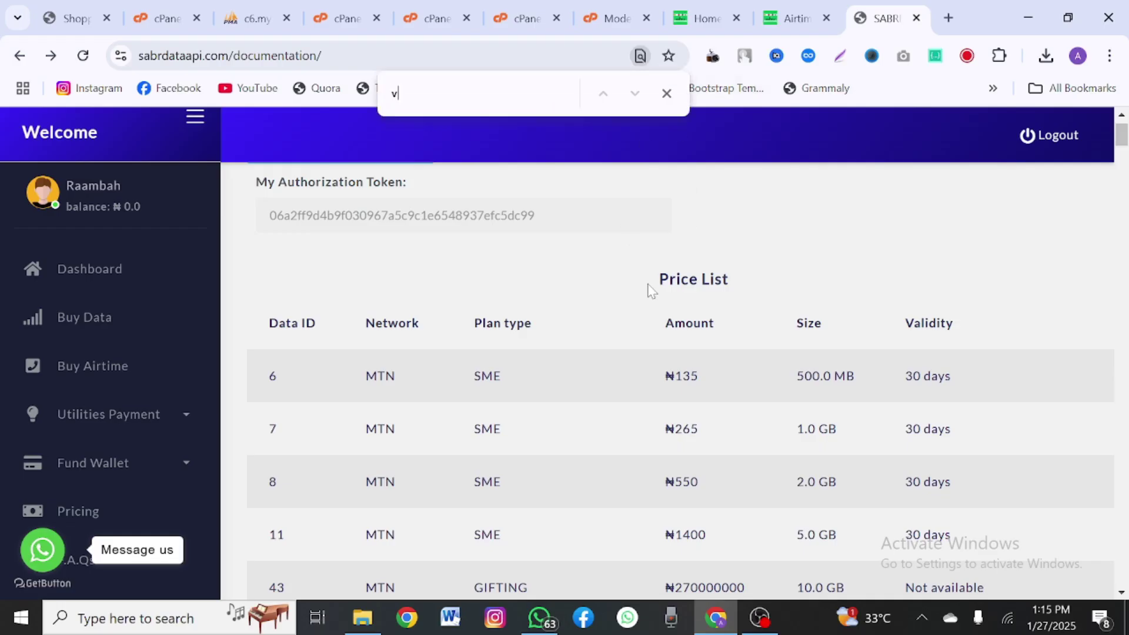
{"action": "type", "text": "vtu"}
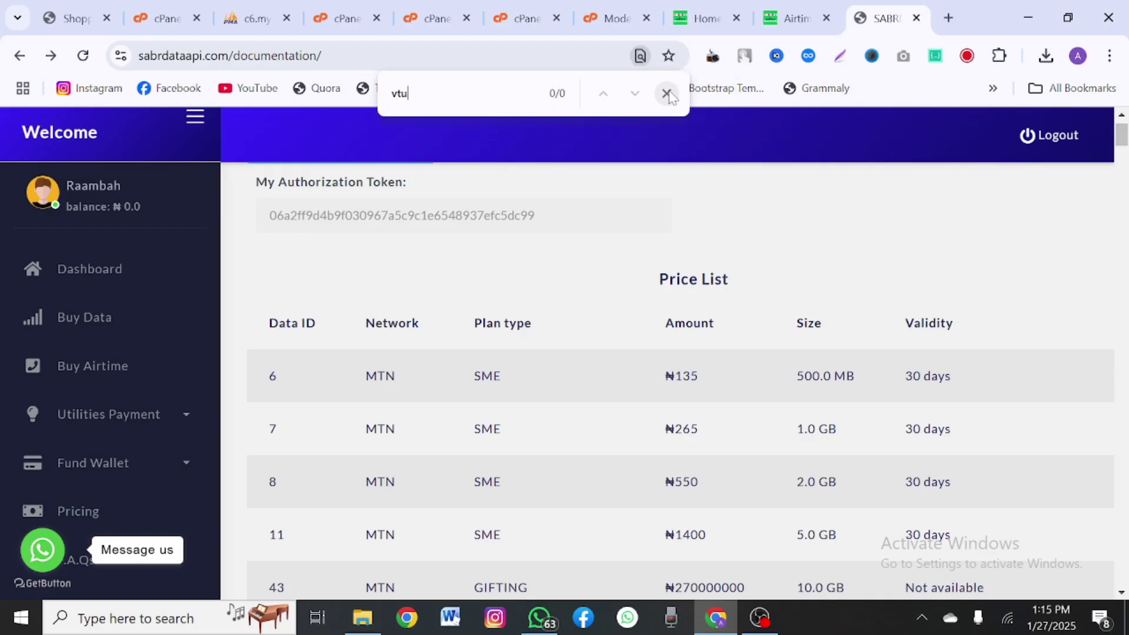
{"action": "left_click", "coordinate": [667, 93]}
{"action": "left_click", "coordinate": [790, 18]}
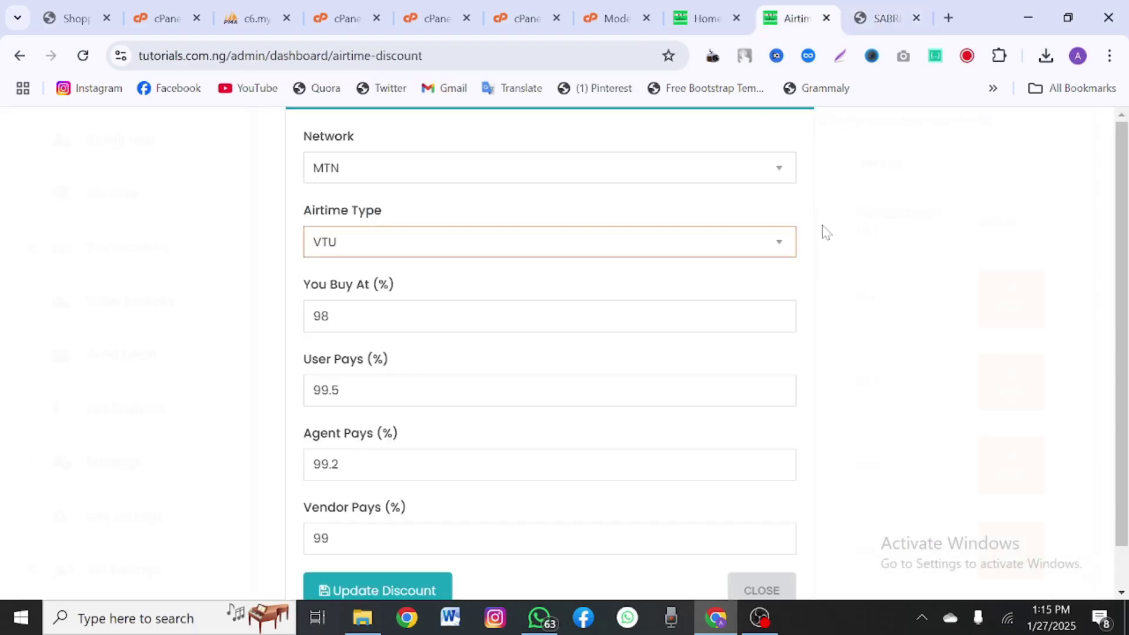
{"action": "scroll", "coordinate": [805, 294], "scroll_direction": "down", "scroll_amount": 1}
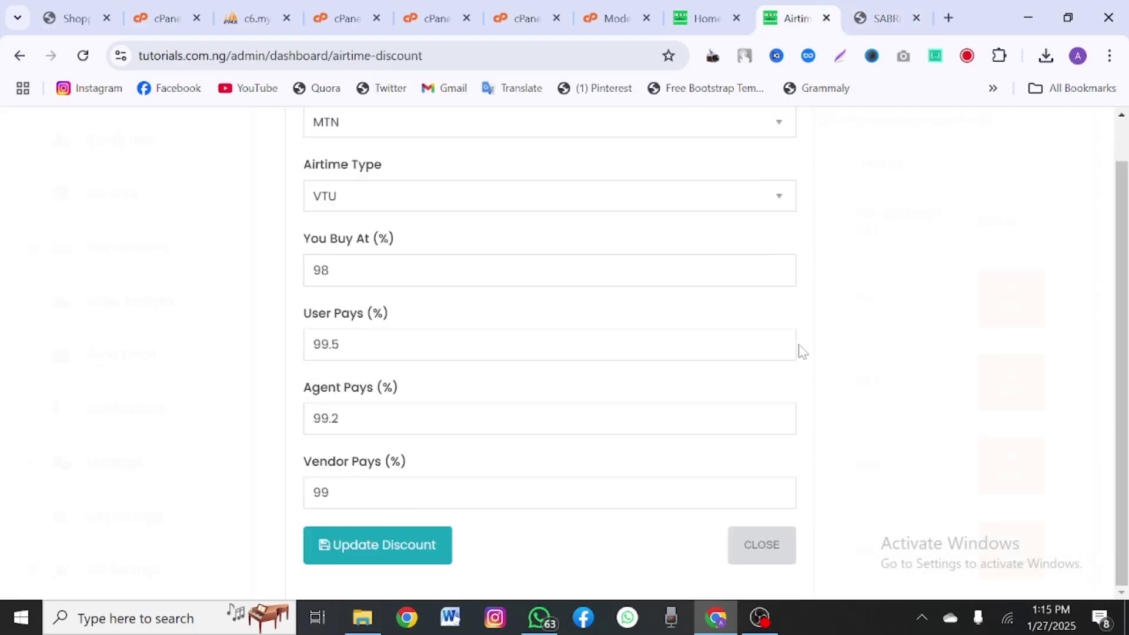
Close the MTN VTU discount form without saving and open Manage Data Plans listing MTN SME plans.
{"action": "left_click", "coordinate": [758, 546]}
{"action": "scroll", "coordinate": [698, 471], "scroll_direction": "down", "scroll_amount": 5}
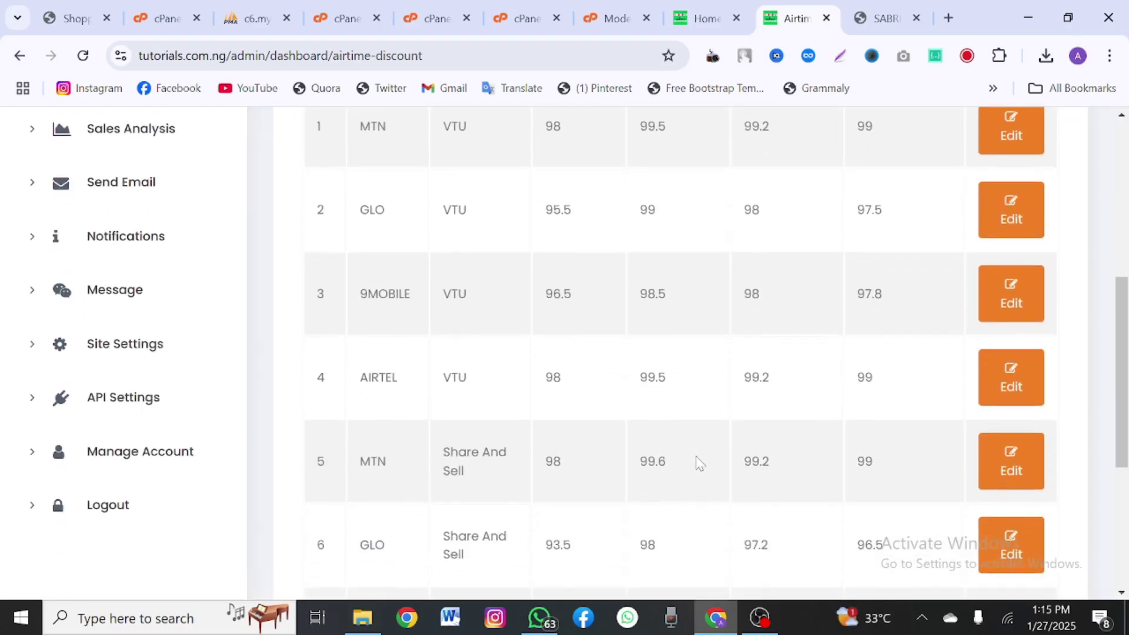
{"action": "scroll", "coordinate": [698, 465], "scroll_direction": "down", "scroll_amount": 3}
{"action": "scroll", "coordinate": [698, 465], "scroll_direction": "up", "scroll_amount": 10}
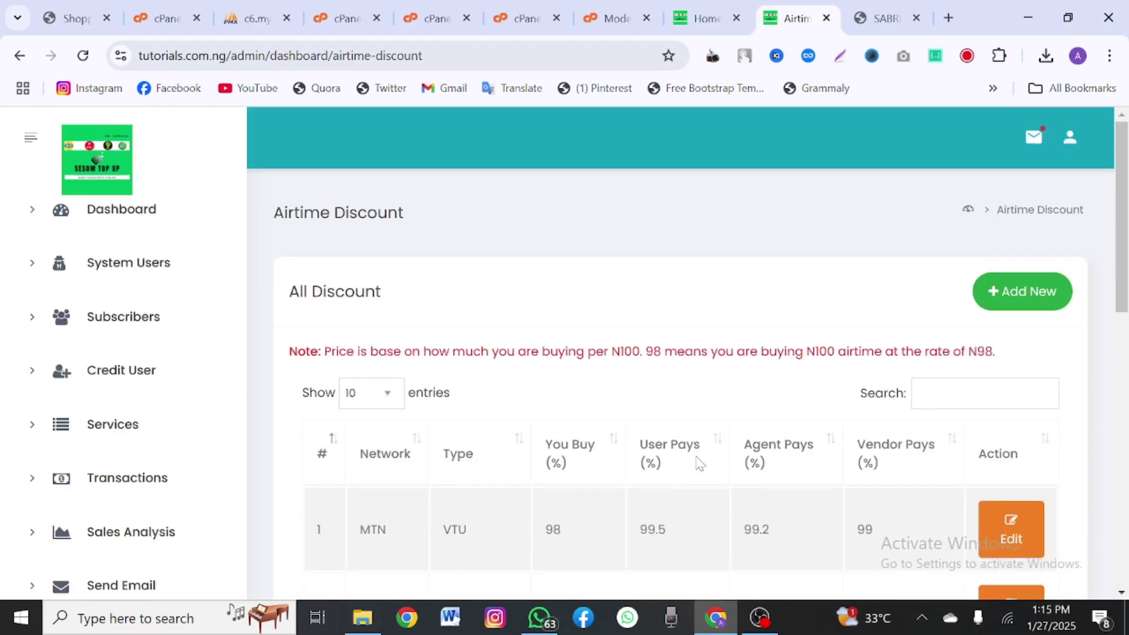
{"action": "scroll", "coordinate": [703, 476], "scroll_direction": "down", "scroll_amount": 1}
{"action": "scroll", "coordinate": [560, 460], "scroll_direction": "down", "scroll_amount": 1}
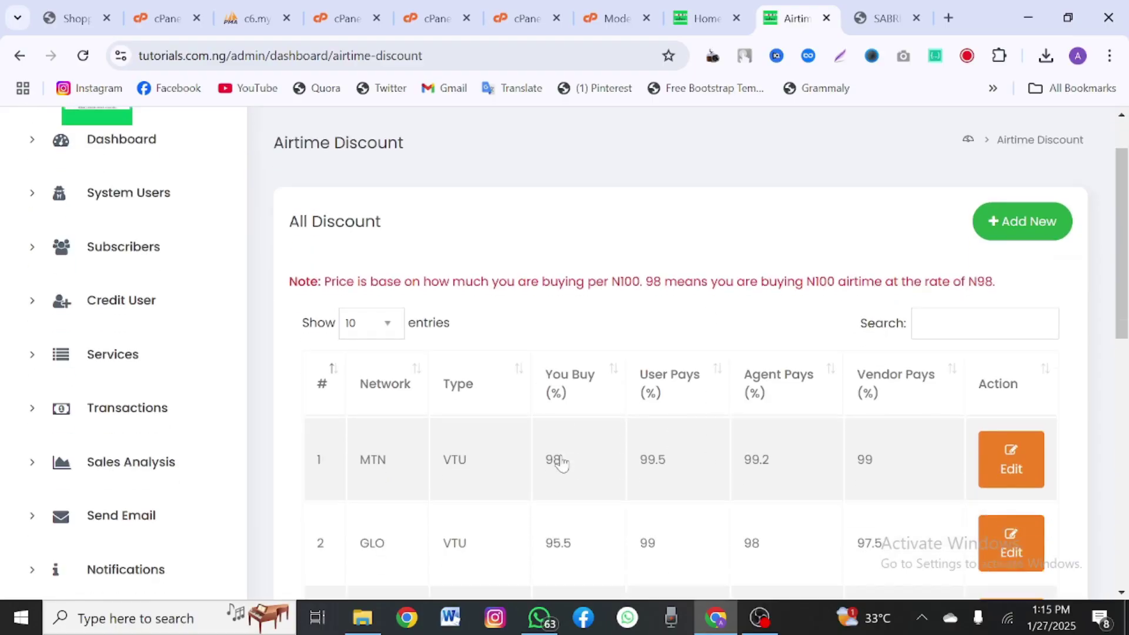
{"action": "scroll", "coordinate": [416, 517], "scroll_direction": "up", "scroll_amount": 2}
{"action": "scroll", "coordinate": [395, 423], "scroll_direction": "left", "scroll_amount": 2}
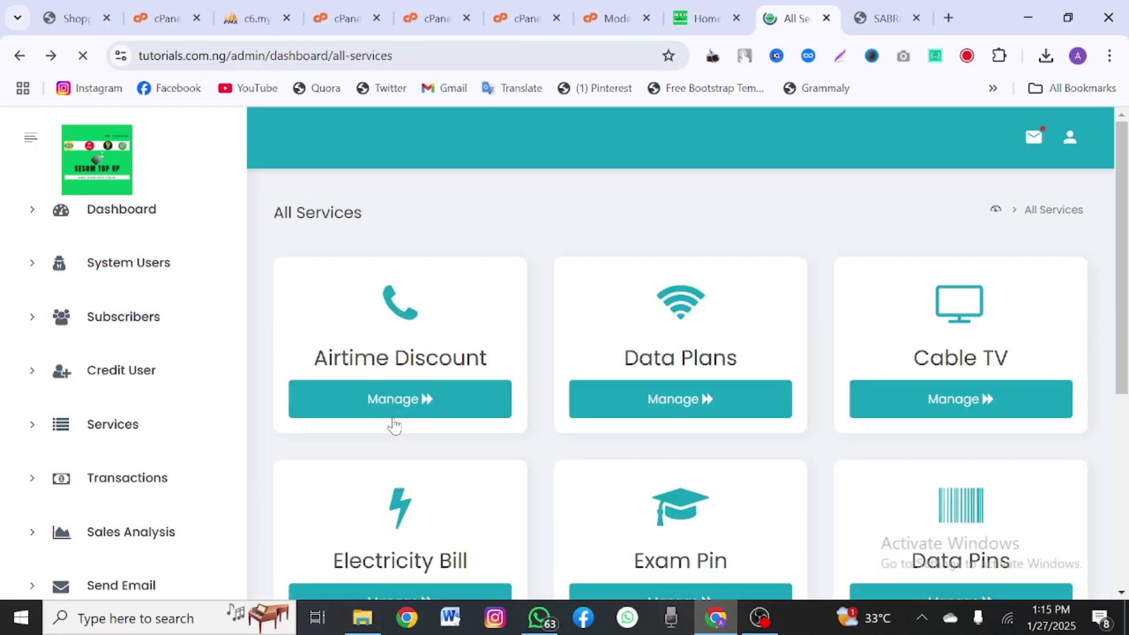
{"action": "scroll", "coordinate": [504, 383], "scroll_direction": "down", "scroll_amount": 1}
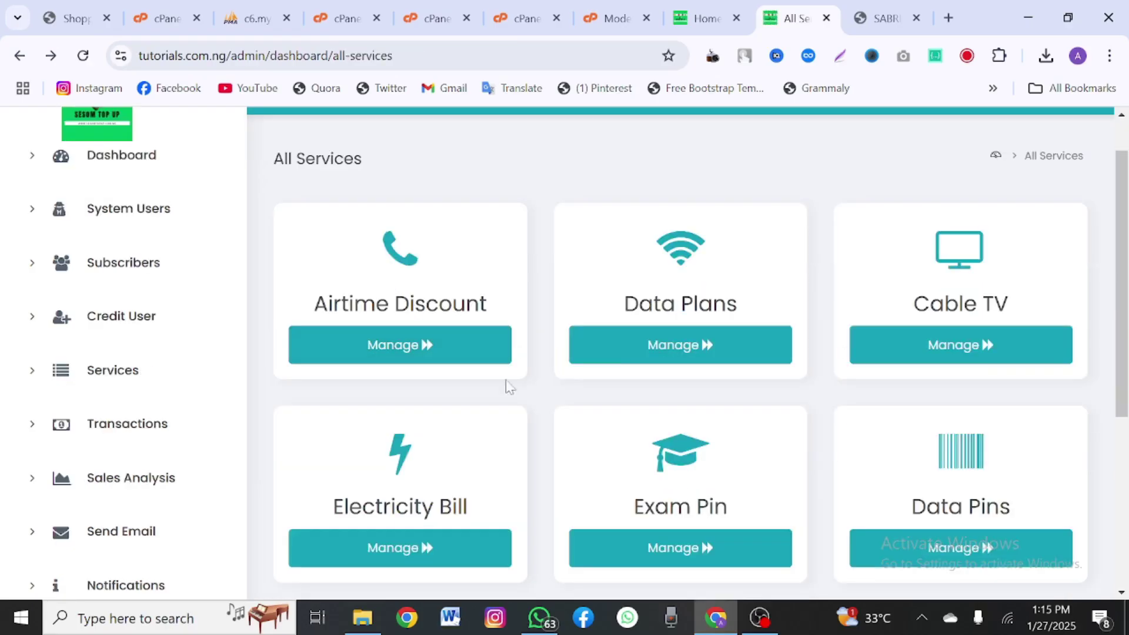
{"action": "left_click", "coordinate": [634, 350]}
{"action": "scroll", "coordinate": [635, 349], "scroll_direction": "down", "scroll_amount": 1}
{"action": "scroll", "coordinate": [634, 350], "scroll_direction": "down", "scroll_amount": 1}
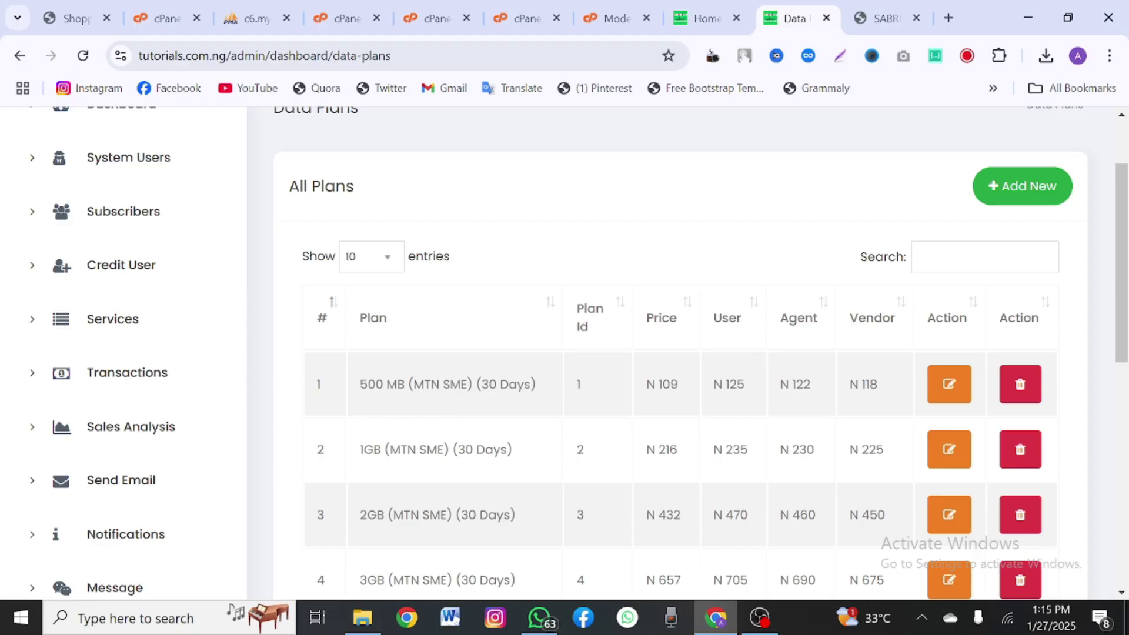
Look up the 500 MB SME price (₦135) on the provider's price list.
{"action": "left_click", "coordinate": [858, 8]}
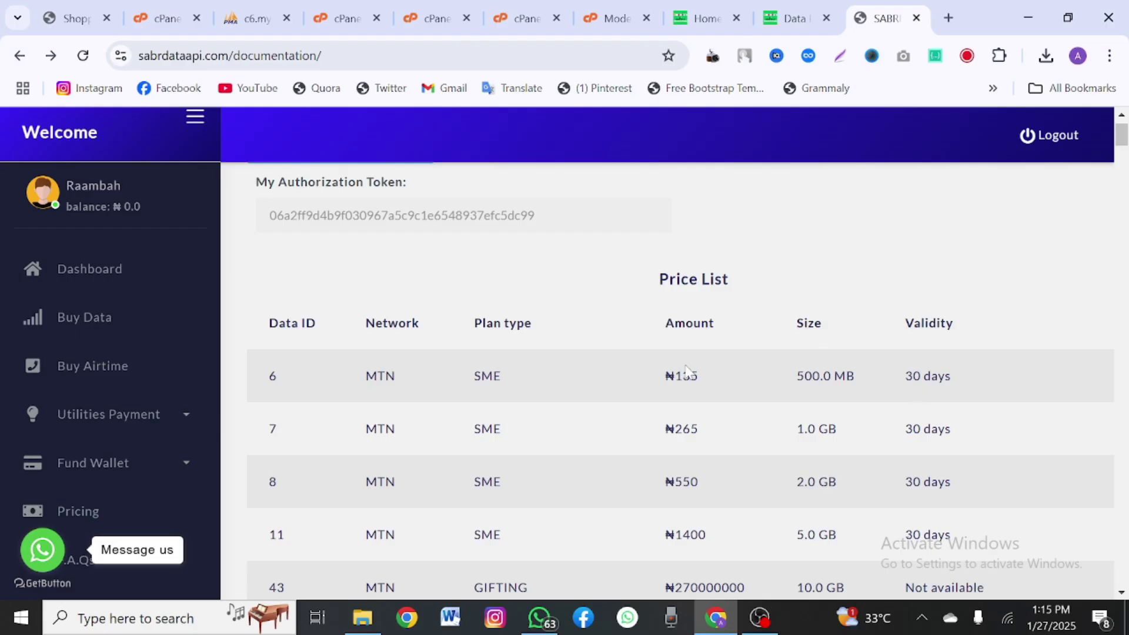
{"action": "left_click_drag", "start_coordinate": [685, 368], "coordinate": [727, 378]}
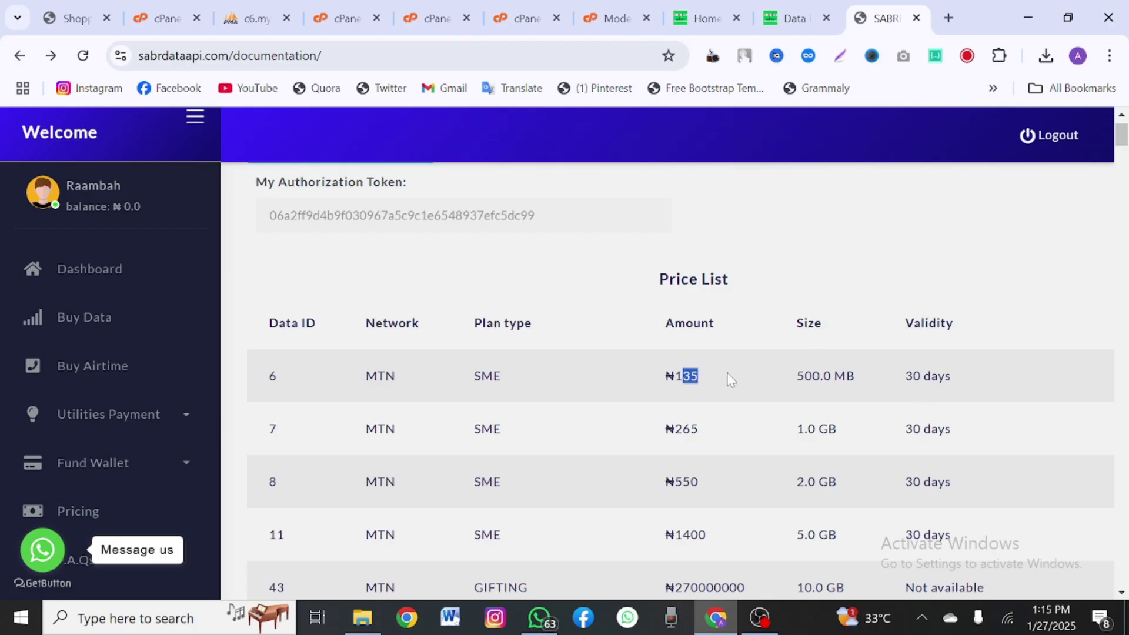
{"action": "left_click_drag", "start_coordinate": [698, 419], "coordinate": [698, 406]}
{"action": "left_click", "coordinate": [699, 403]}
{"action": "double_click", "coordinate": [670, 381]}
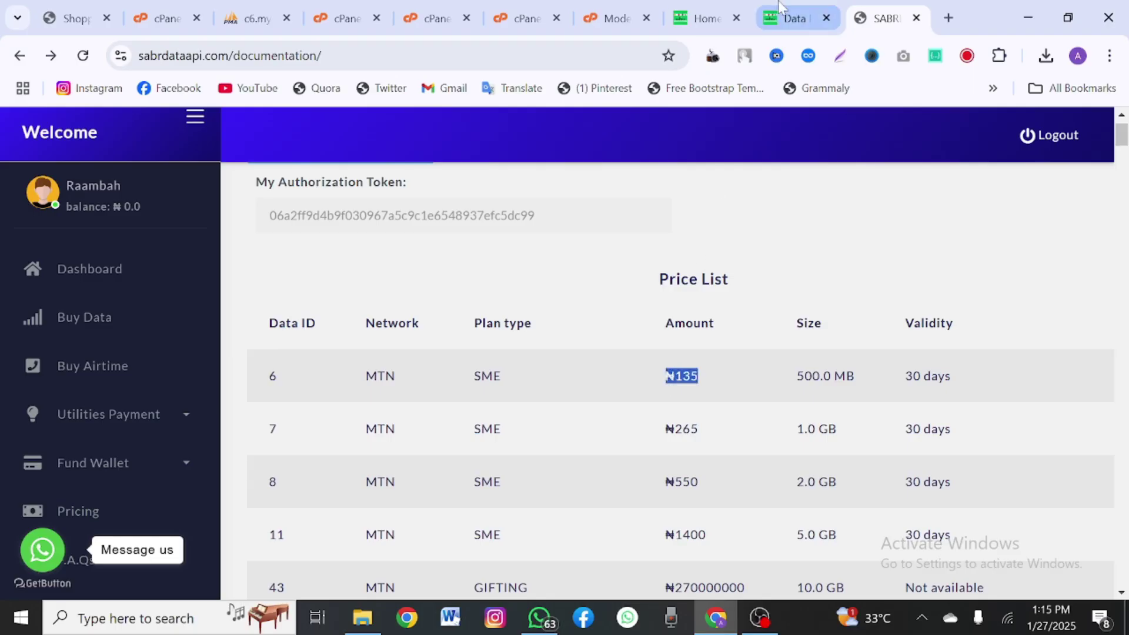
{"action": "left_click", "coordinate": [782, 8]}
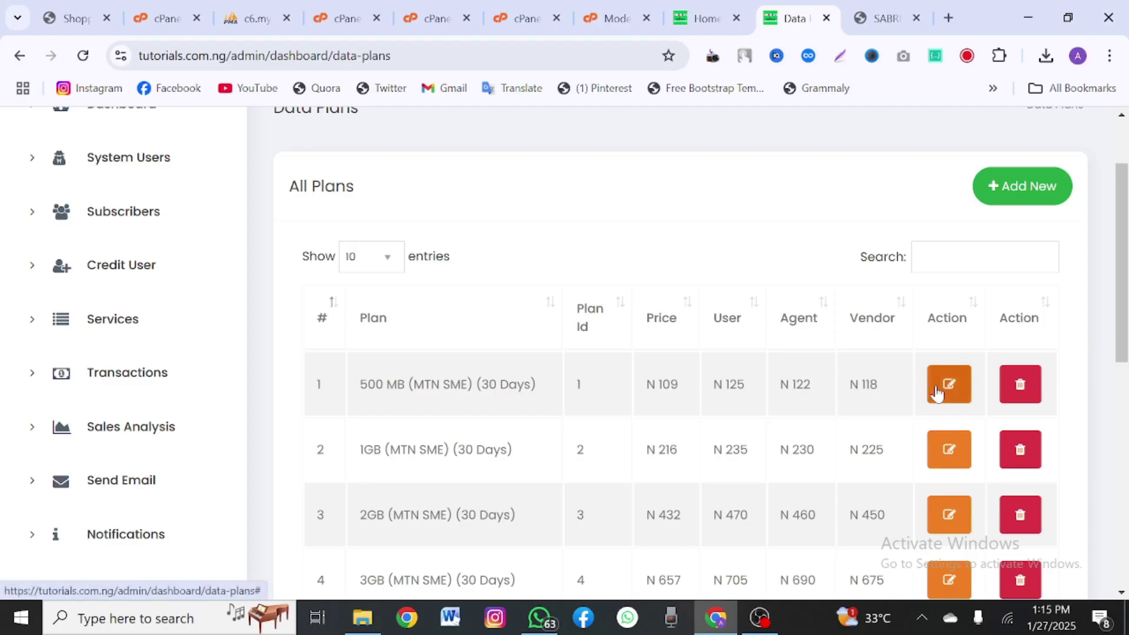
In the 500 MB plan's edit form, set Buying Price 135 and User Price 150.
{"action": "left_click", "coordinate": [937, 390]}
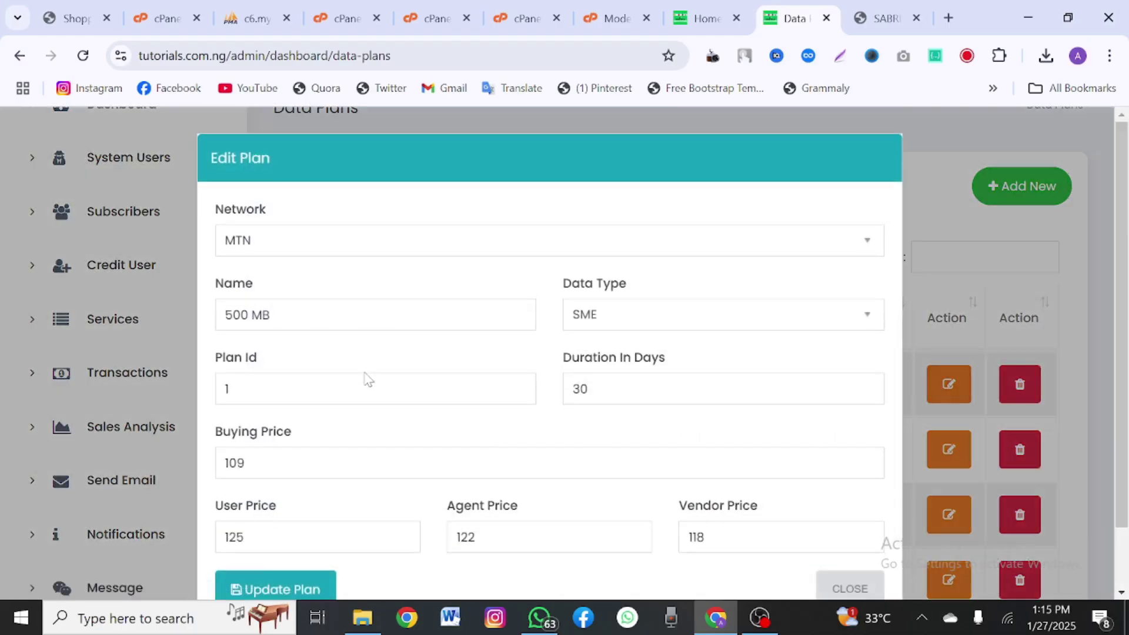
{"action": "scroll", "coordinate": [366, 378], "scroll_direction": "down", "scroll_amount": 1}
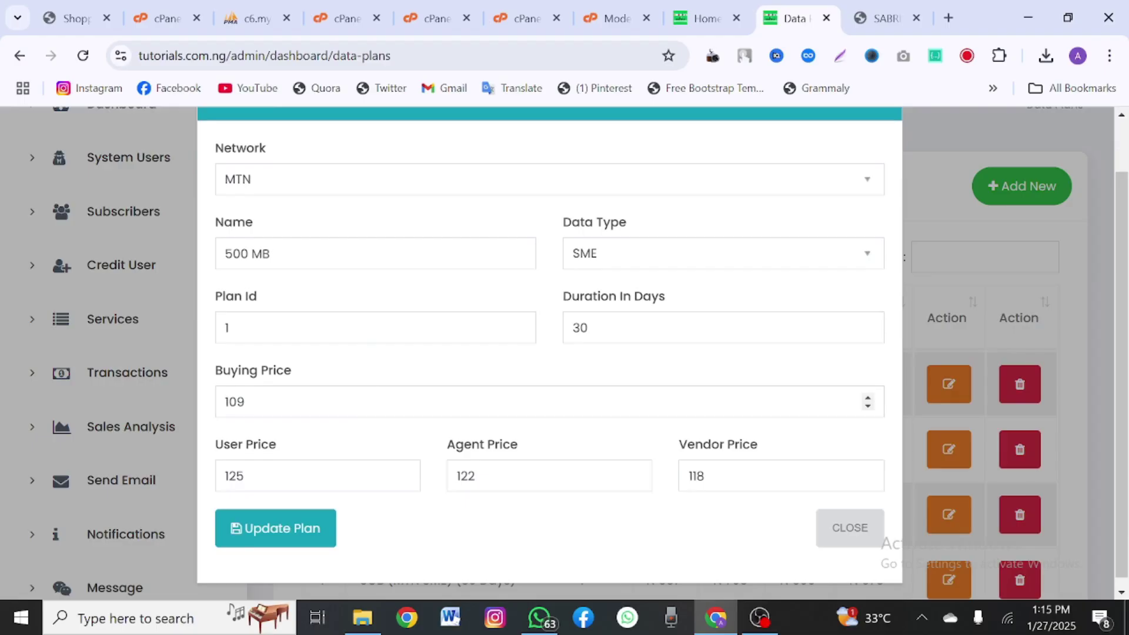
{"action": "left_click", "coordinate": [244, 402]}
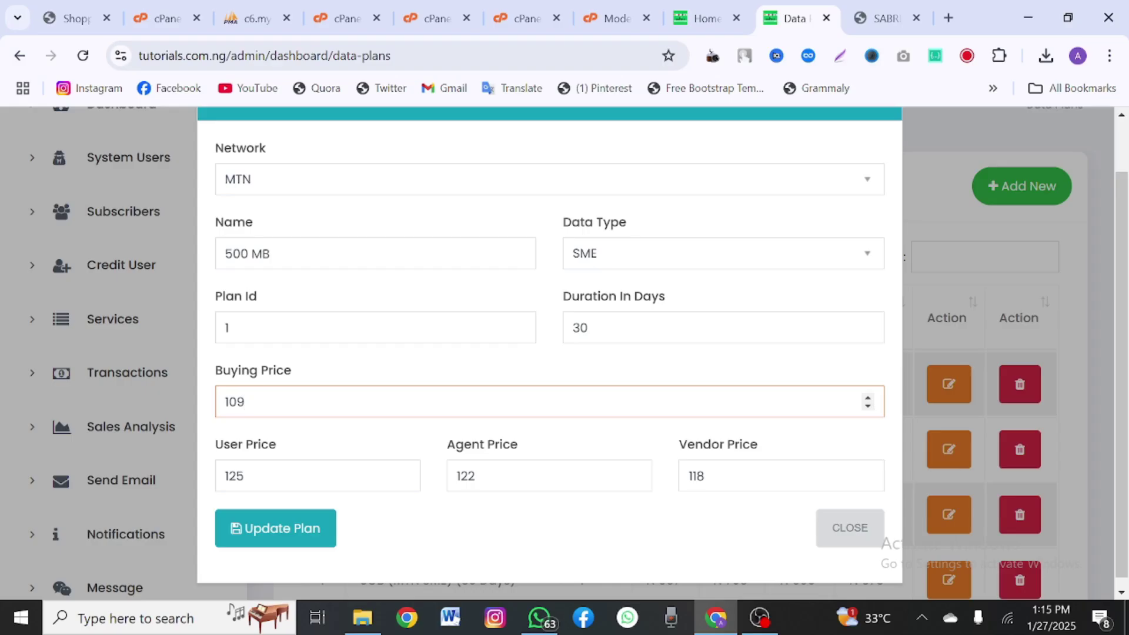
{"action": "key", "text": "shift+Left"}
{"action": "key", "text": "shift+Left"}
{"action": "type", "text": "35"}
{"action": "left_click", "coordinate": [273, 476]}
{"action": "key", "text": "shift+Left"}
{"action": "key", "text": "shift+Left"}
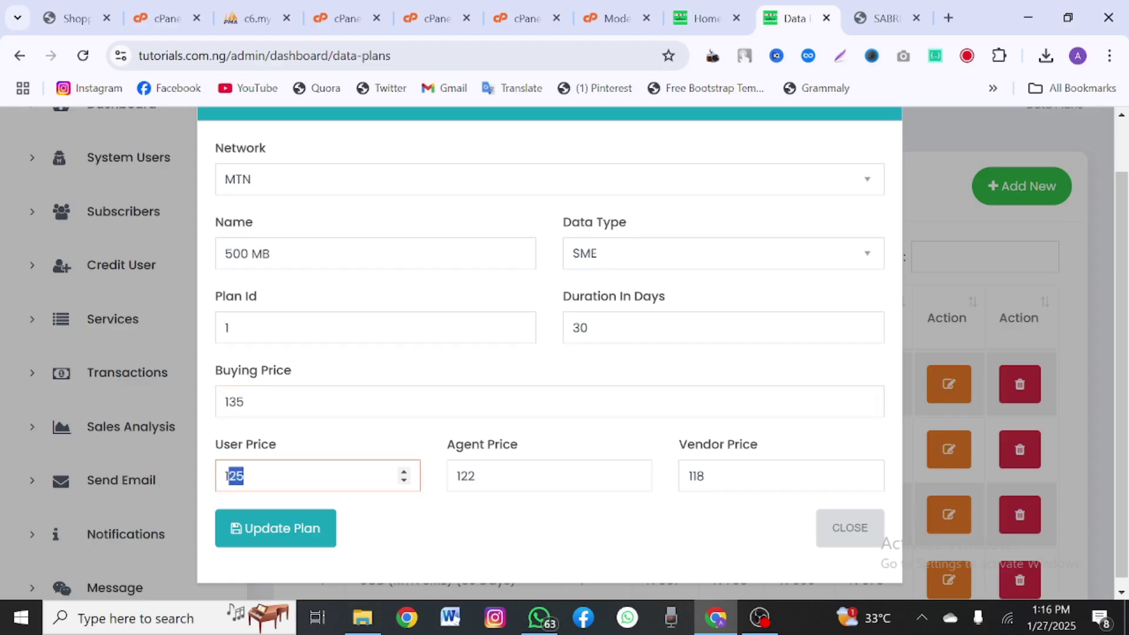
{"action": "type", "text": "50"}
Set Agent Price 145 and Vendor Price 140, then save with Update Plan.
{"action": "left_click", "coordinate": [488, 477]}
{"action": "key", "text": "shift+Left"}
{"action": "key", "text": "shift+Left"}
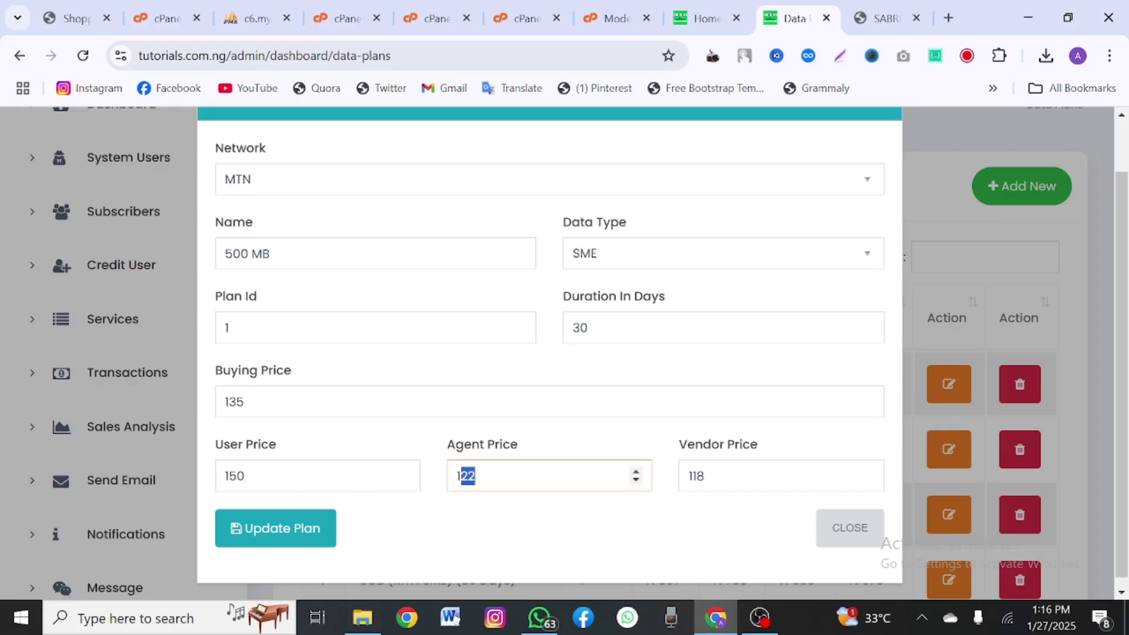
{"action": "type", "text": "45"}
{"action": "left_click", "coordinate": [704, 475]}
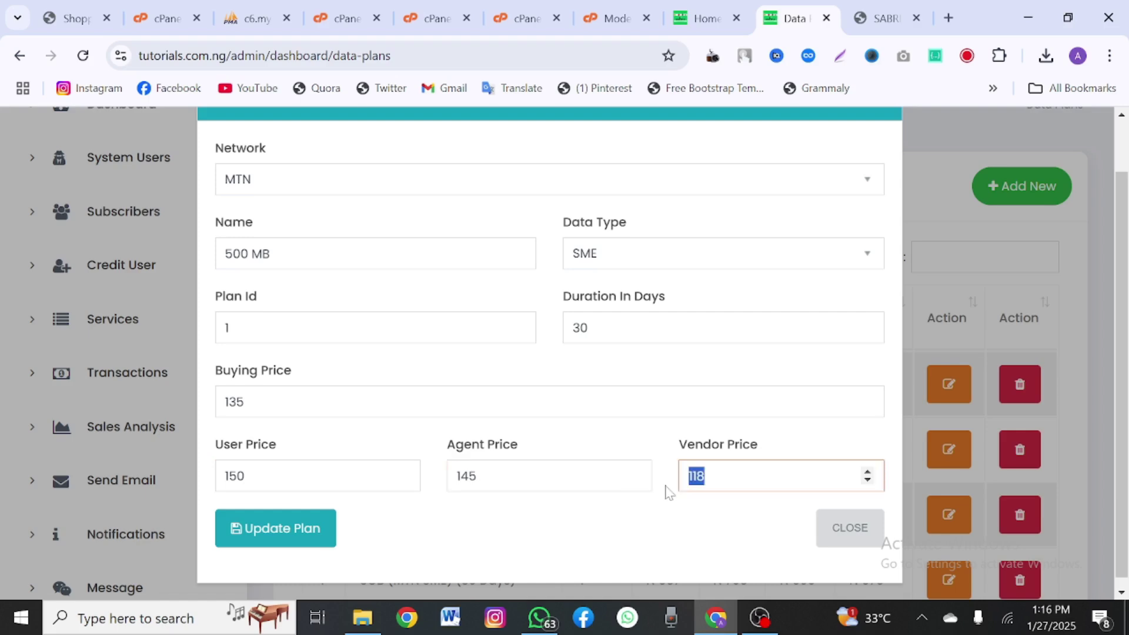
{"action": "key", "text": "shift+Left"}
{"action": "key", "text": "BackSpace"}
{"action": "type", "text": "40"}
{"action": "left_click", "coordinate": [320, 538]}
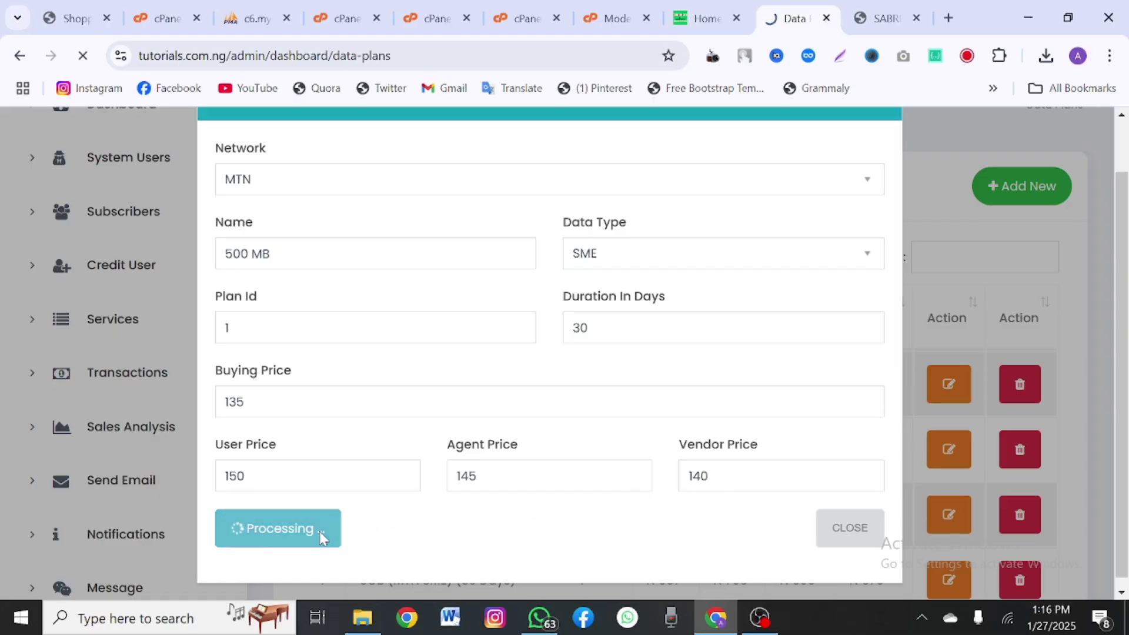
{"action": "scroll", "coordinate": [708, 451], "scroll_direction": "down", "scroll_amount": 3}
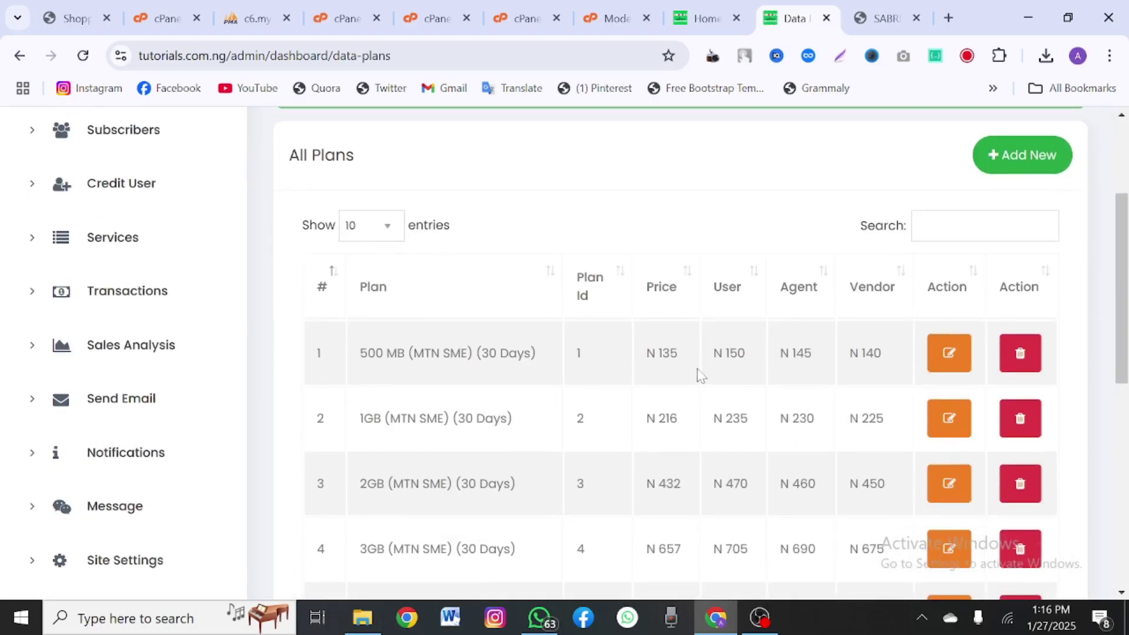
Go to the last page of the data plans table to find the 3.9GB GLO Gifting plan.
{"action": "scroll", "coordinate": [662, 400], "scroll_direction": "down", "scroll_amount": 4}
{"action": "scroll", "coordinate": [662, 400], "scroll_direction": "down", "scroll_amount": 4}
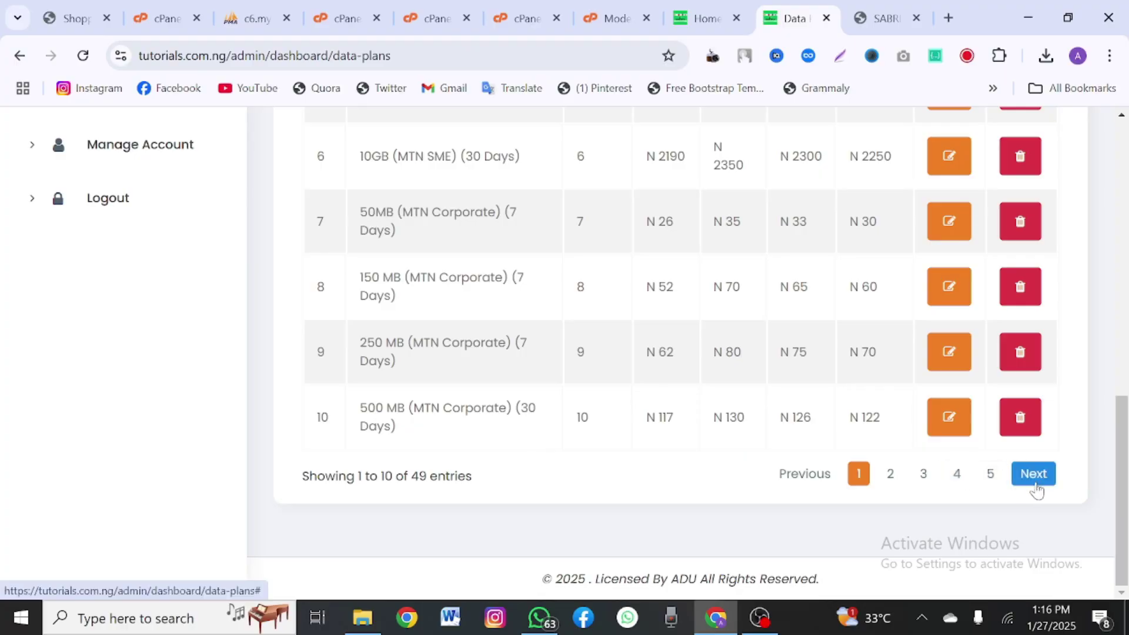
{"action": "left_click", "coordinate": [991, 475]}
{"action": "scroll", "coordinate": [727, 446], "scroll_direction": "up", "scroll_amount": 3}
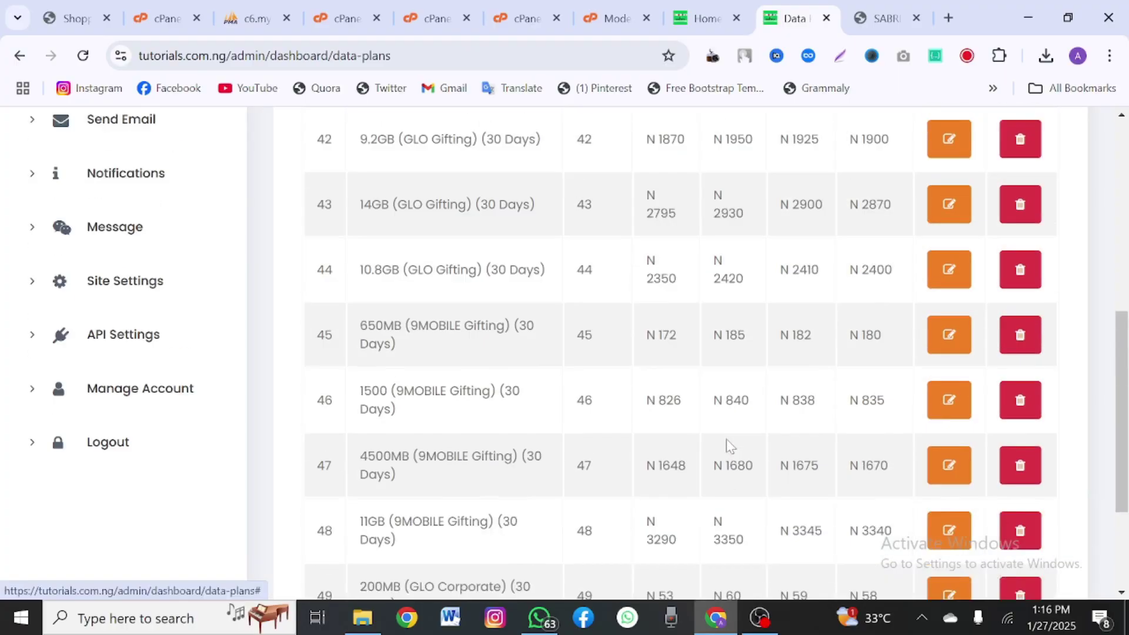
{"action": "scroll", "coordinate": [728, 445], "scroll_direction": "down", "scroll_amount": 3}
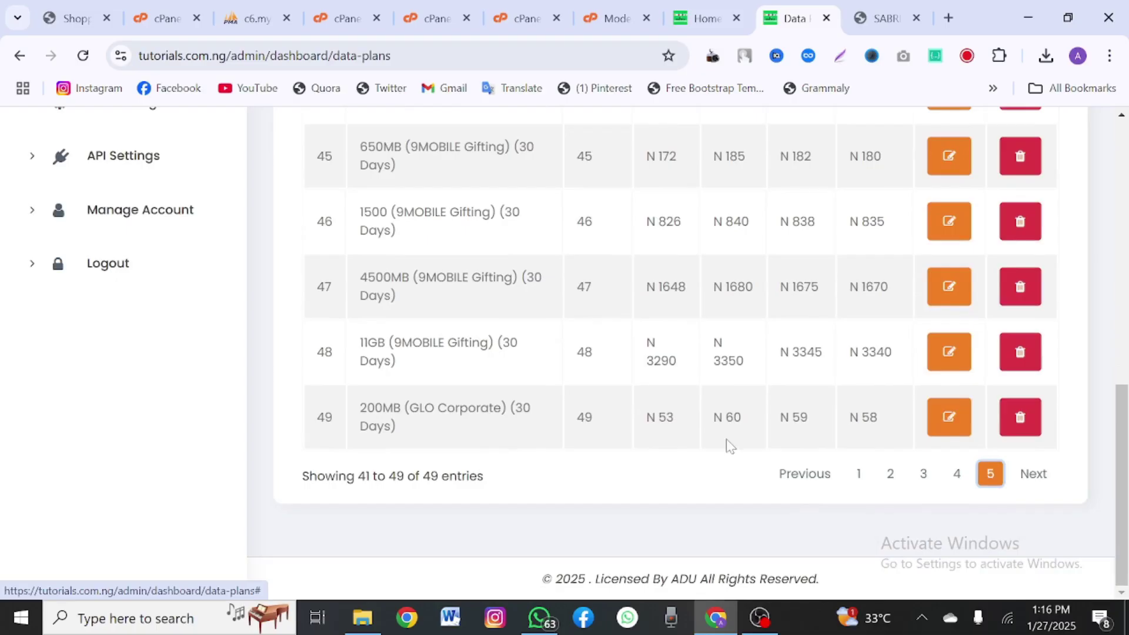
{"action": "scroll", "coordinate": [727, 446], "scroll_direction": "up", "scroll_amount": 10}
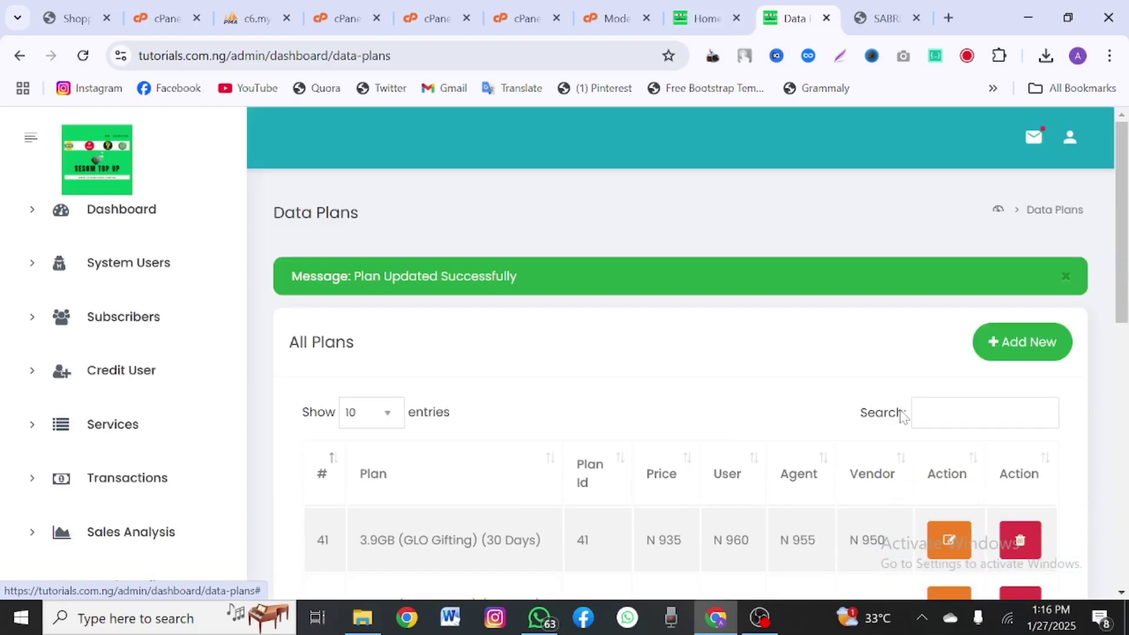
{"action": "scroll", "coordinate": [781, 432], "scroll_direction": "down", "scroll_amount": 5}
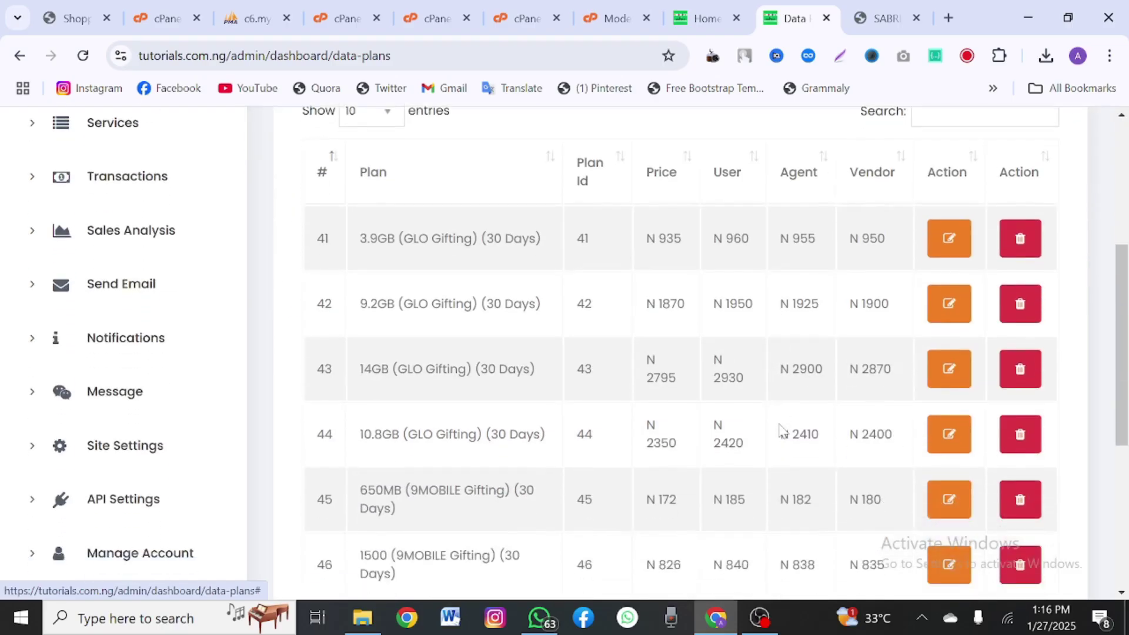
{"action": "scroll", "coordinate": [868, 325], "scroll_direction": "up", "scroll_amount": 3}
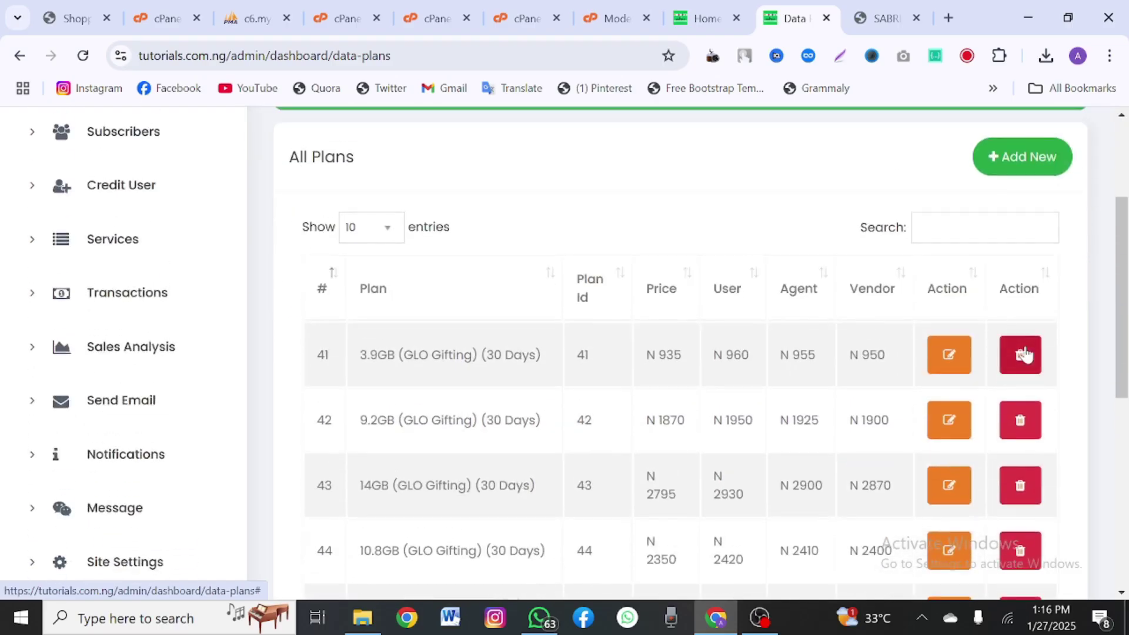
Delete the 3.9GB (GLO Gifting) (30 Days) plan on row 41 and confirm.
{"action": "left_click", "coordinate": [1021, 353]}
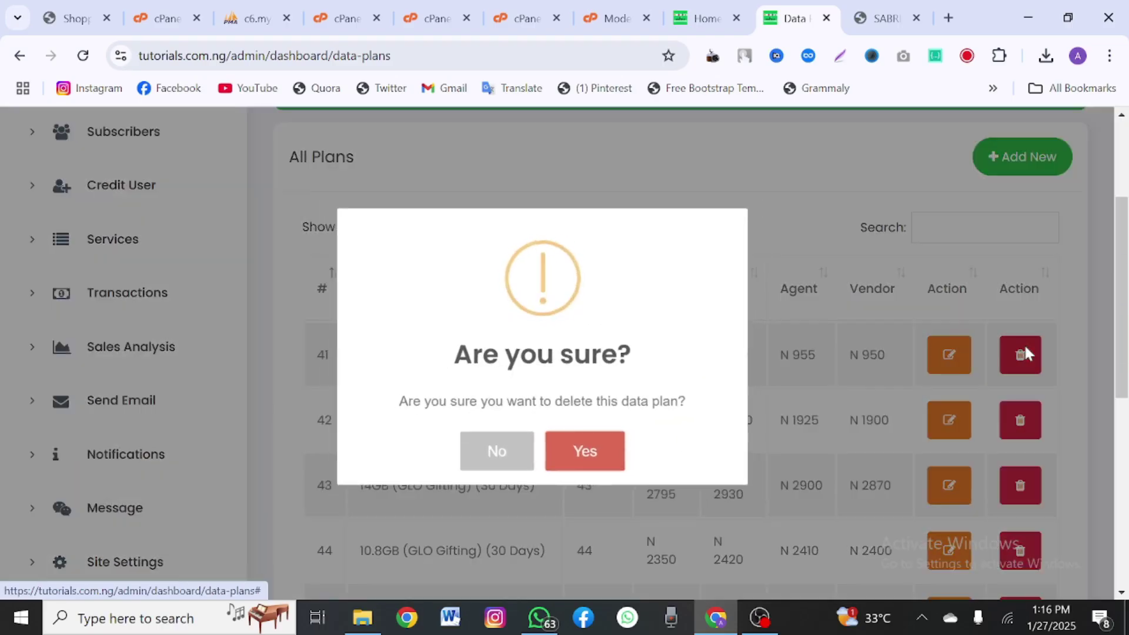
{"action": "left_click", "coordinate": [558, 464]}
{"action": "left_click", "coordinate": [556, 457]}
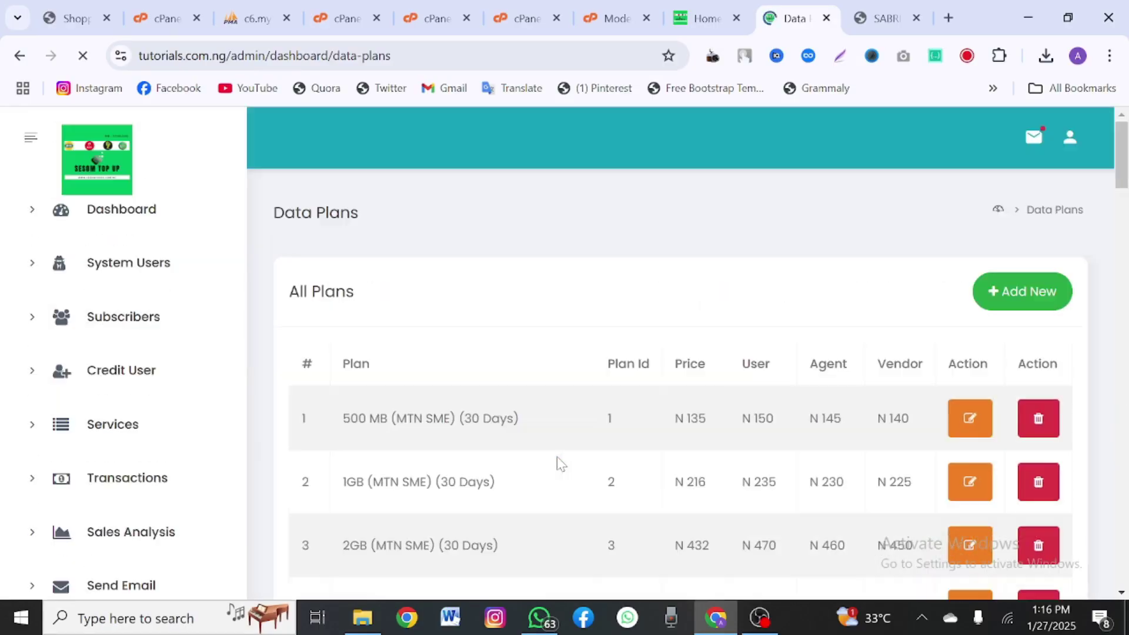
{"action": "scroll", "coordinate": [559, 464], "scroll_direction": "down", "scroll_amount": 6}
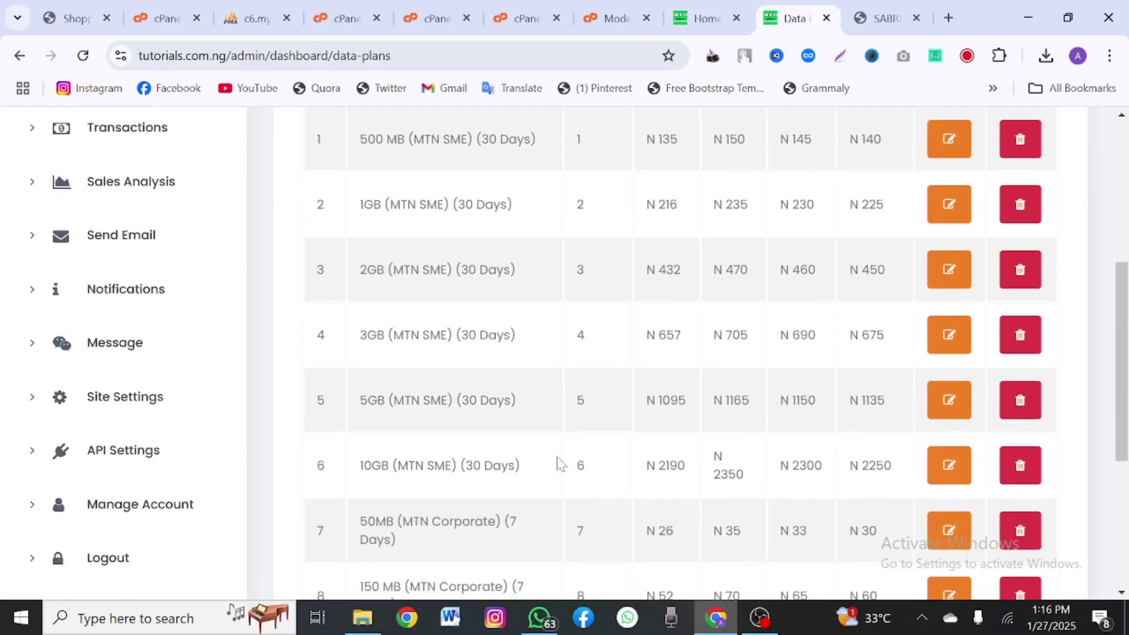
{"action": "scroll", "coordinate": [560, 464], "scroll_direction": "up", "scroll_amount": 3}
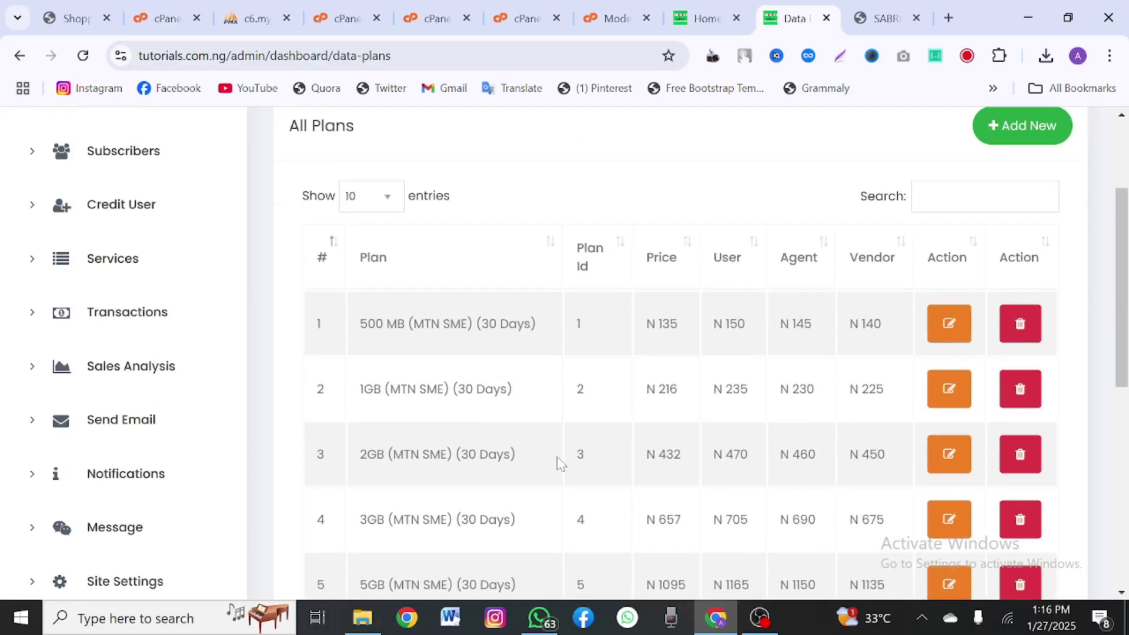